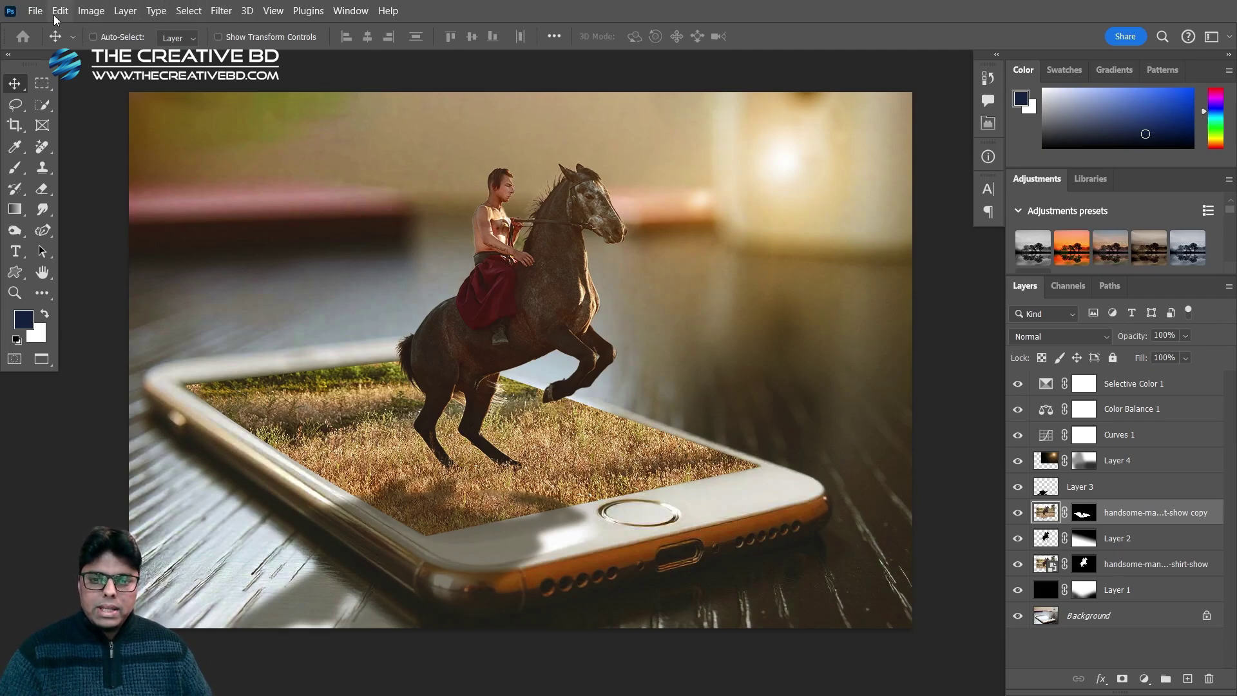
Open the phone photo Mobile 02.jpg from the Pop Out folder
left_click(35, 11)
left_click(62, 43)
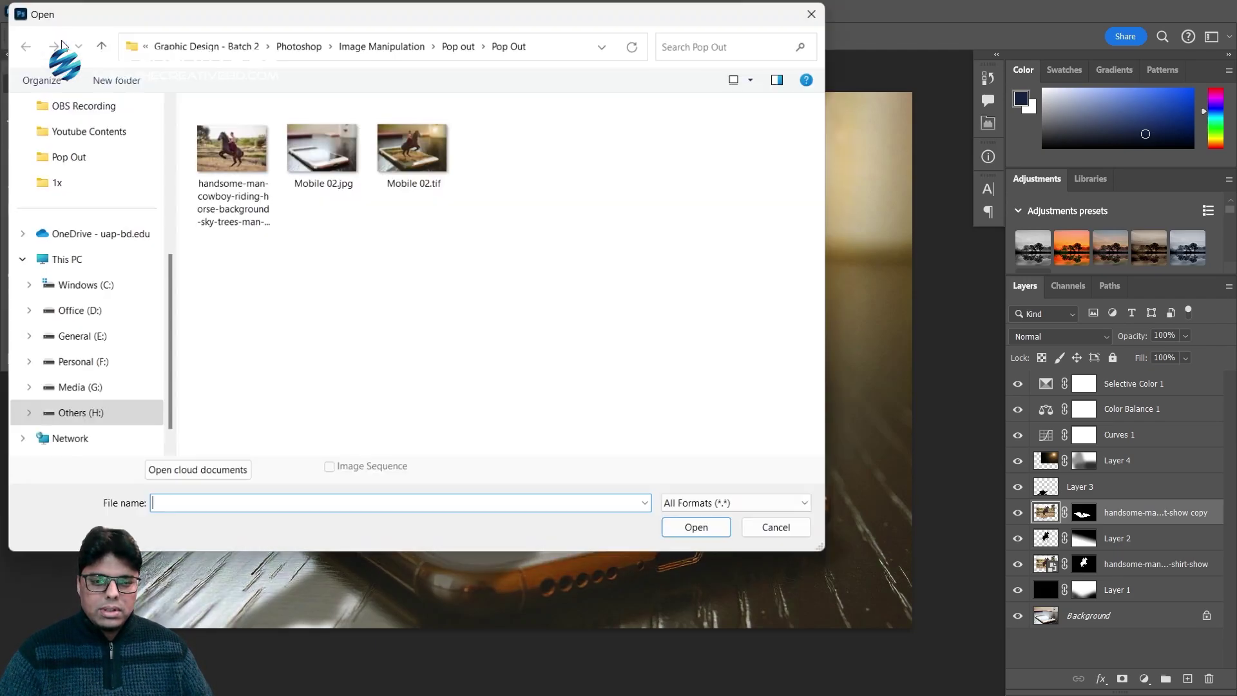
double_click(314, 141)
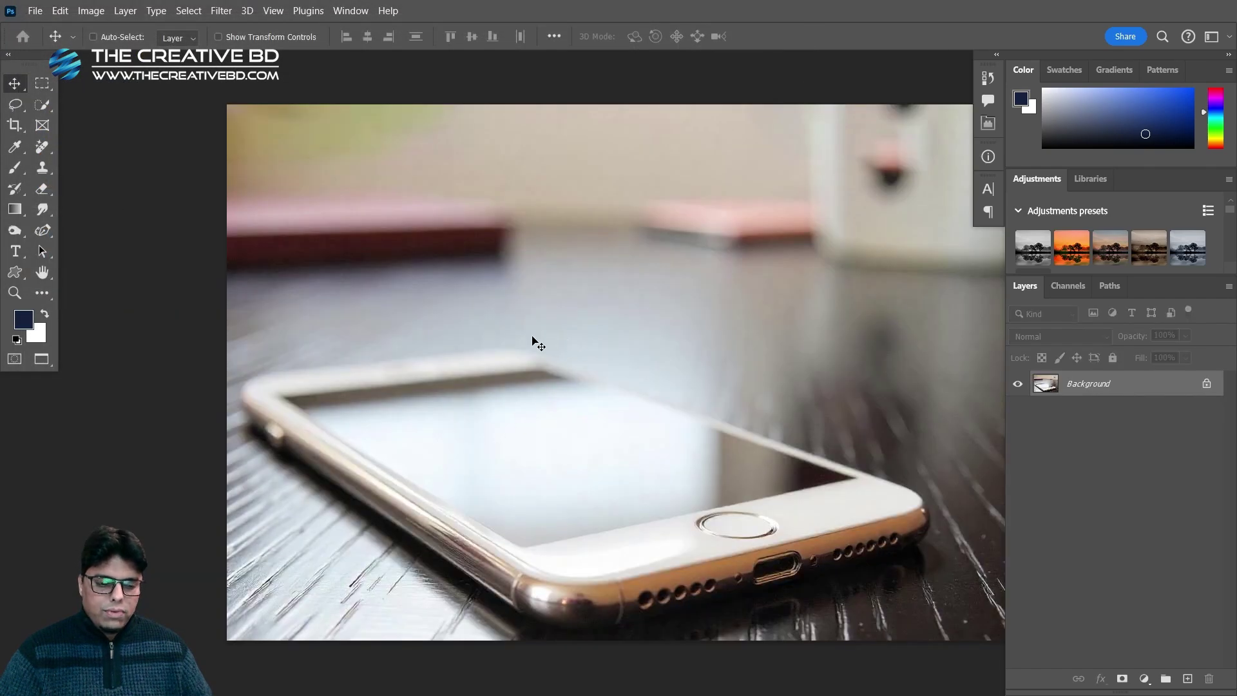
left_click_drag(699, 346, 620, 348)
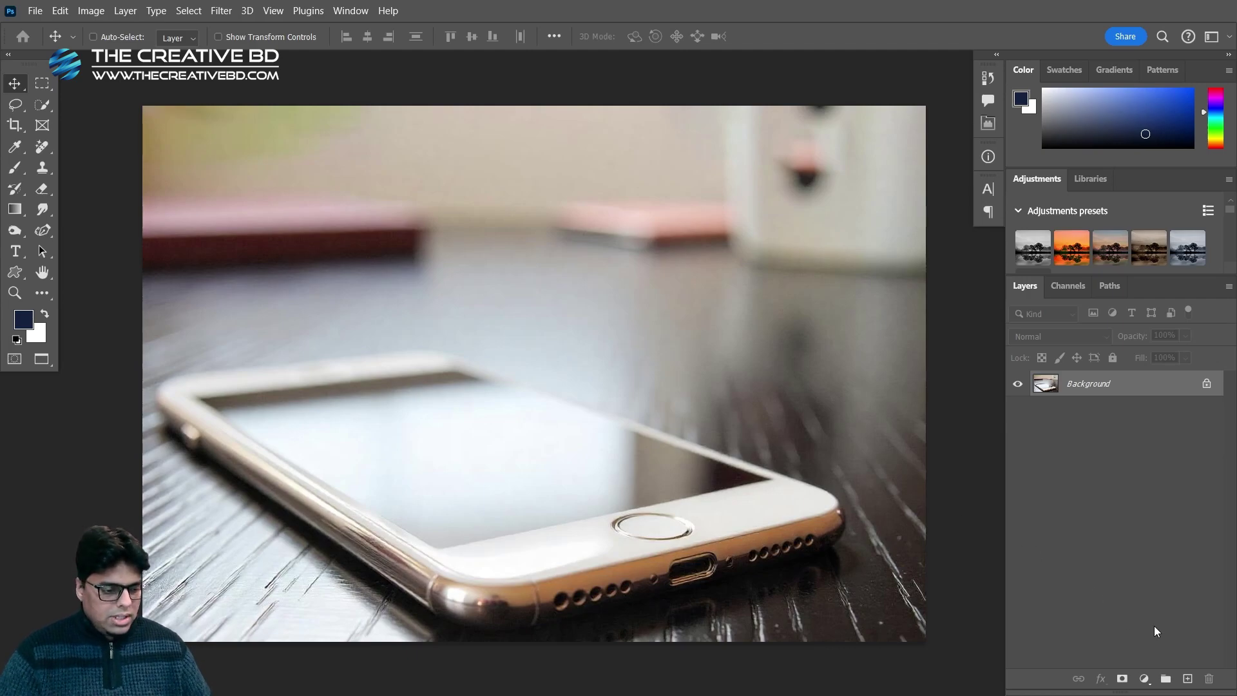
Add a new layer above the Background and fill it with black (000000)
left_click(1188, 680)
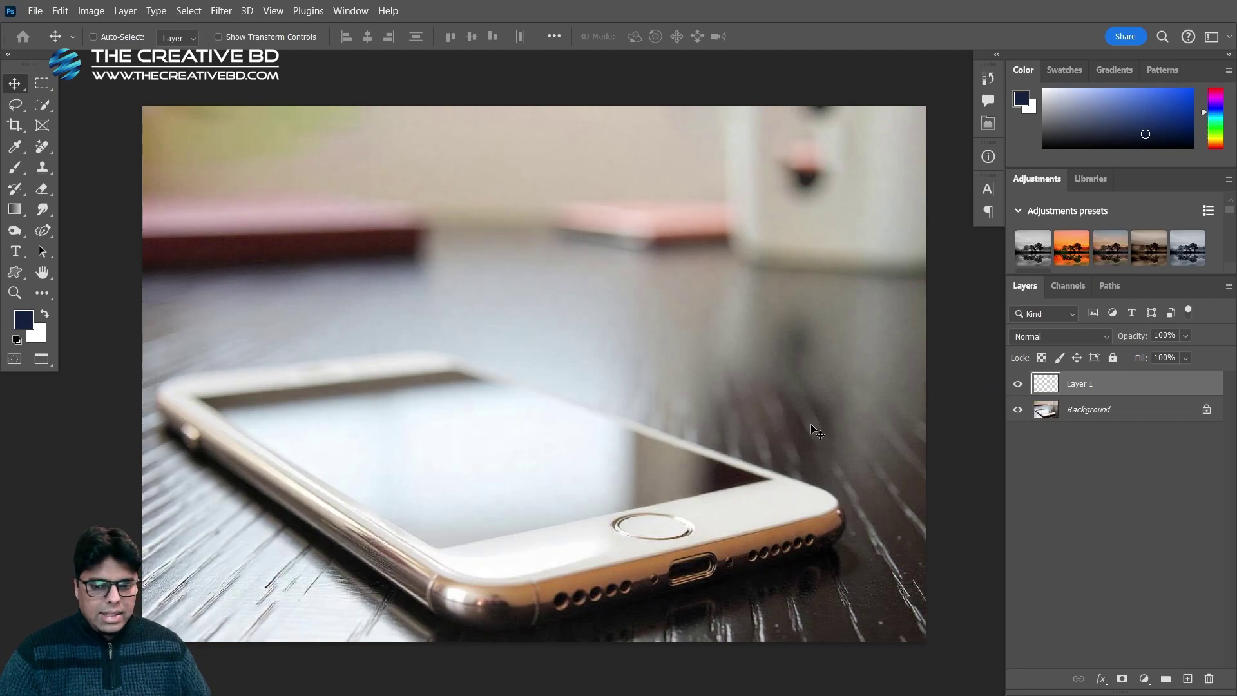
key("alt+BackSpace")
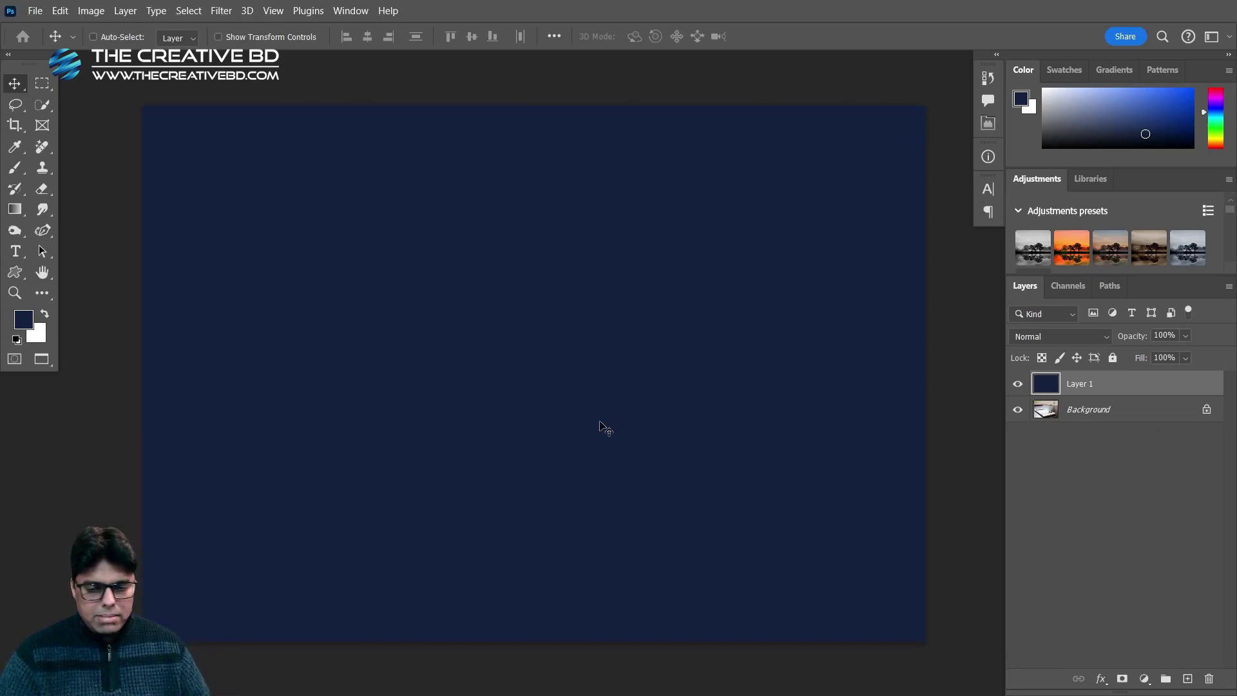
left_click(23, 319)
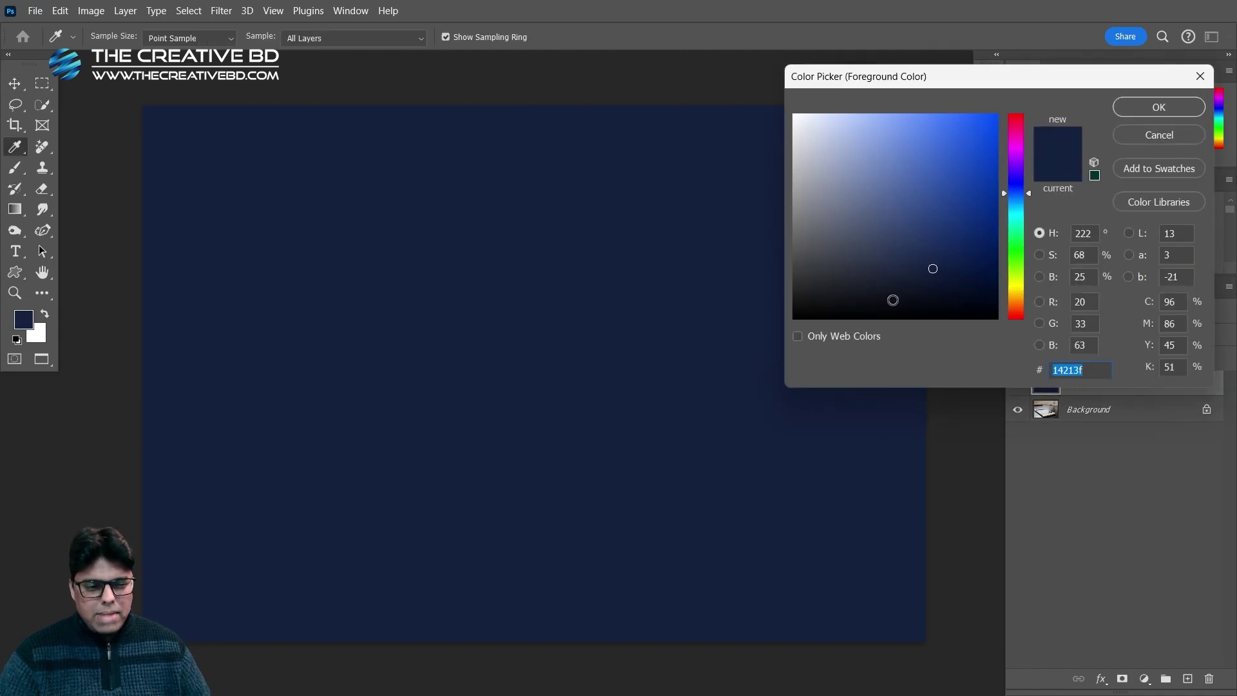
type("000000")
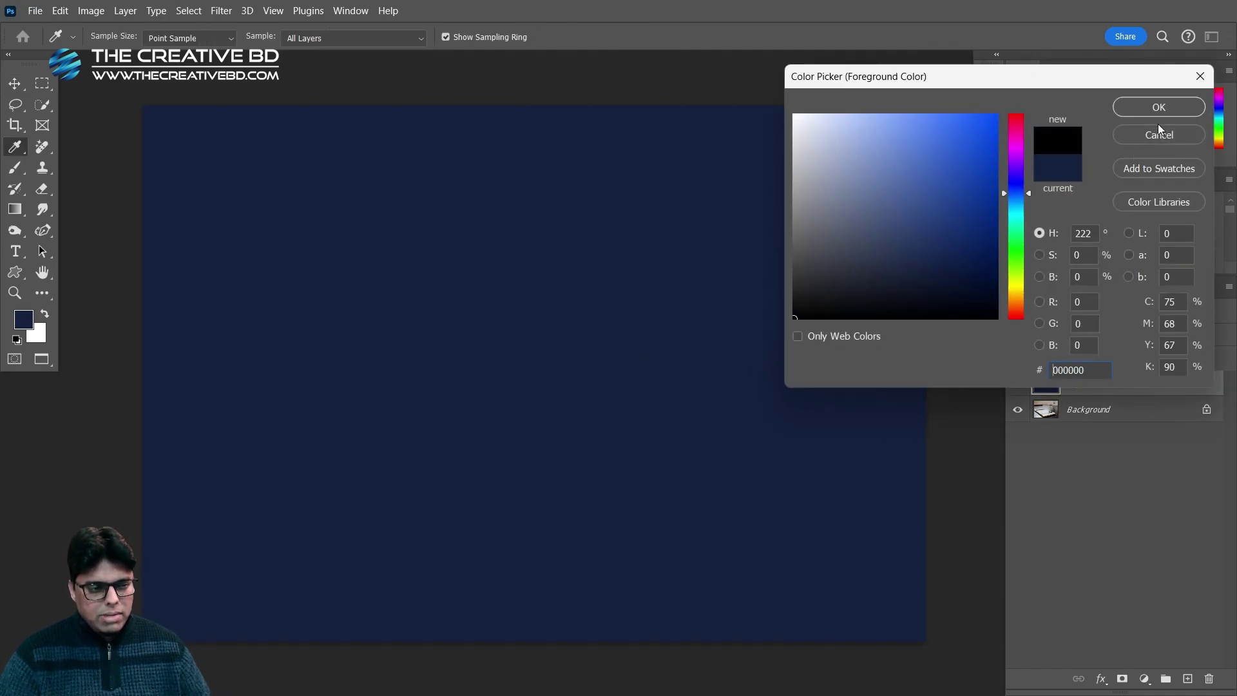
left_click(1169, 107)
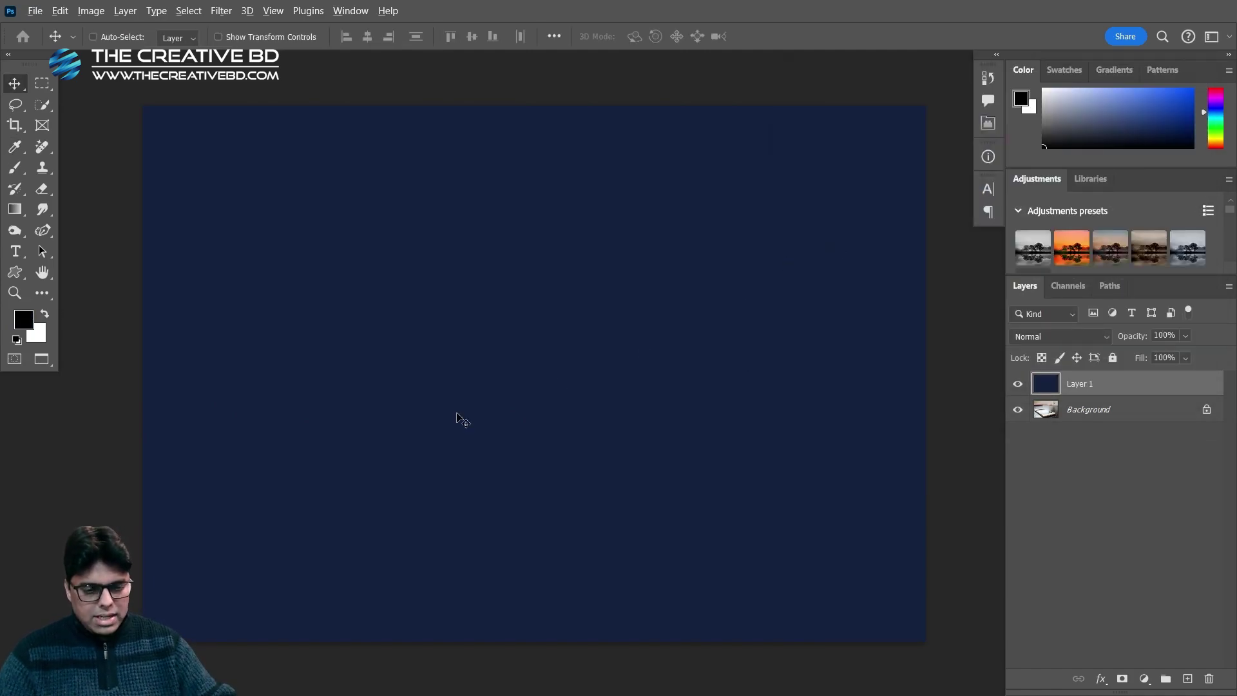
key("alt+BackSpace")
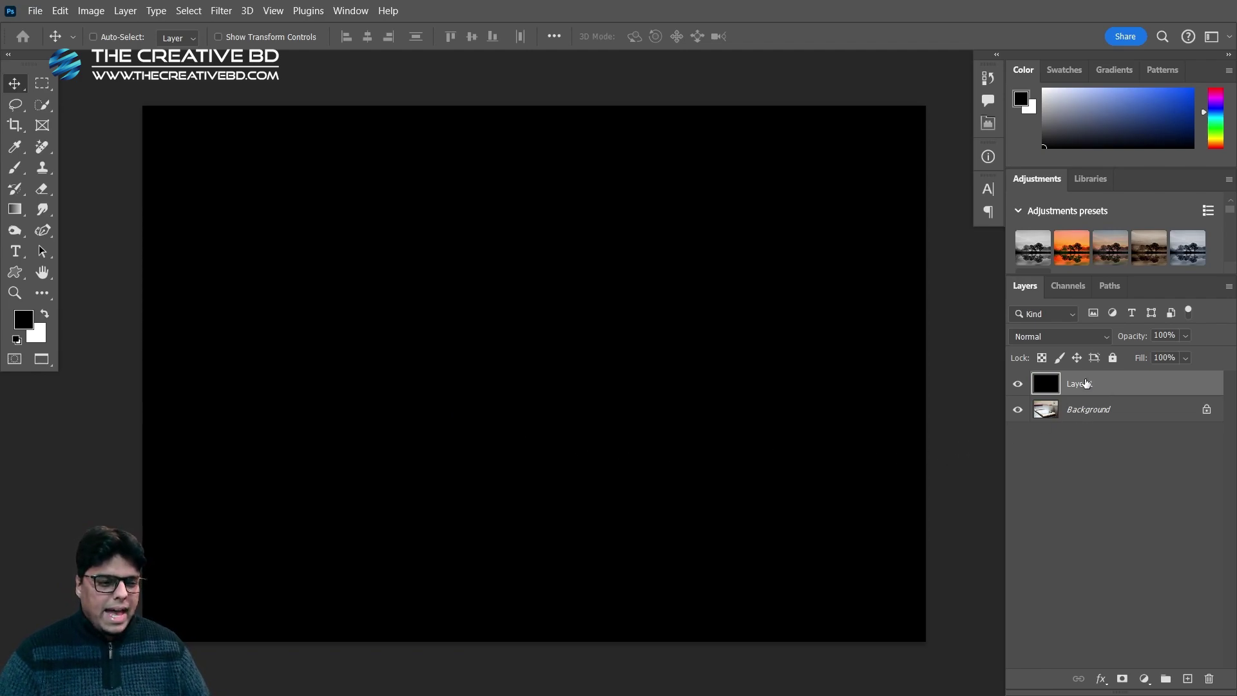
Set the black layer's blend mode to Soft Light and its opacity to 80%
left_click(1049, 337)
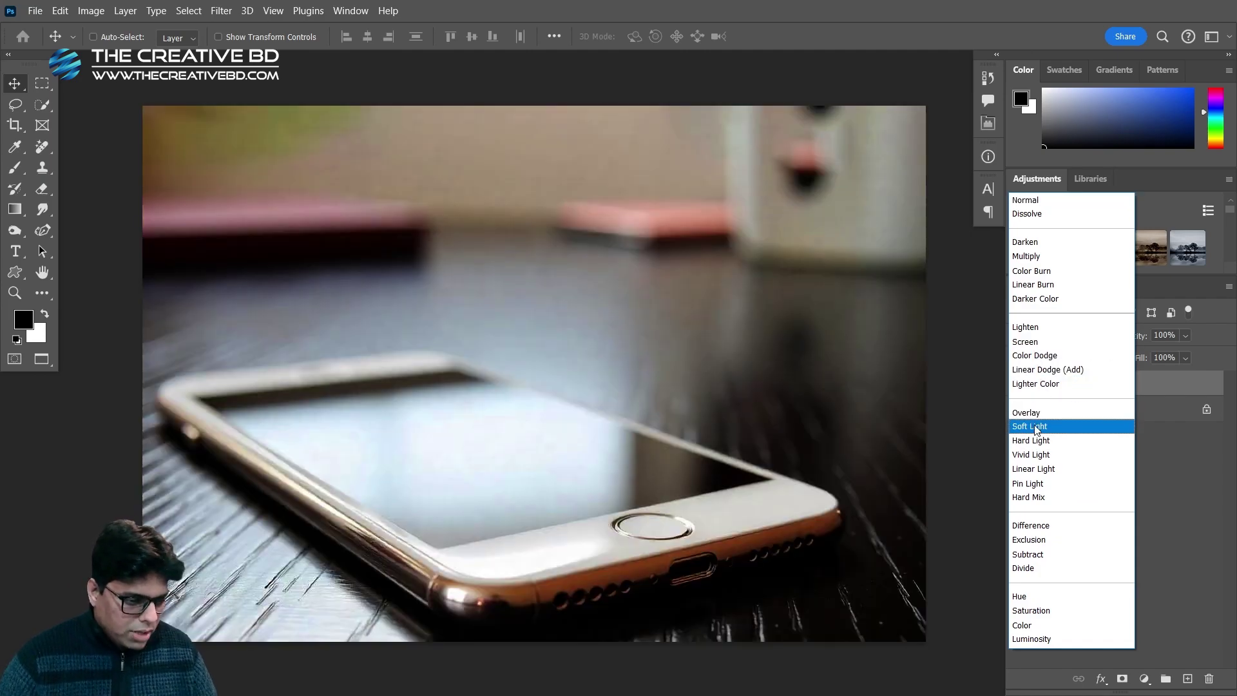
left_click(1034, 425)
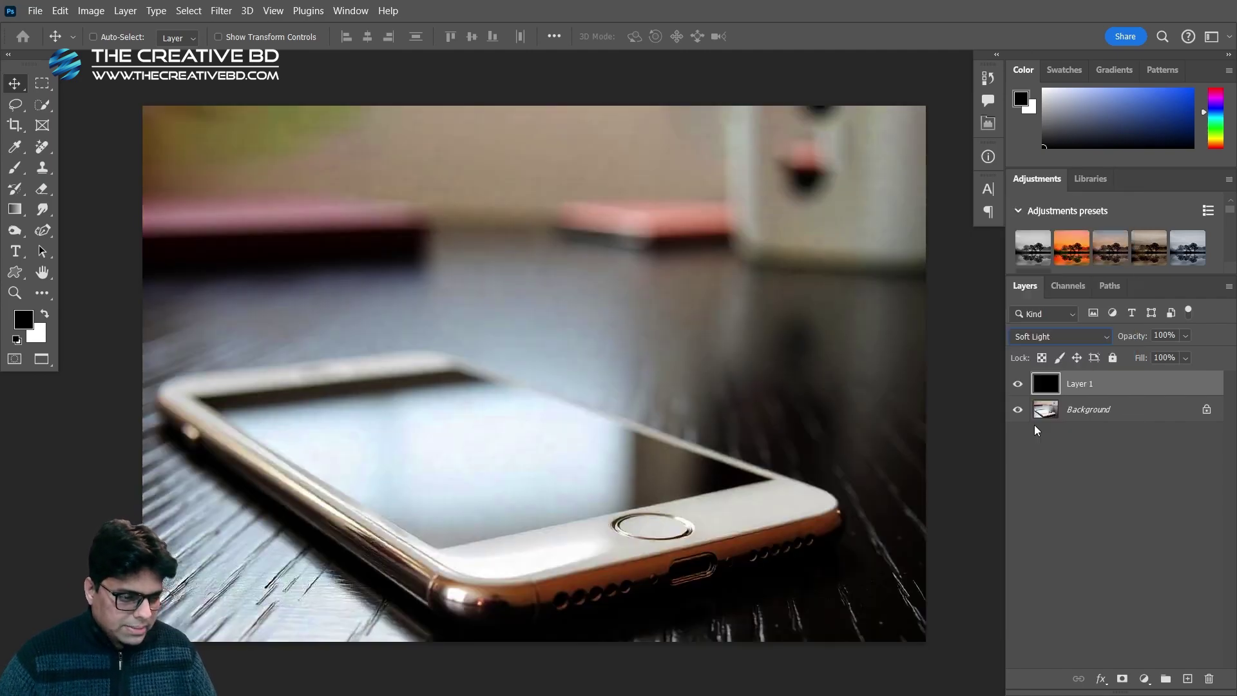
left_click(1177, 334)
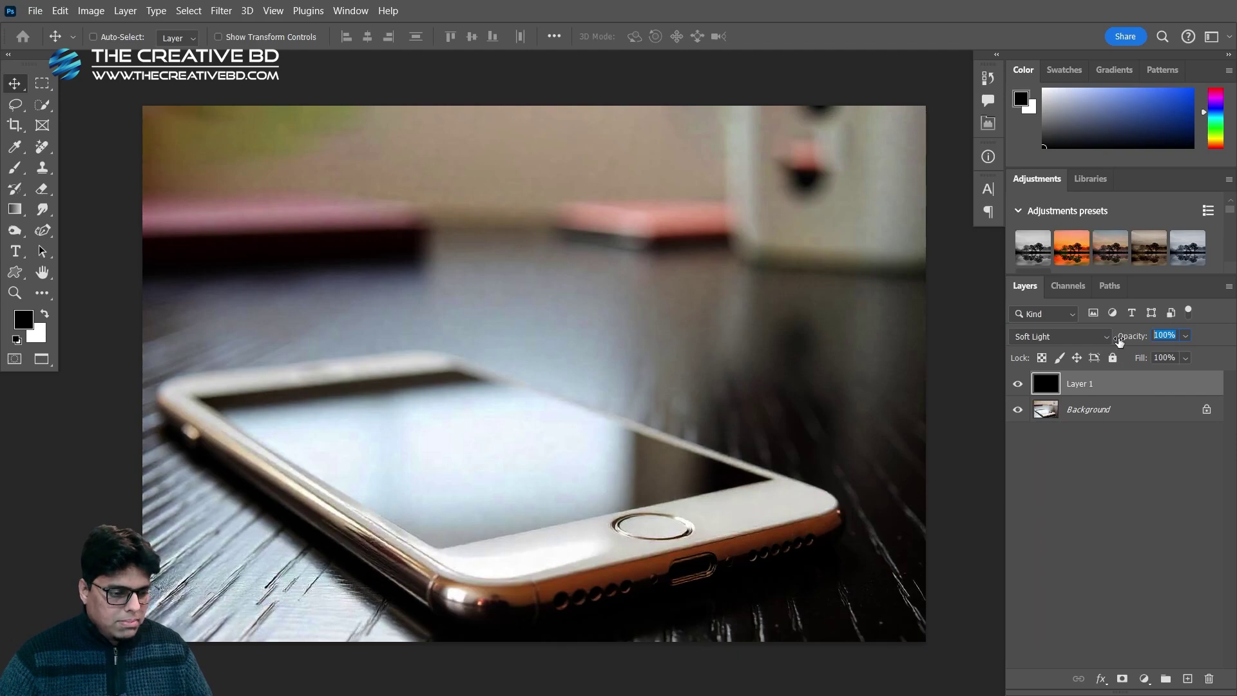
type("80")
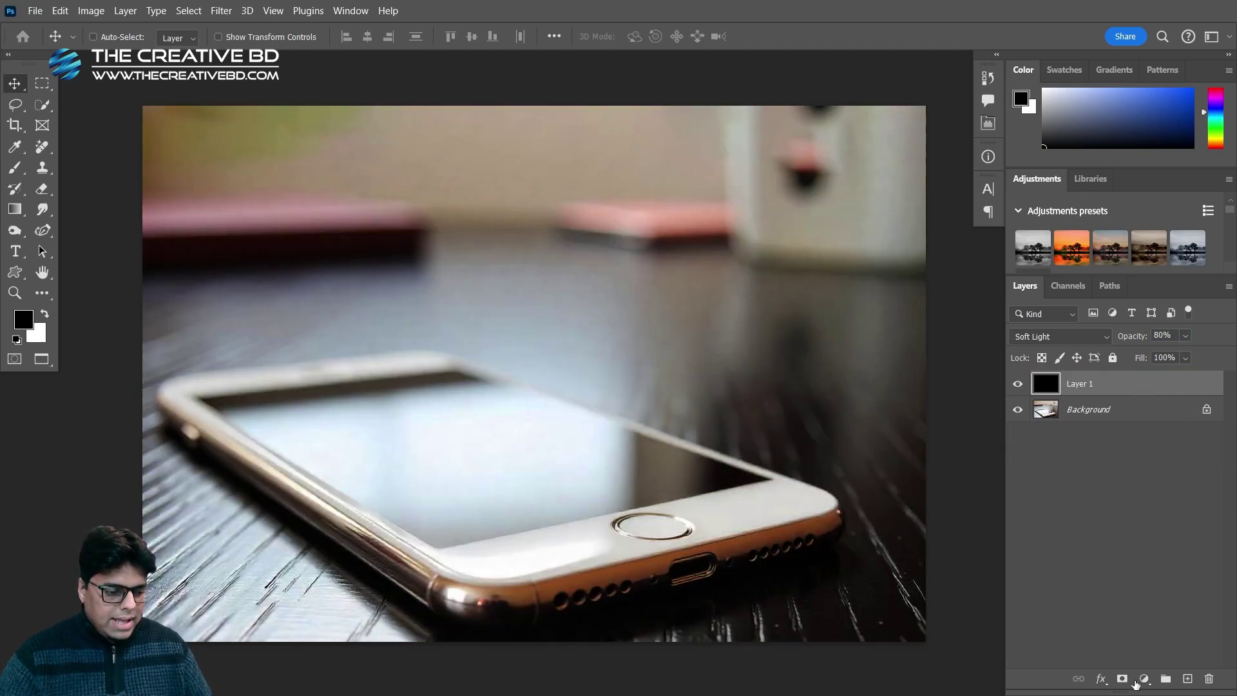
Add a layer mask to Layer 1 and paint black over the phone's lower body and foreground with a soft 298 px brush at 50% opacity
left_click(1124, 680)
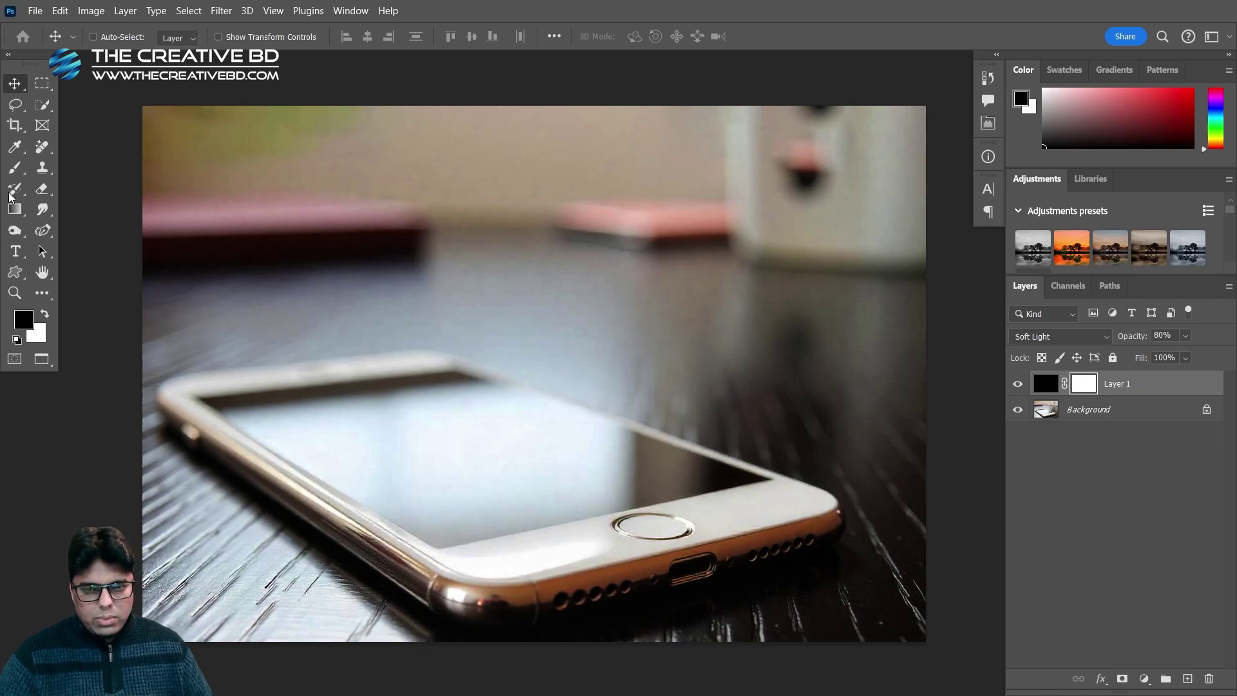
left_click(15, 168)
left_click(51, 166)
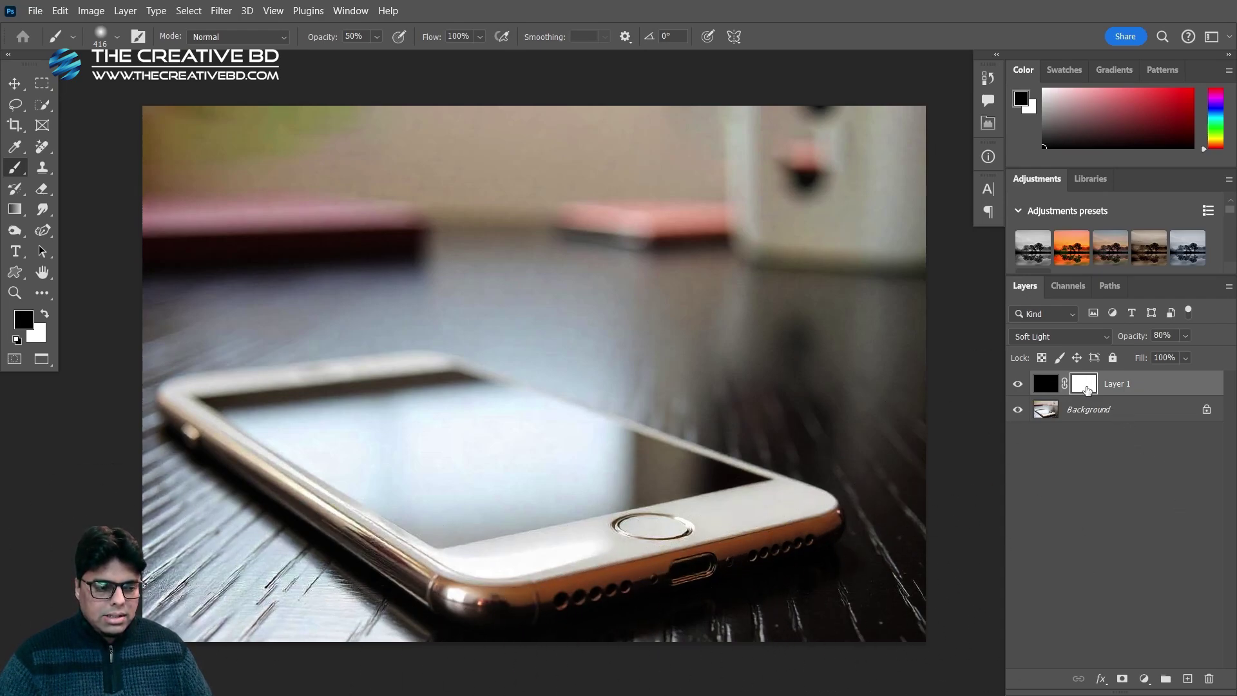
right_click(15, 168)
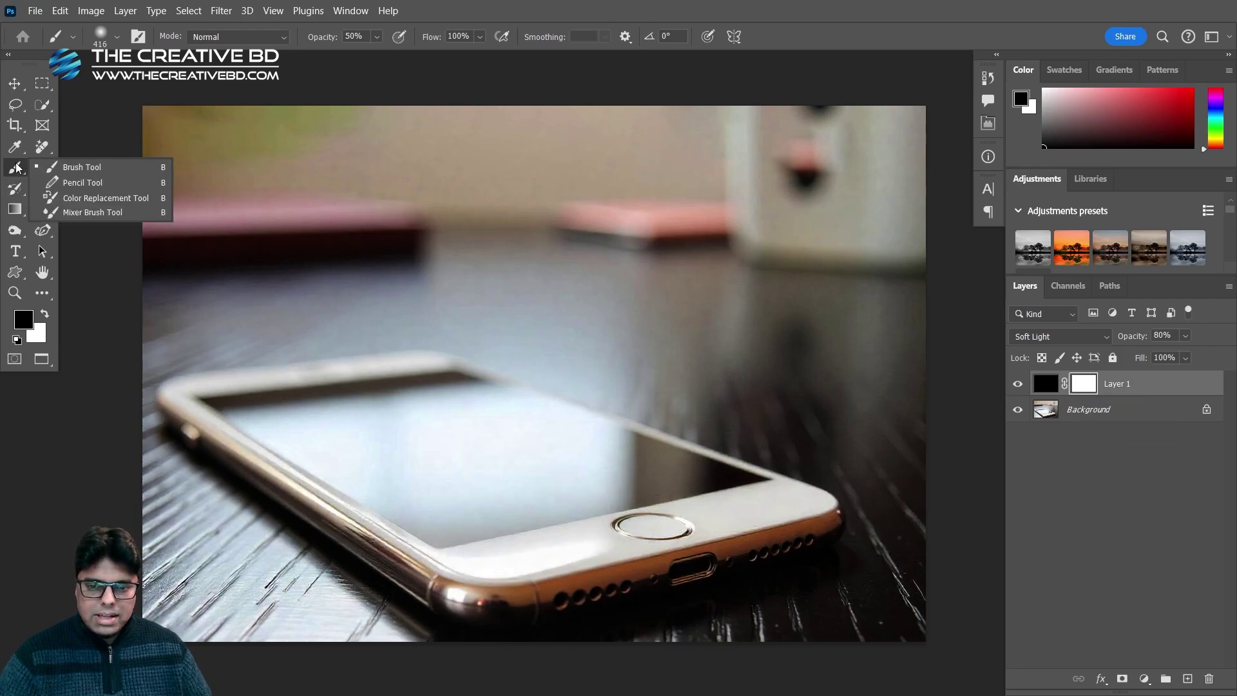
left_click(82, 167)
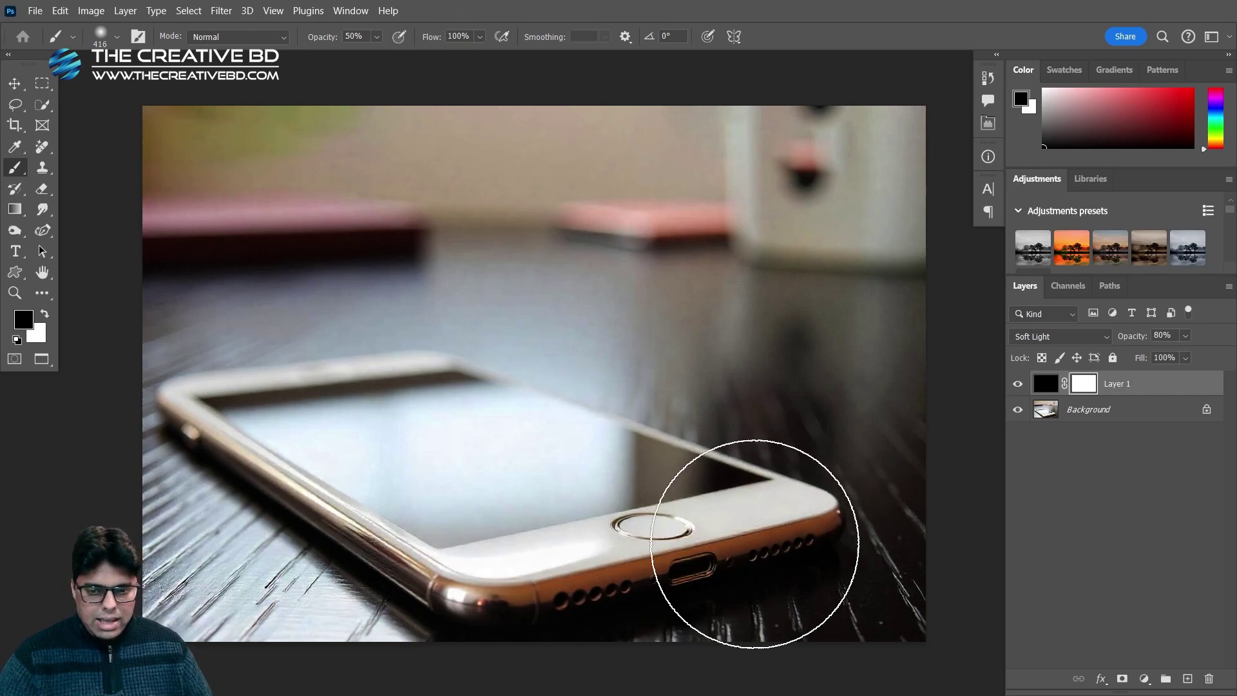
left_click_drag(644, 482, 662, 416)
right_click(647, 438)
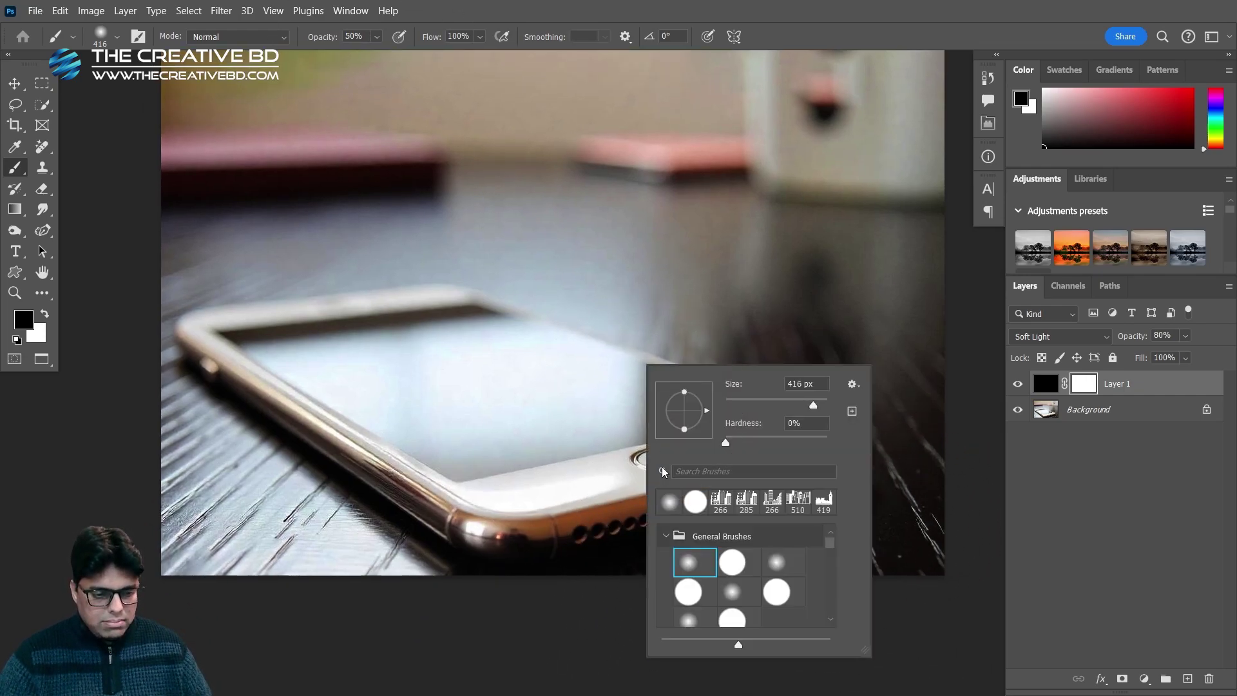
key("Return")
left_click_drag(689, 492, 619, 493)
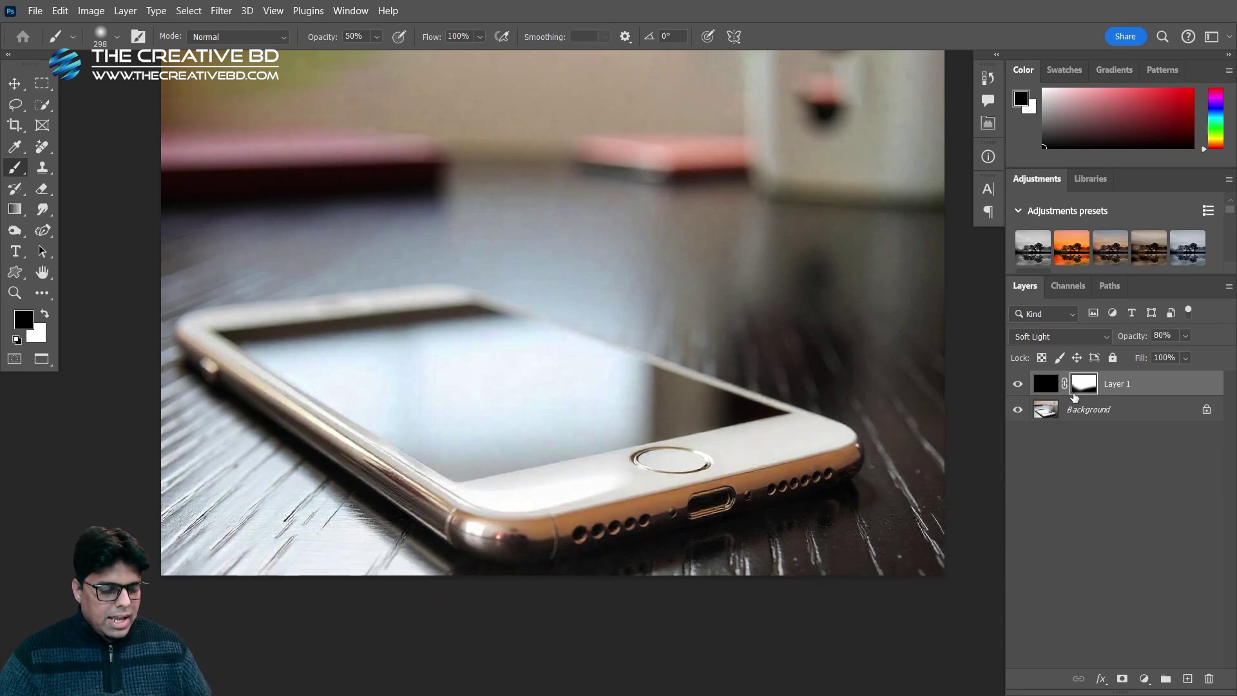
Compare the photo with and without Layer 1 to examine the darkening effect
mouse_move(585, 332)
left_mouse_down()
mouse_move(530, 431)
mouse_move(546, 391)
left_mouse_up()
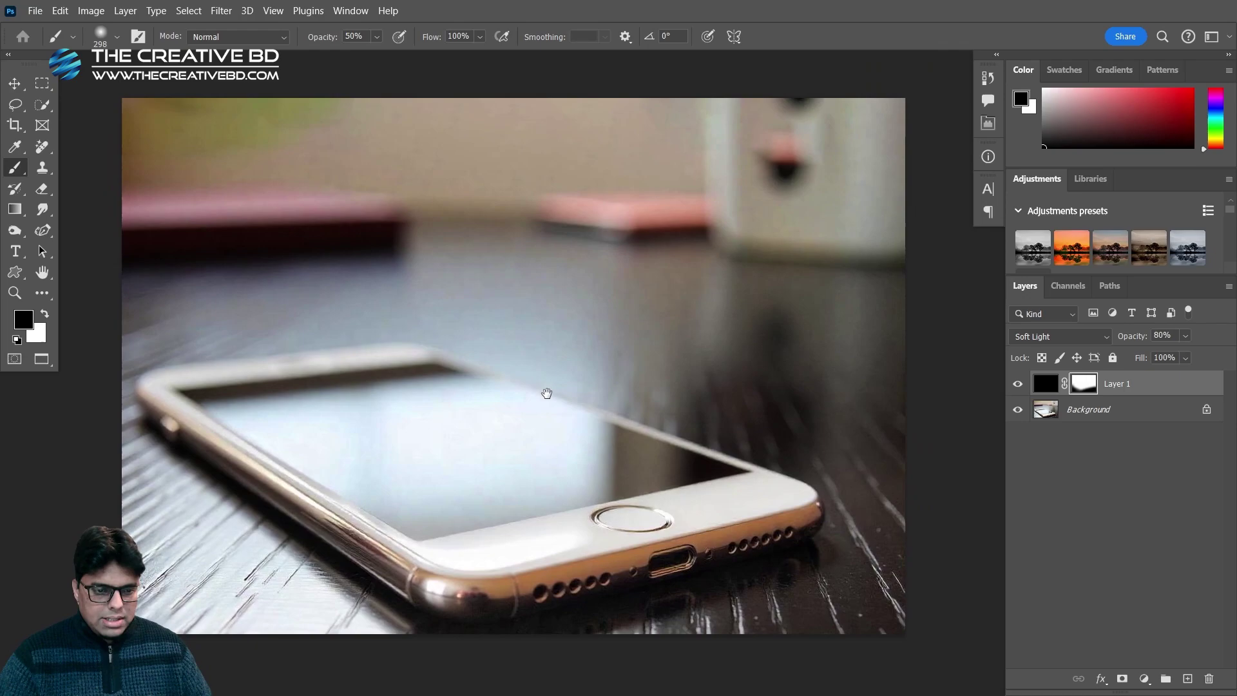
left_click(1016, 390)
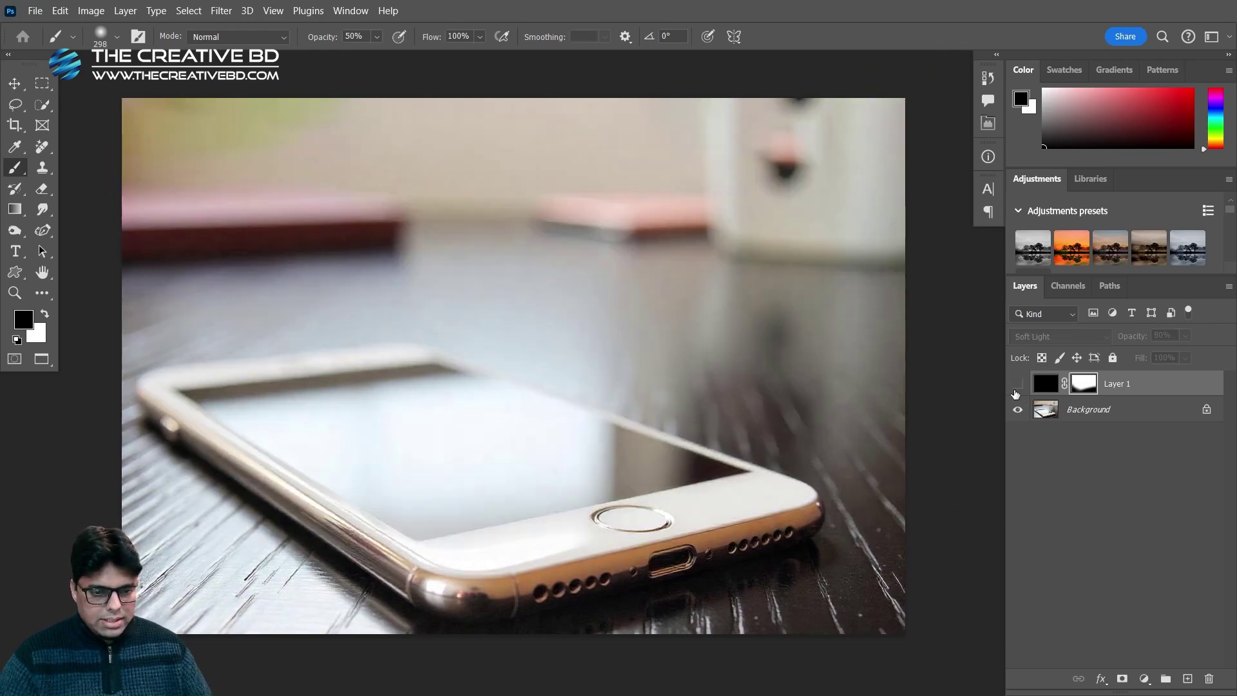
left_click(1017, 390)
left_click(1016, 390)
left_click(1017, 390)
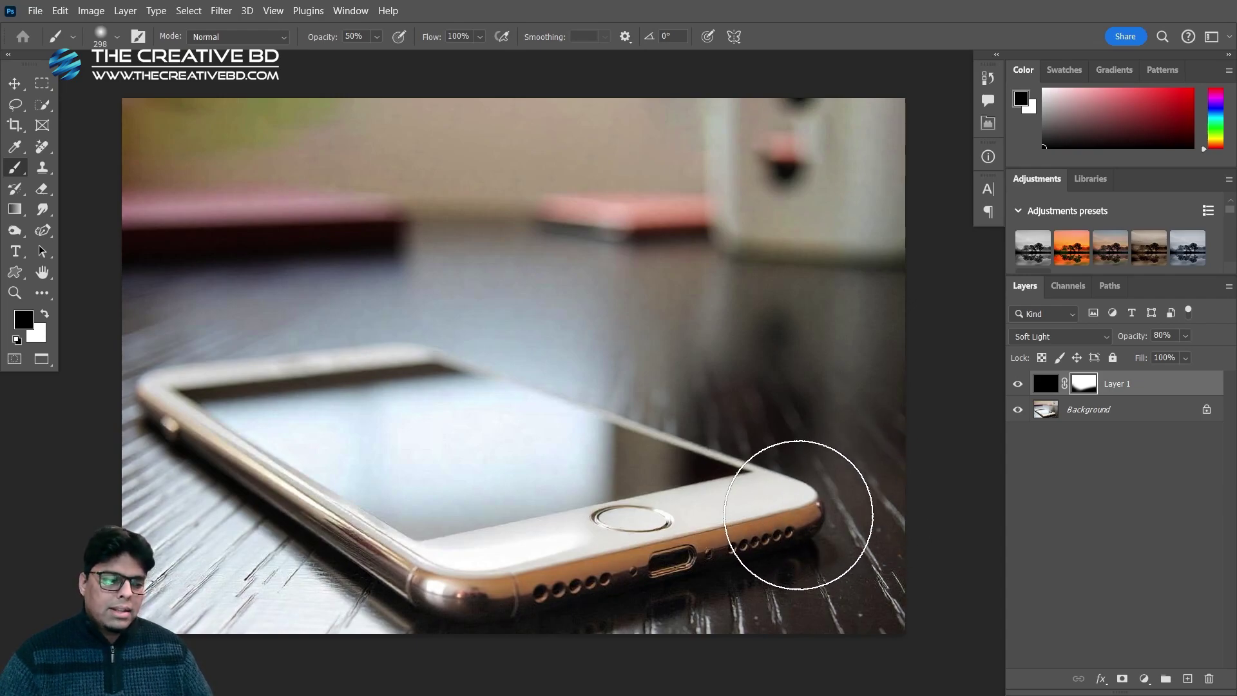
Place the handsome-man-cowboy-riding-horse photo as an embedded image and flip it horizontally
left_click(44, 15)
left_click(129, 346)
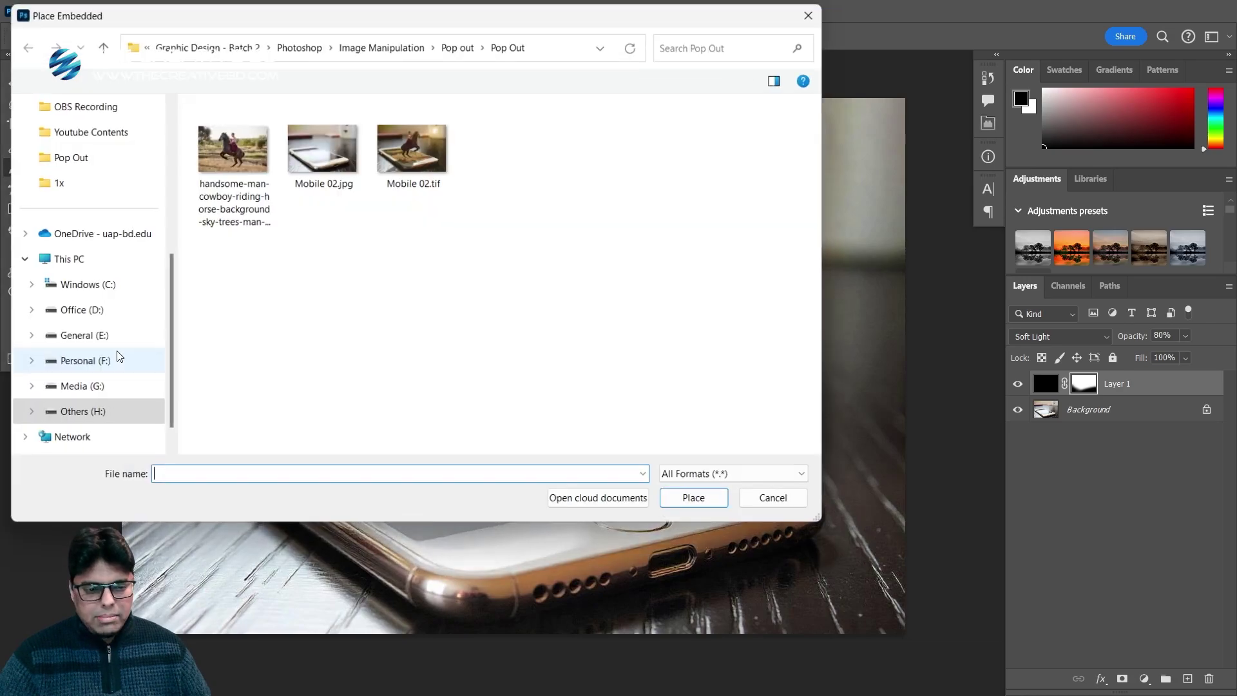
double_click(245, 162)
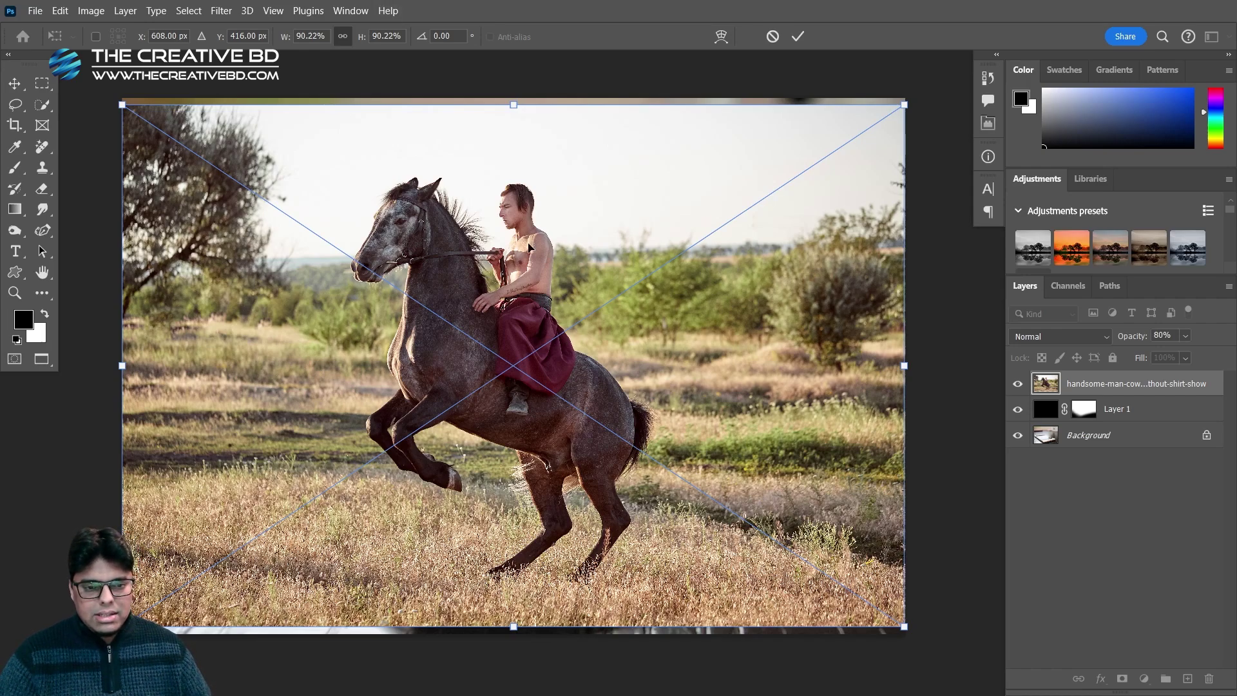
right_click(467, 238)
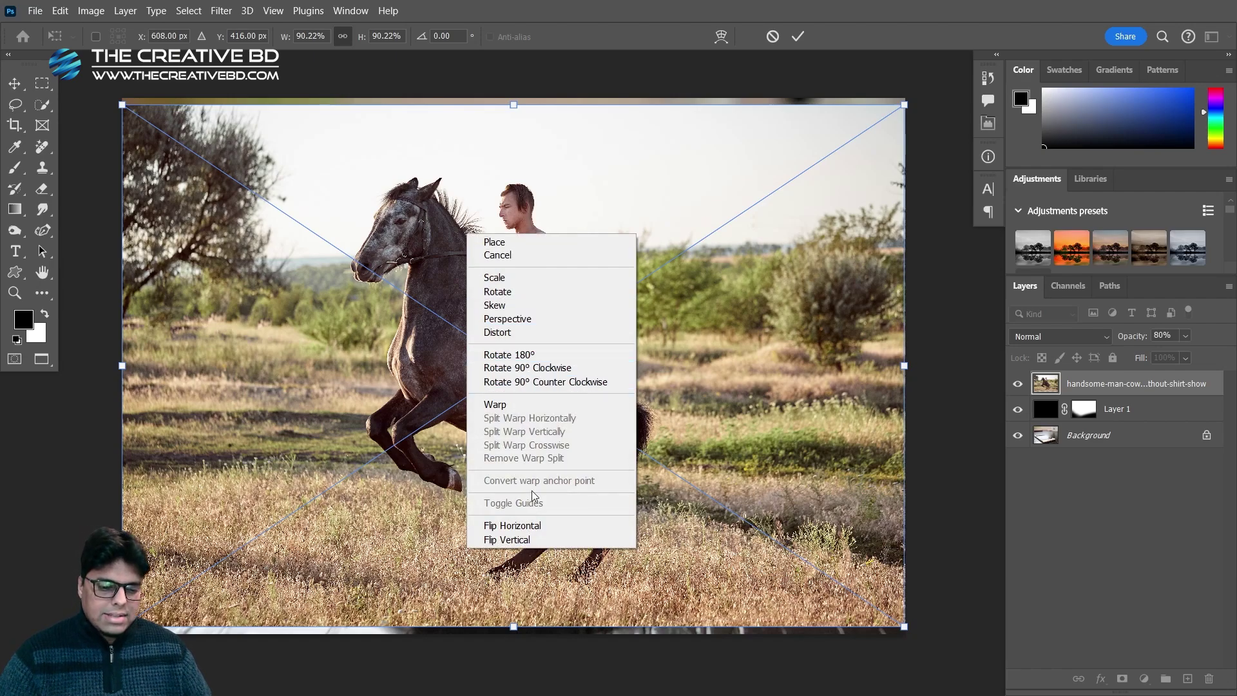
left_click(539, 524)
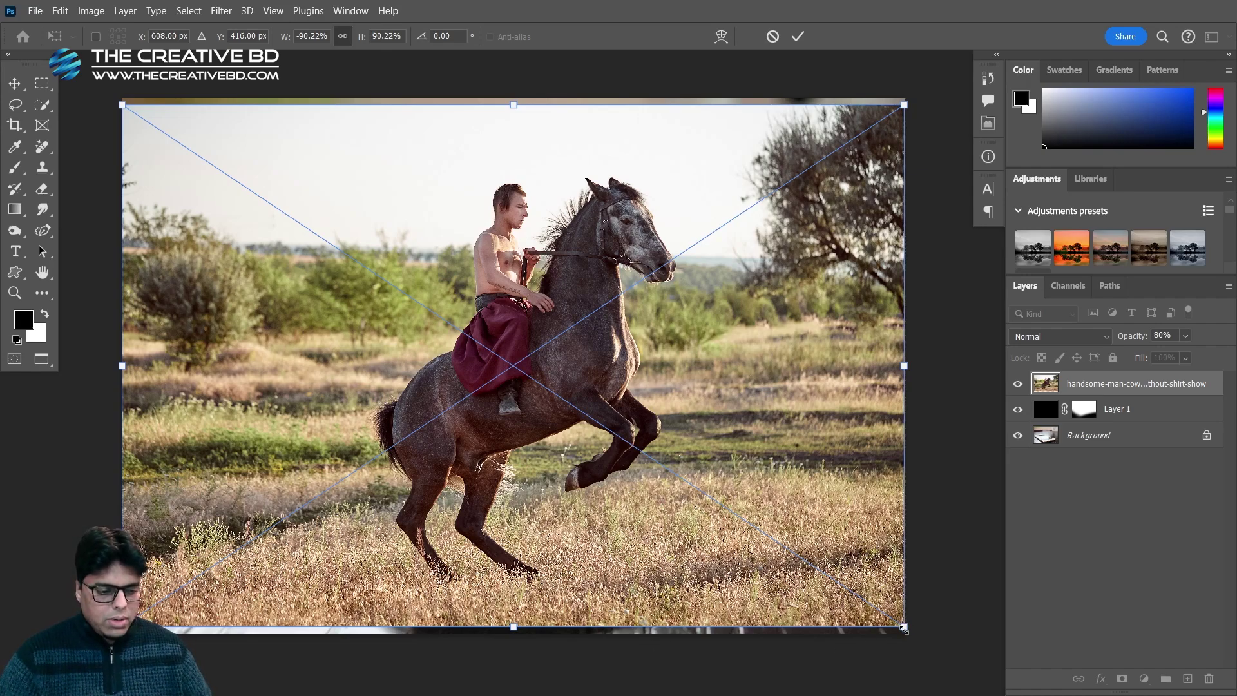
Scale the placed horse photo proportionally to about 70.7% and position it above the phone's home button
left_click_drag(907, 623, 820, 564)
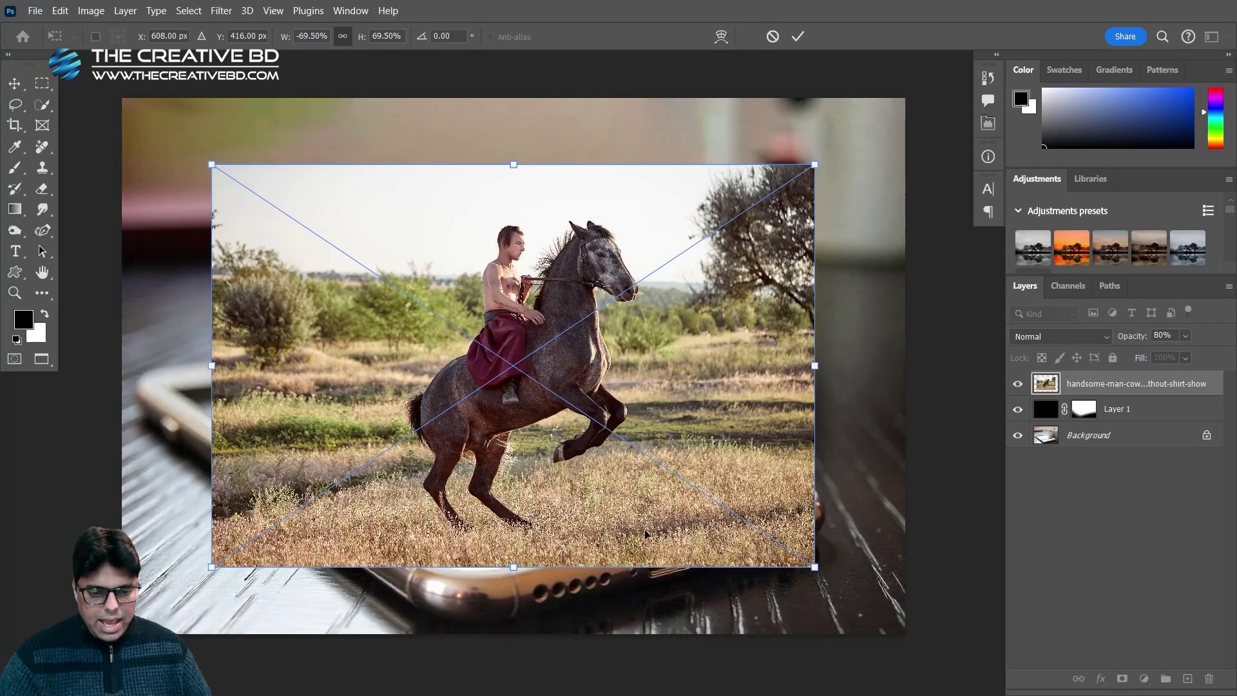
left_click_drag(609, 514, 597, 460)
left_click_drag(596, 459, 596, 460)
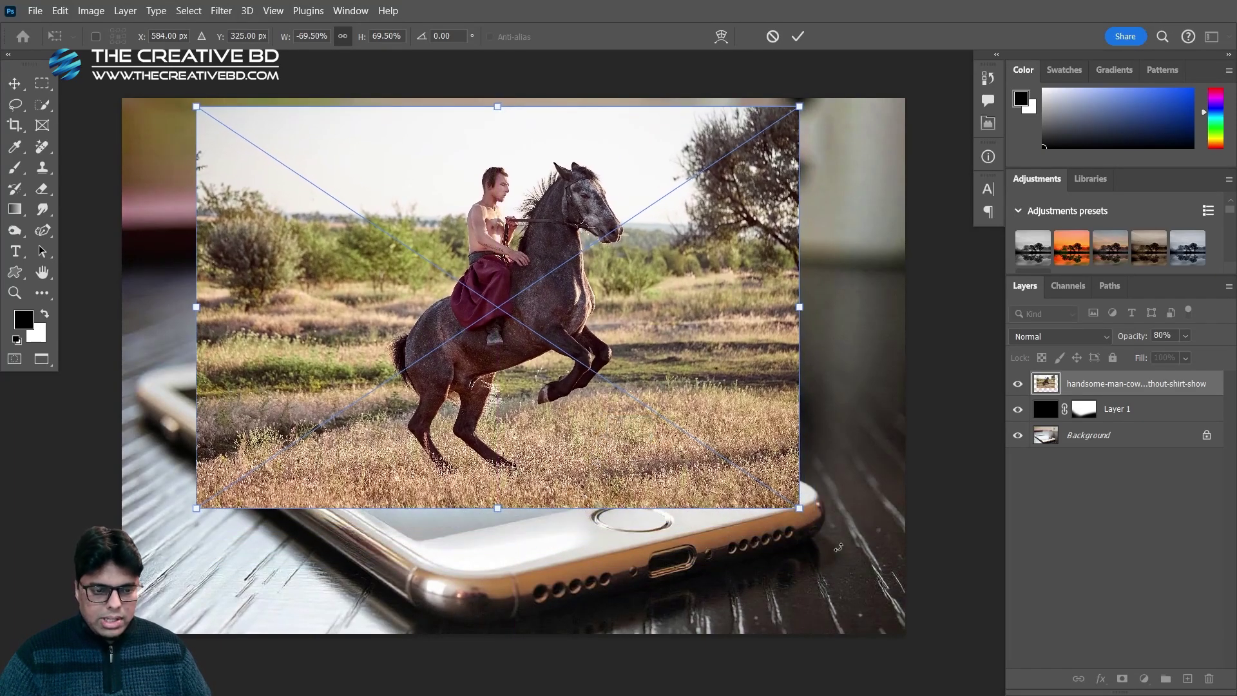
left_click_drag(799, 510, 805, 513)
left_click_drag(656, 487, 657, 485)
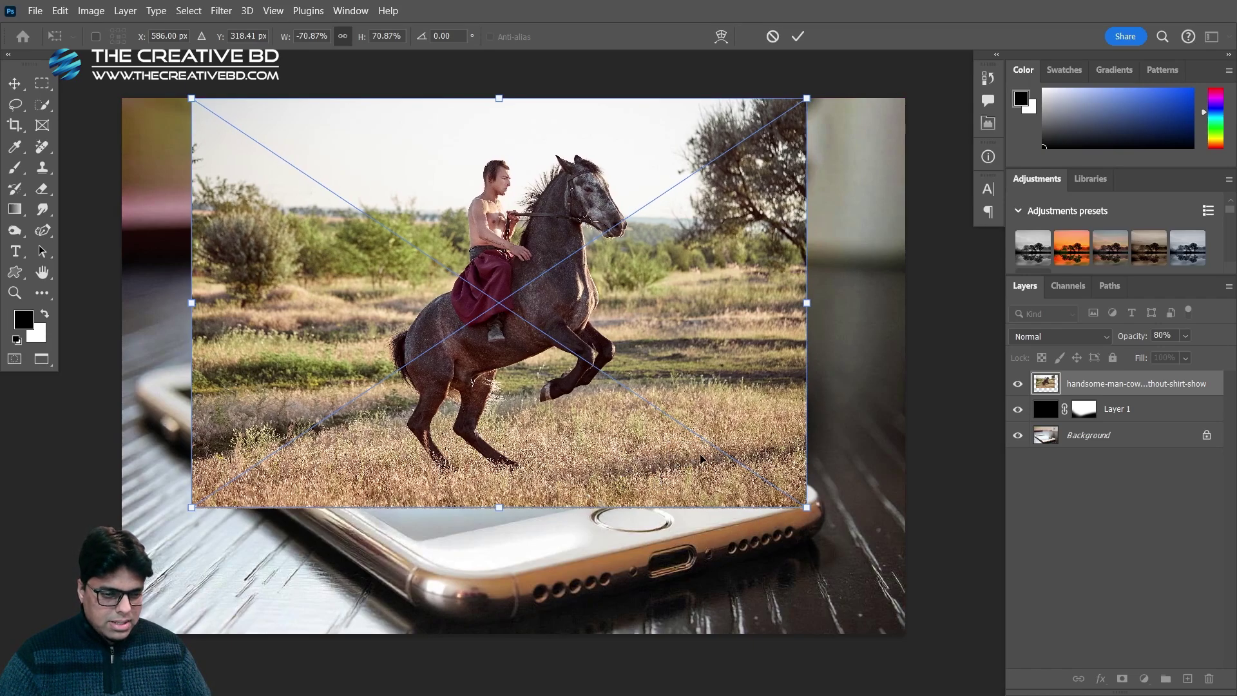
left_click_drag(687, 440, 672, 447)
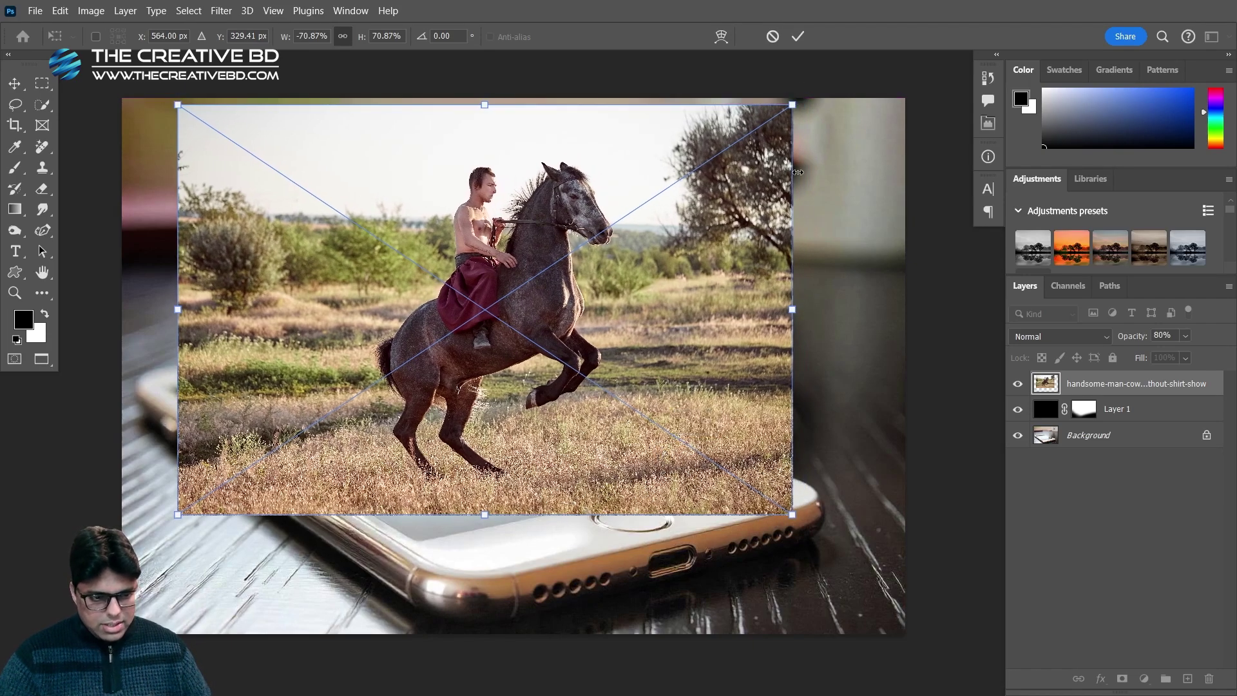
left_click_drag(801, 108, 791, 112)
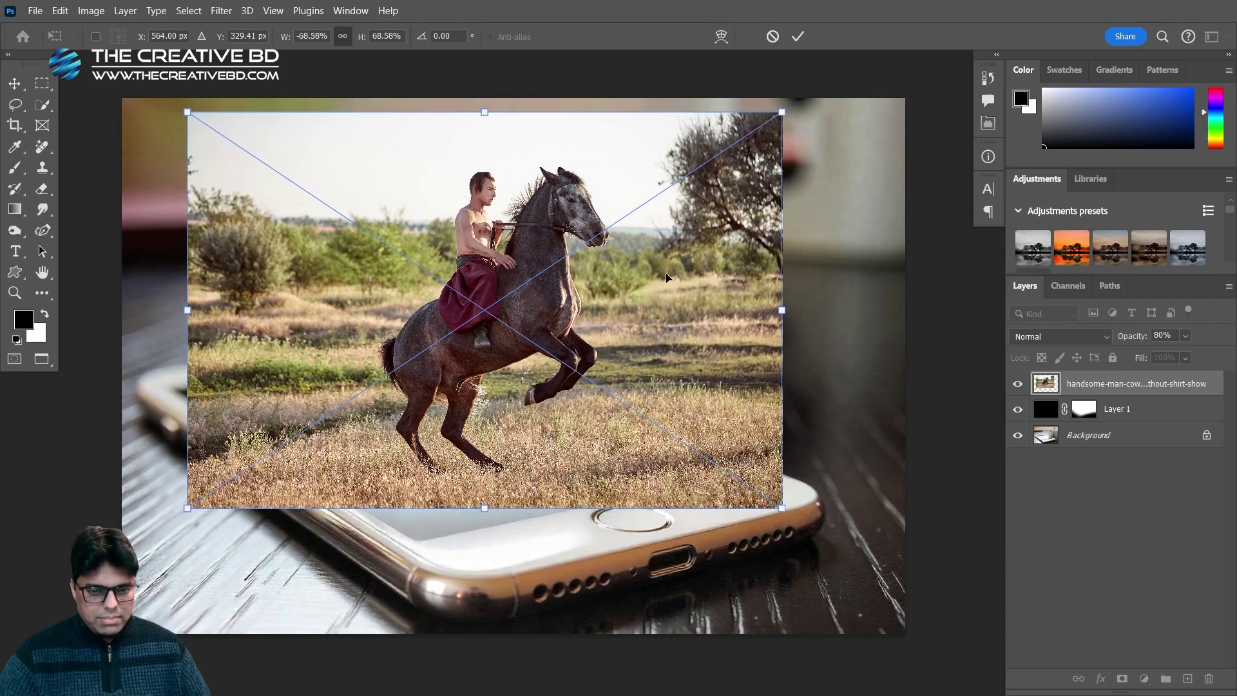
left_click_drag(556, 371, 595, 396)
left_click_drag(540, 462, 545, 468)
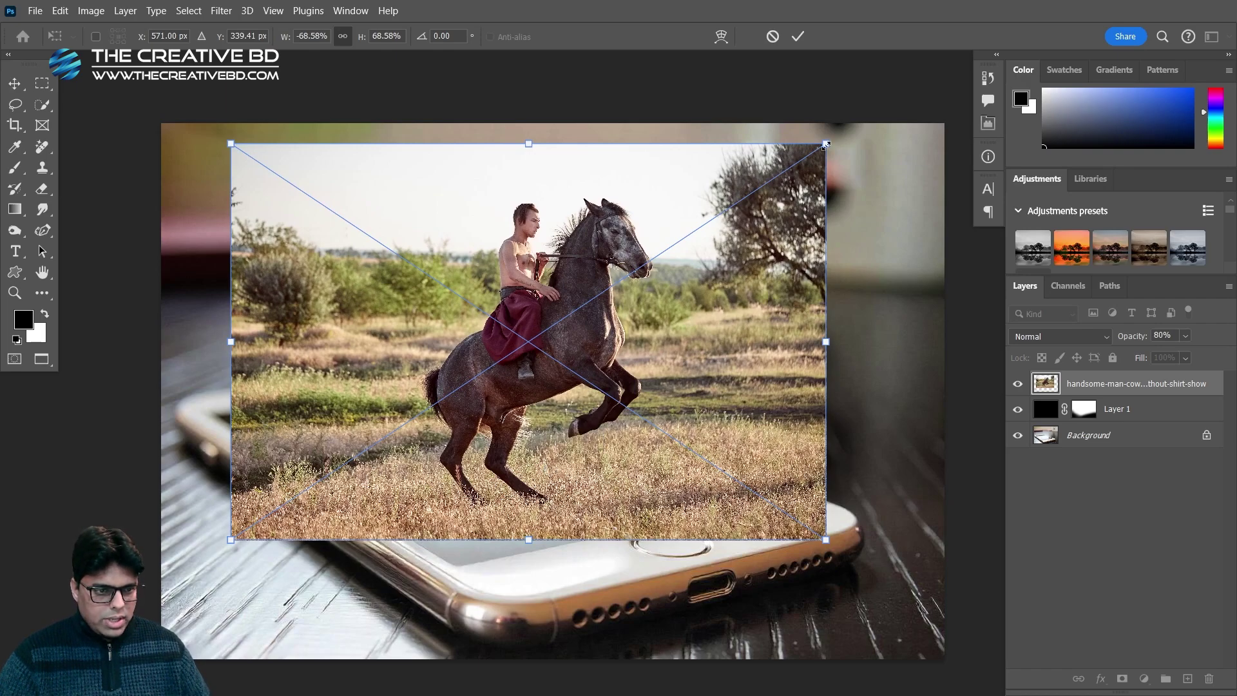
left_click_drag(826, 145, 844, 132)
Lower the horse photo's opacity to 52% and shift it slightly to line up the horse with the phone screen
left_click(1185, 336)
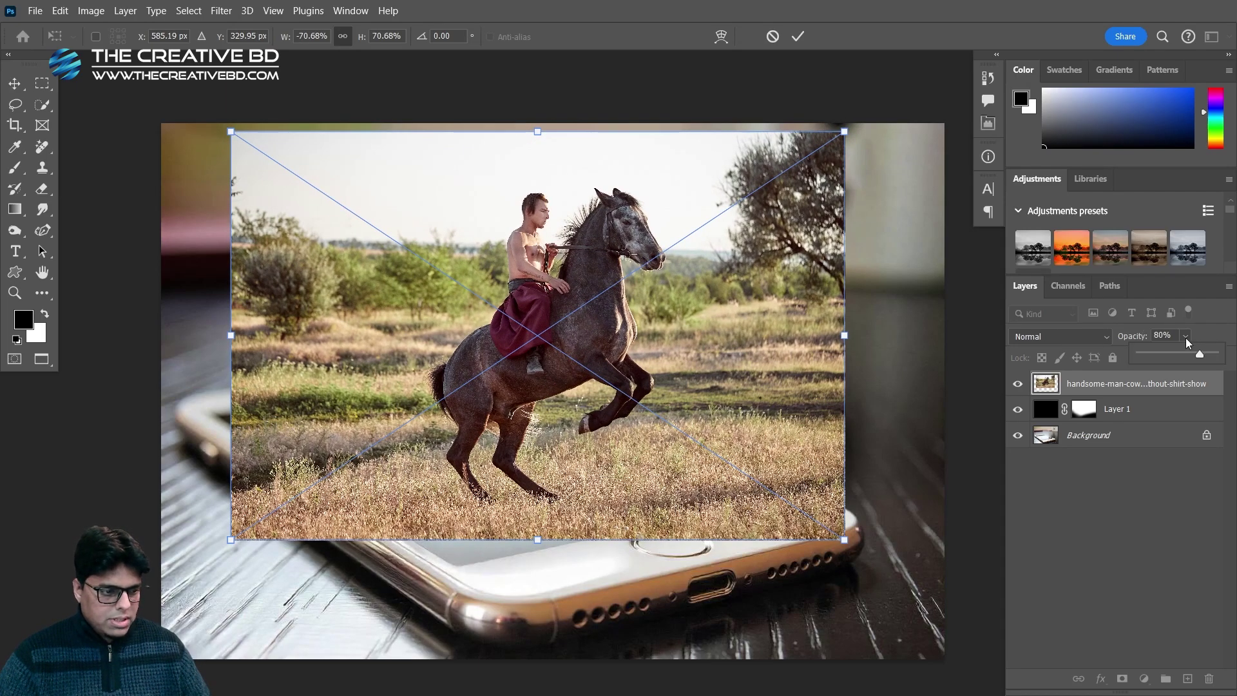
left_click_drag(1176, 357, 1180, 355)
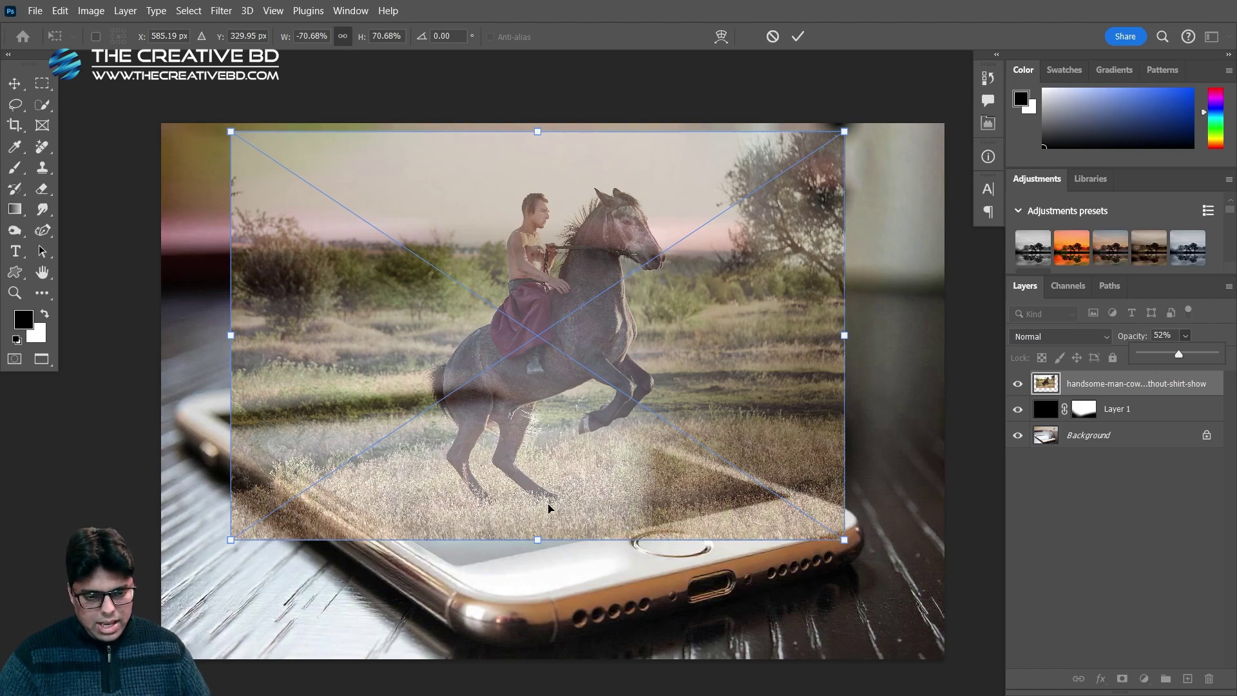
left_click_drag(571, 510, 565, 513)
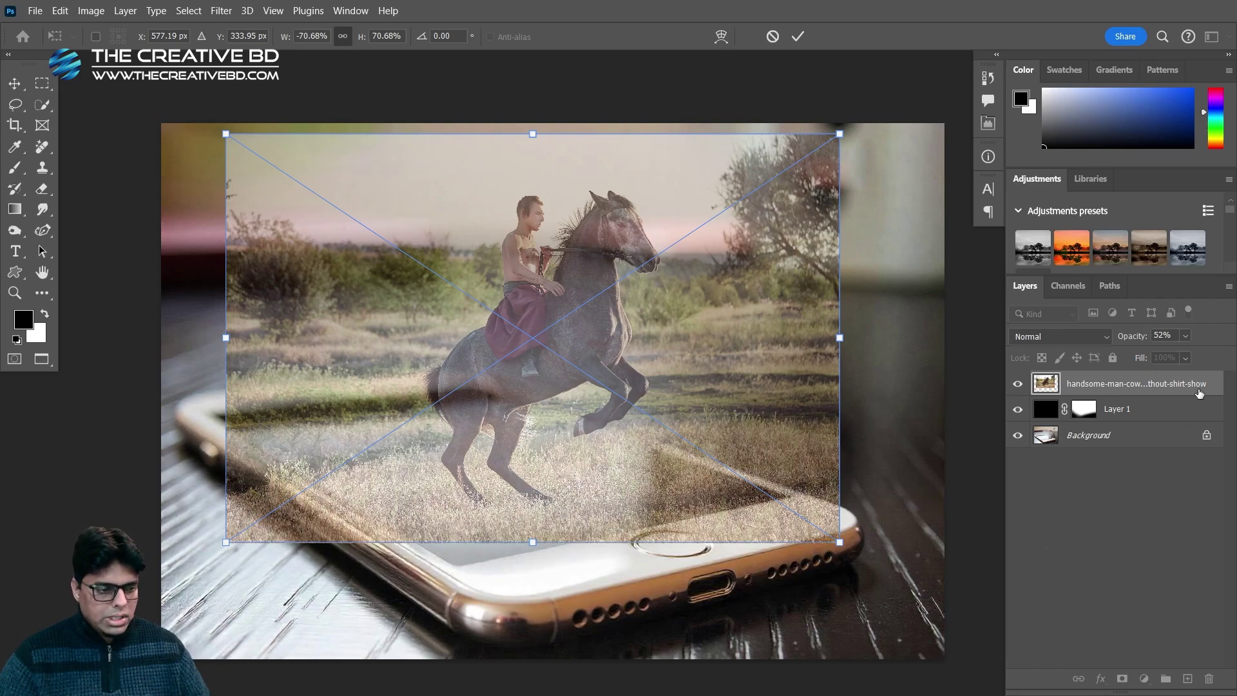
Restore the placed horse photo's opacity to 100% and commit its transformation
type("100")
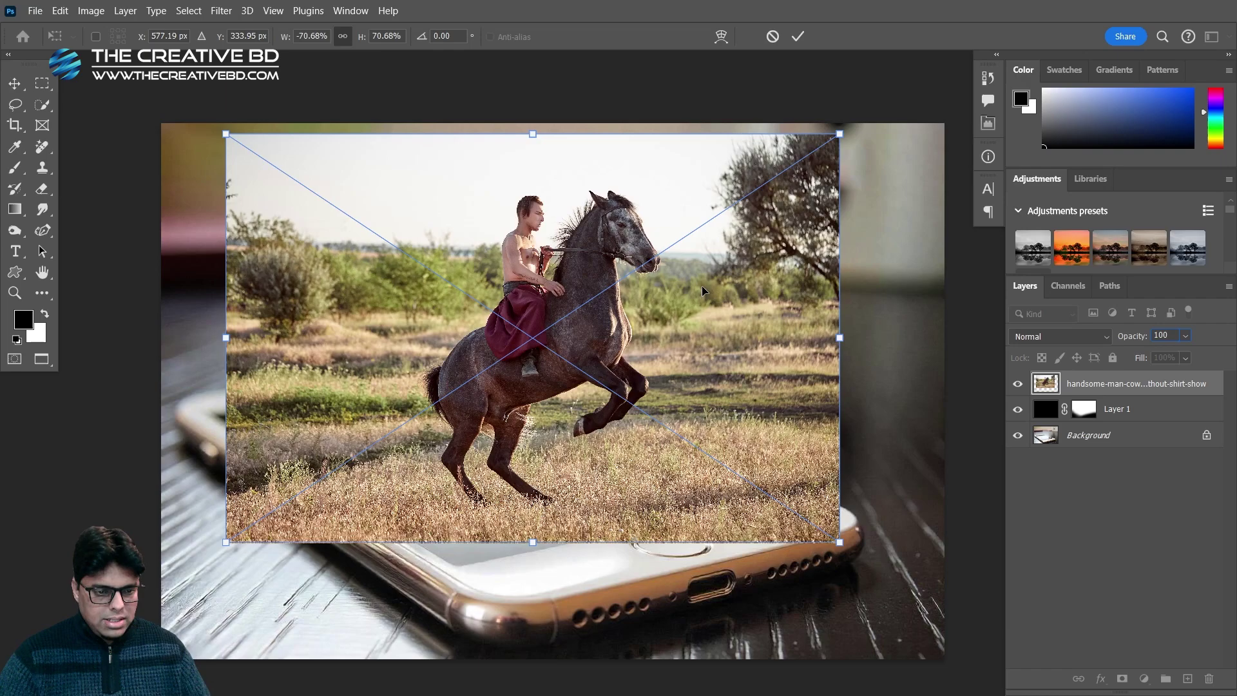
type("b")
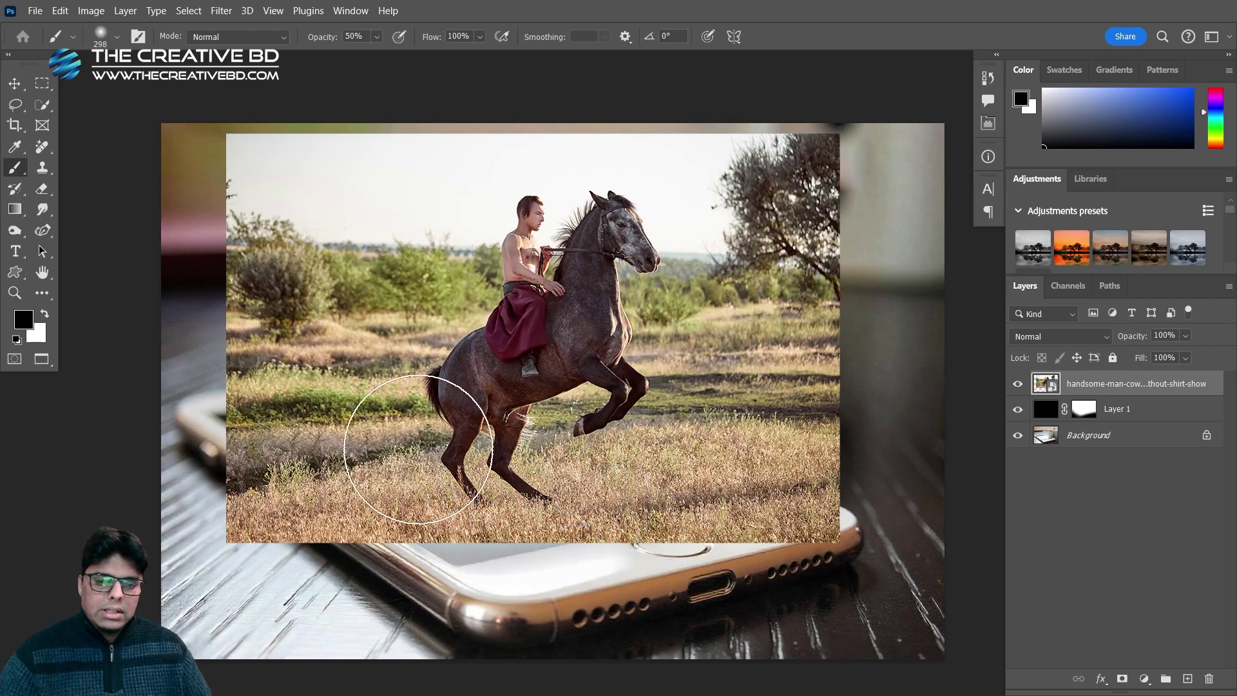
Select the horse and rider in the placed photo by framing them with the Object Selection tool
left_click(42, 105)
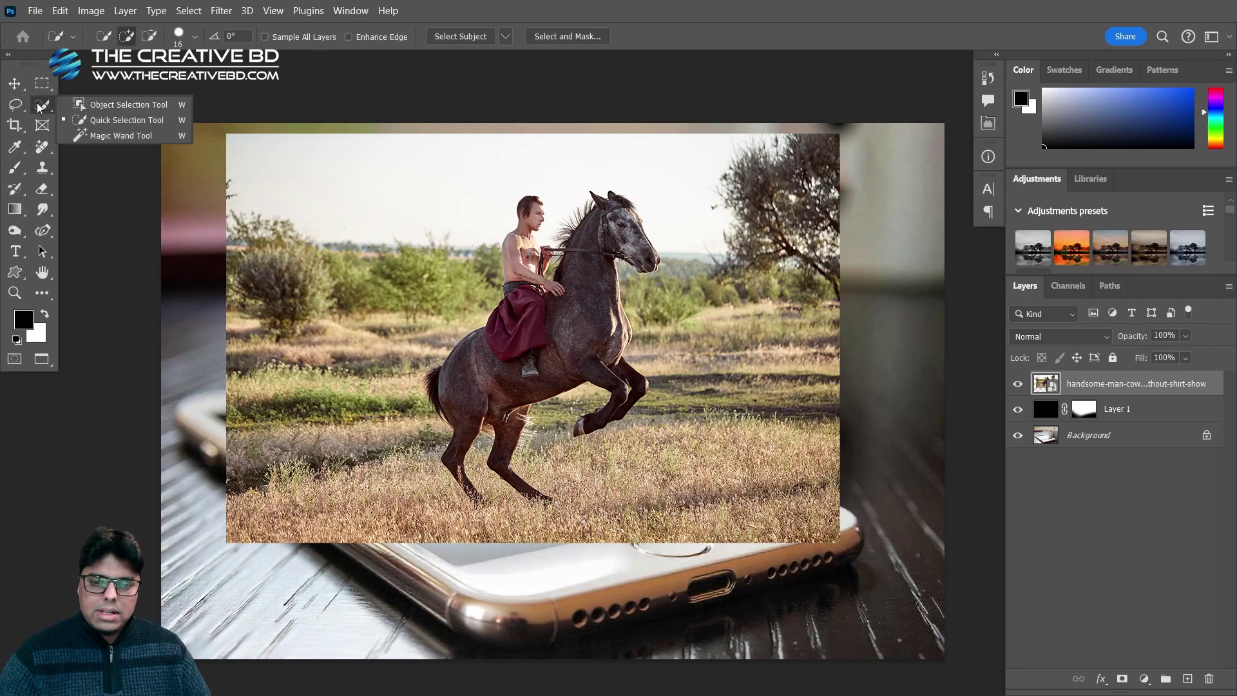
left_click(98, 125)
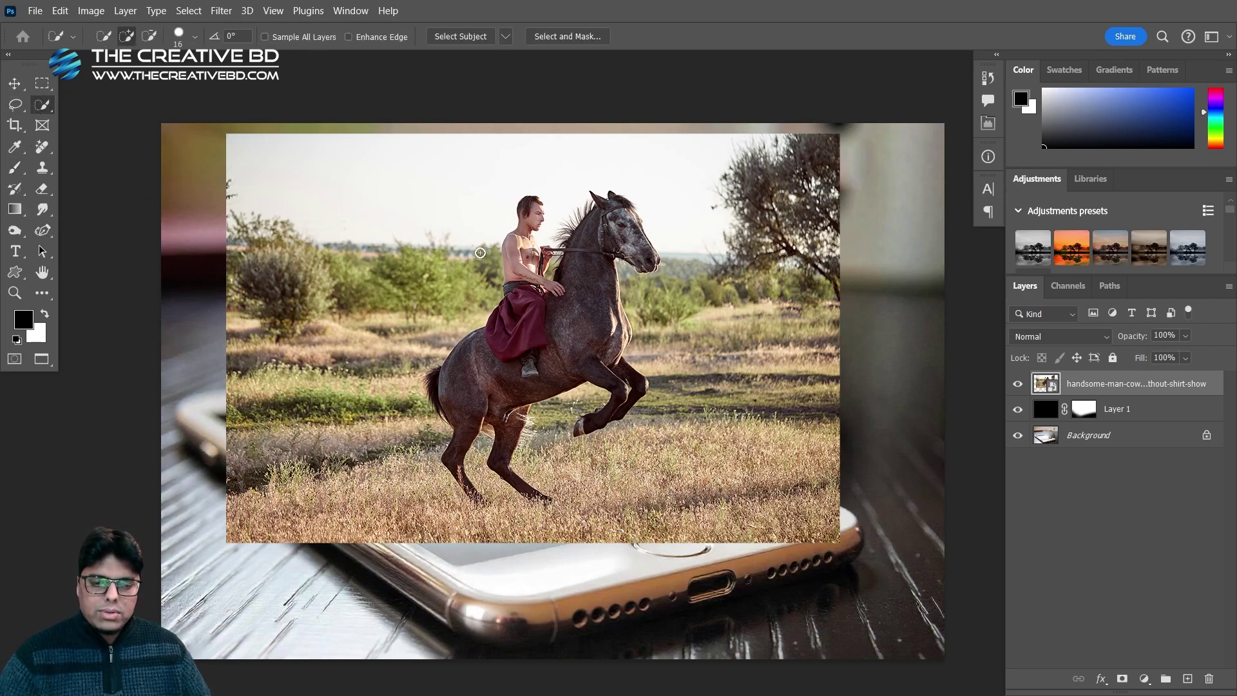
left_click(44, 108)
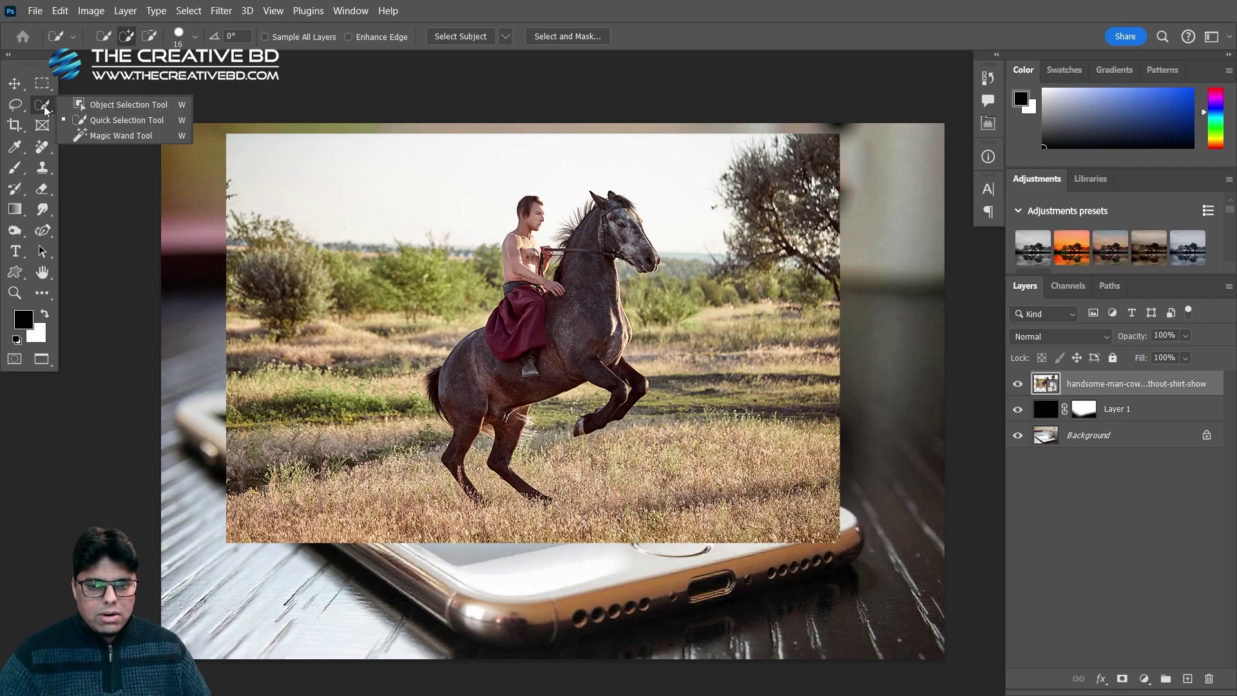
left_click(96, 105)
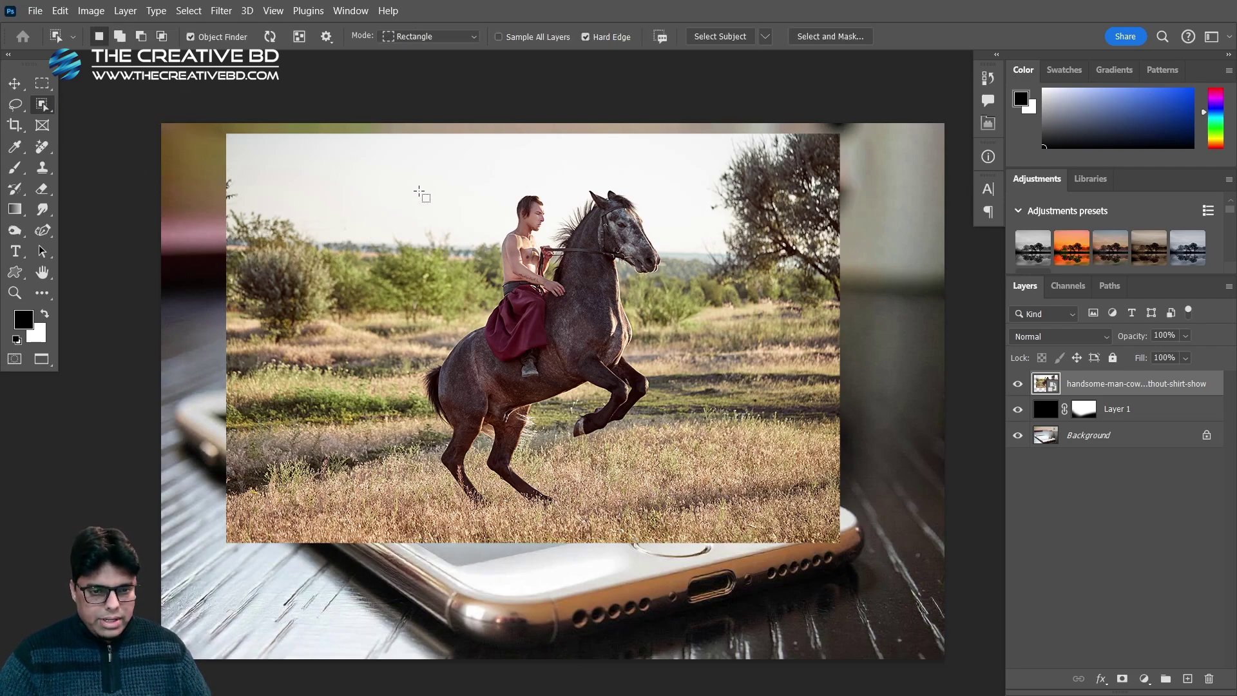
left_click_drag(419, 192, 684, 524)
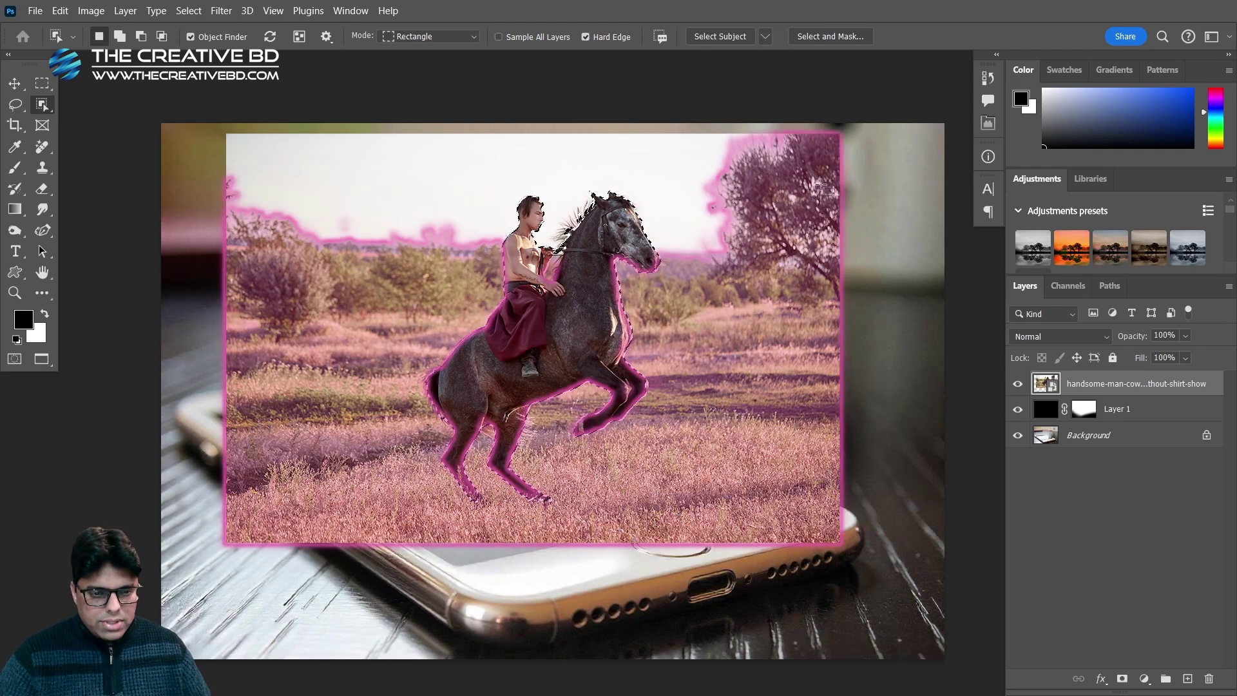
Examine the selection edges around the rider, the horse's mane, the front knees and the hind legs for inaccuracies
scroll(678, 240, "up", 1)
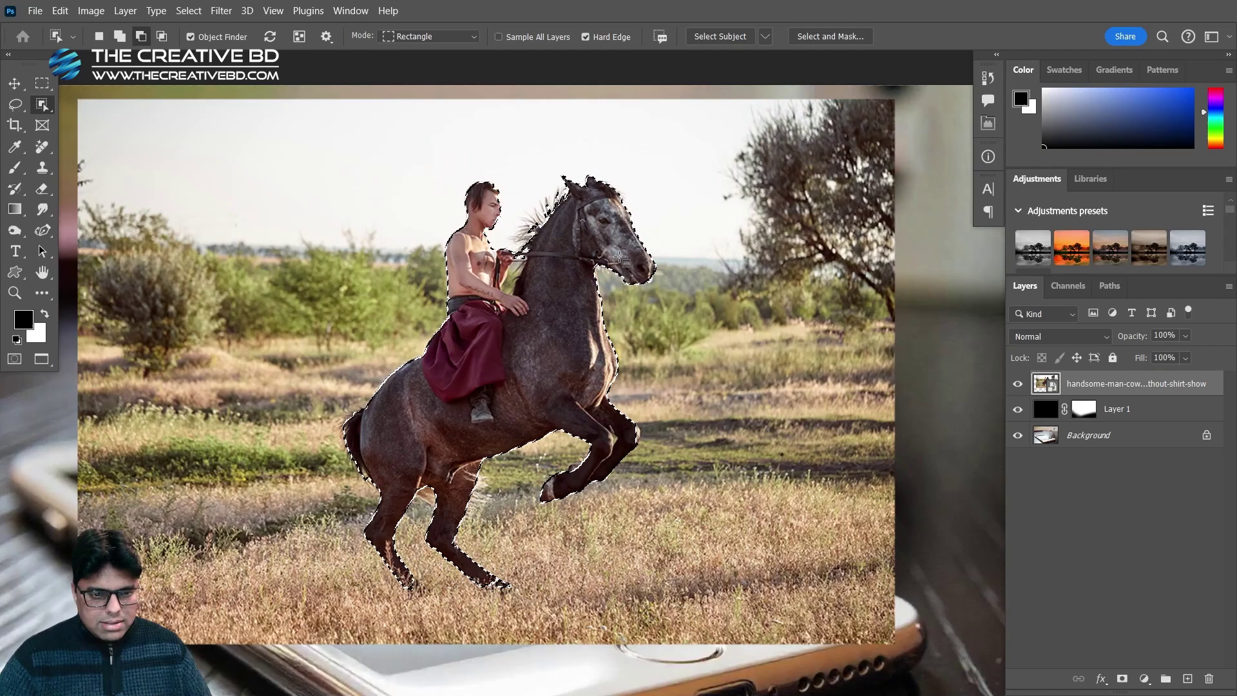
left_click(15, 88)
scroll(547, 206, "up", 3)
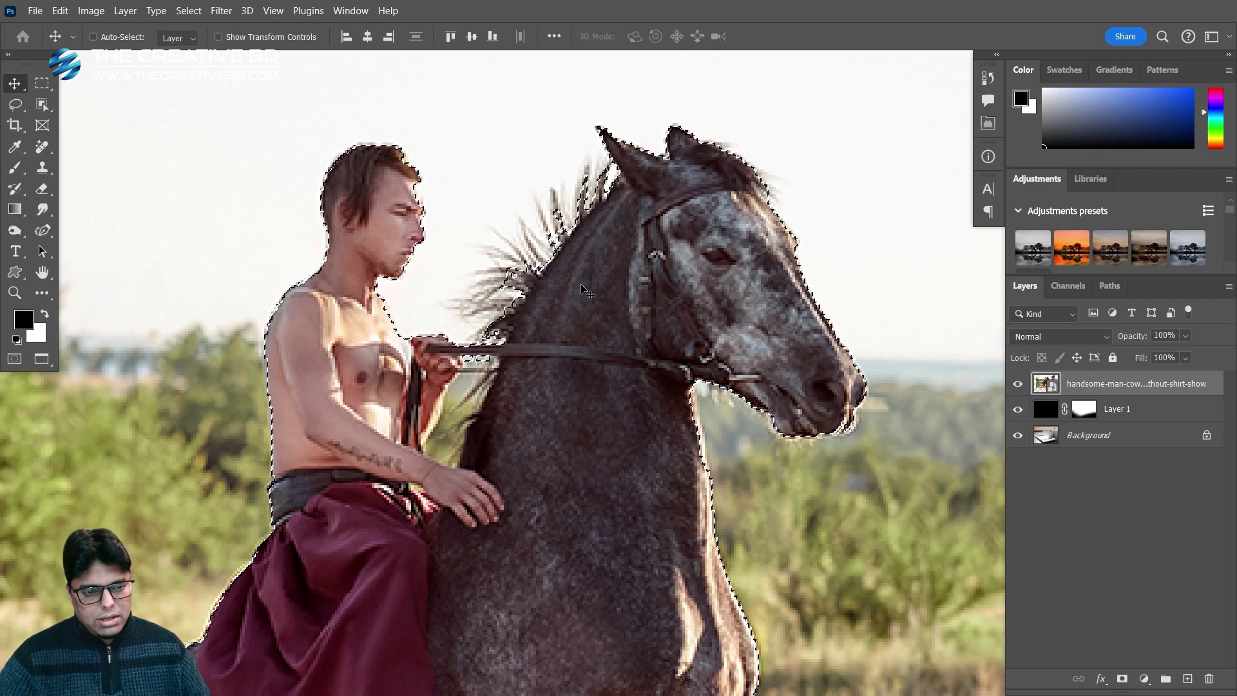
left_click_drag(548, 568, 619, 484)
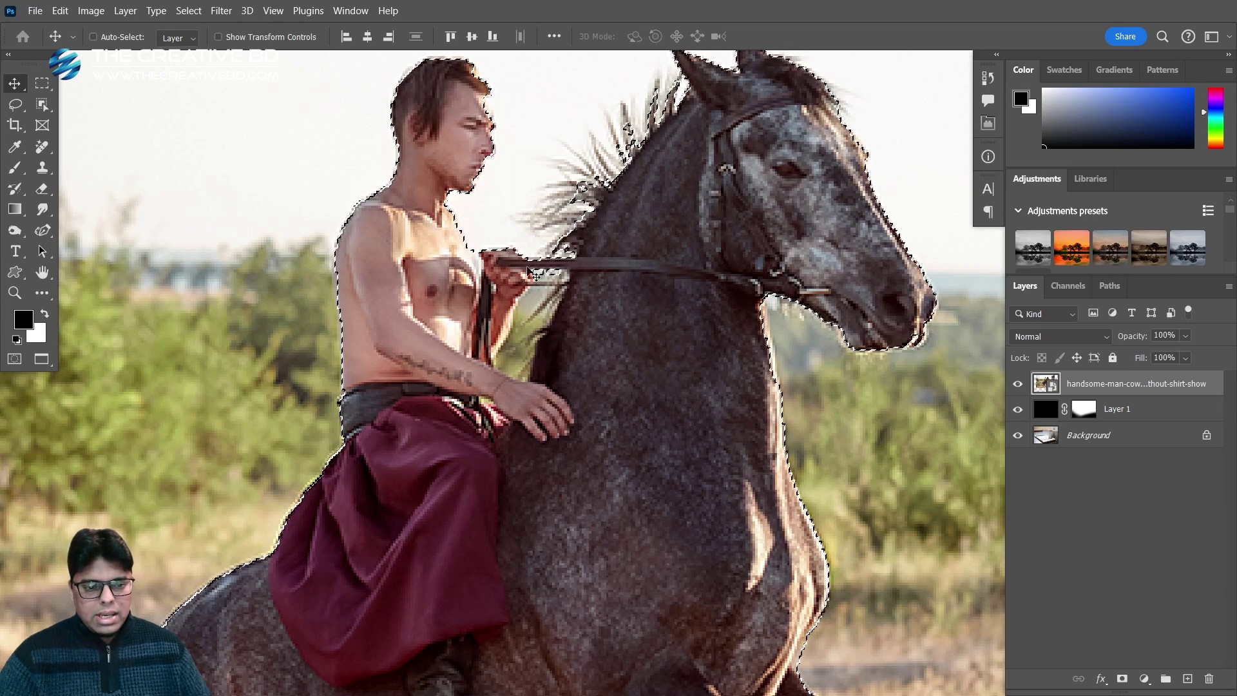
left_click_drag(532, 274, 660, 470)
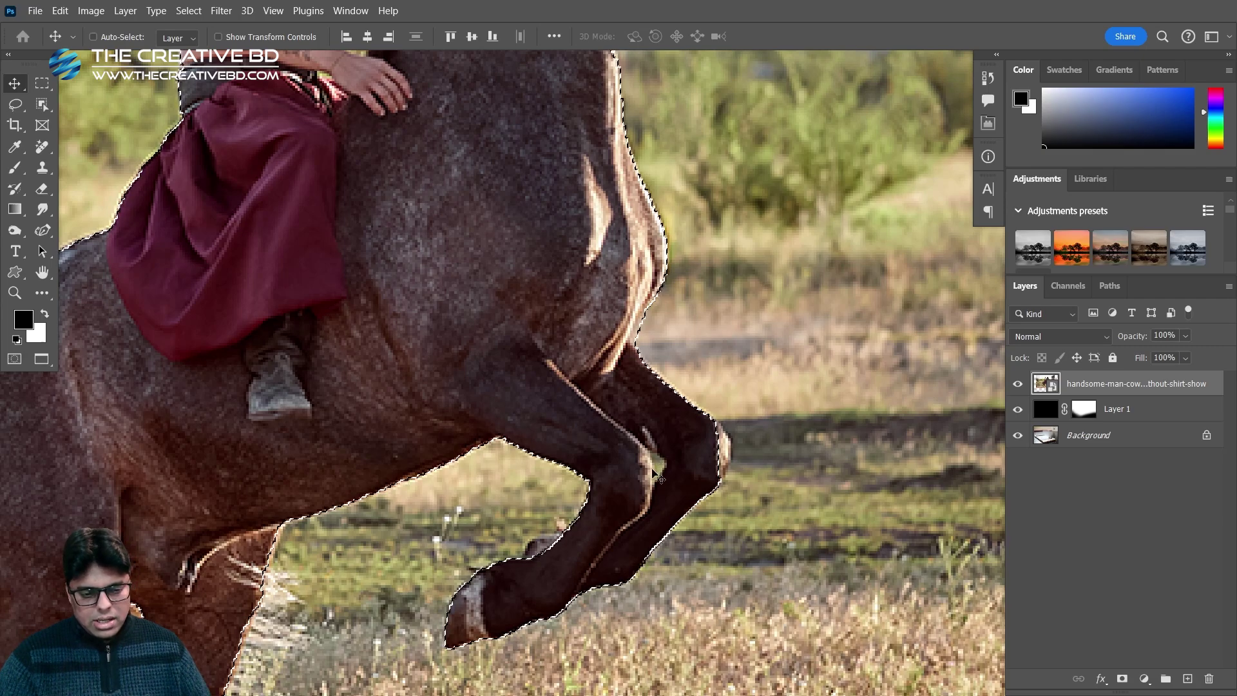
scroll(655, 474, "up", 5)
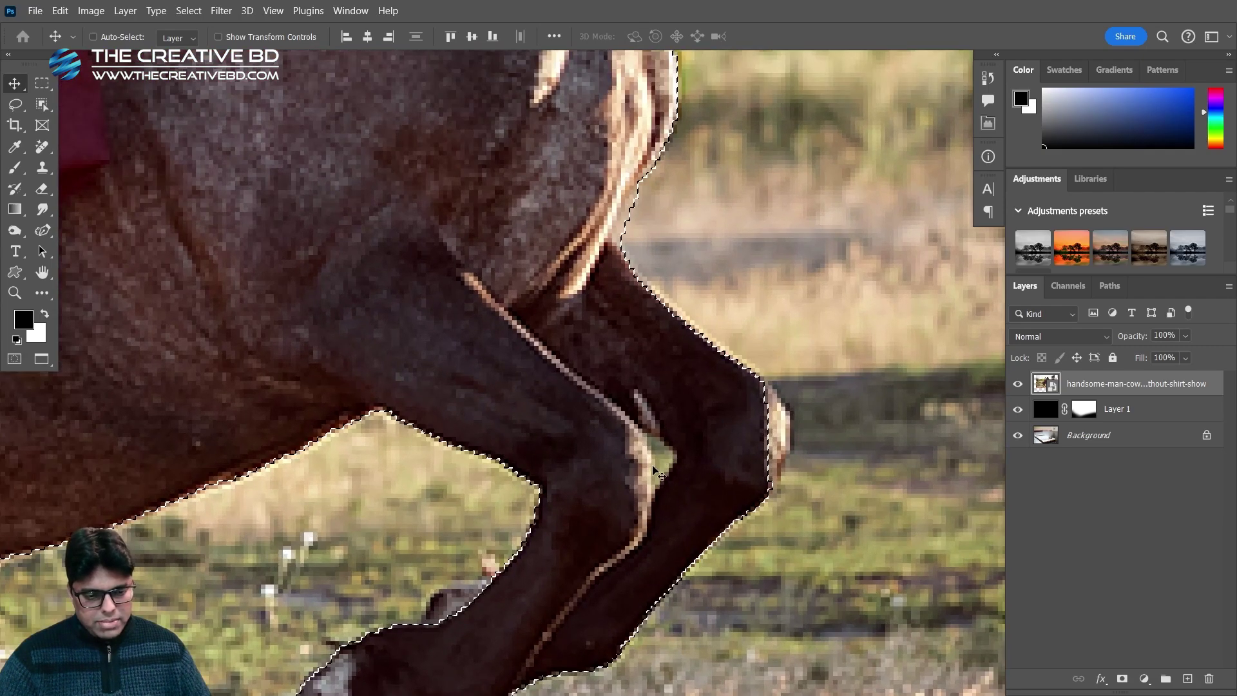
scroll(661, 475, "down", 5)
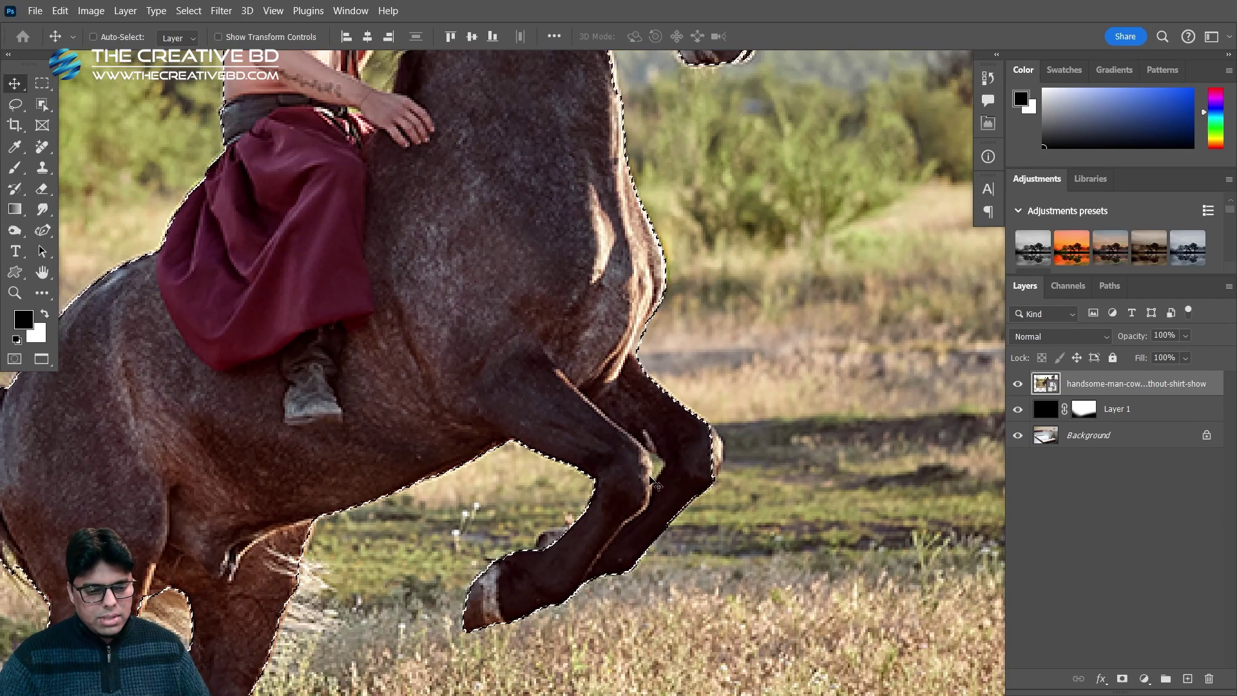
left_click_drag(353, 556, 547, 405)
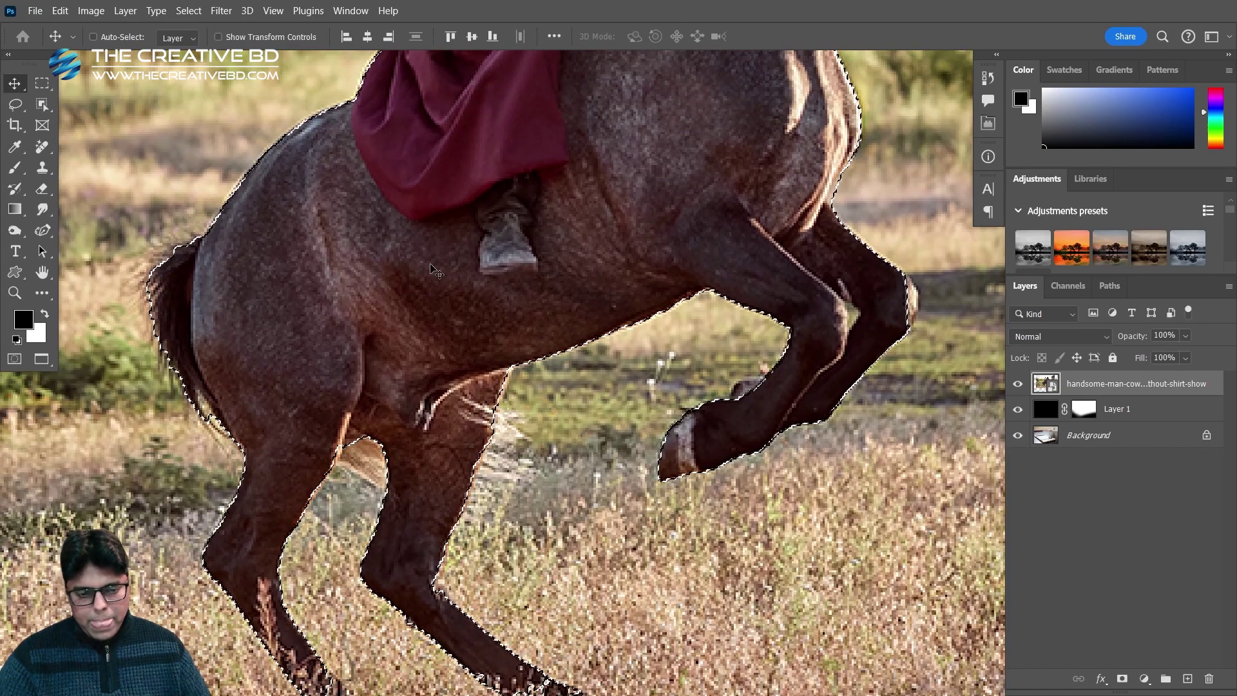
scroll(435, 271, "down", 3)
scroll(545, 320, "up", 2)
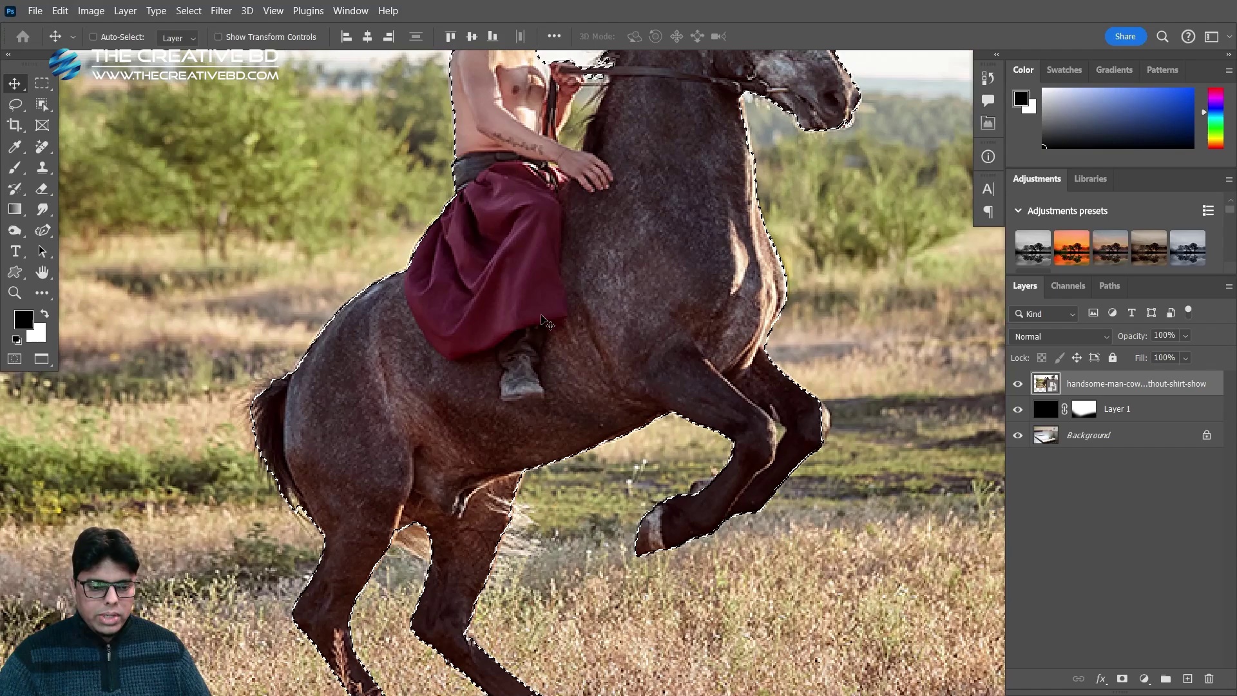
scroll(545, 320, "down", 3)
scroll(571, 259, "up", 2)
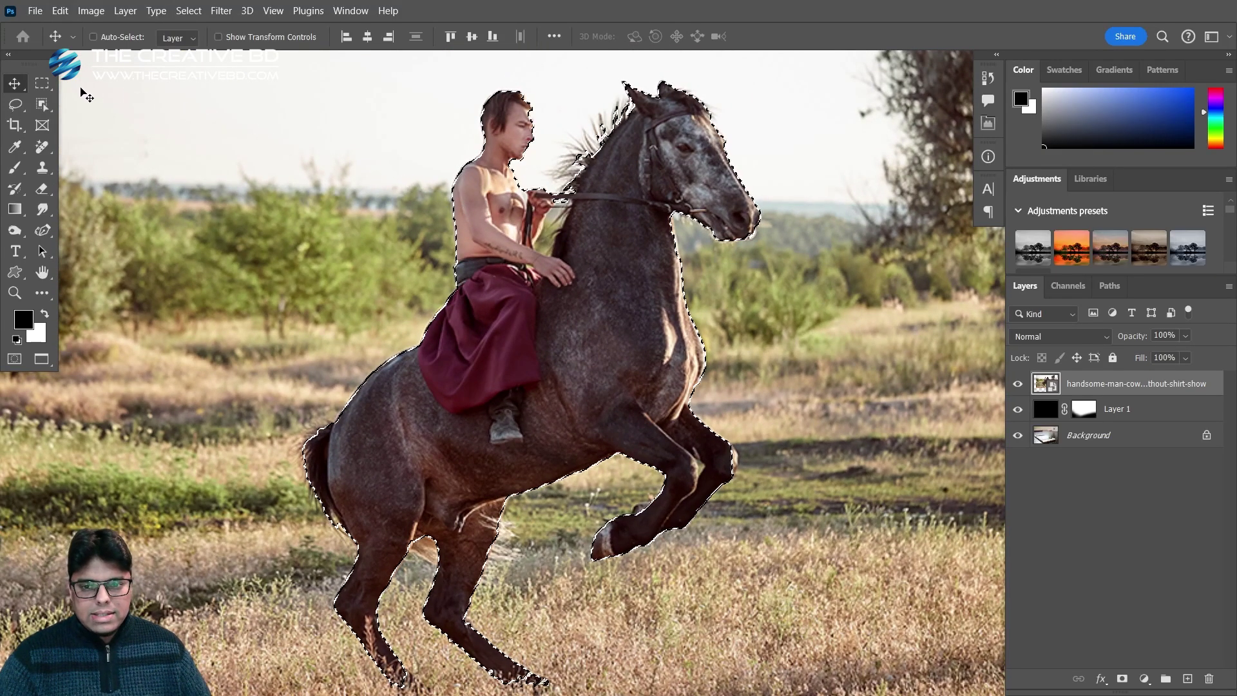
Open the horse and rider selection in Select and Mask and preview it On Black at 90% opacity
left_click(42, 83)
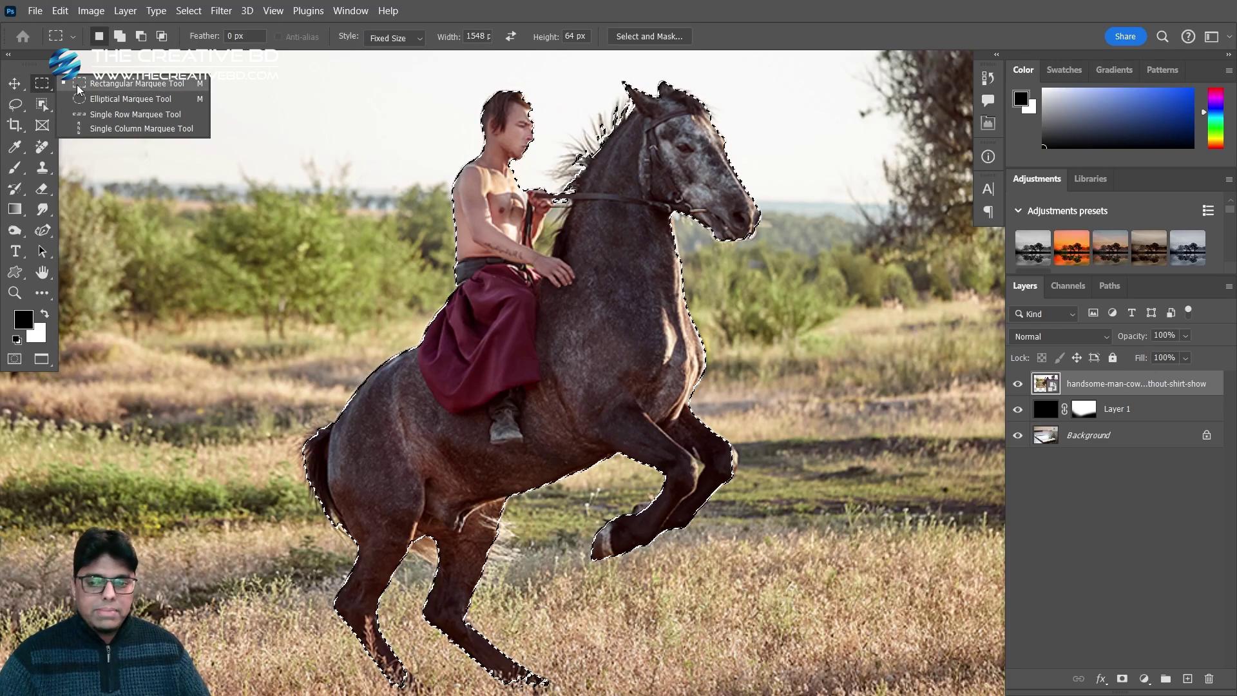
left_click(15, 104)
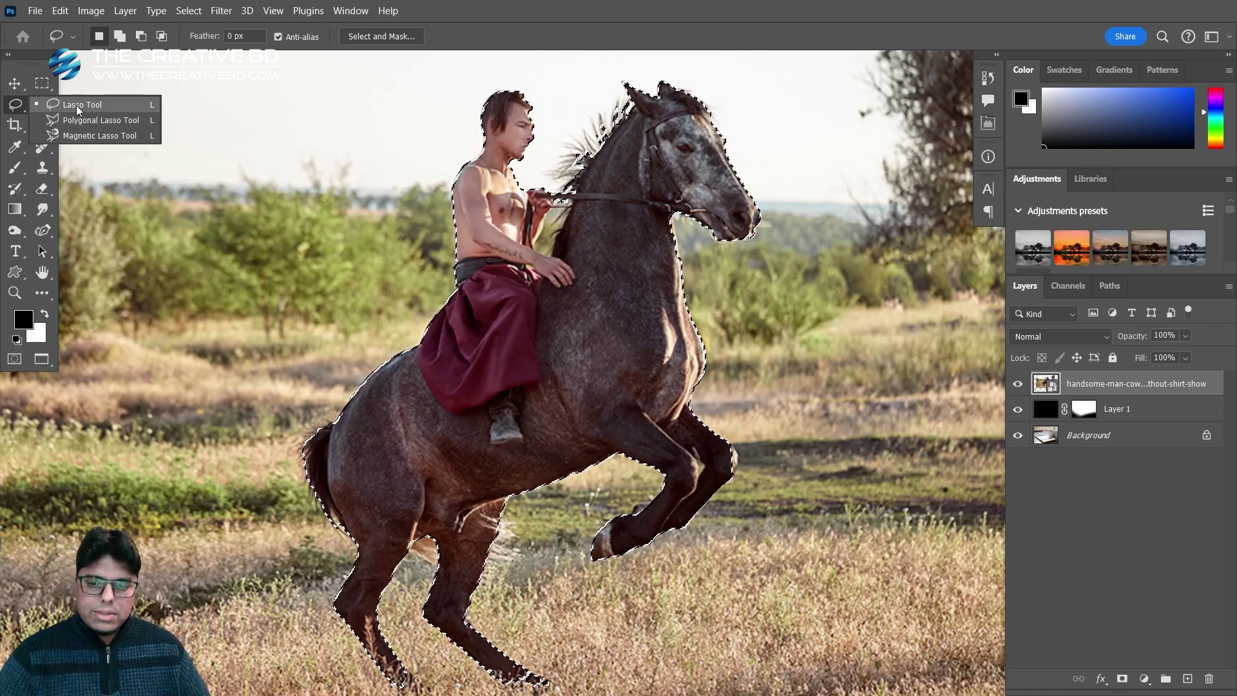
left_click(41, 84)
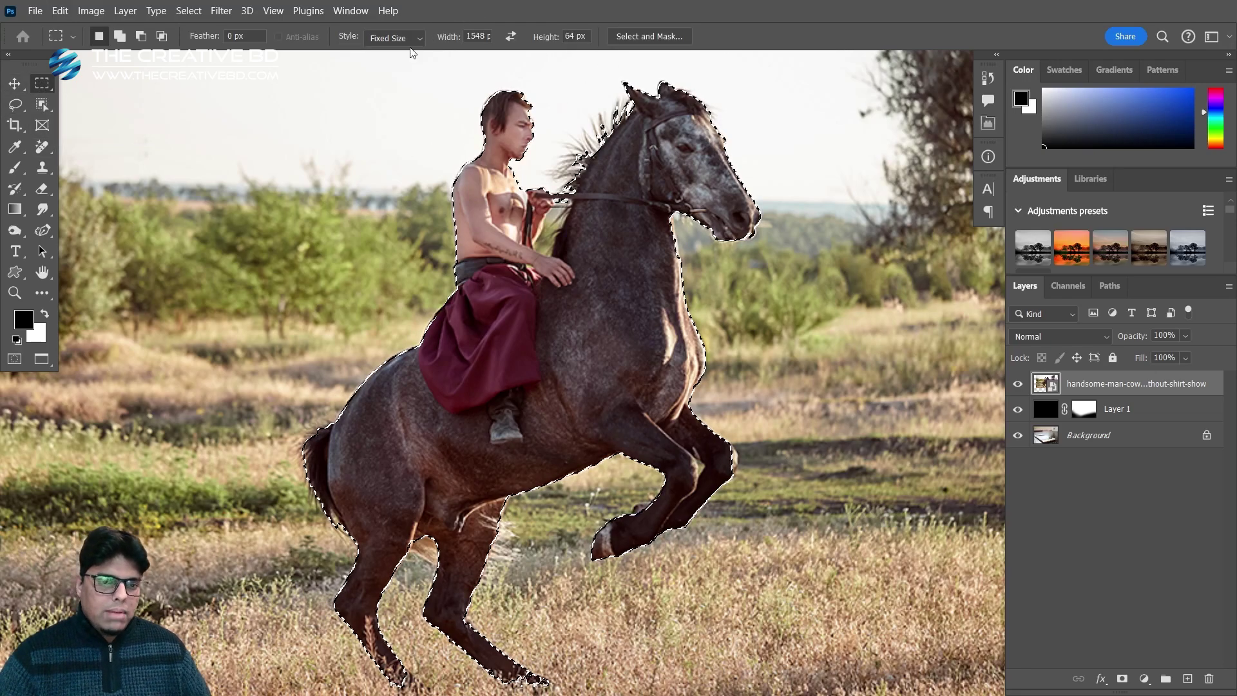
left_click(650, 37)
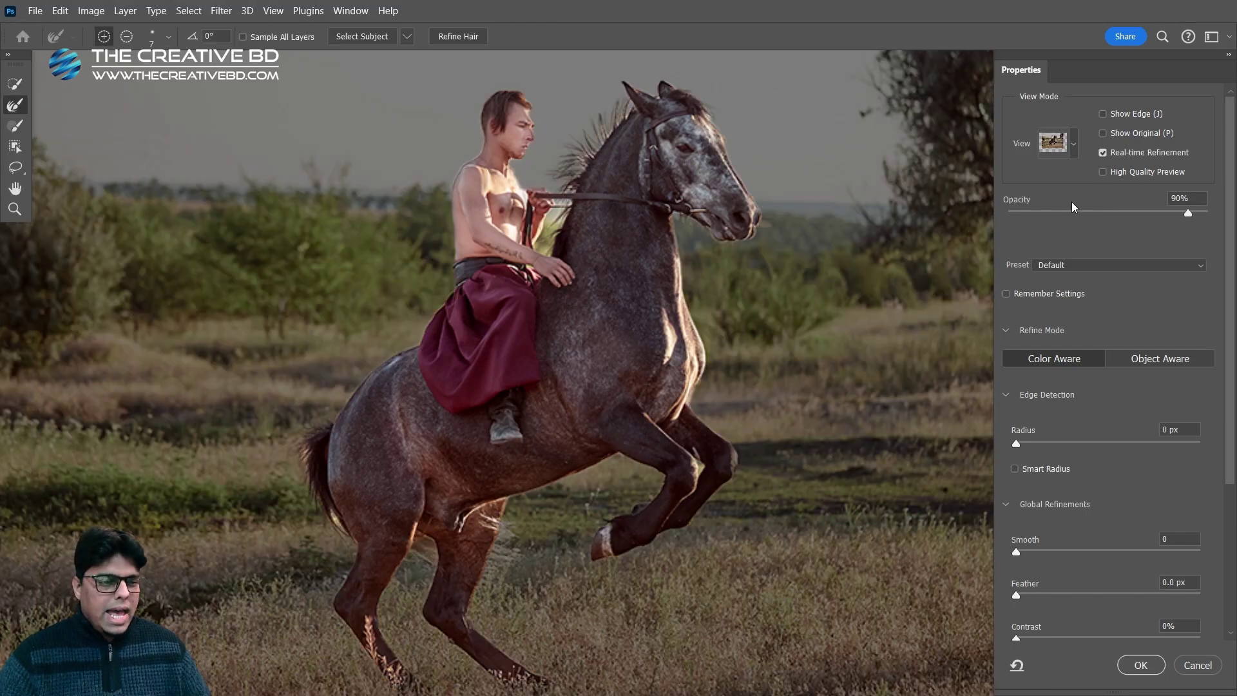
left_click(1073, 143)
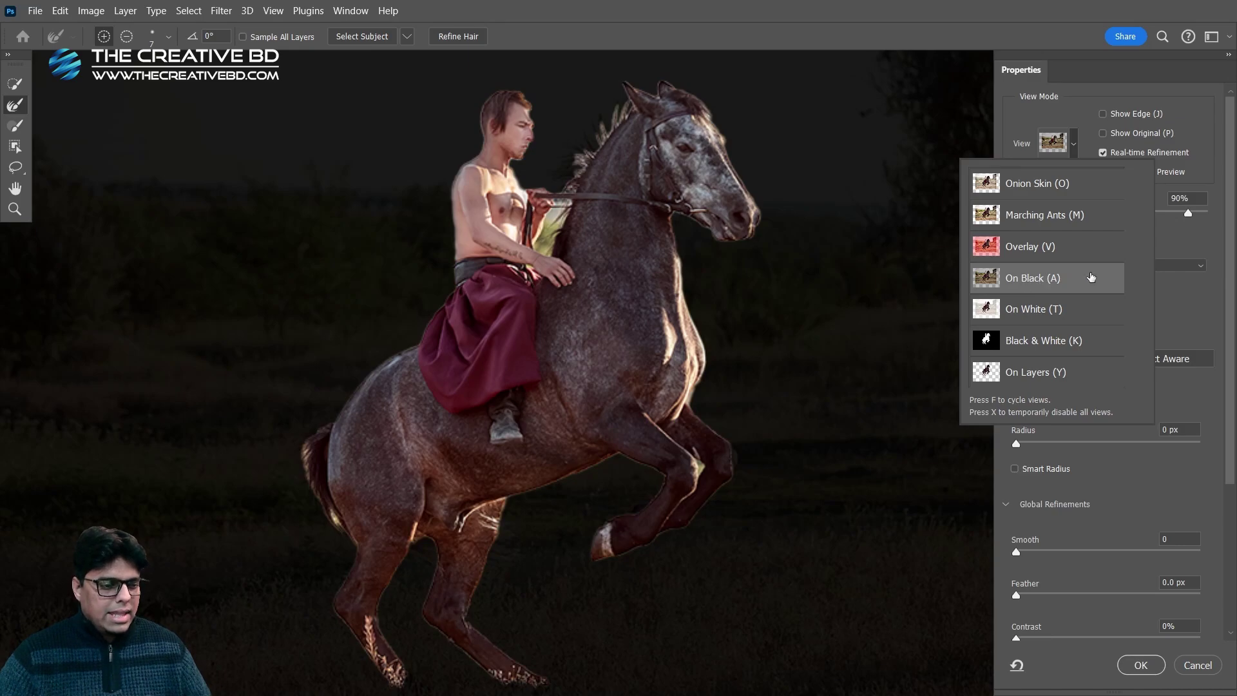
left_click(1191, 221)
left_click_drag(1190, 217, 1177, 217)
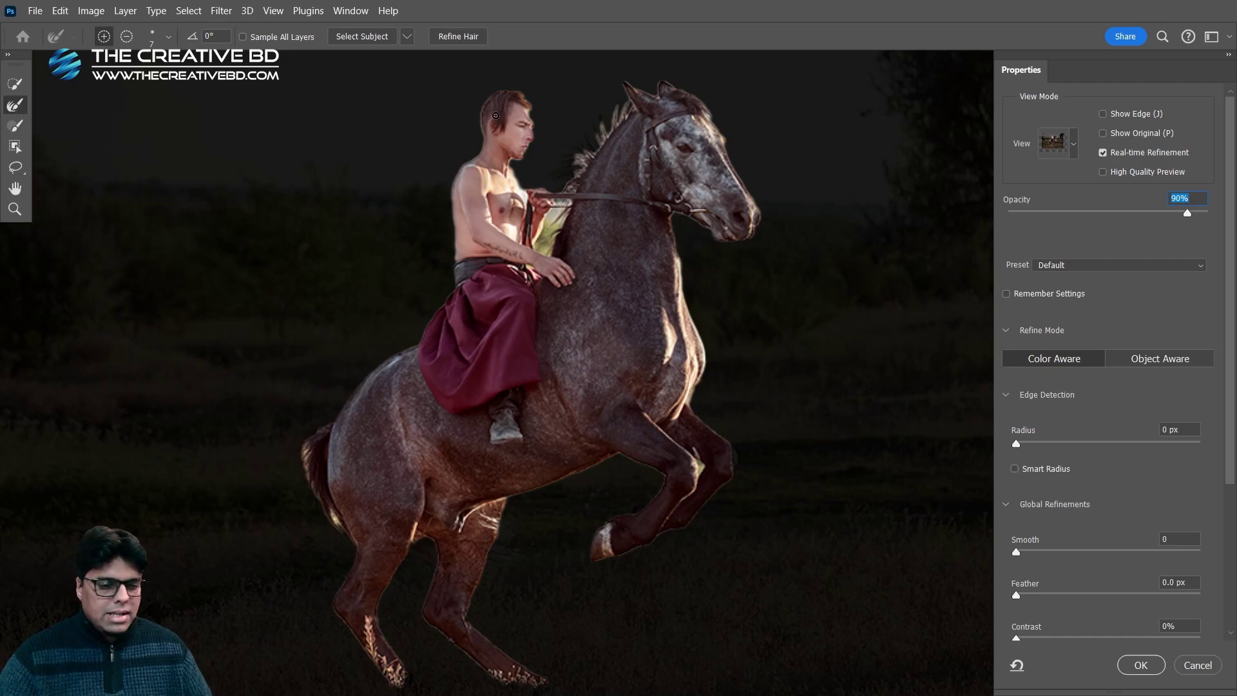
Refine the selection edge along the horse's mane with the Refine Edge Brush to capture the loose hair
key("alt")
scroll(566, 240, "up", 5)
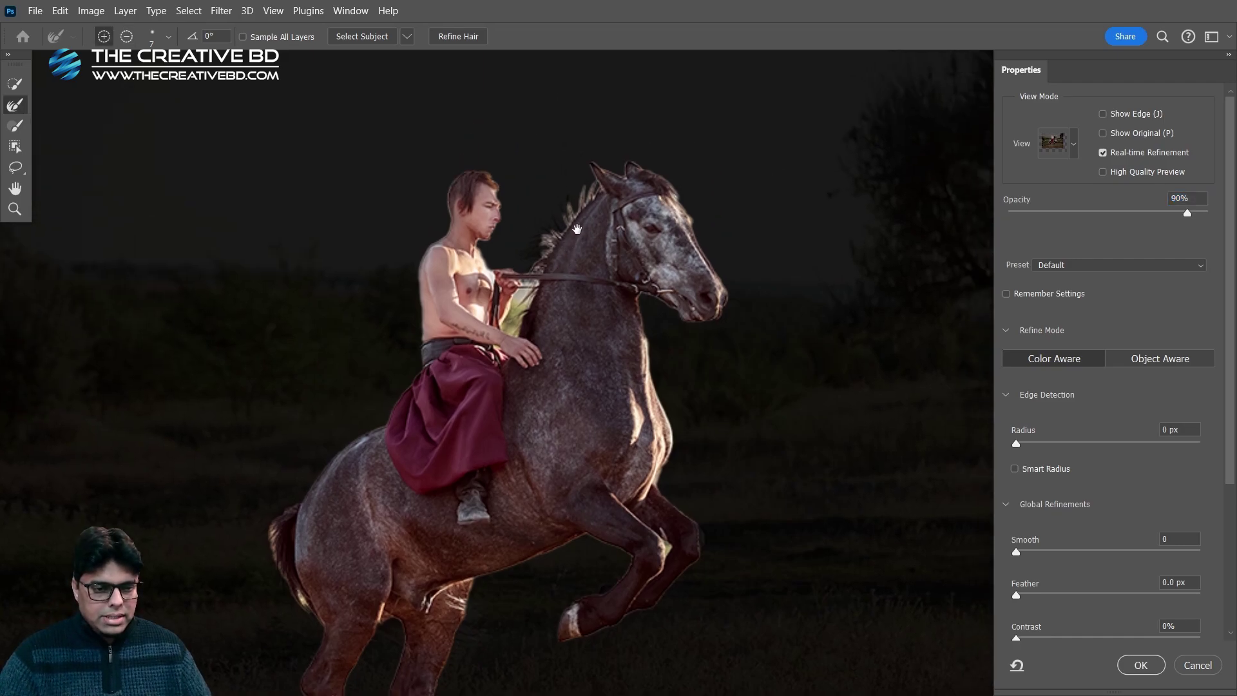
scroll(567, 240, "down", 3)
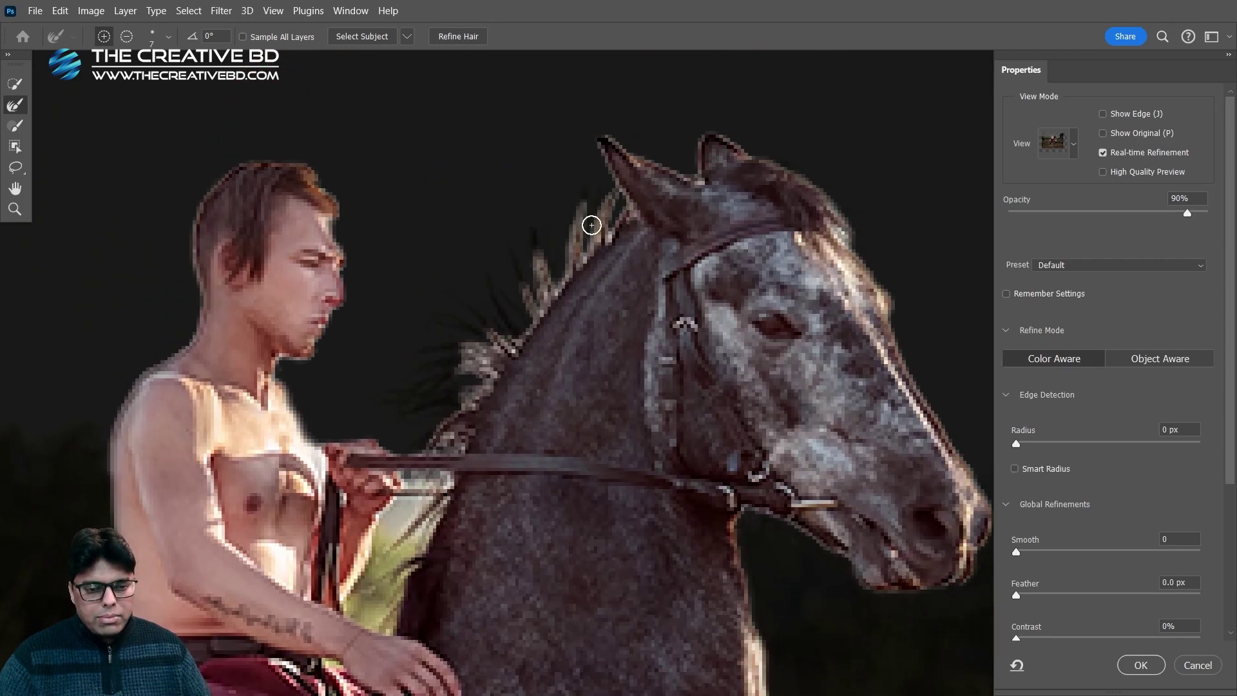
mouse_move(618, 265)
left_mouse_down()
mouse_move(588, 276)
mouse_move(580, 253)
mouse_move(503, 337)
left_mouse_up()
scroll(594, 268, "down", 3)
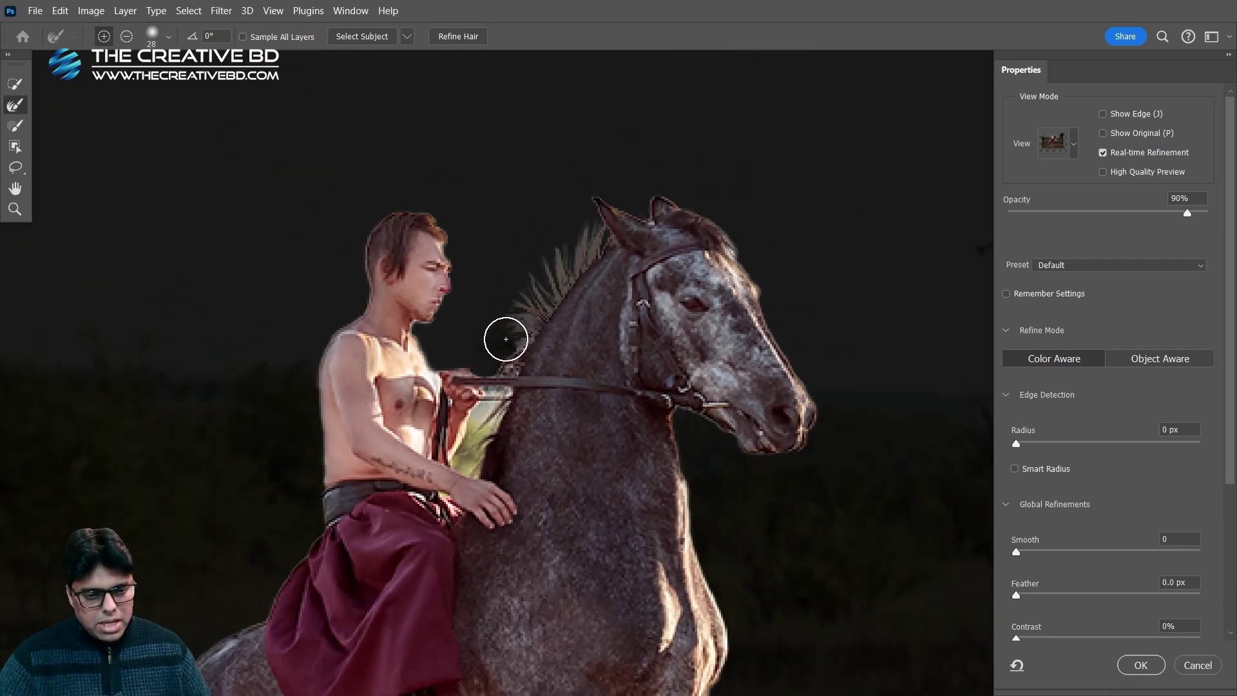
scroll(520, 420, "down", 2)
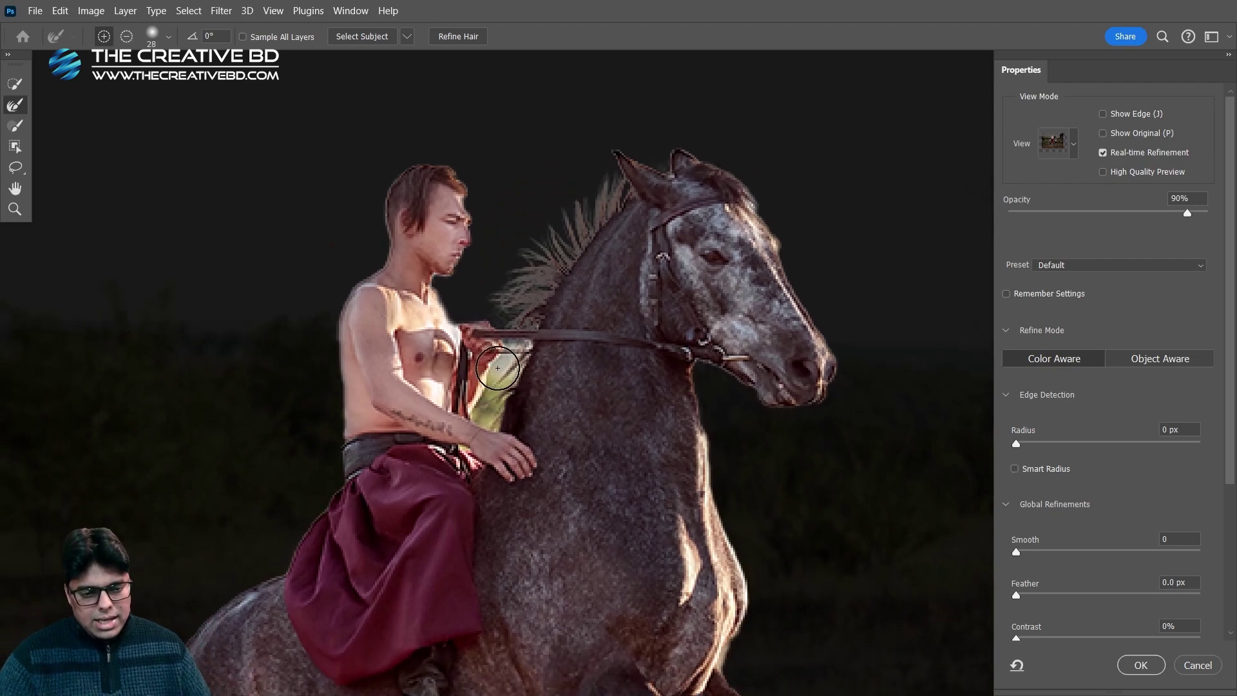
Brush over the green background gap between the rider's arm and the horse's neck to refine its edge
left_click_drag(509, 371, 490, 439)
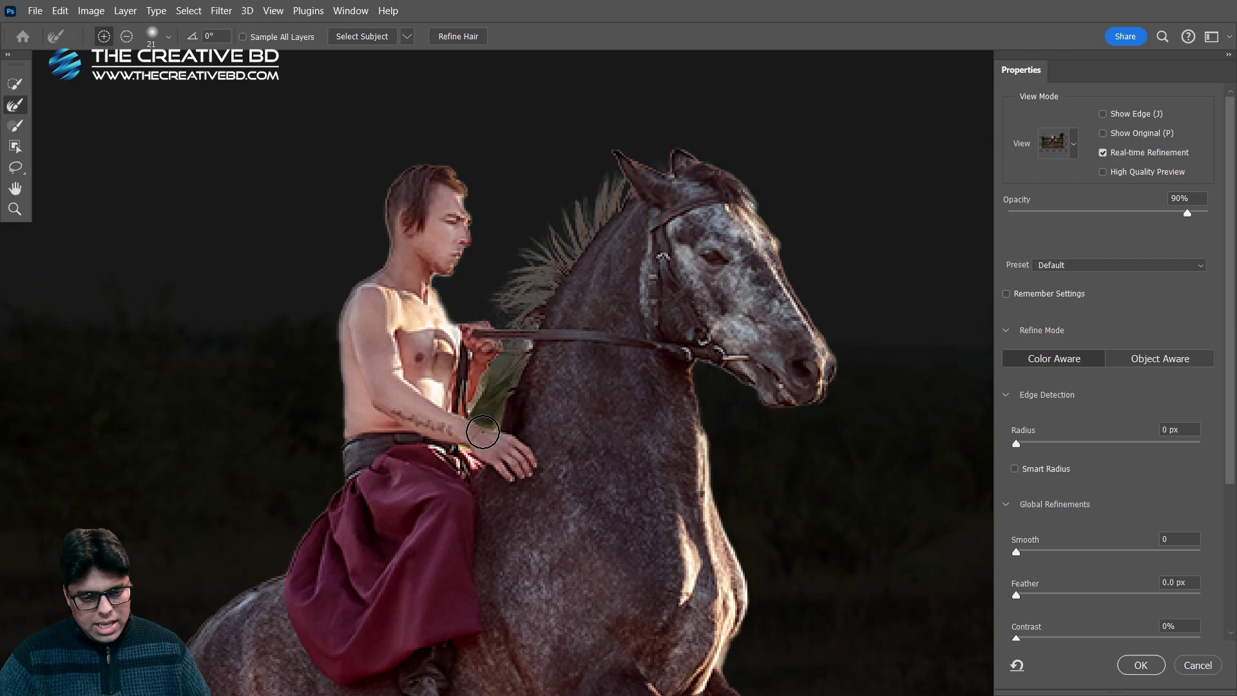
left_click_drag(508, 486, 504, 404)
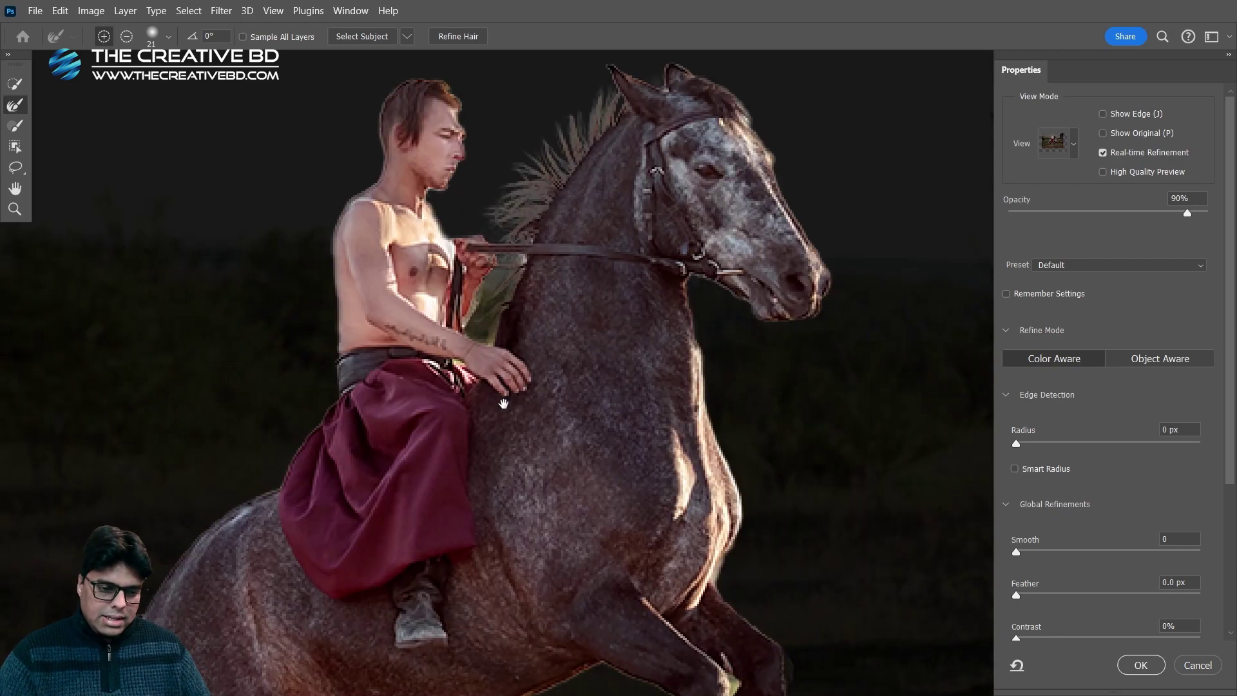
mouse_move(486, 299)
left_mouse_down()
mouse_move(497, 352)
mouse_move(525, 335)
mouse_move(493, 380)
mouse_move(522, 378)
mouse_move(543, 354)
mouse_move(518, 377)
left_mouse_up()
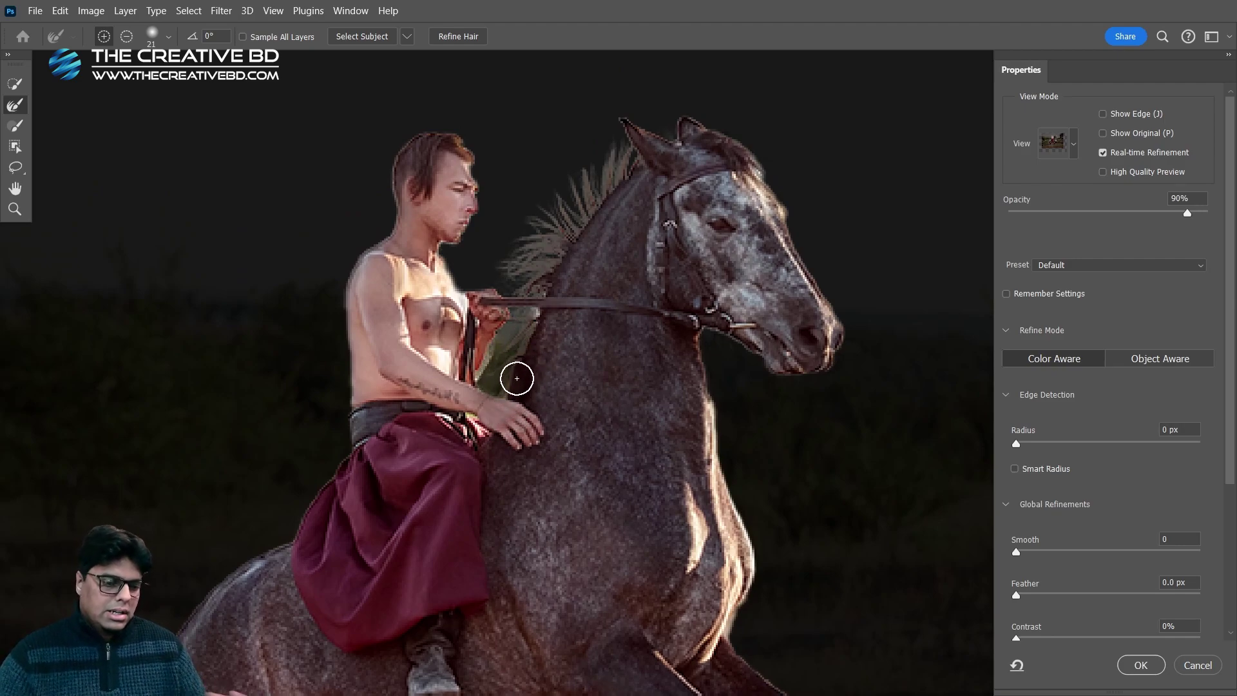
left_click_drag(517, 378, 513, 436)
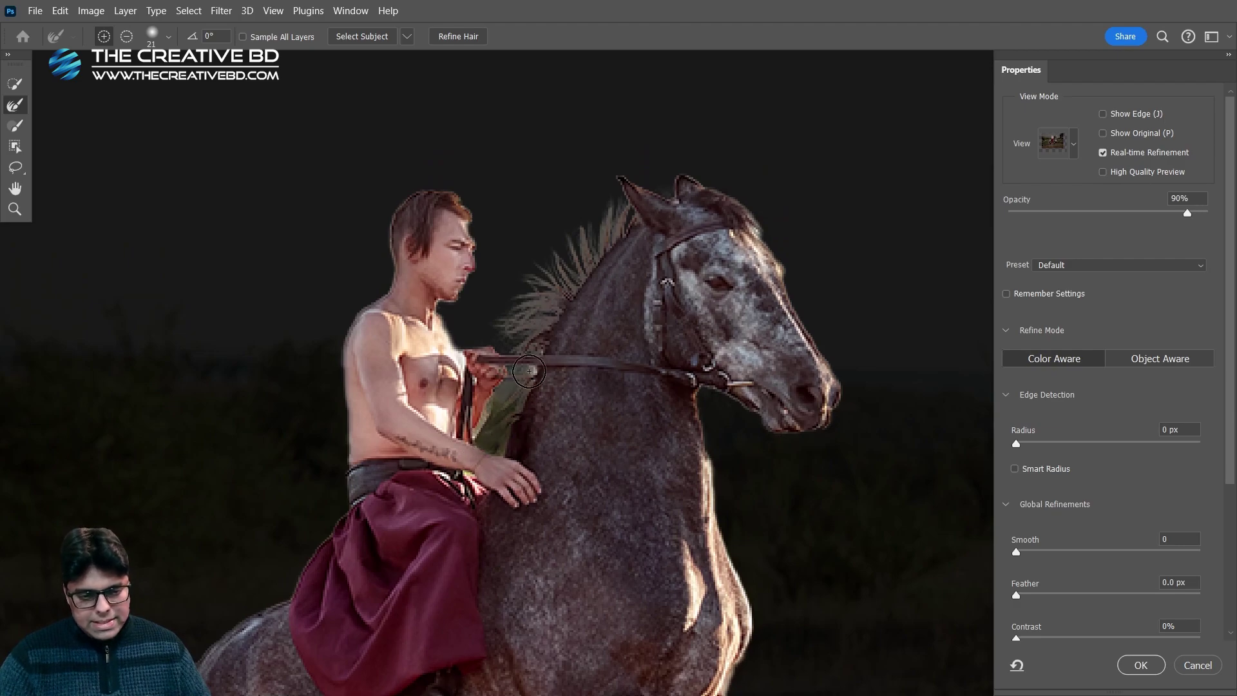
Refine the selection edge along the horse's forehead and face down to the muzzle
left_click_drag(638, 505, 470, 528)
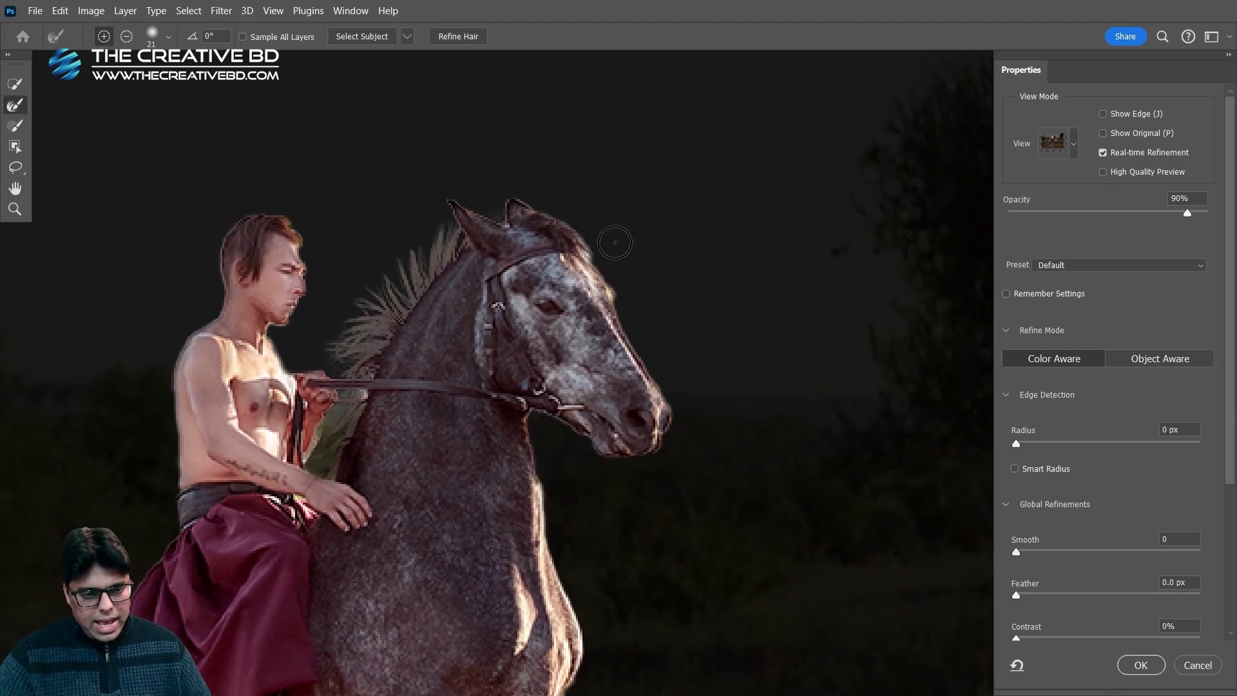
scroll(605, 307, "down", 5)
left_click_drag(639, 271, 618, 330)
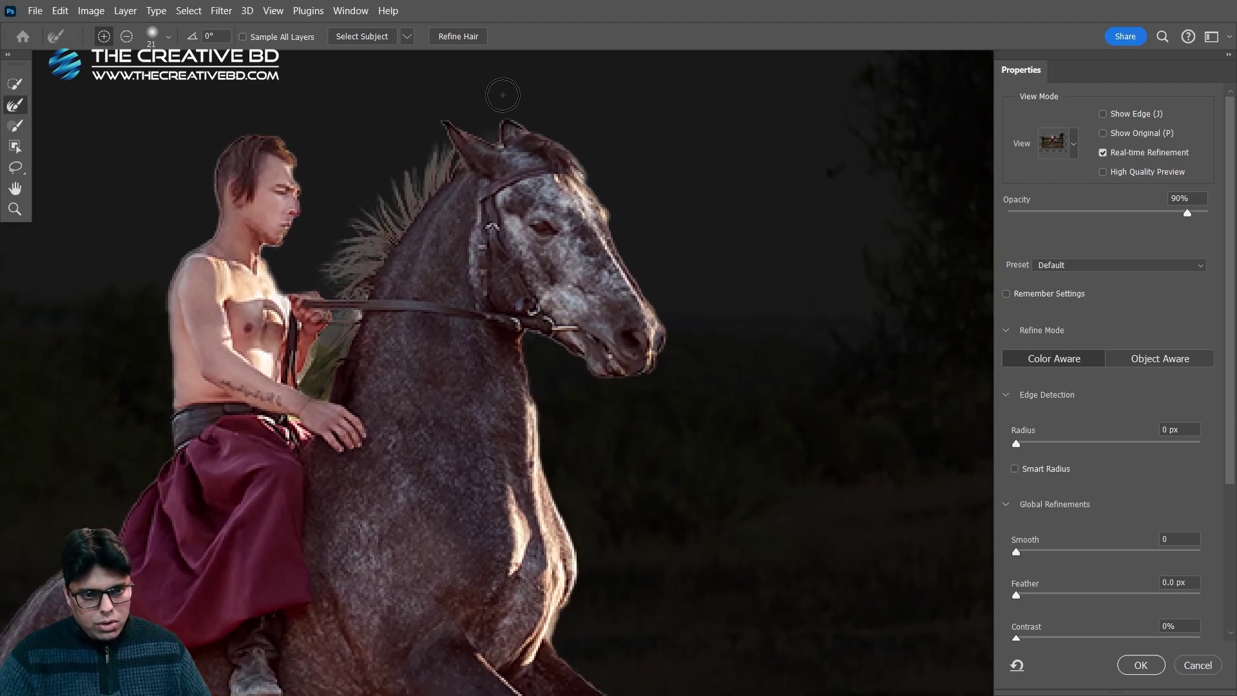
mouse_move(588, 185)
left_mouse_down()
mouse_move(675, 332)
mouse_move(669, 368)
left_mouse_up()
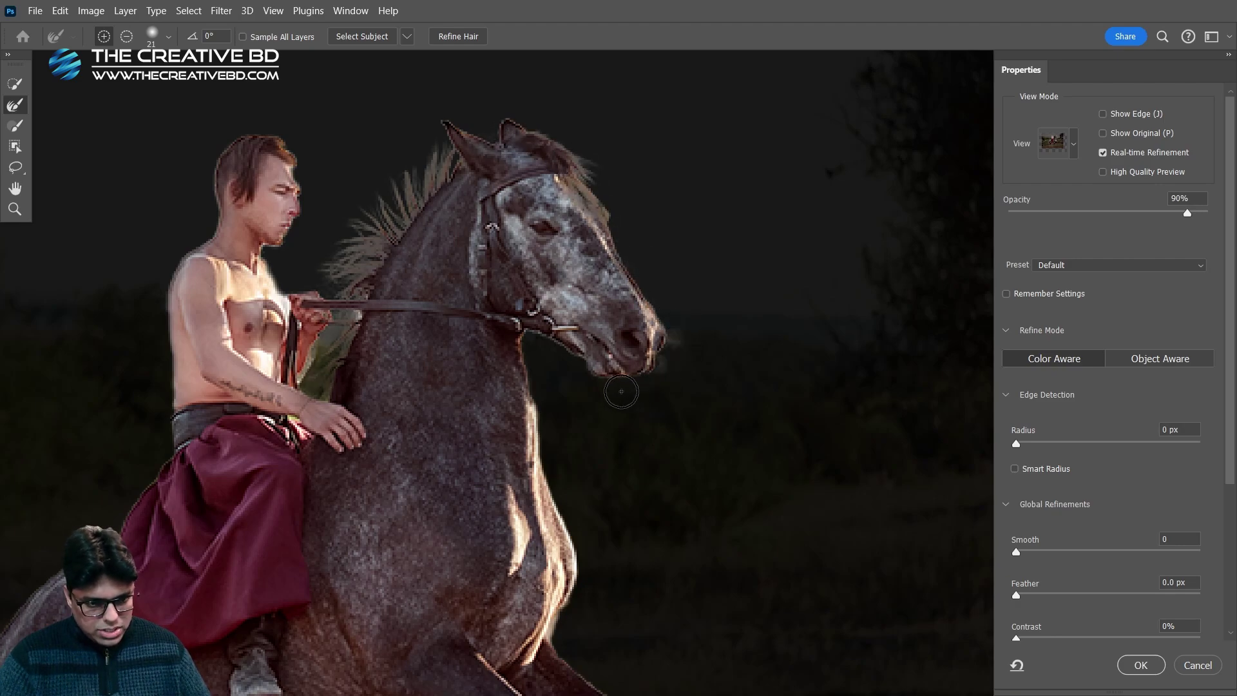
Refine the small green background gap between the horse's front knees using a 6 px Refine Edge Brush
left_click_drag(565, 469, 512, 389)
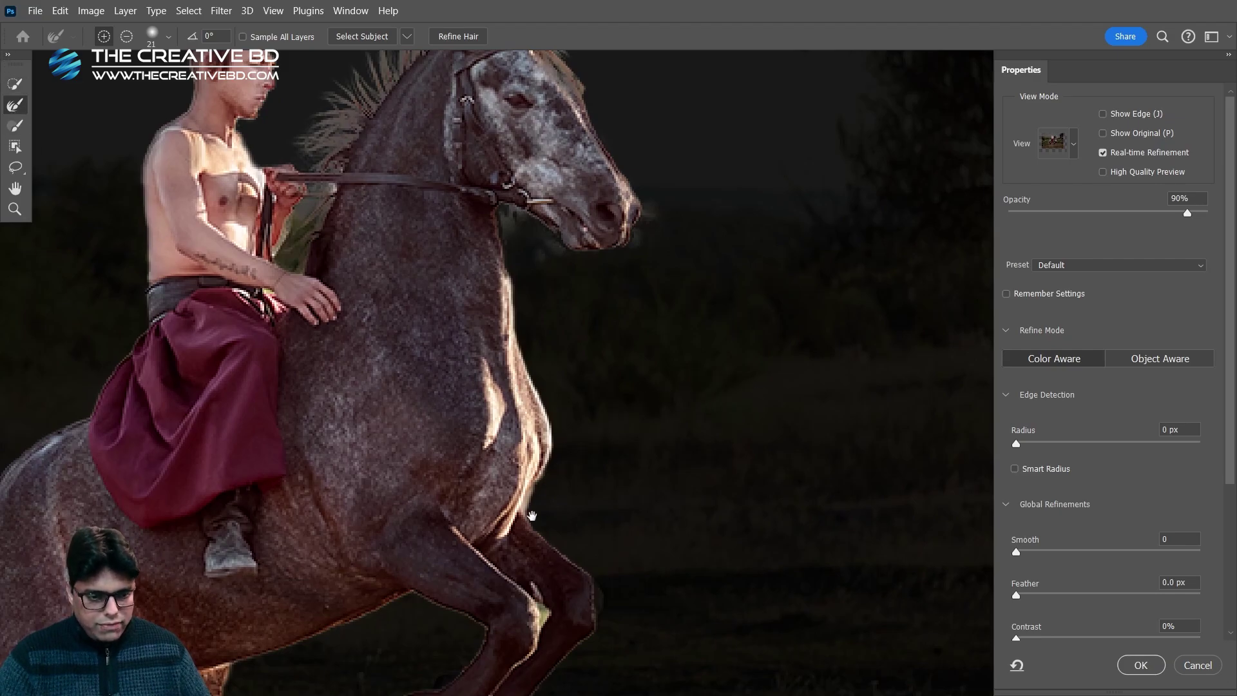
left_click_drag(531, 516, 602, 393)
scroll(616, 516, "up", 1)
mouse_move(636, 497)
left_mouse_down()
mouse_move(598, 480)
mouse_move(626, 486)
mouse_move(614, 485)
mouse_move(614, 446)
mouse_move(598, 533)
mouse_move(619, 460)
mouse_move(591, 429)
left_mouse_up()
scroll(635, 493, "up", 1)
scroll(615, 490, "up", 1)
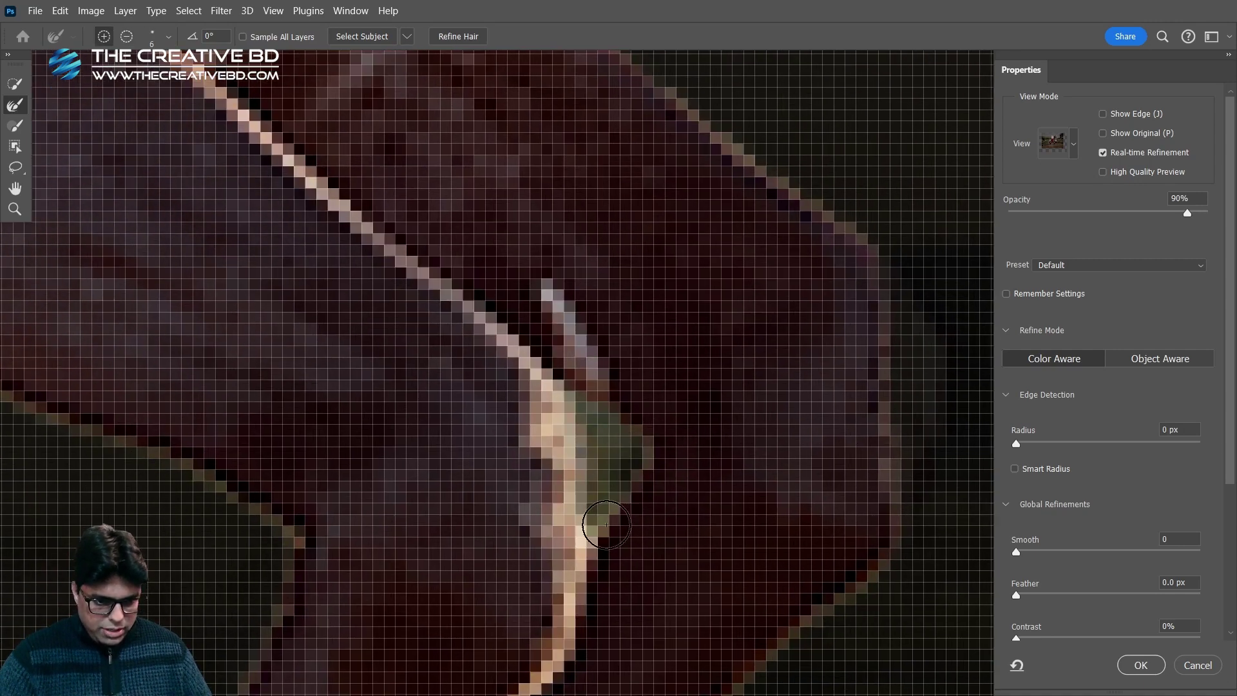
scroll(619, 558, "down", 3)
left_click_drag(551, 613, 692, 345)
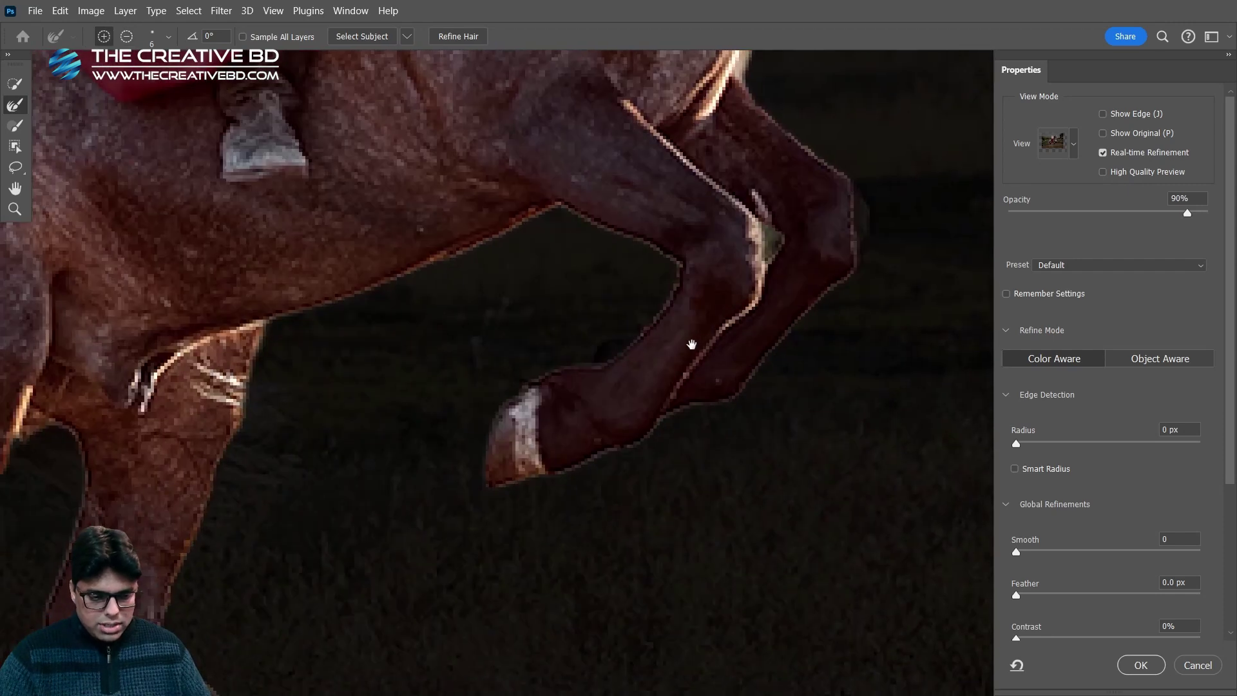
Refine the selection edge along the horse's tail with a 16 px brush to capture the loose hair
scroll(310, 421, "down", 3)
scroll(235, 434, "up", 3)
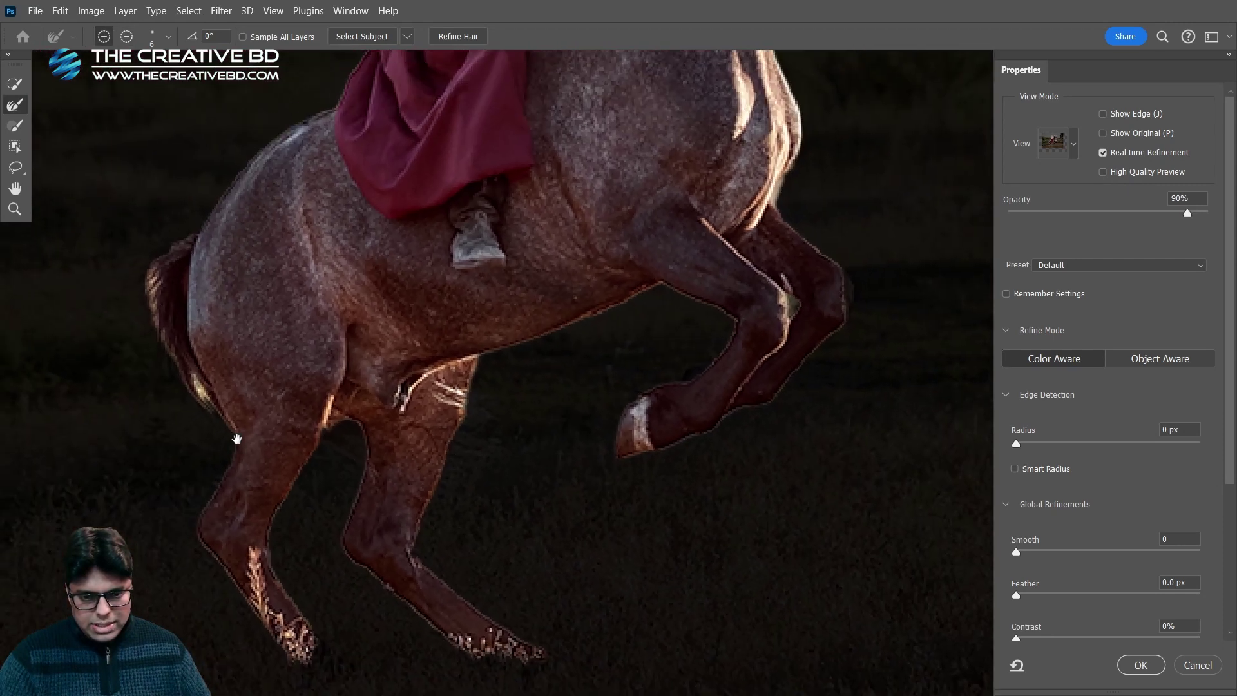
scroll(309, 505, "down", 2)
scroll(309, 505, "up", 2)
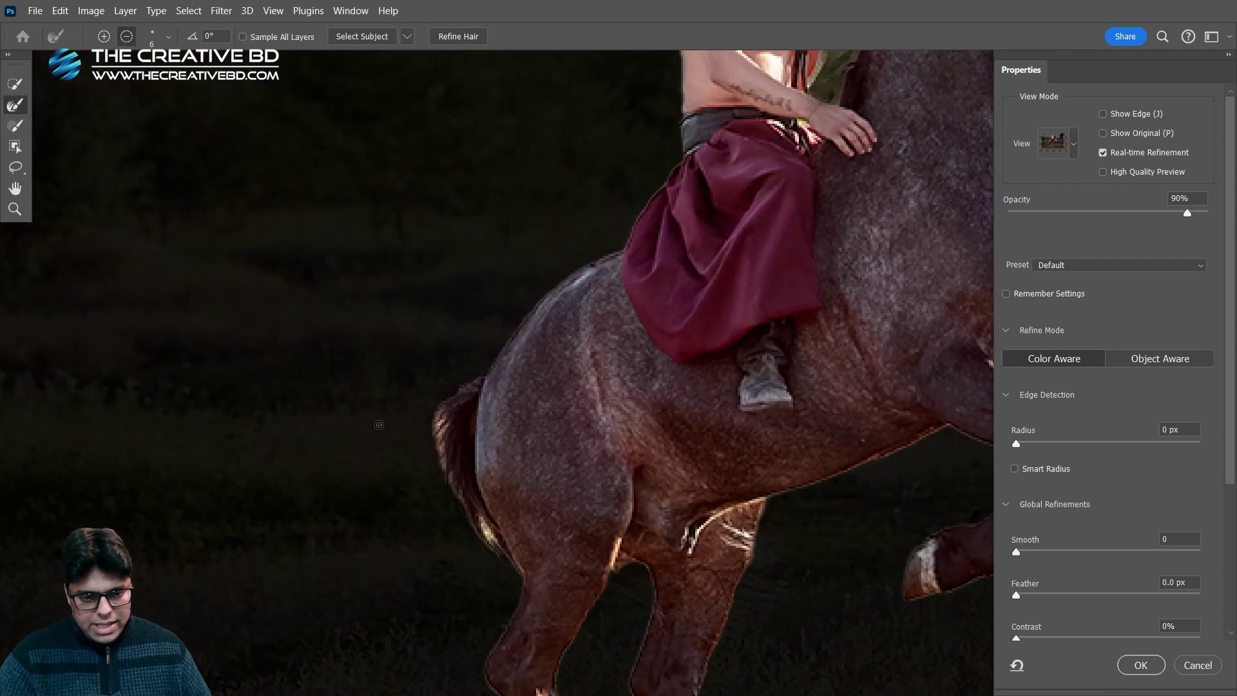
scroll(465, 413, "up", 3)
right_click(465, 413, "alt")
mouse_move(464, 414)
left_mouse_down()
mouse_move(511, 345)
mouse_move(442, 428)
left_mouse_up()
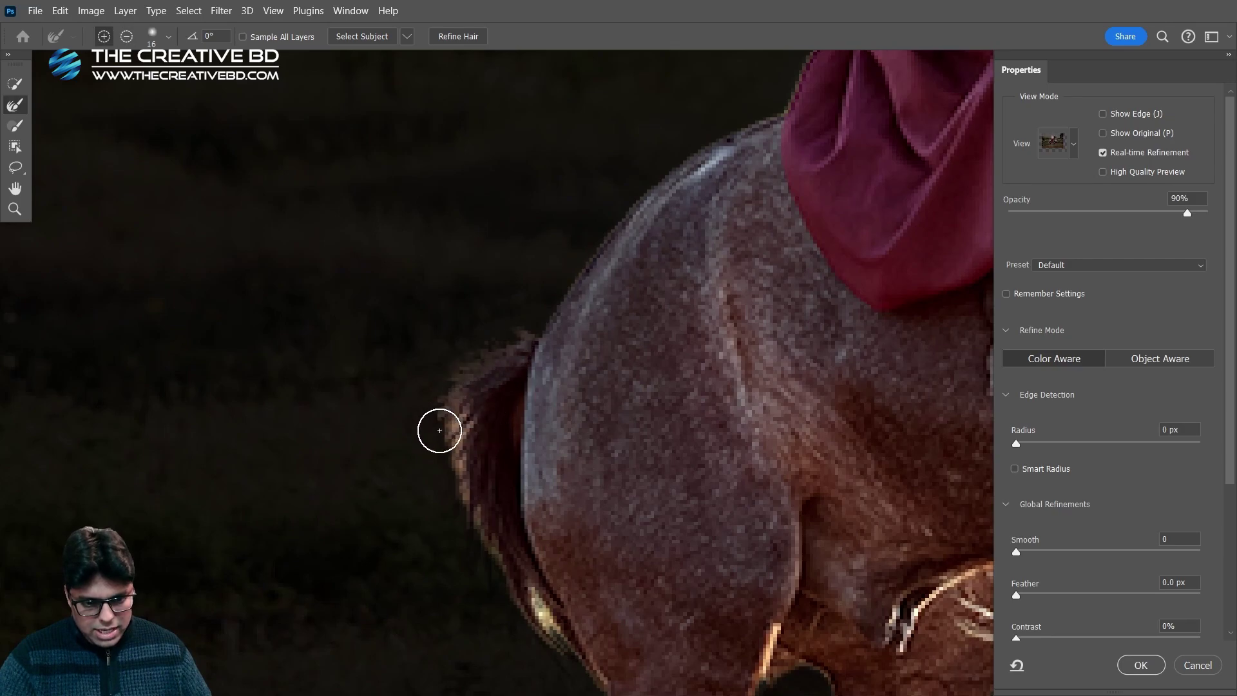
scroll(506, 571, "down", 2)
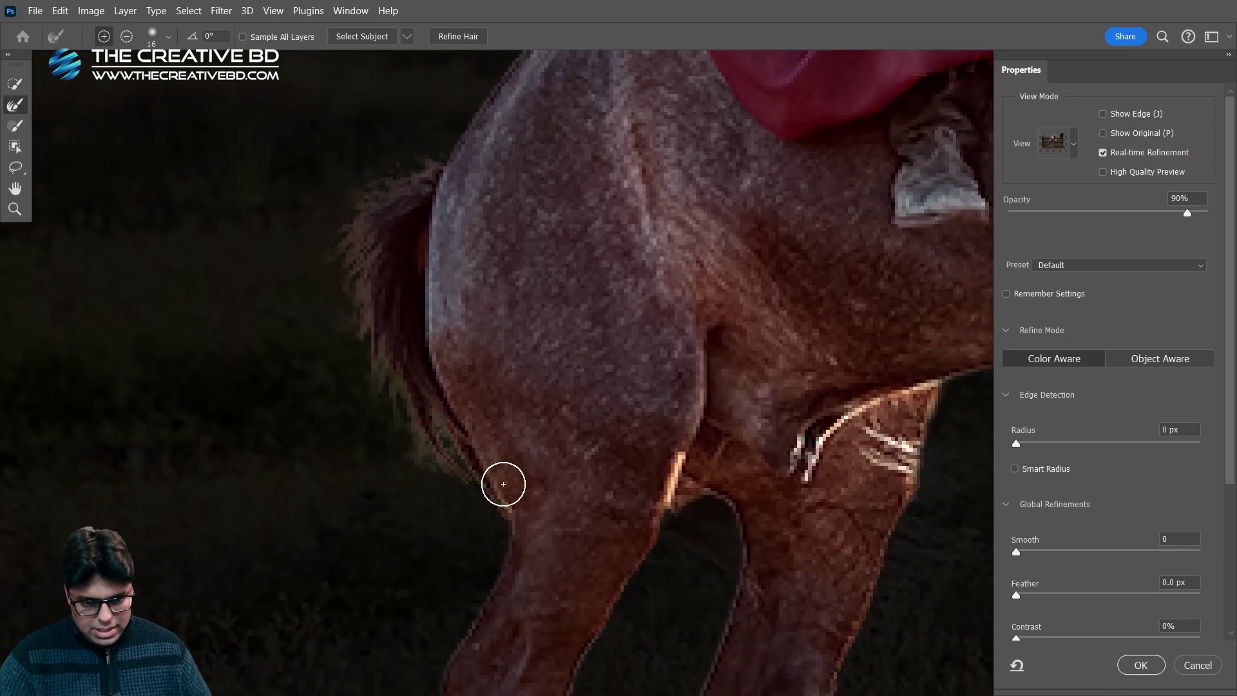
scroll(458, 449, "down", 2)
Brush over the background between the hind legs and beside the rear thigh to recover the fine hair there
left_click_drag(335, 396, 250, 412)
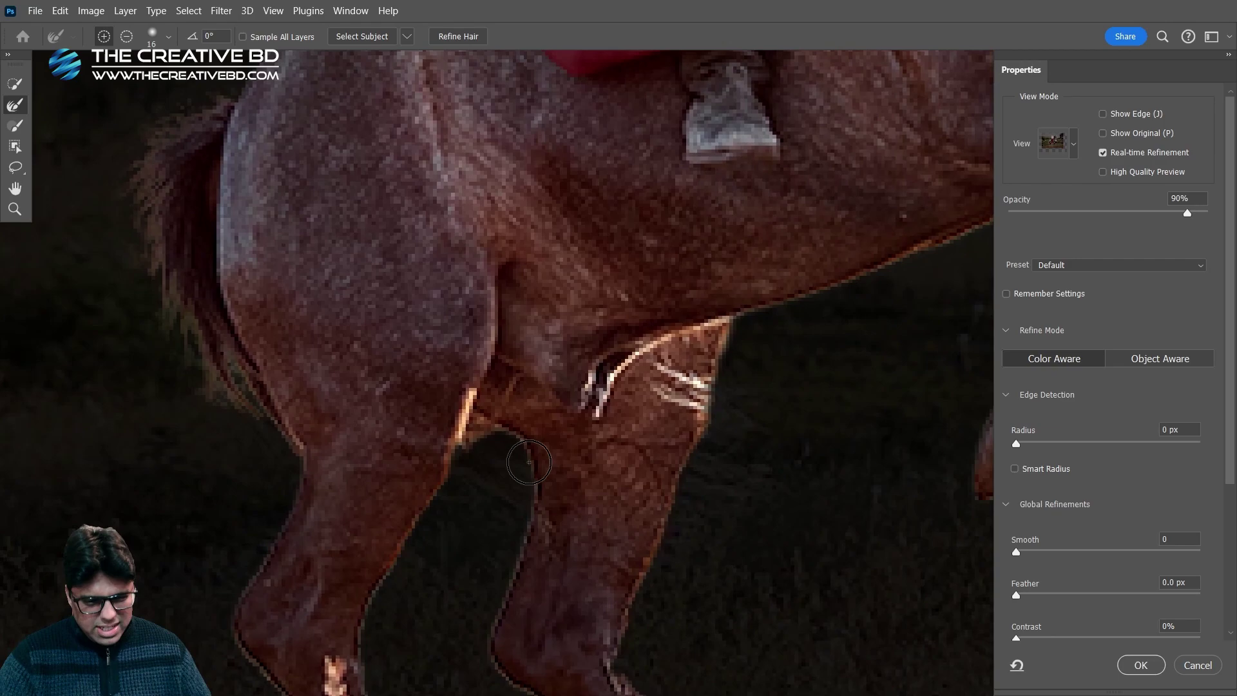
scroll(511, 473, "up", 3)
mouse_move(510, 474)
left_mouse_down()
mouse_move(482, 416)
mouse_move(574, 476)
mouse_move(572, 534)
mouse_move(453, 443)
mouse_move(546, 523)
mouse_move(445, 477)
left_mouse_up()
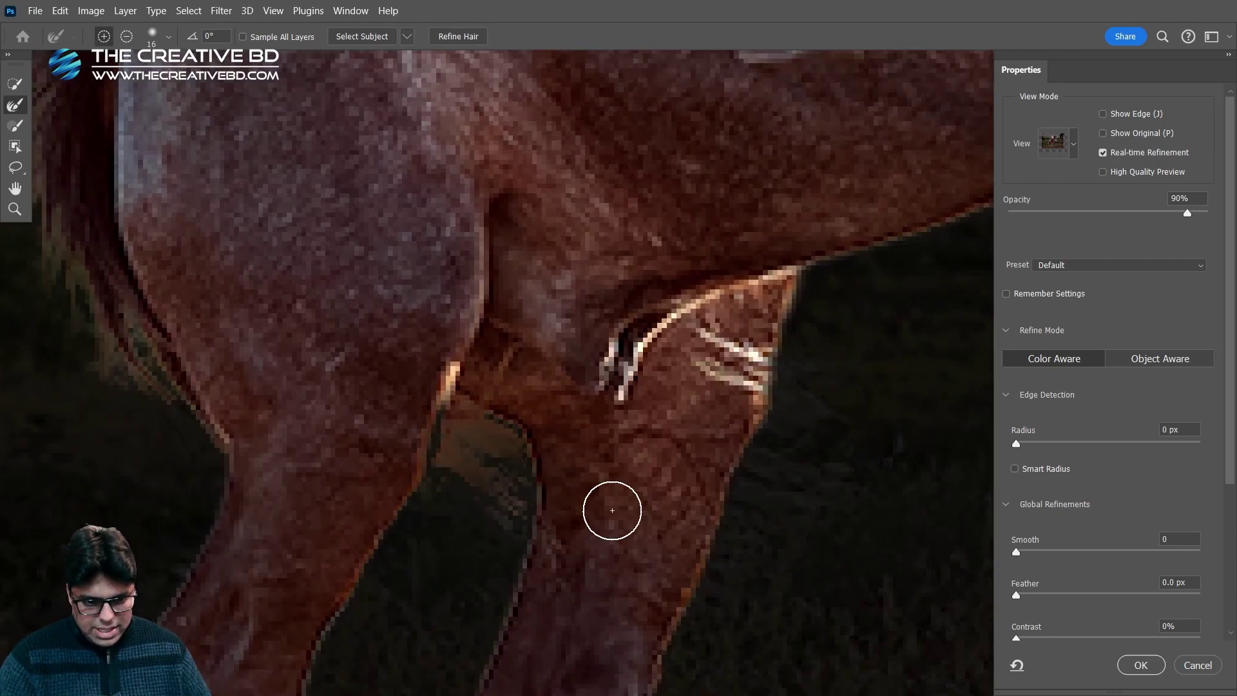
mouse_move(792, 512)
left_mouse_down()
mouse_move(512, 460)
mouse_move(537, 403)
mouse_move(598, 436)
mouse_move(505, 367)
mouse_move(581, 384)
mouse_move(501, 430)
mouse_move(477, 420)
mouse_move(560, 441)
mouse_move(475, 447)
mouse_move(543, 511)
left_mouse_up()
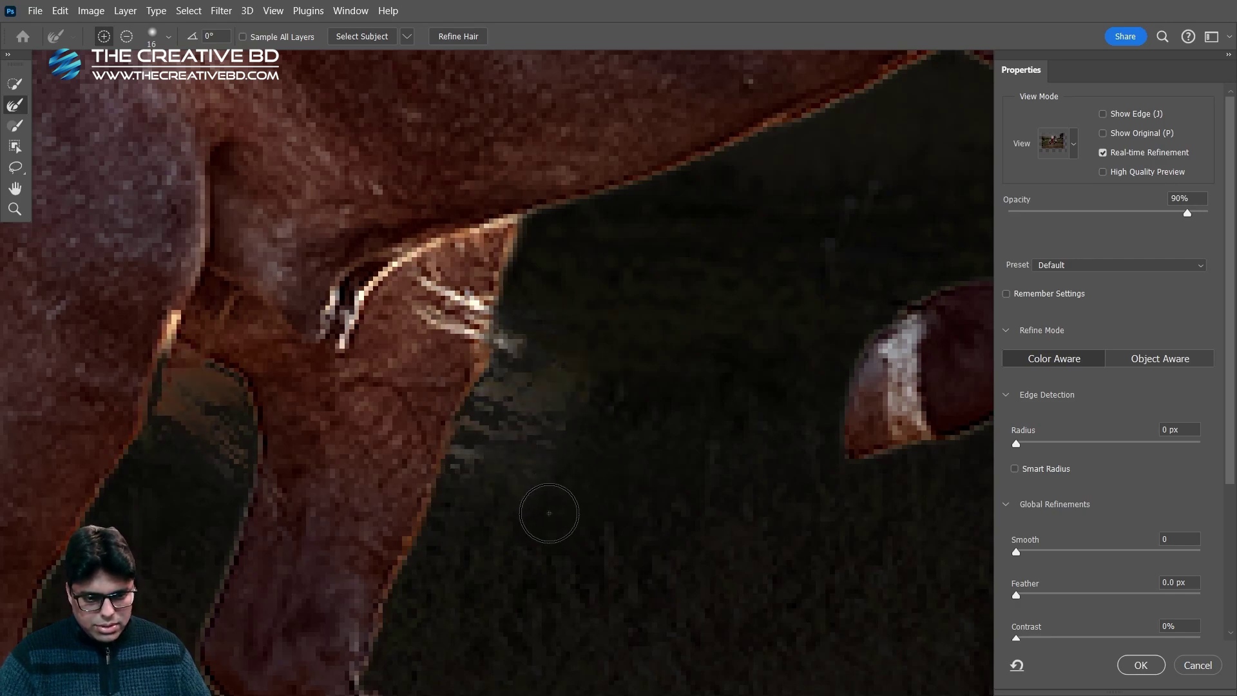
scroll(560, 501, "down", 2)
scroll(606, 560, "down", 3)
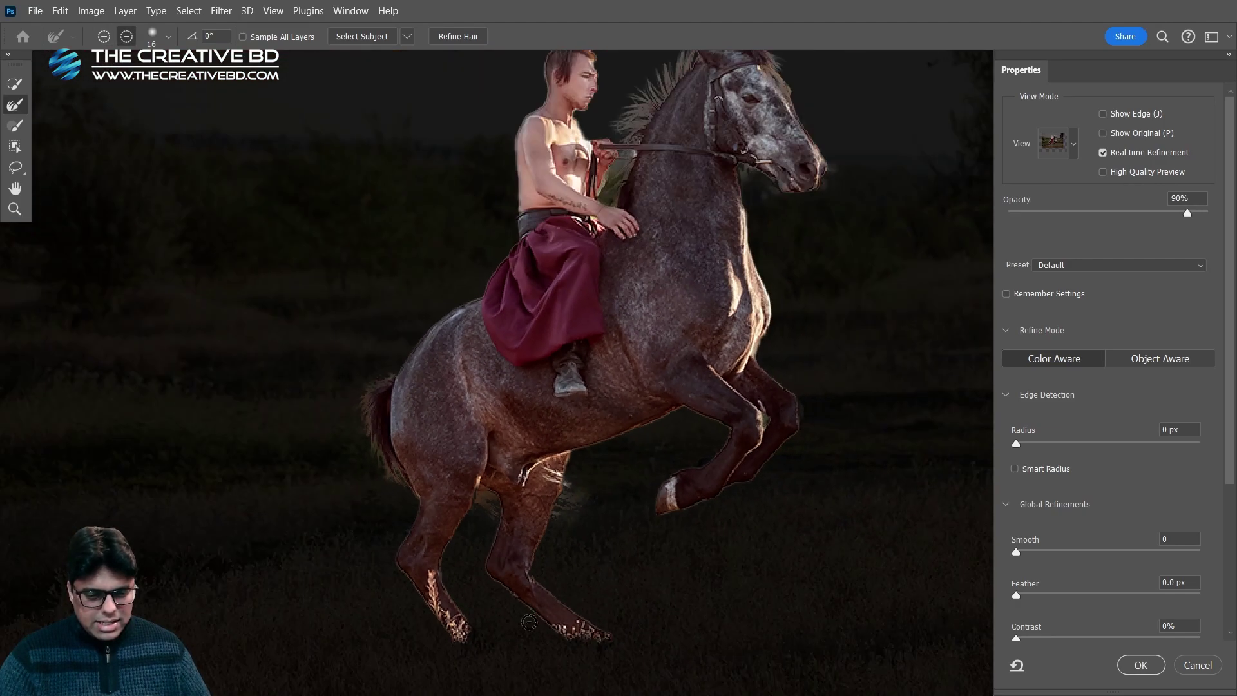
scroll(447, 620, "up", 3)
scroll(447, 621, "down", 6)
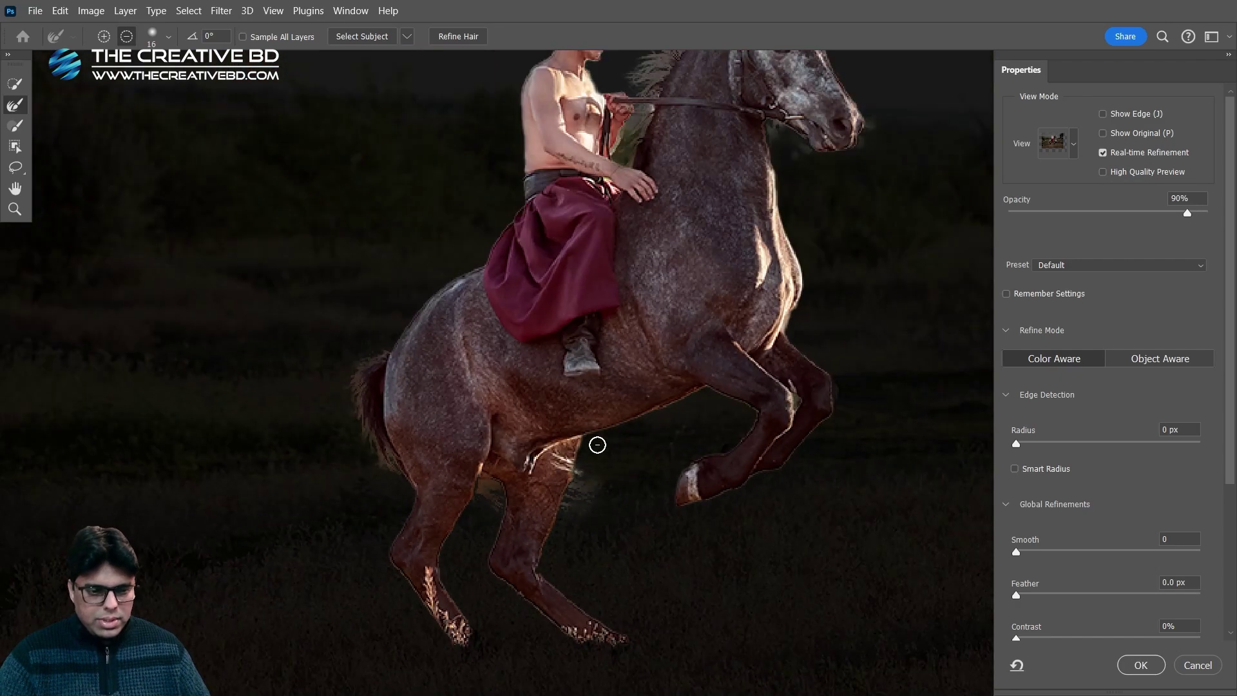
Refine the selection edge around the rider's hair, the back of his neck and his face profile
scroll(657, 348, "up", 5)
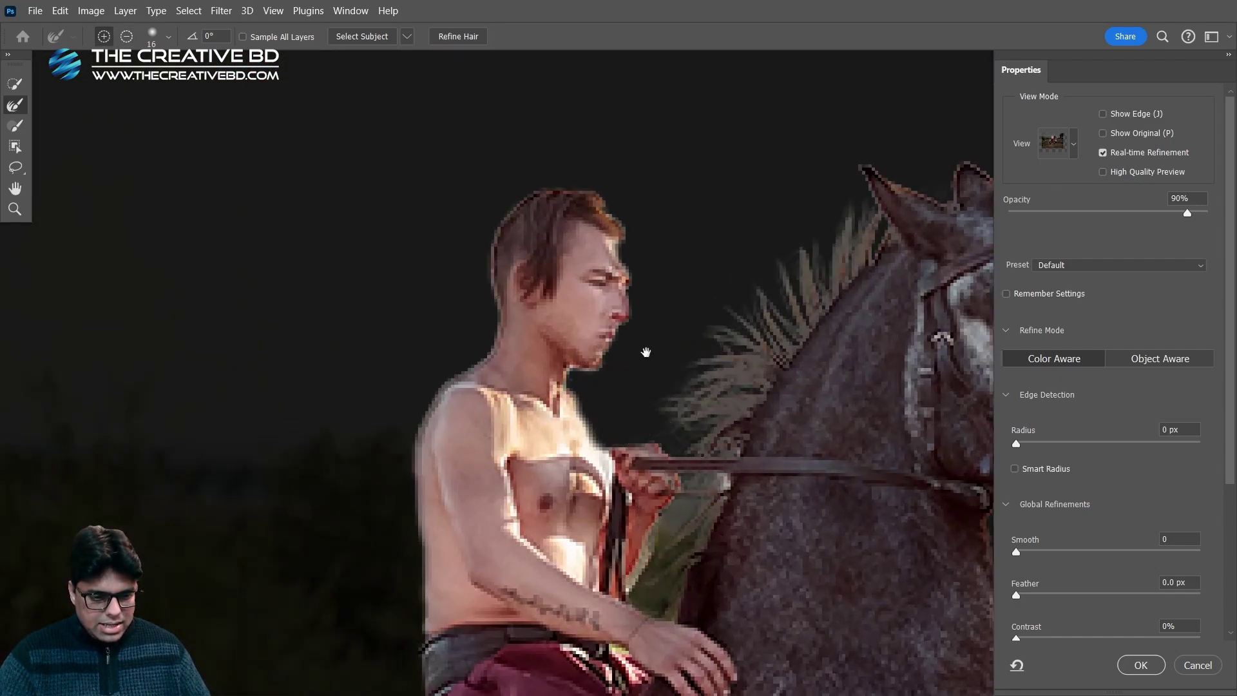
left_click_drag(643, 350, 638, 247)
scroll(631, 400, "down", 3)
scroll(599, 310, "up", 6)
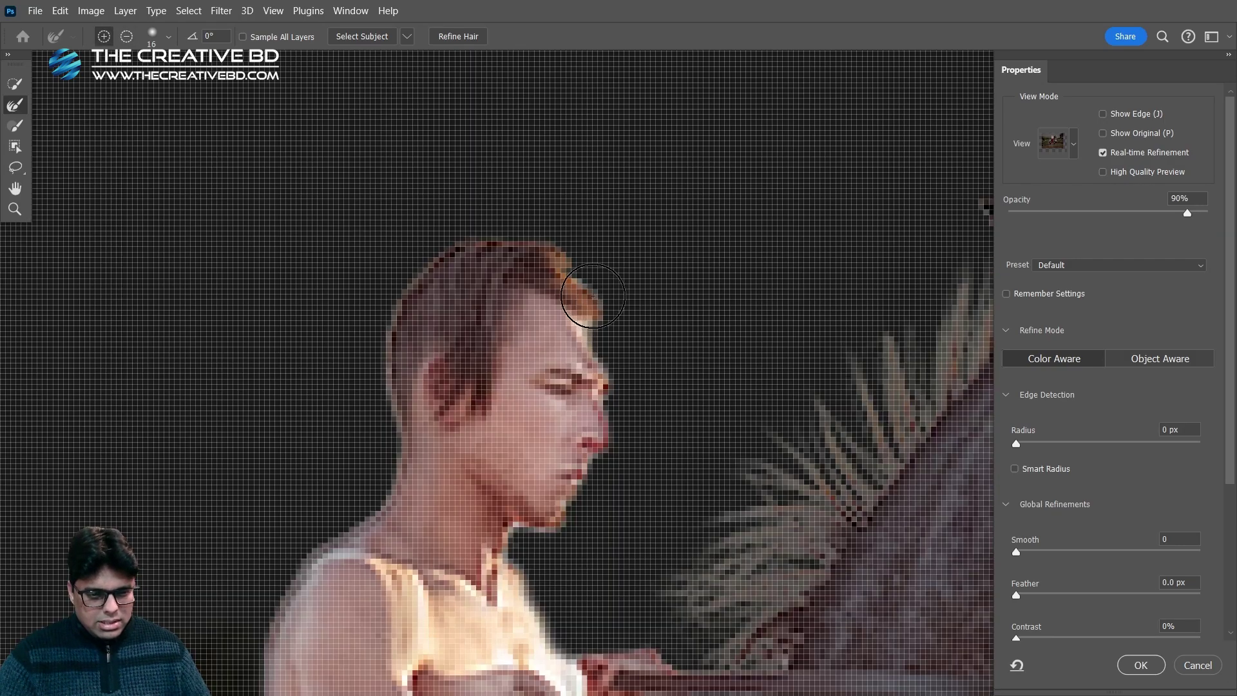
scroll(592, 300, "down", 4)
scroll(585, 298, "up", 2)
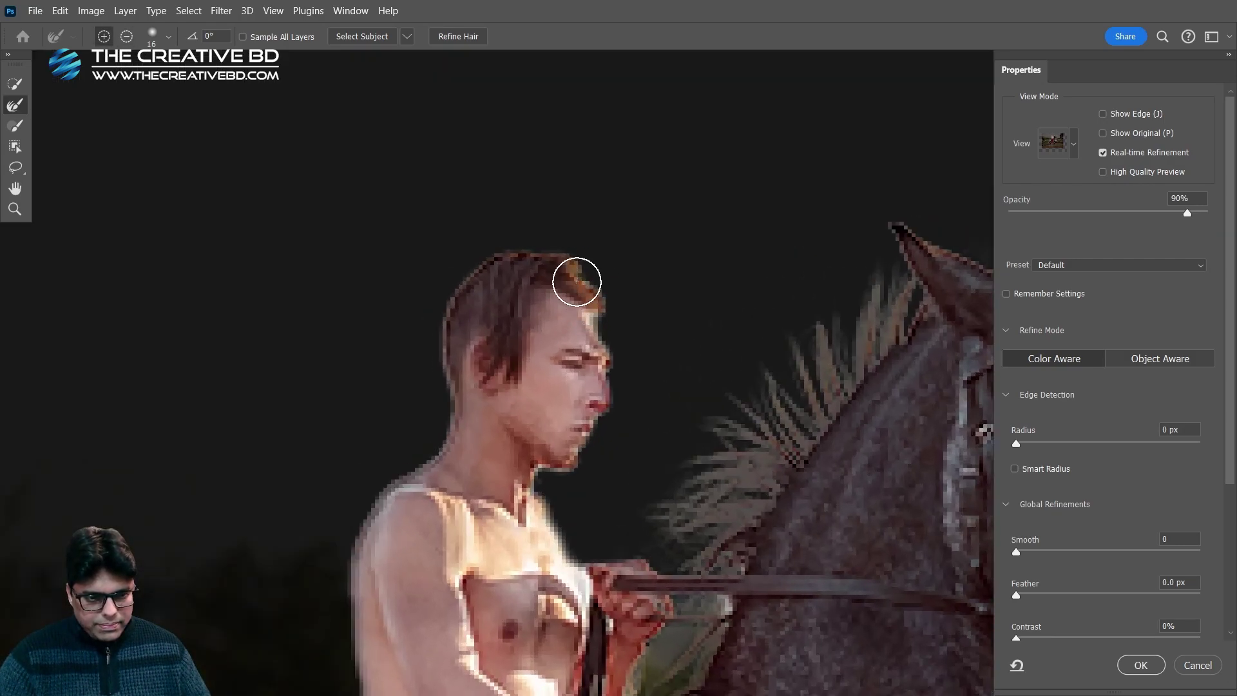
mouse_move(569, 263)
left_mouse_down()
mouse_move(595, 294)
mouse_move(572, 261)
mouse_move(517, 254)
mouse_move(445, 283)
mouse_move(443, 423)
left_mouse_up()
key("space")
left_click_drag(395, 466, 445, 367)
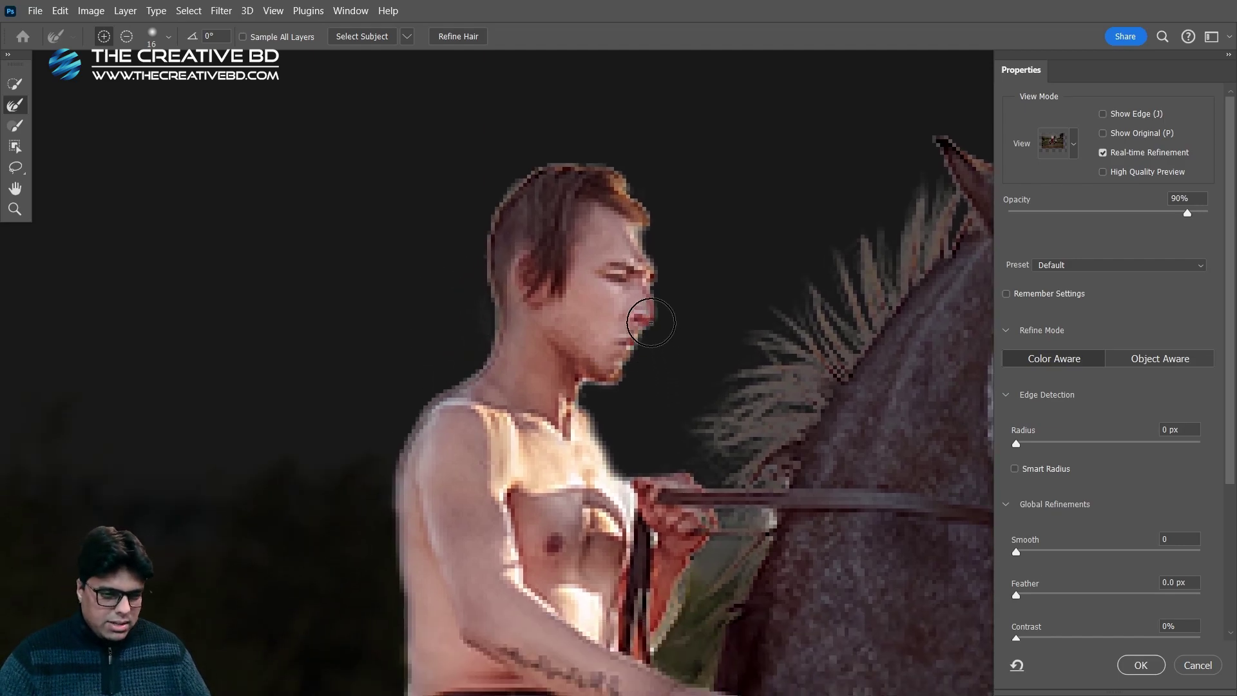
mouse_move(644, 304)
left_mouse_down()
mouse_move(588, 434)
mouse_move(668, 319)
mouse_move(651, 268)
left_mouse_up()
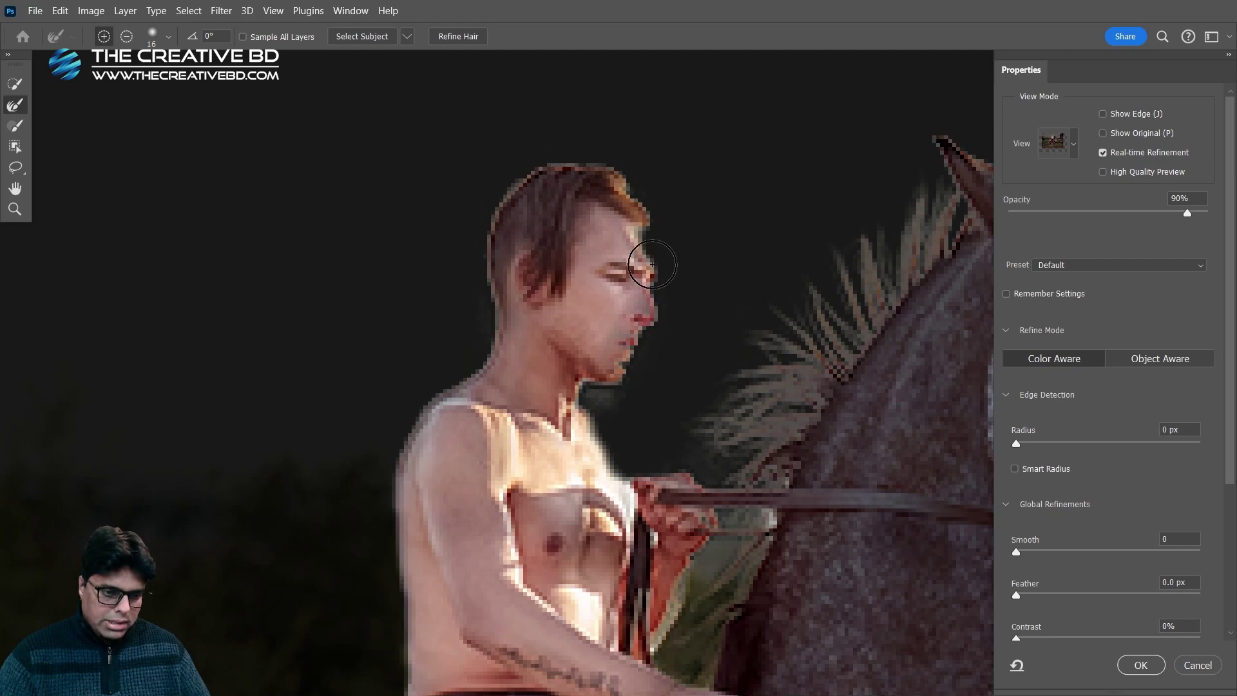
Touch up the refined edge along the rider's face from the chin to the forehead
scroll(702, 351, "down", 5)
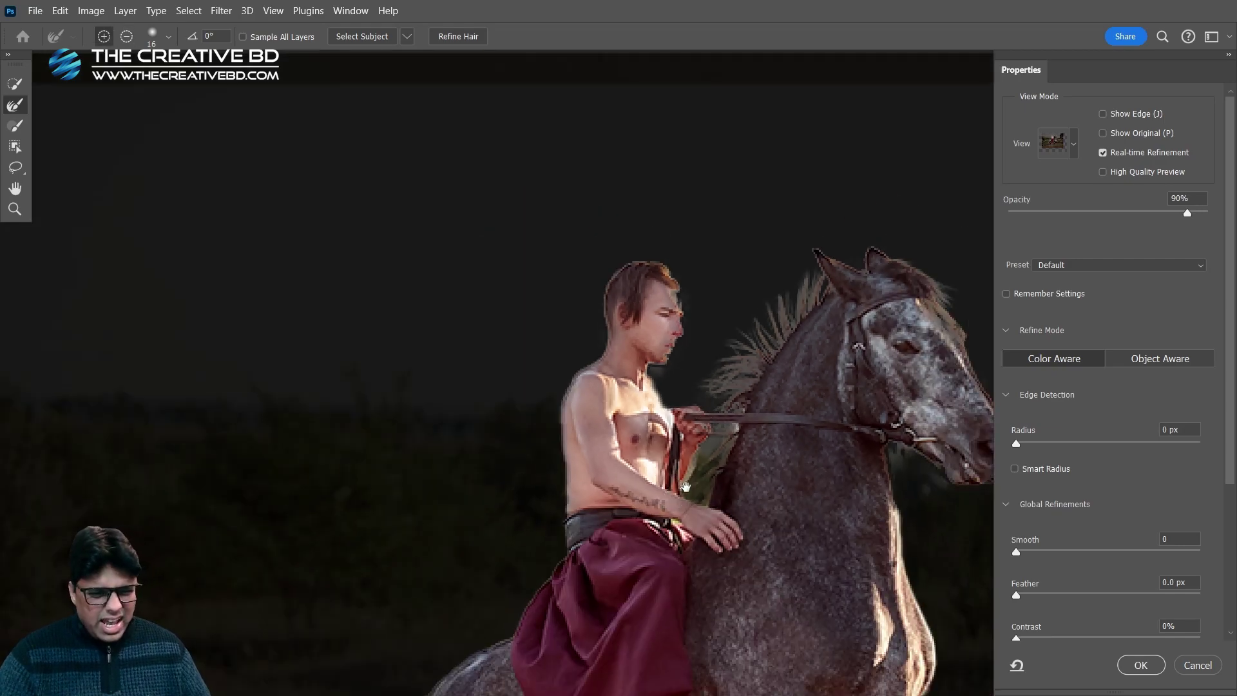
scroll(630, 359, "up", 2)
scroll(617, 397, "up", 2)
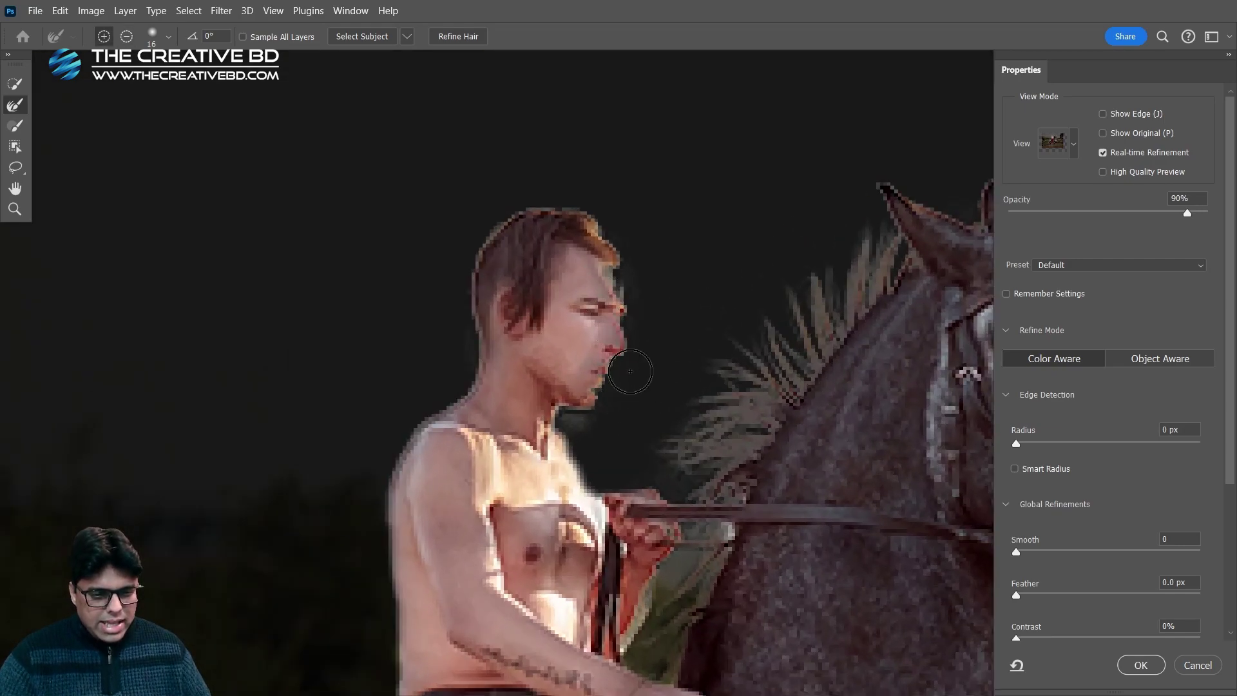
scroll(631, 404, "up", 1)
left_click_drag(631, 404, 625, 409)
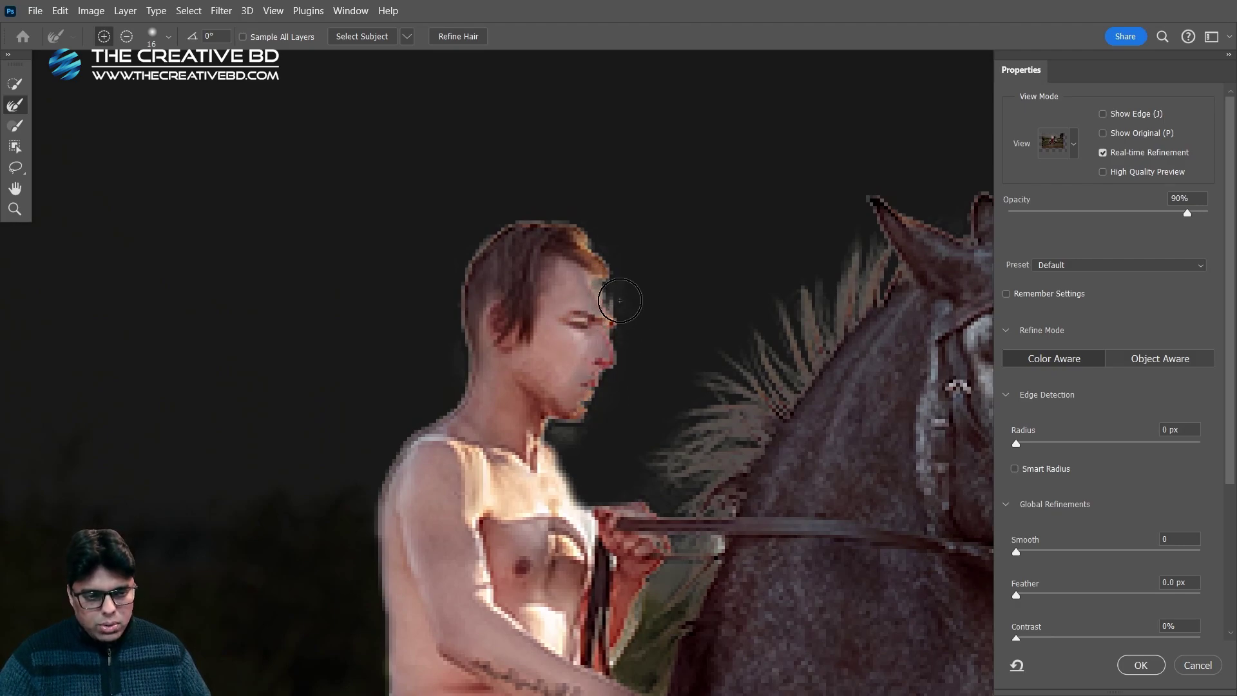
left_click_drag(596, 284, 607, 298)
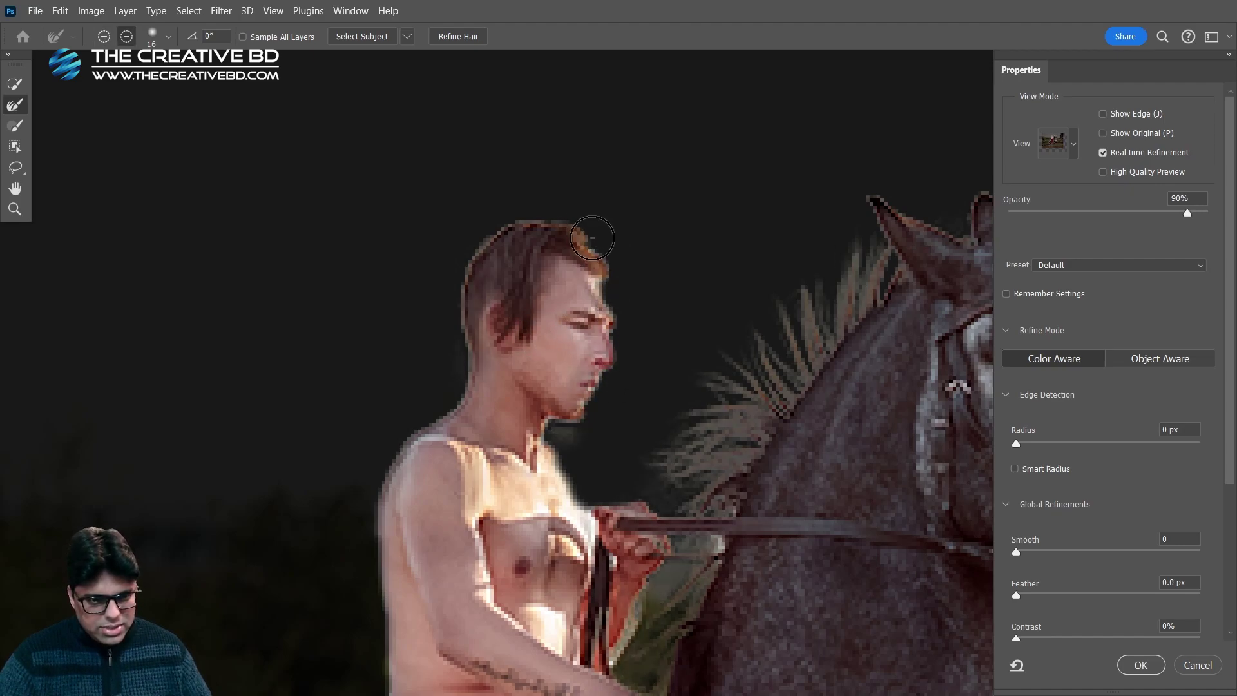
Apply the Select and Mask refinements to the horse and rider selection
scroll(686, 375, "down", 5)
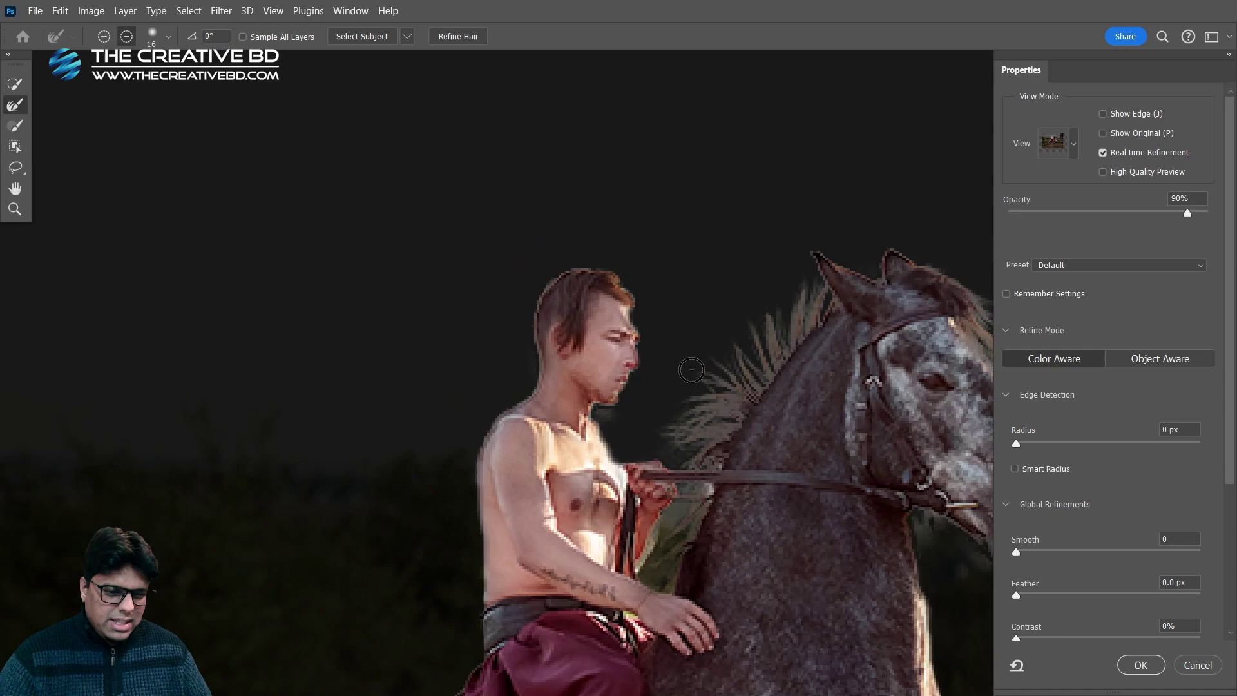
scroll(686, 374, "up", 5)
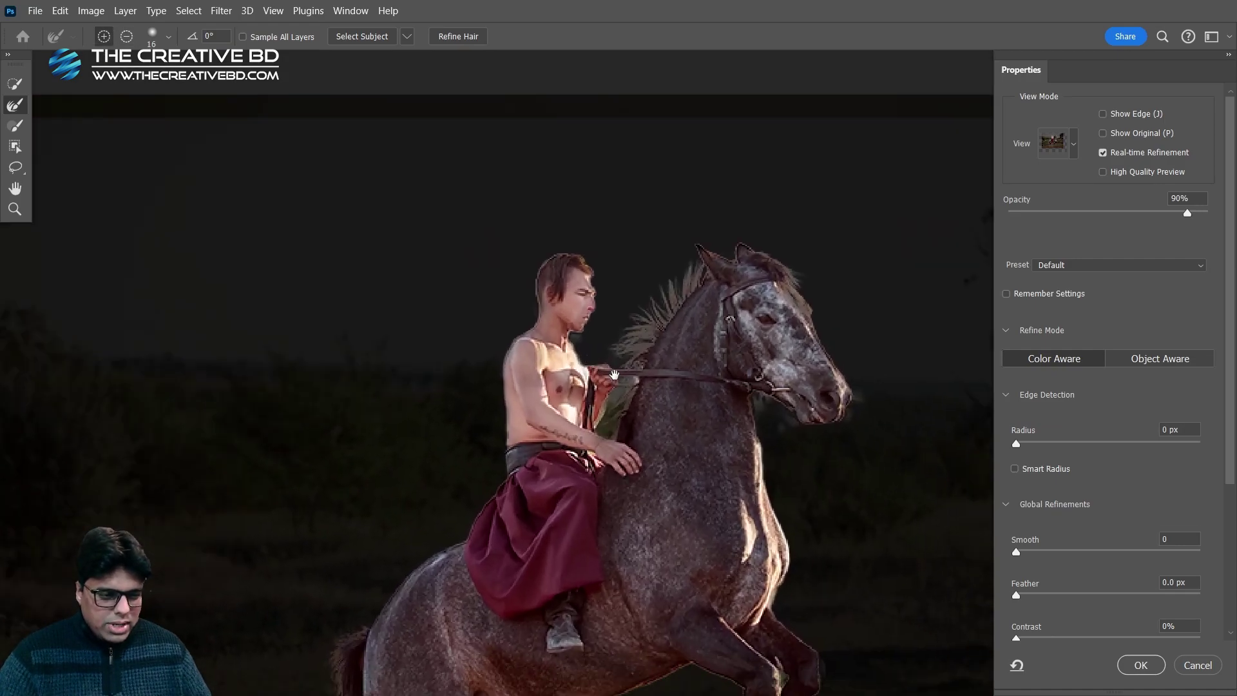
left_click(1141, 665)
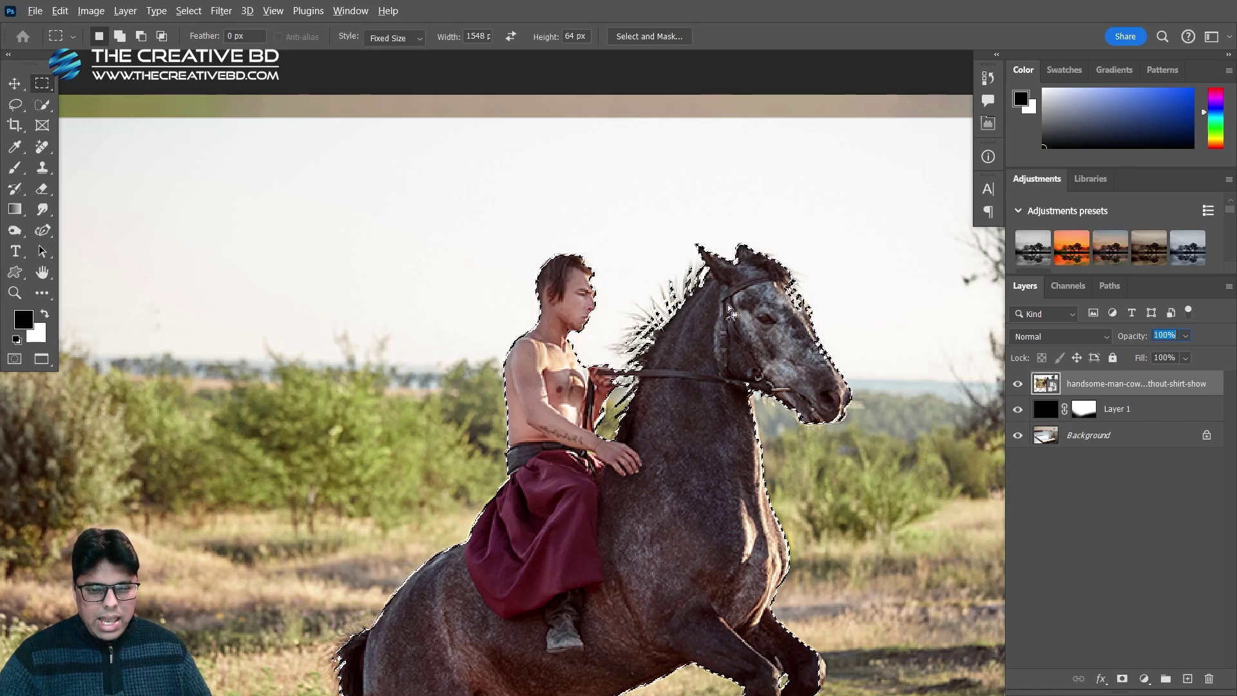
Add the rider's missing forehead to the selection with a size 6 Quick Selection brush and trim the excess background beside his face
left_click(13, 82)
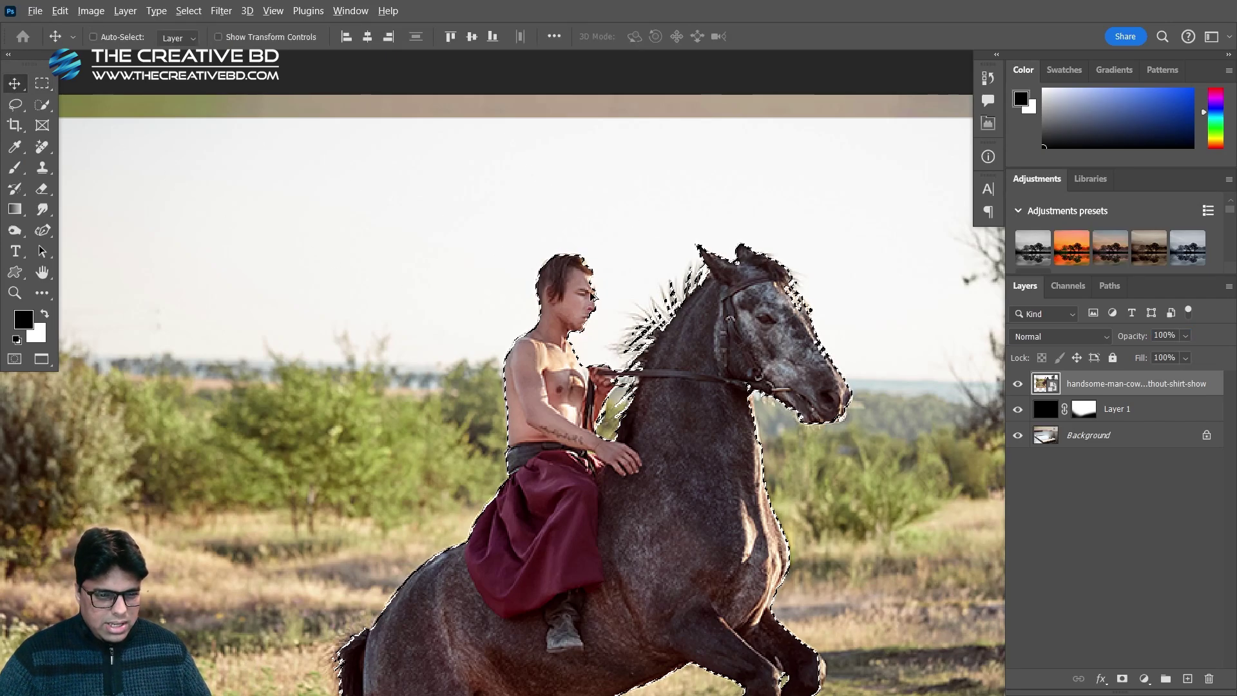
scroll(609, 346, "up", 8)
scroll(608, 346, "down", 4)
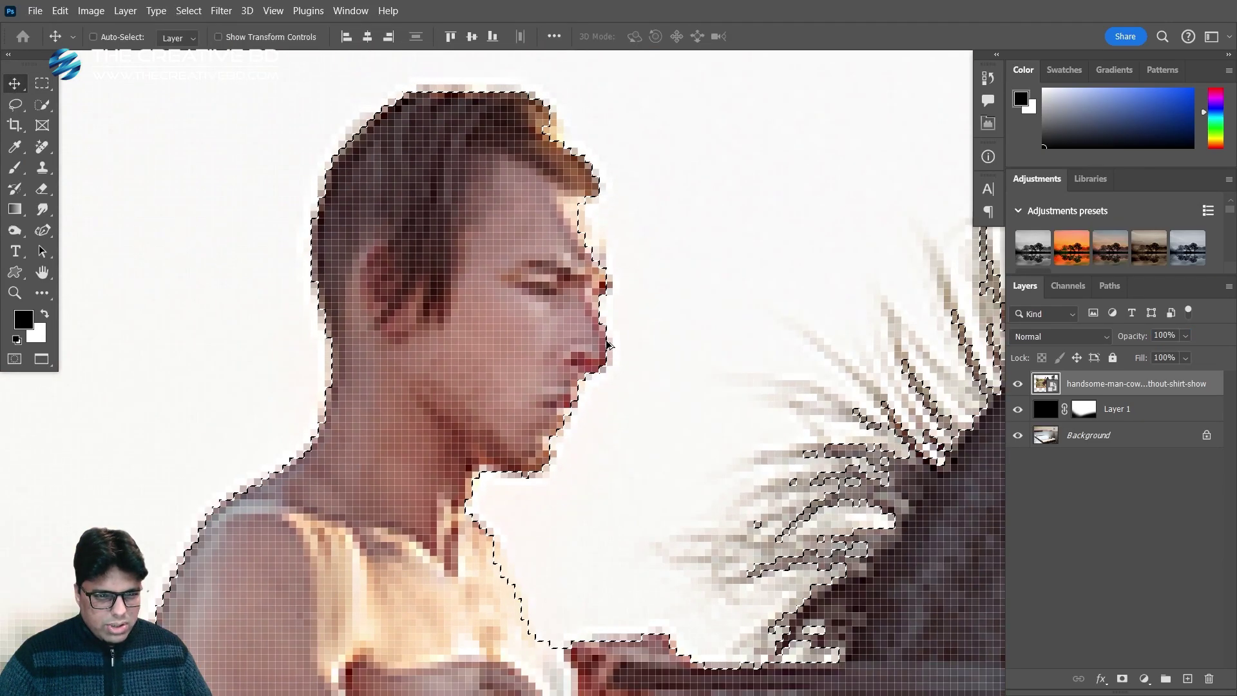
scroll(609, 251, "up", 4)
scroll(611, 253, "down", 4)
scroll(596, 277, "up", 4)
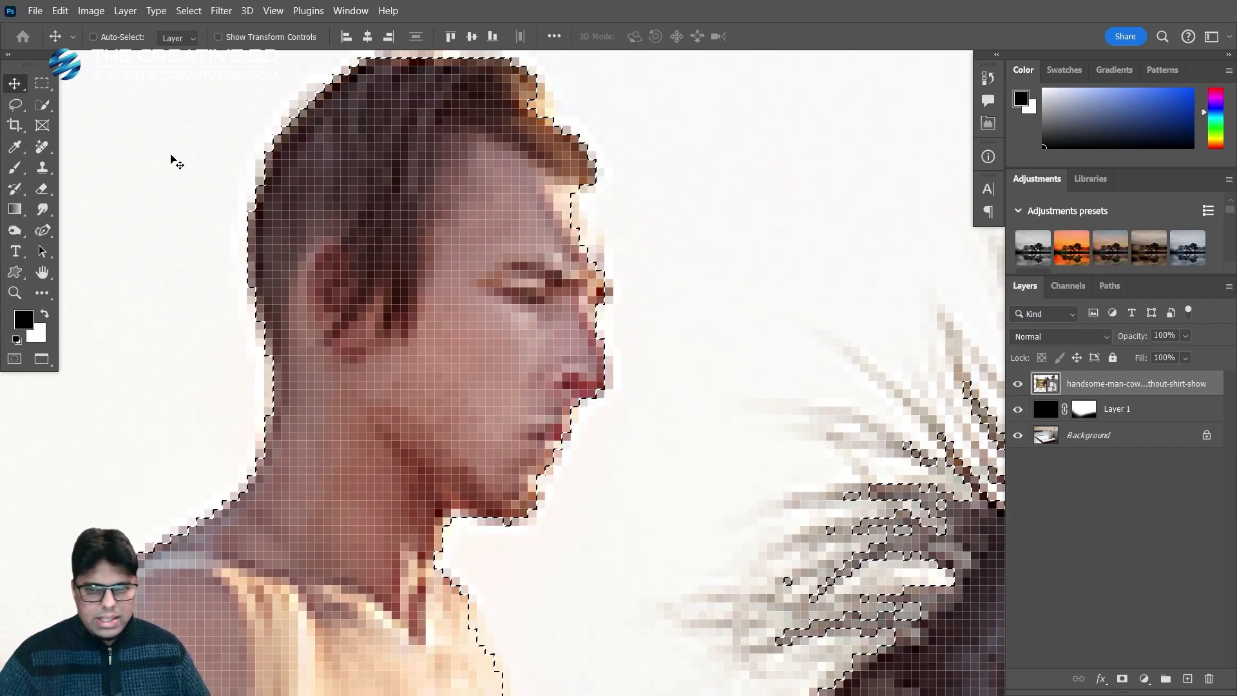
left_click(42, 104)
left_click(90, 114)
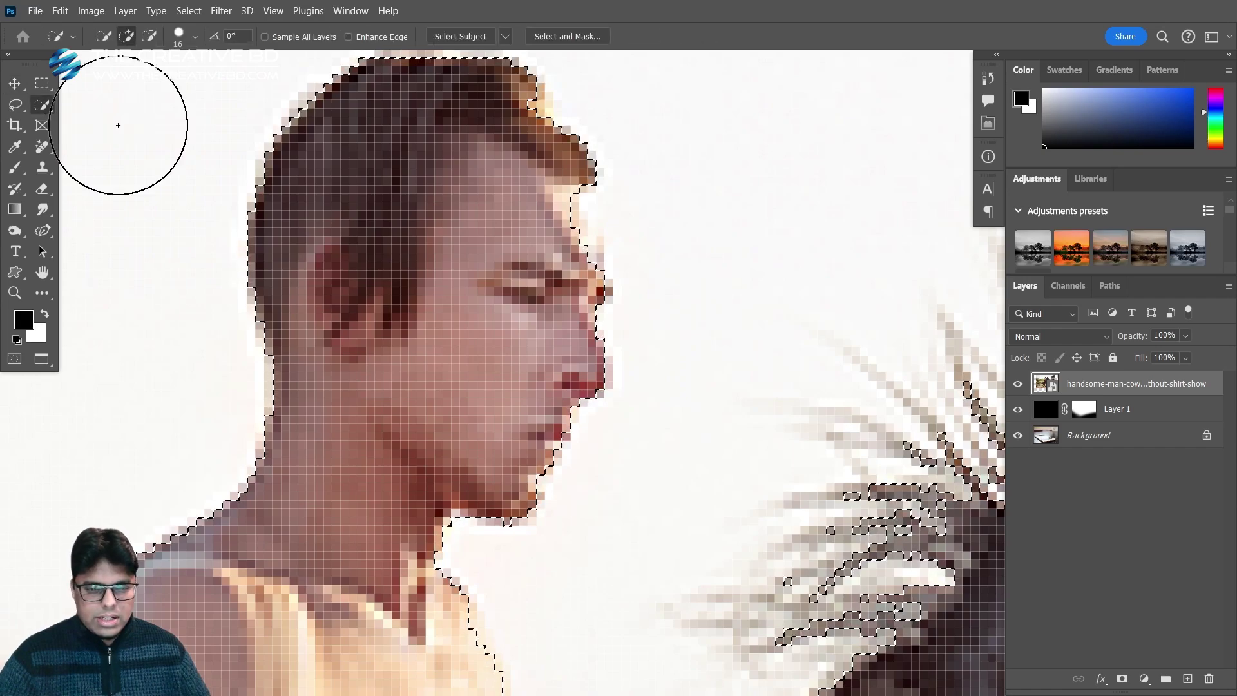
key("bracketleft")
key("bracketleft")
key("bracketleft")
key("bracketleft")
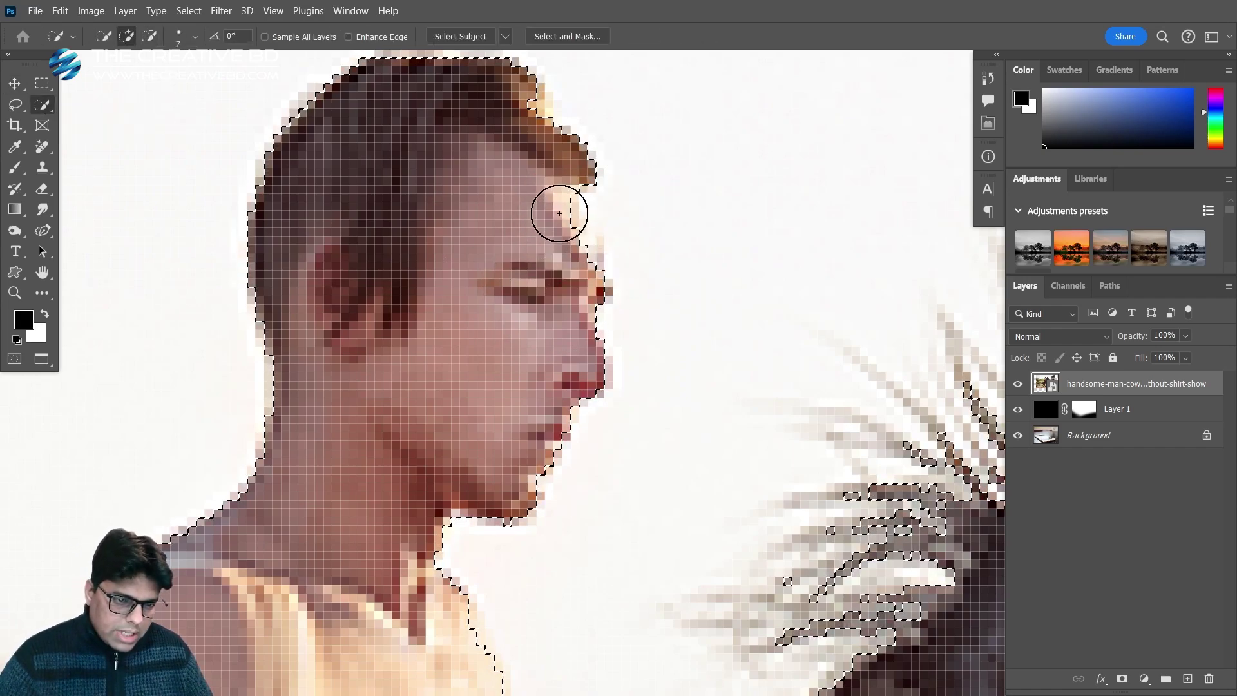
key("bracketleft")
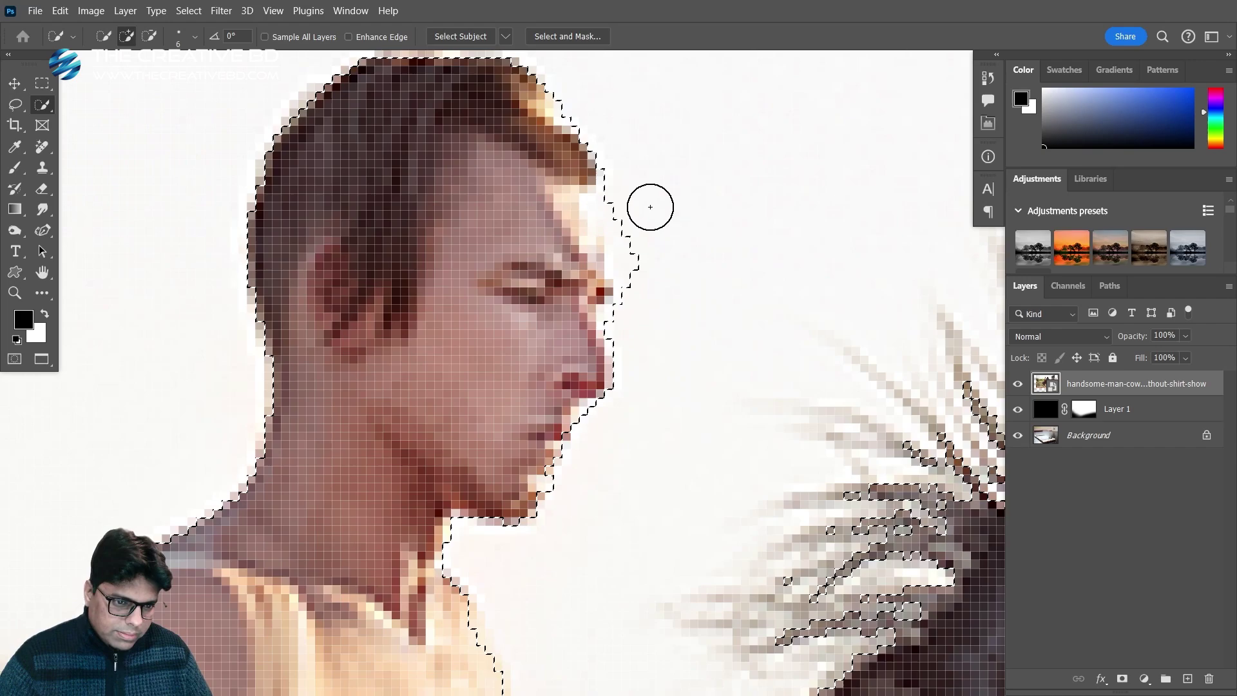
mouse_move(650, 206)
left_mouse_down()
mouse_move(663, 284)
mouse_move(639, 226)
mouse_move(657, 309)
mouse_move(630, 316)
left_mouse_up()
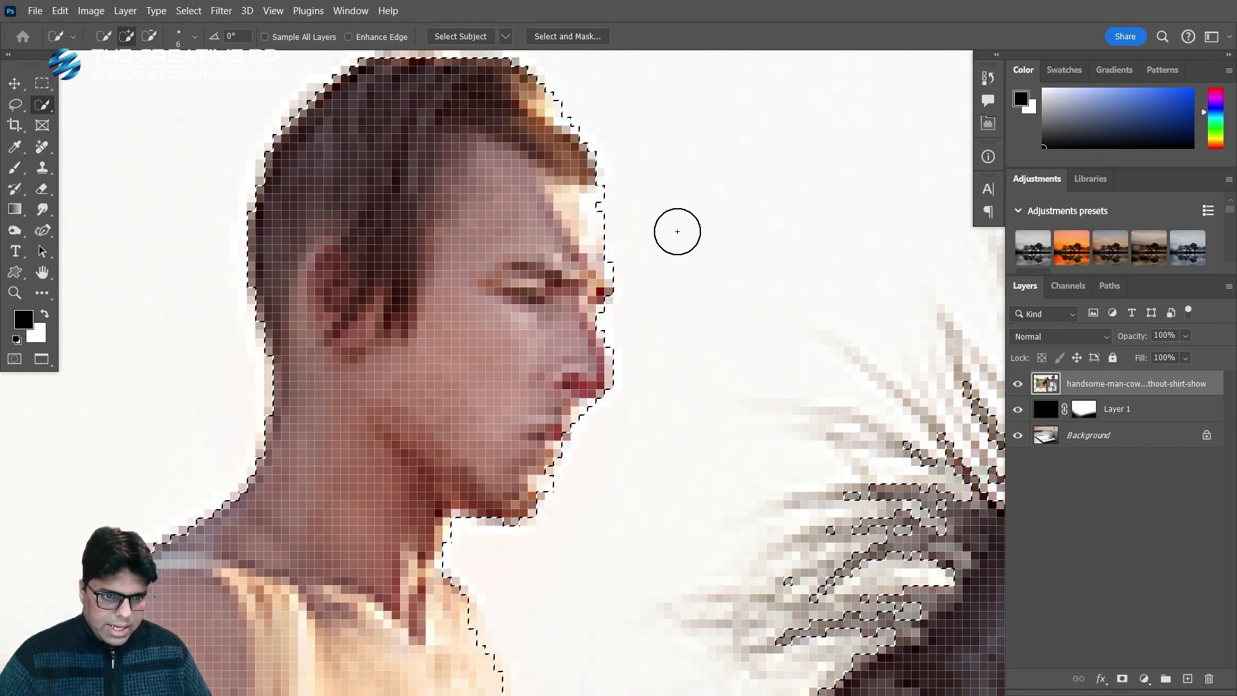
Add a layer mask from the selection to the horse and rider layer to hide its background
scroll(678, 232, "down", 4)
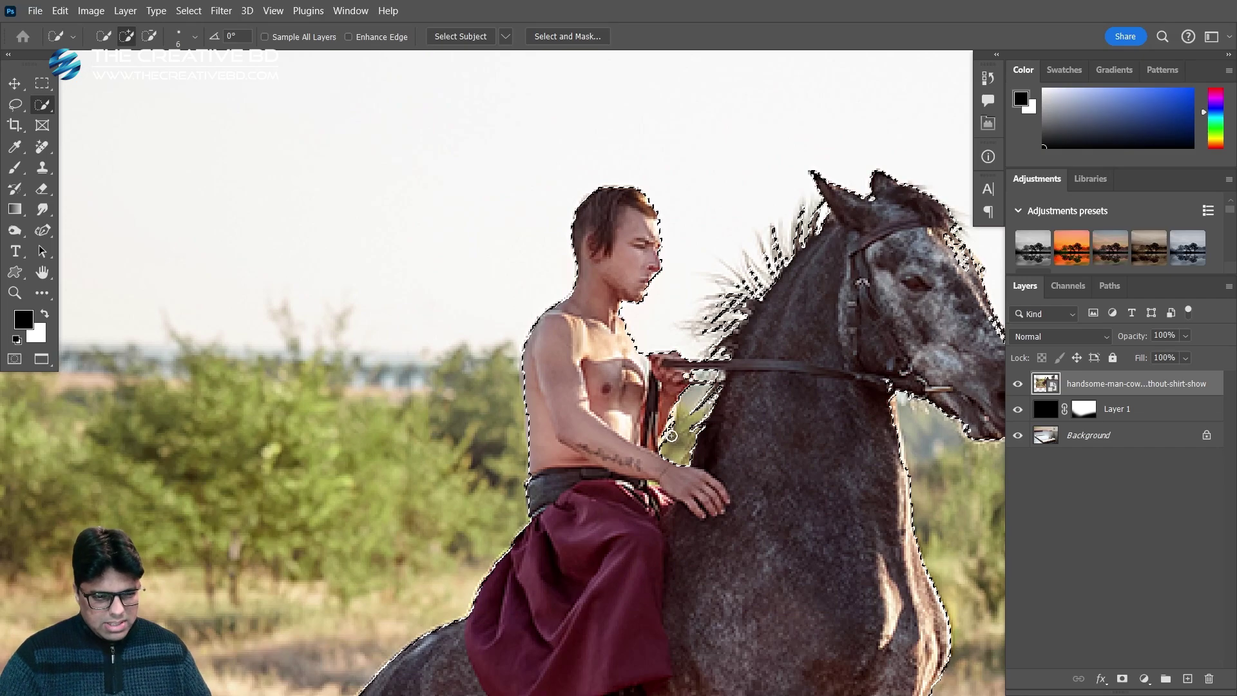
scroll(671, 436, "down", 3)
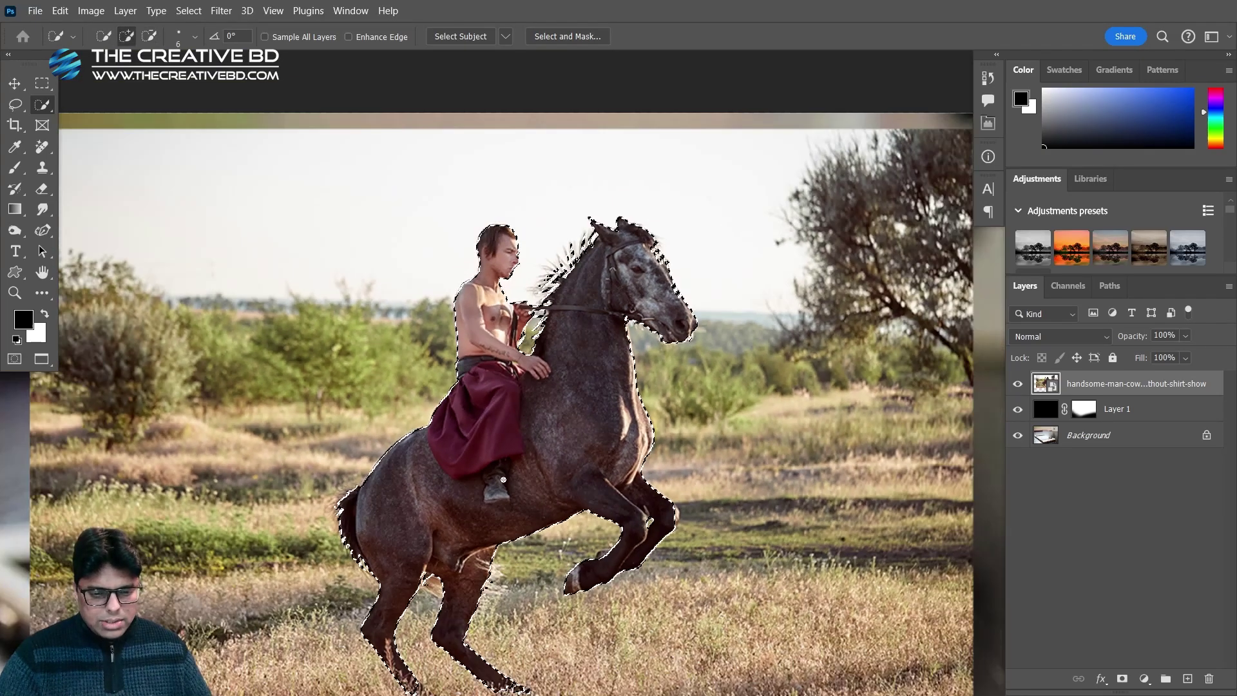
left_click_drag(503, 480, 525, 409)
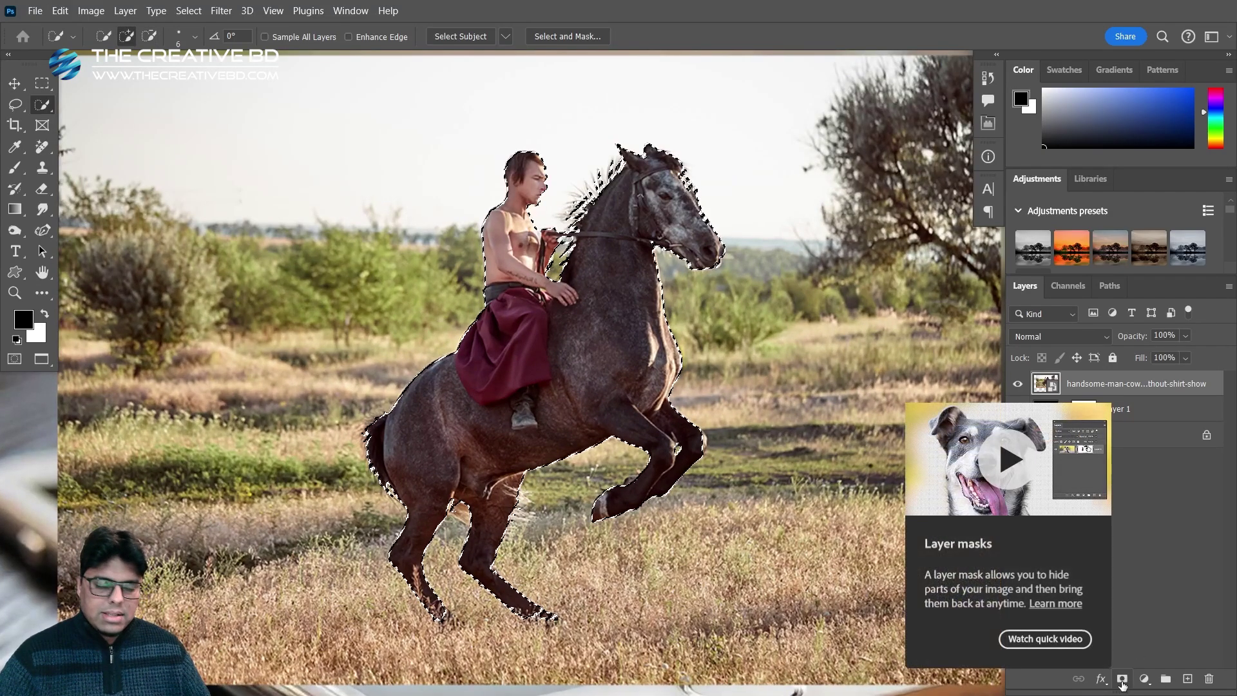
left_click(1122, 679)
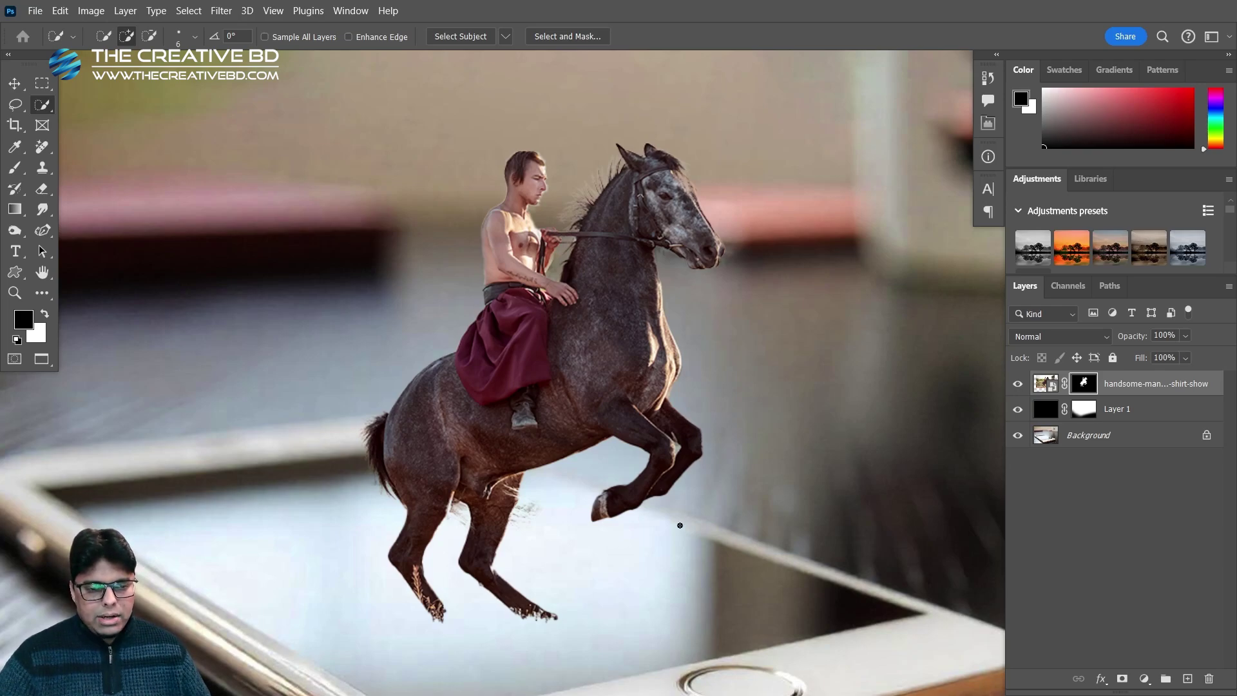
Duplicate the masked horse and rider layer and invert the copy's layer mask so only the surrounding landscape is kept
scroll(601, 277, "up", 2)
scroll(602, 276, "down", 4)
scroll(600, 344, "up", 1)
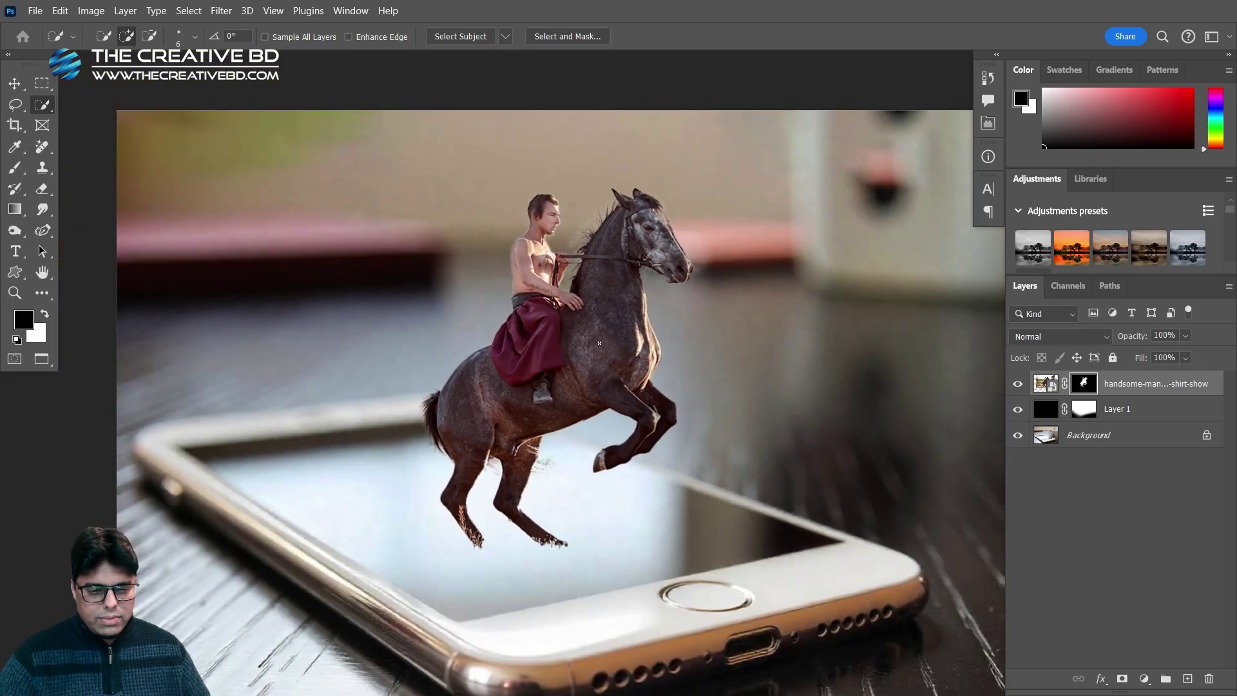
scroll(599, 343, "down", 1)
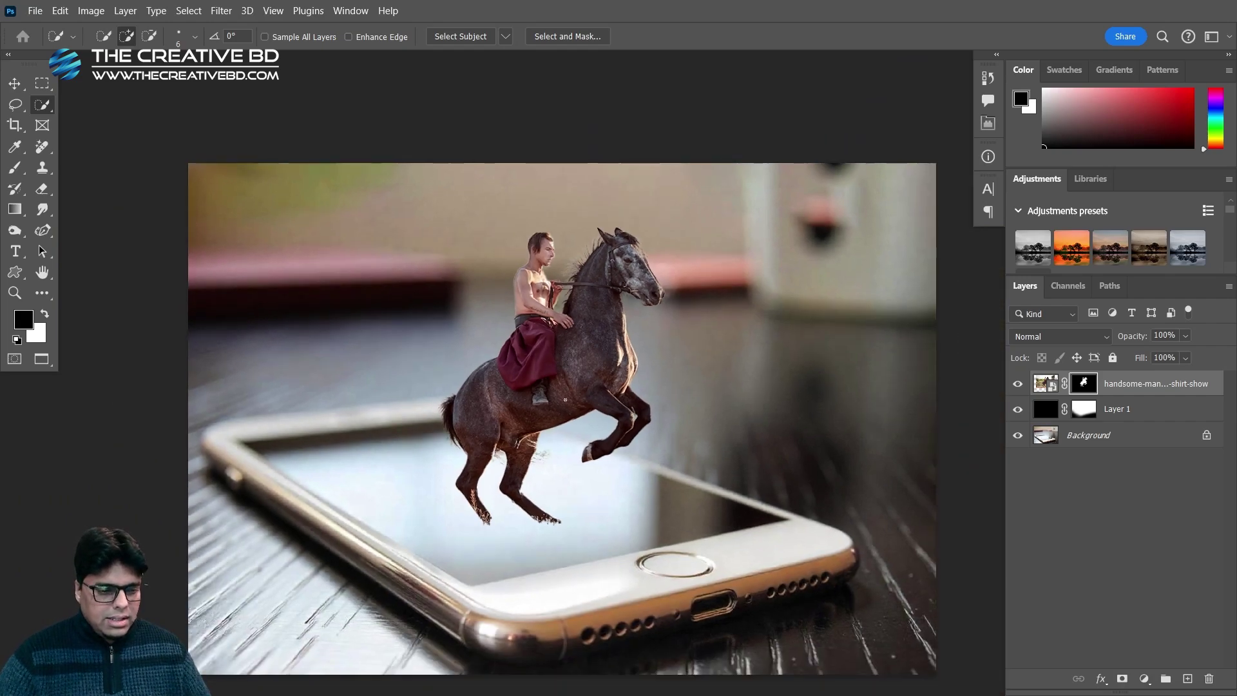
scroll(674, 428, "up", 2)
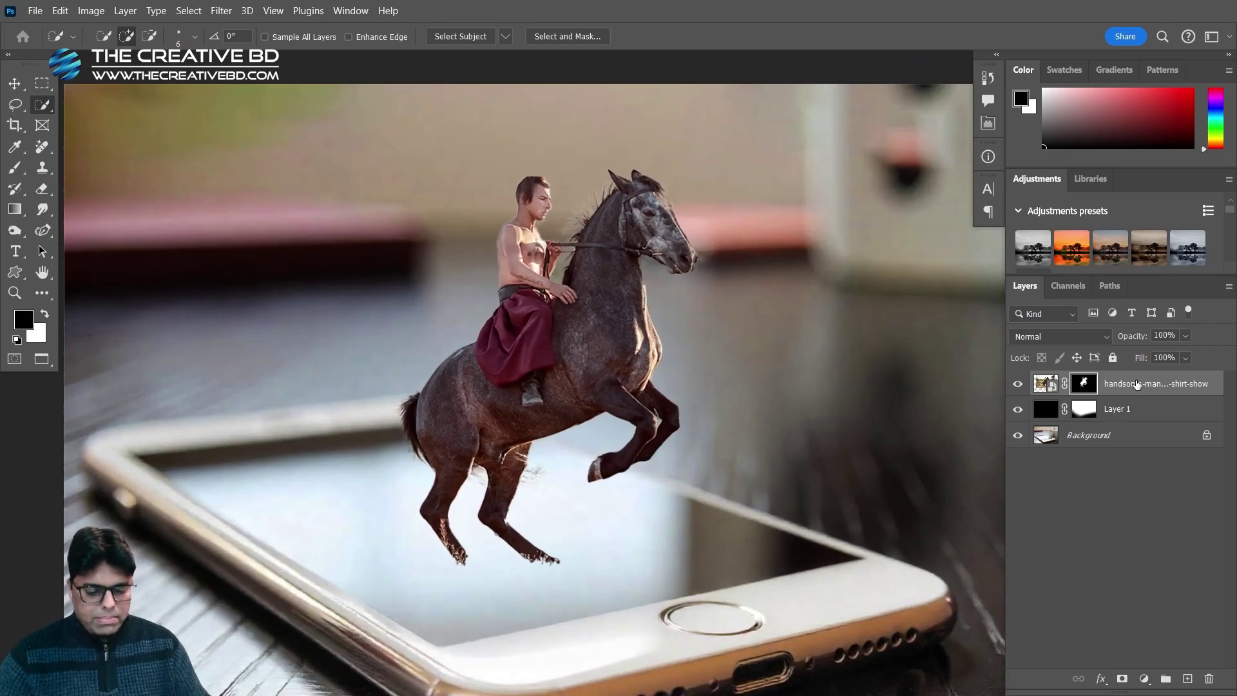
key("ctrl+j")
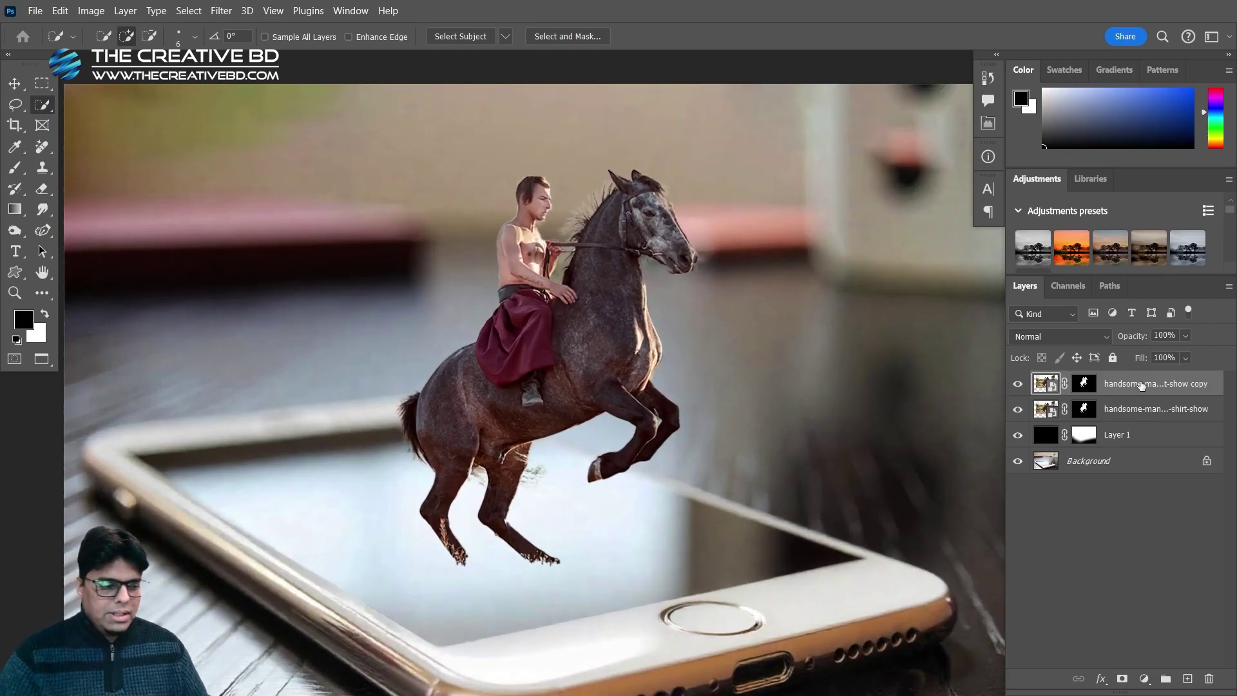
left_click(1082, 389)
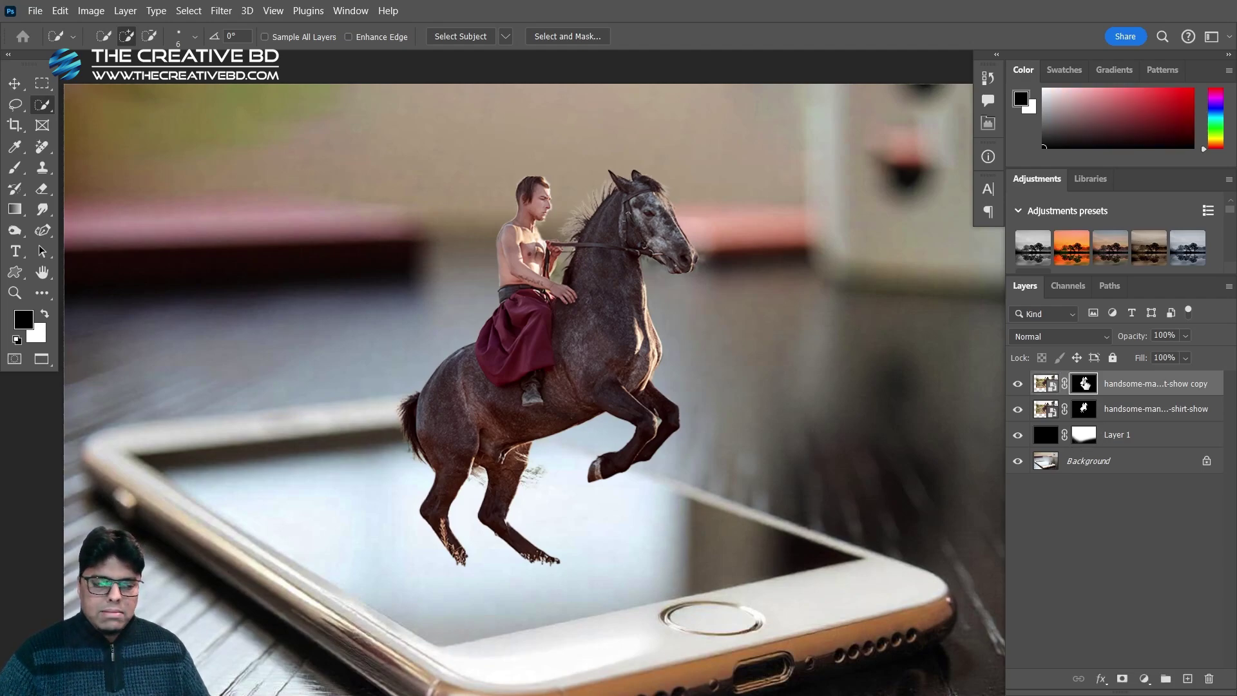
left_click(1084, 413)
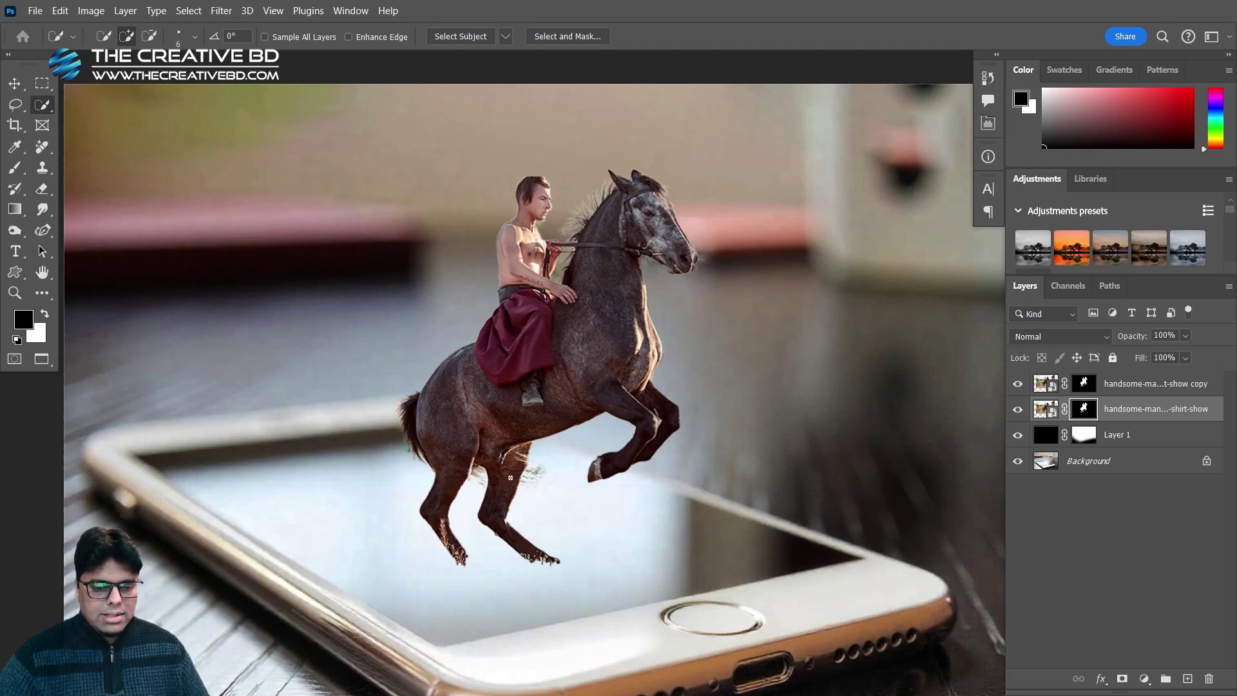
left_click(1087, 385)
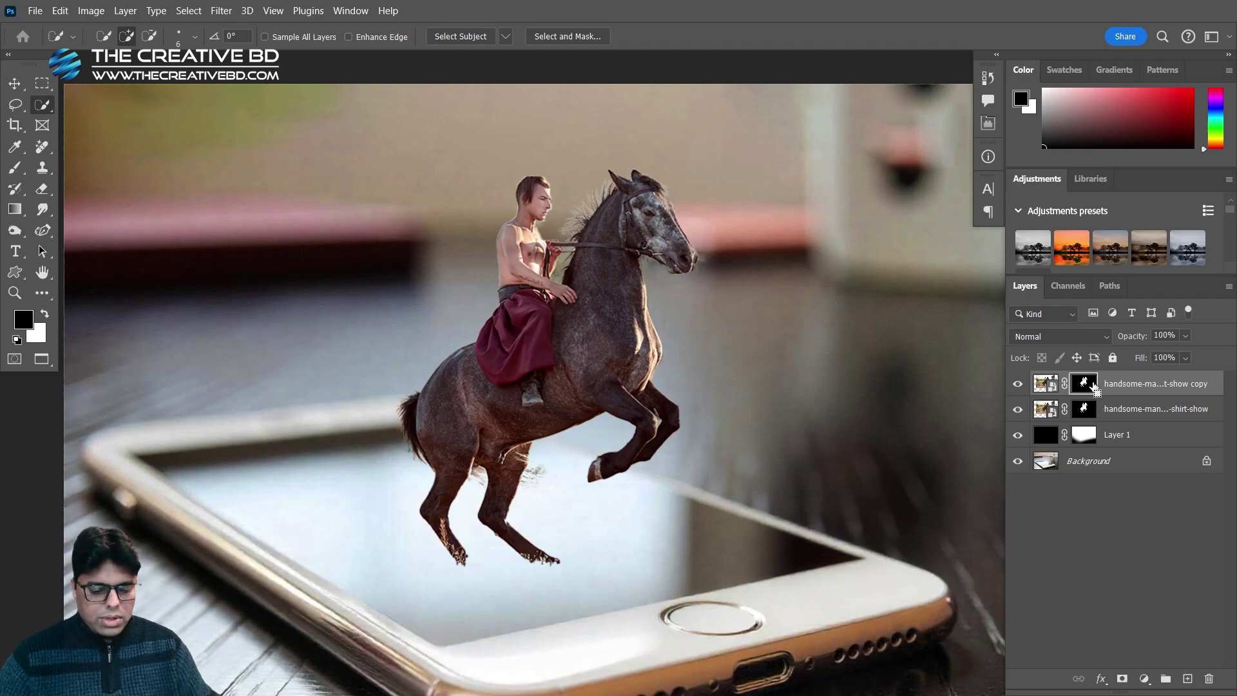
key("ctrl+i")
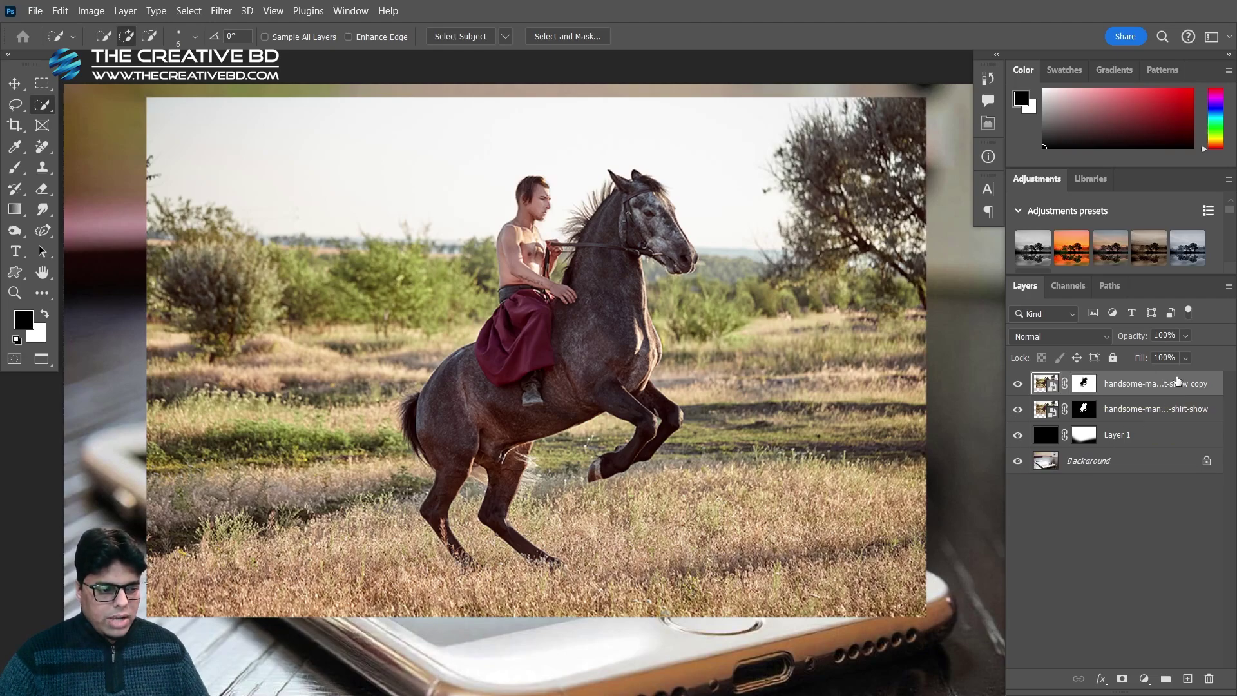
Compare the cut-out layer and its inverted copy by hiding and showing each one in turn
left_click(1019, 384)
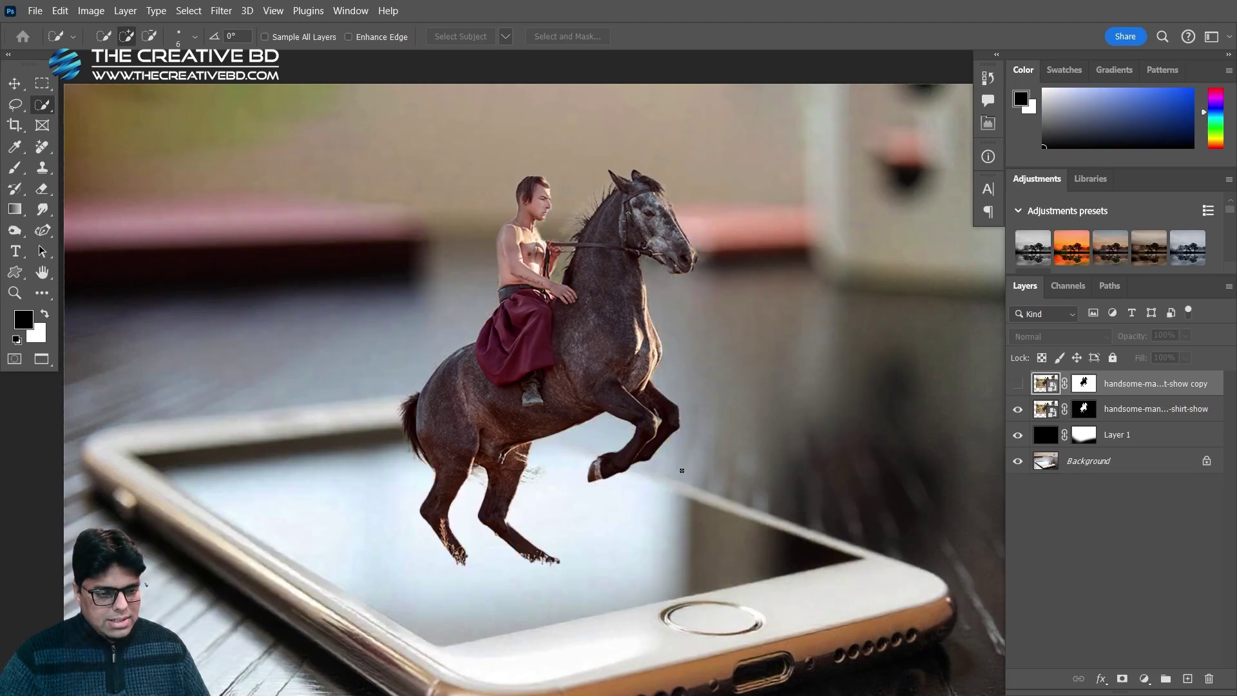
left_click(1018, 384)
left_click(1017, 409)
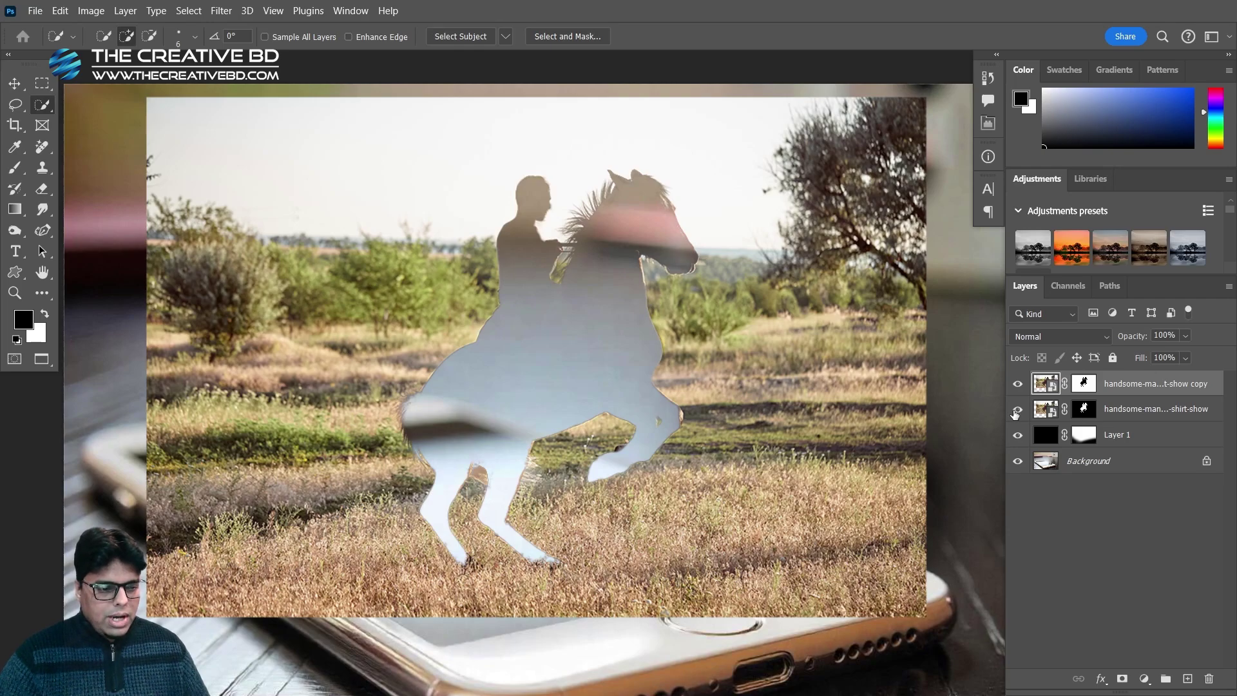
left_click(1017, 410)
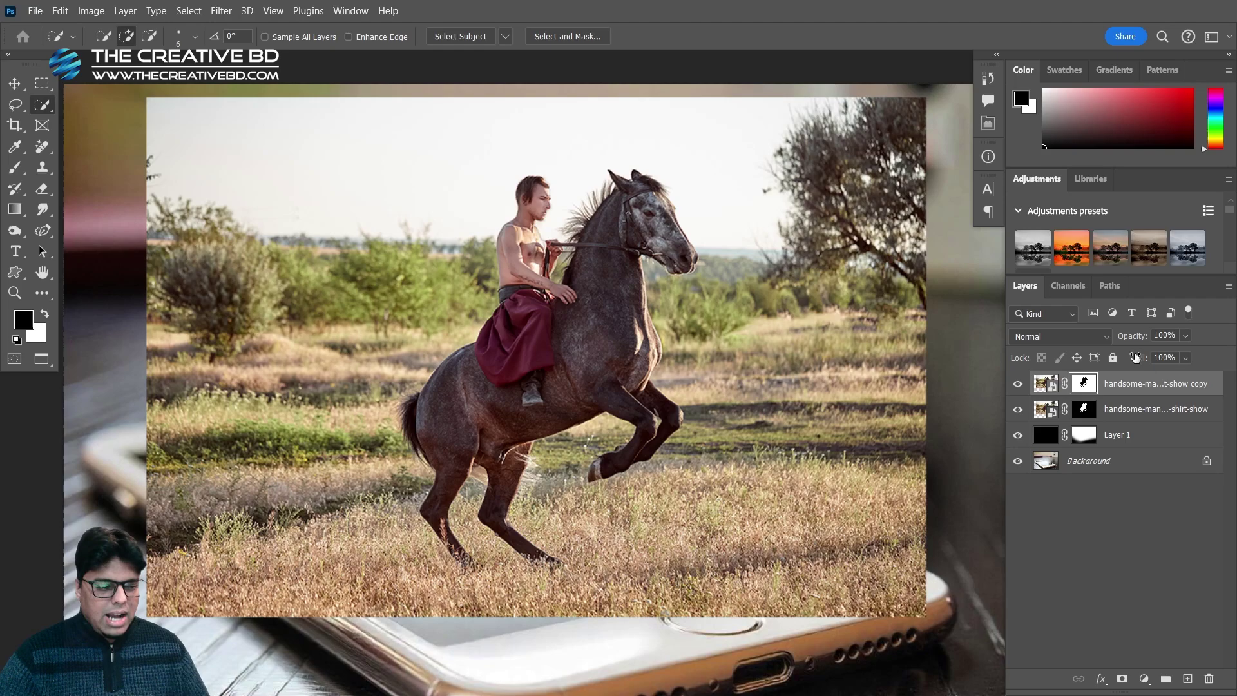
left_click(1018, 384)
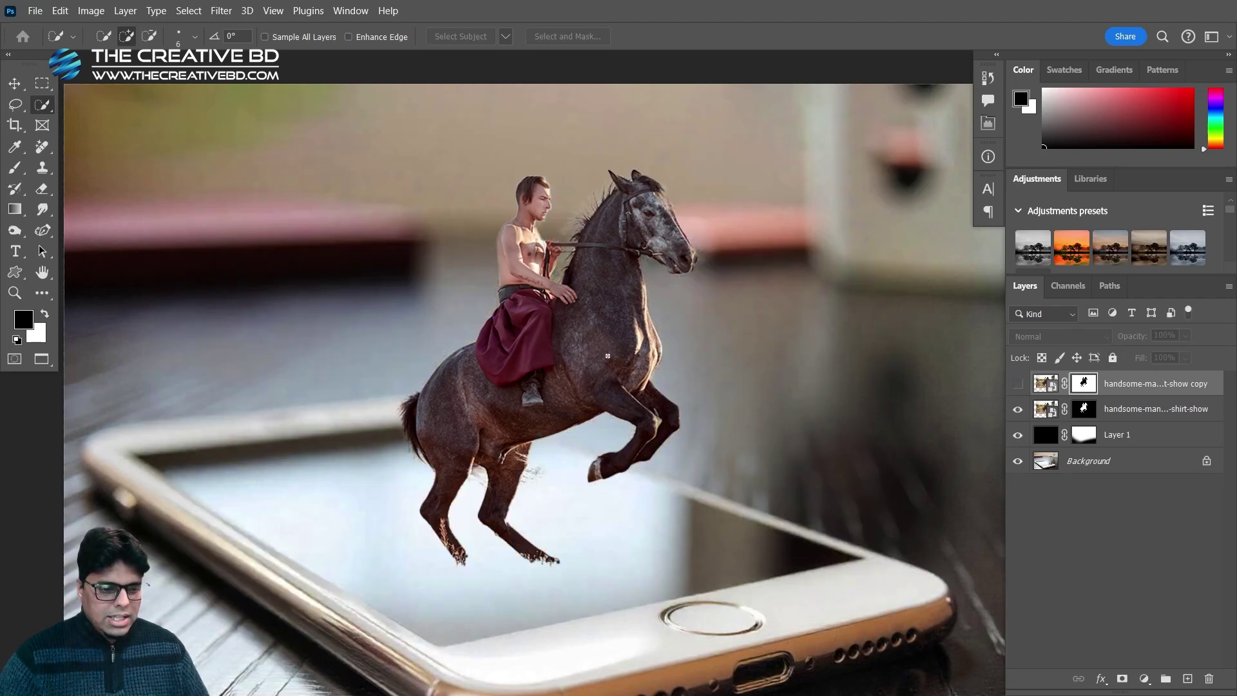
left_click(1026, 387)
left_click(1023, 412)
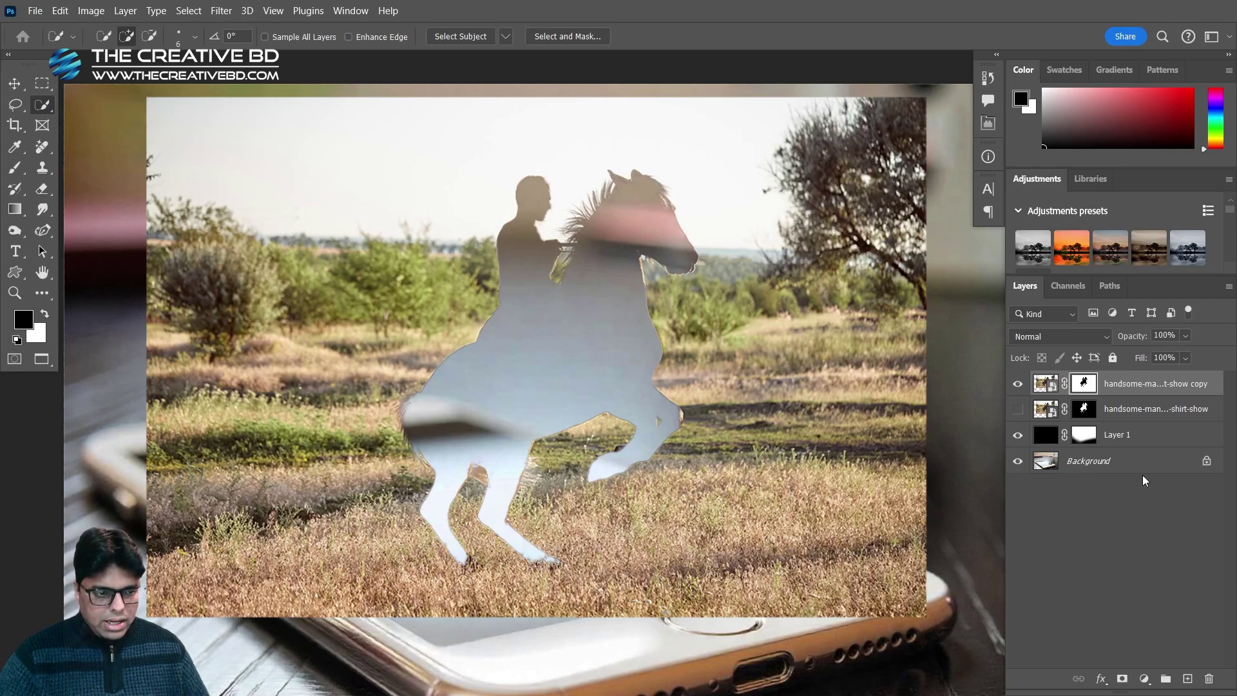
left_click(1019, 411)
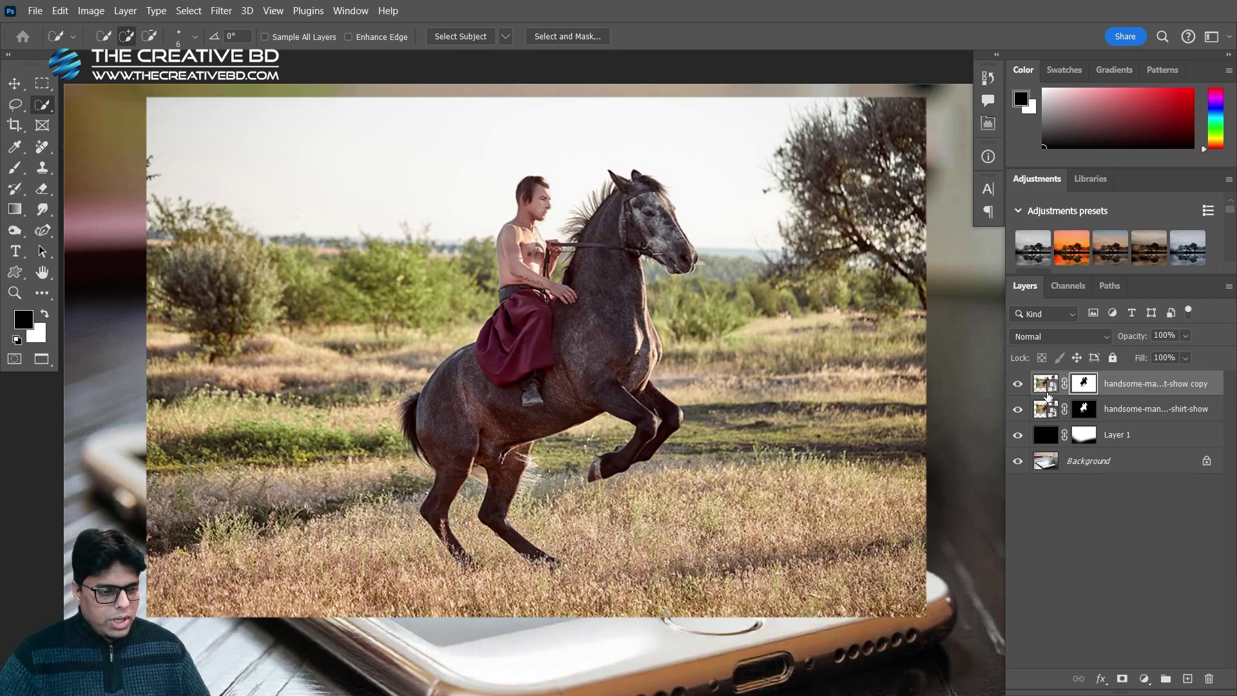
Hide every layer except Background to expose the original phone photo
left_click_drag(1019, 397, 1017, 487)
left_click(1017, 463)
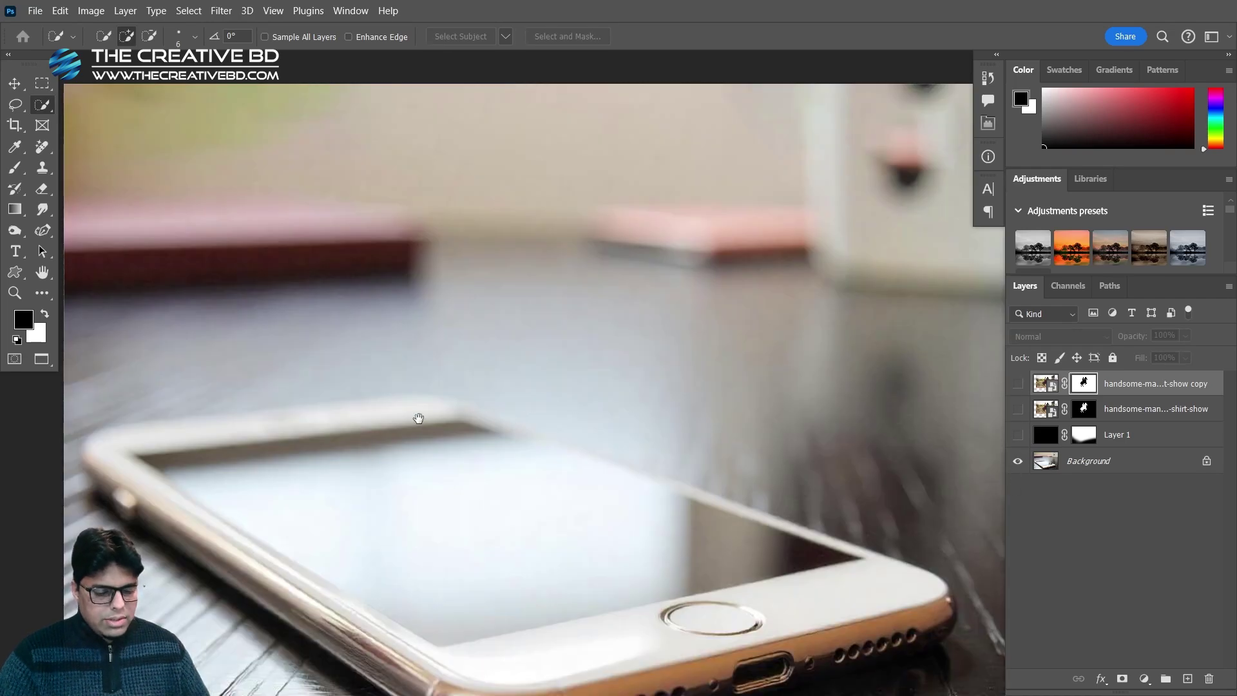
left_click_drag(422, 412, 511, 307)
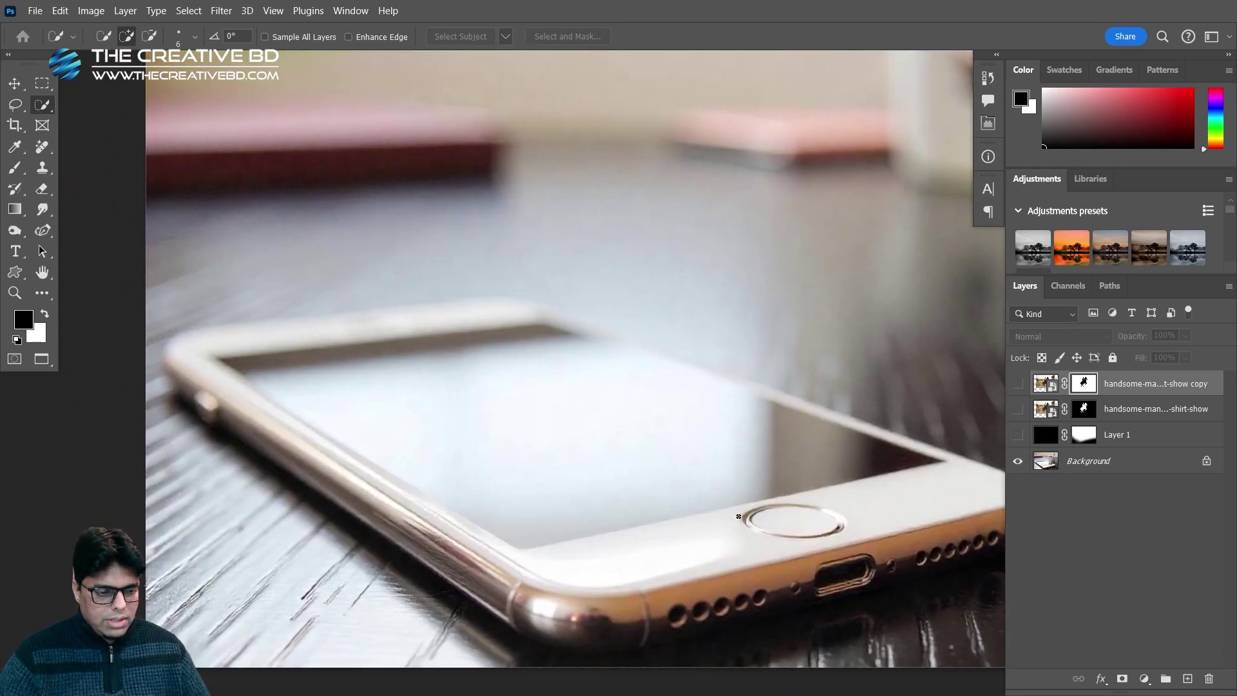
left_click_drag(426, 480, 361, 431)
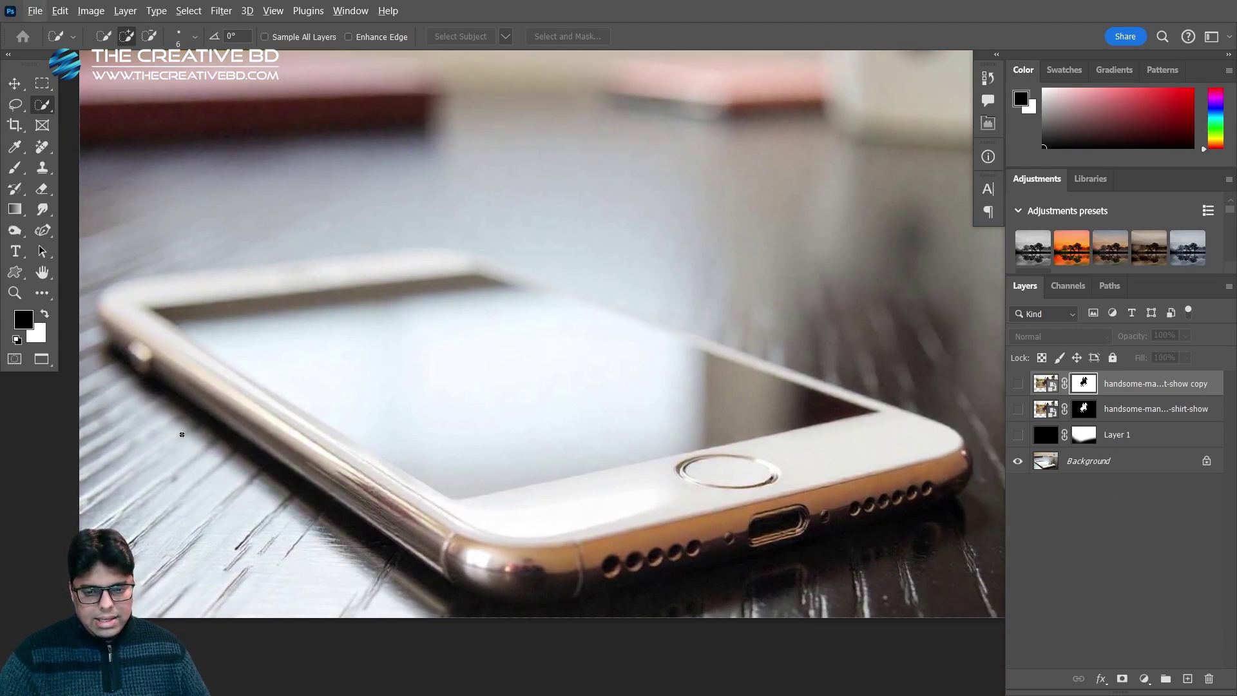
Start a Pen tool path along the phone screen's edge beside the home button, from one corner to the other
right_click(41, 234)
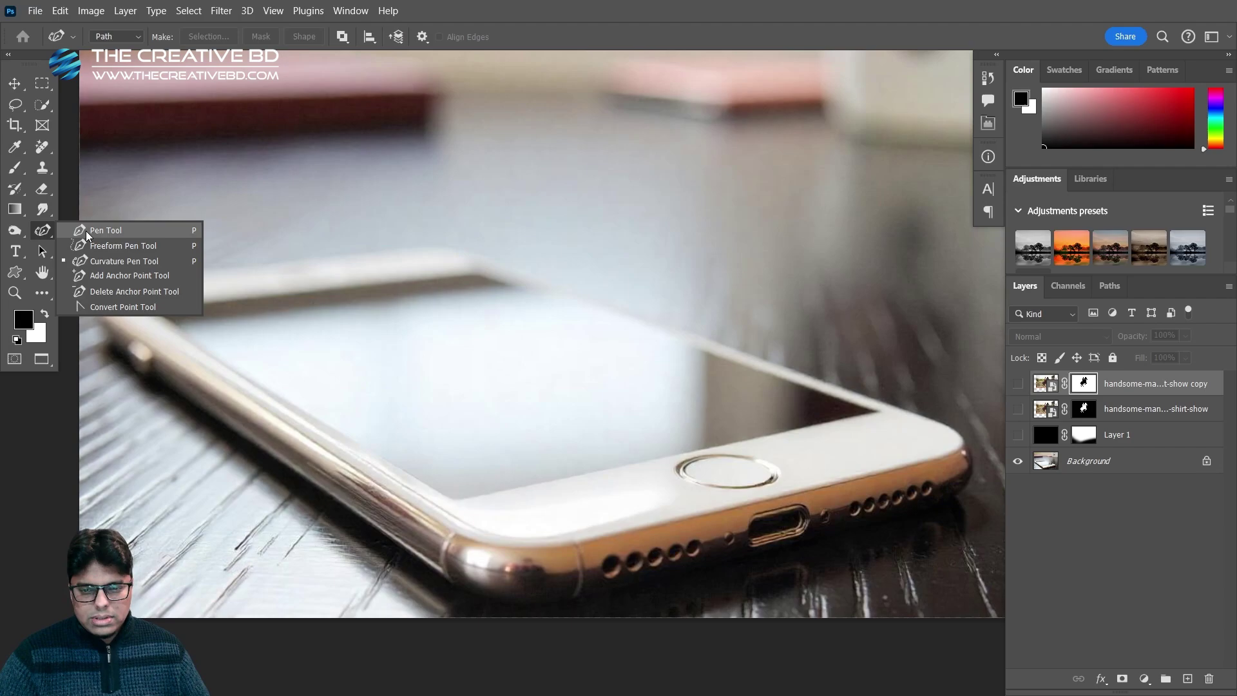
left_click(96, 230)
scroll(625, 320, "up", 5)
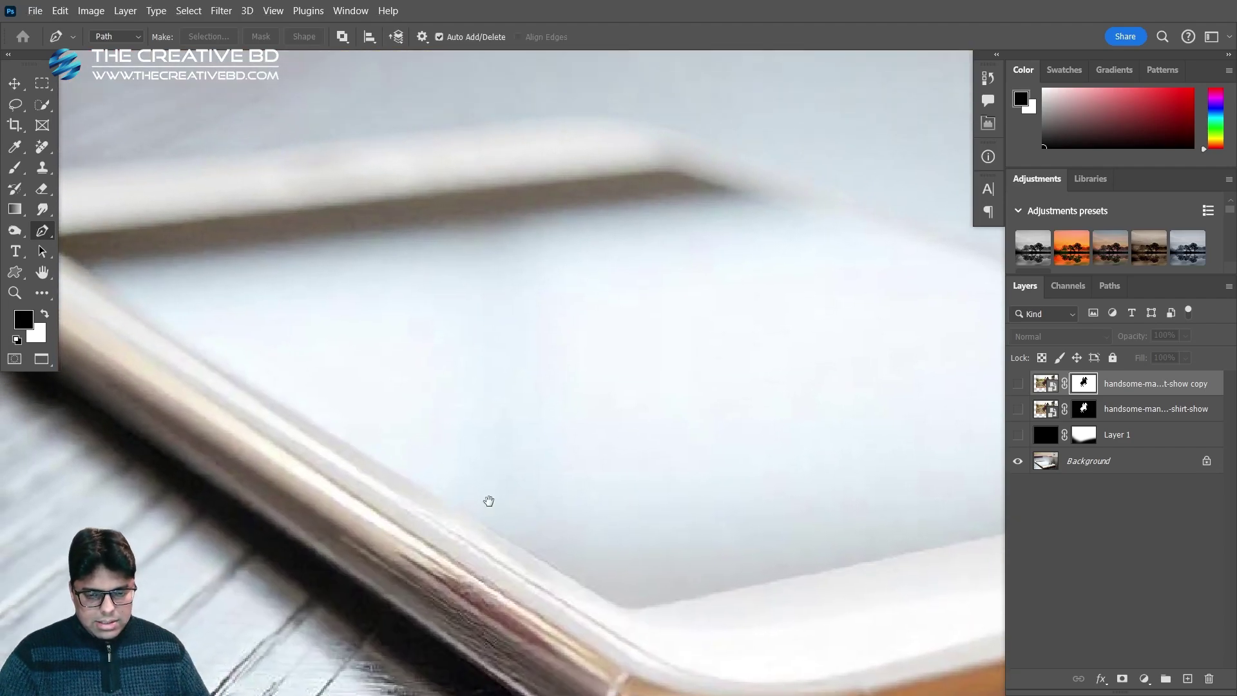
scroll(235, 389, "down", 3)
scroll(107, 215, "up", 3)
scroll(295, 410, "right", 3)
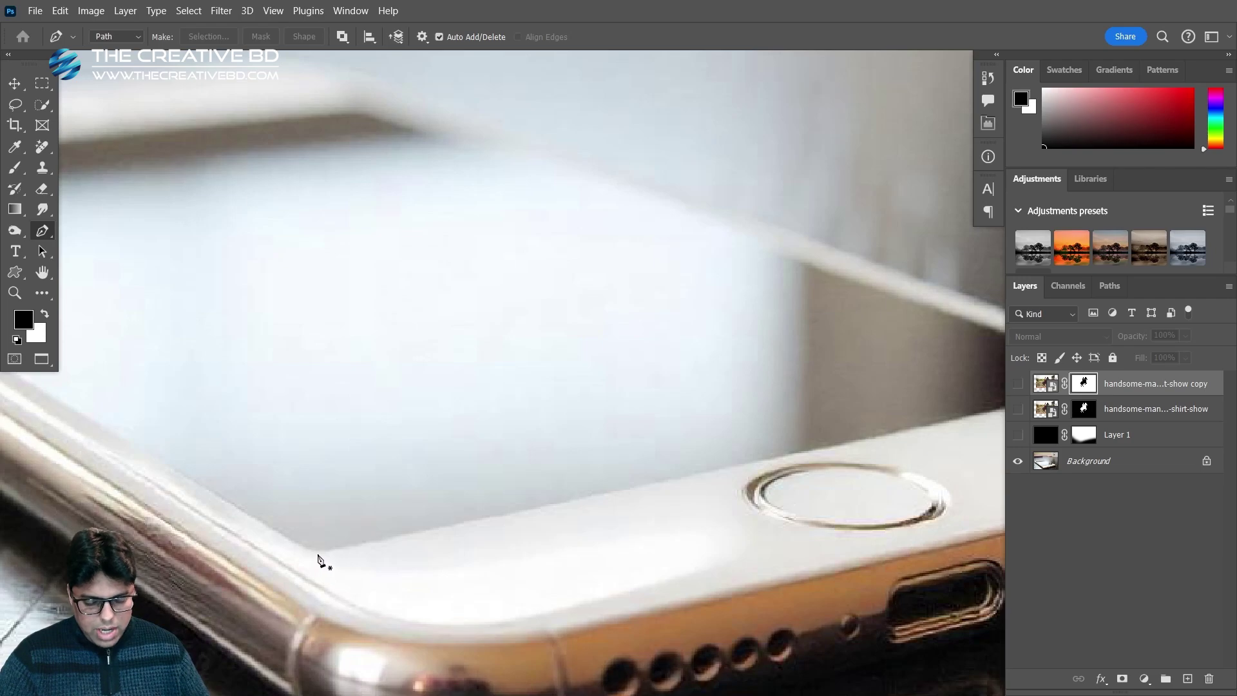
scroll(319, 561, "up", 2)
left_click(319, 558)
scroll(571, 503, "up", 3)
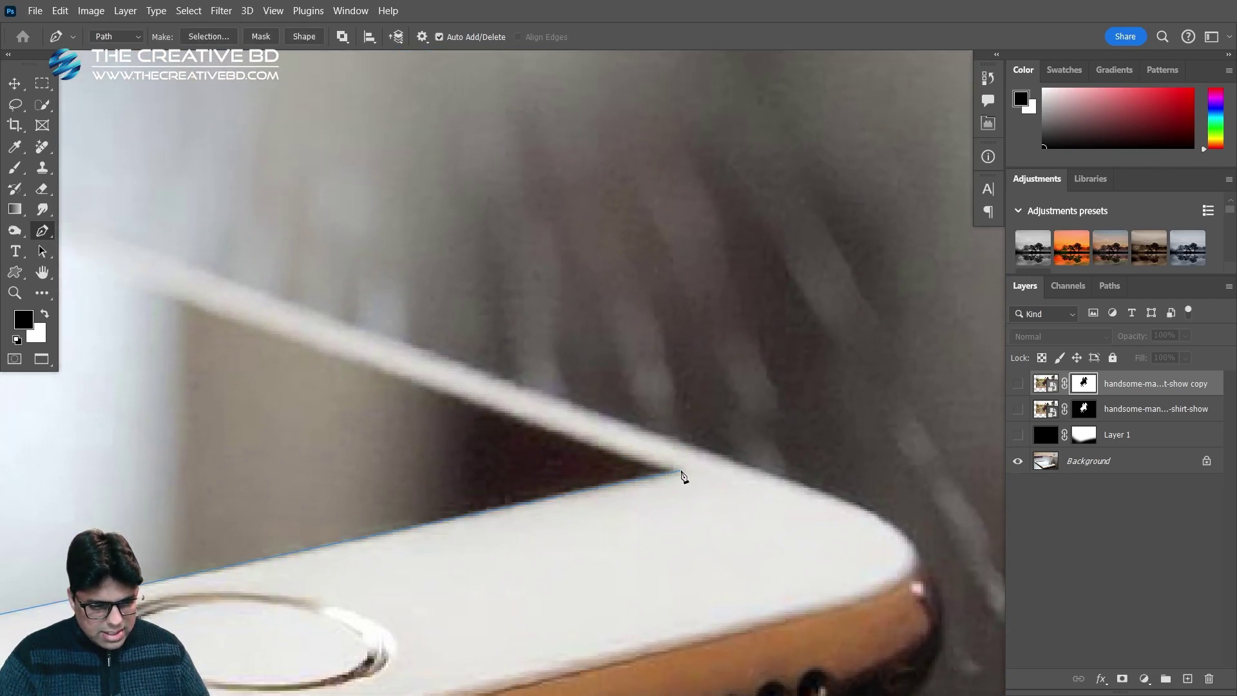
left_click(681, 469)
Continue the path around the phone screen's far corners along its long and upper edges
scroll(672, 473, "down", 2)
left_click_drag(613, 491, 787, 540)
scroll(786, 539, "down", 2)
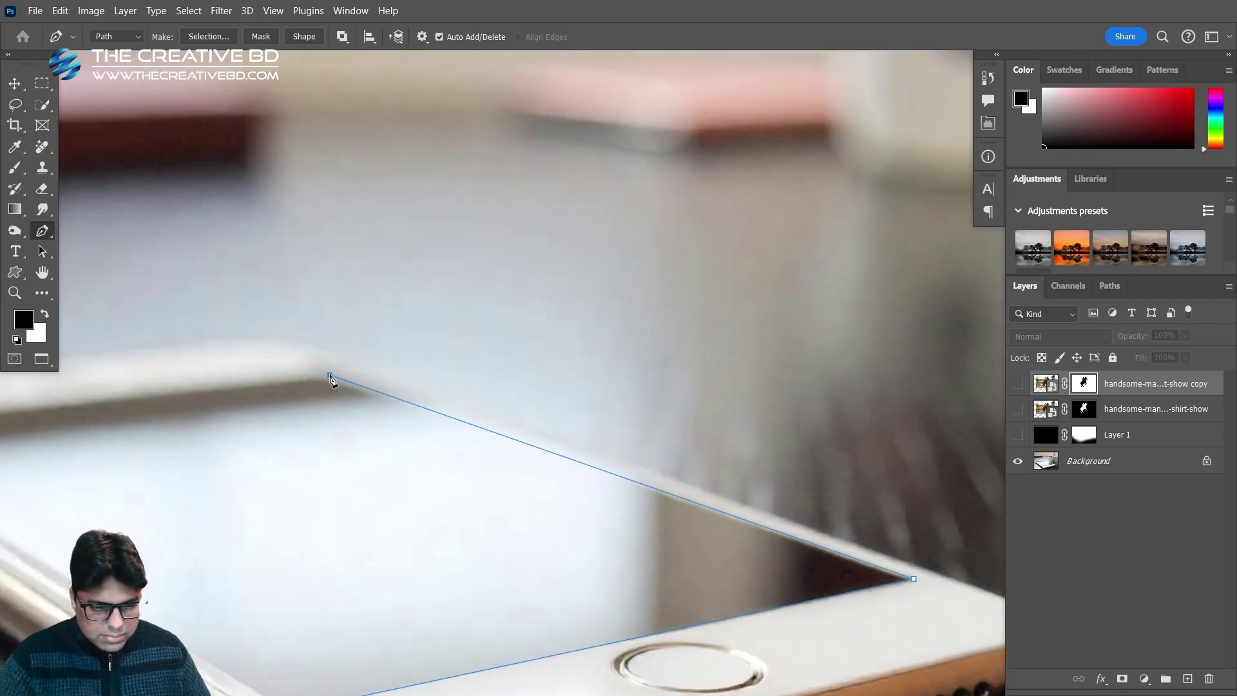
left_click_drag(289, 497, 652, 434)
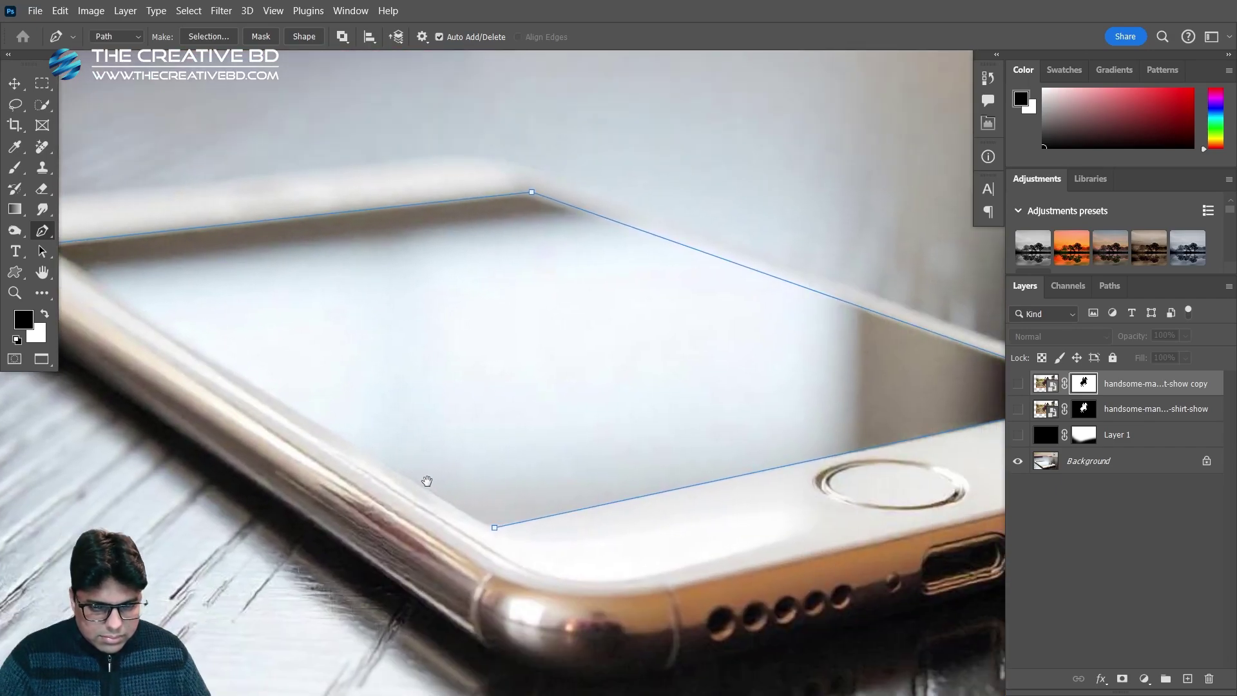
left_click_drag(649, 606, 426, 480)
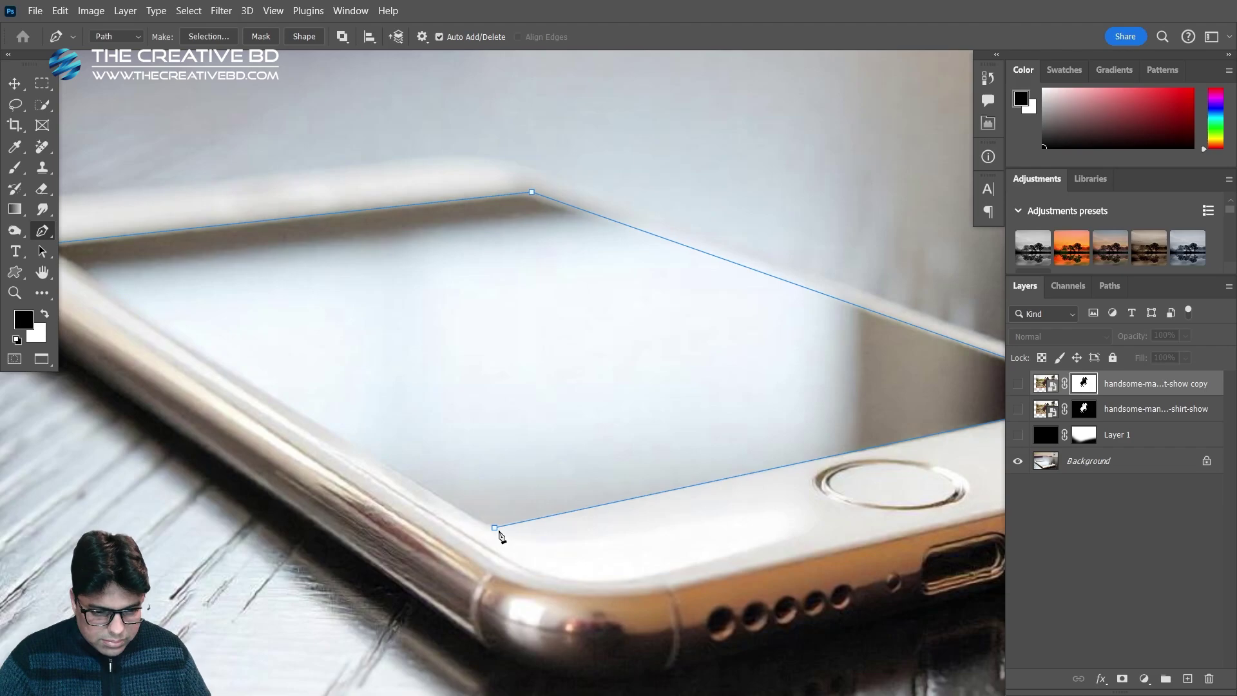
Close the path with a slight curve along the screen's remaining long edge and convert it into a selection
left_click(540, 561)
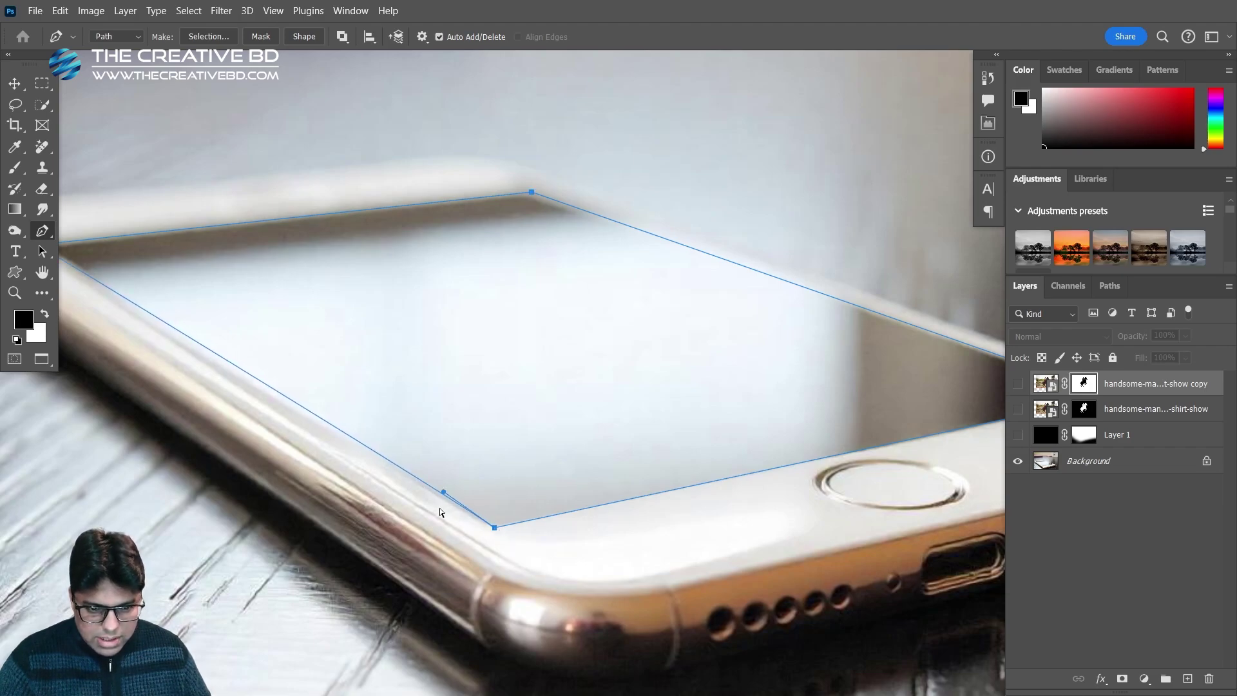
left_click_drag(444, 496, 309, 424)
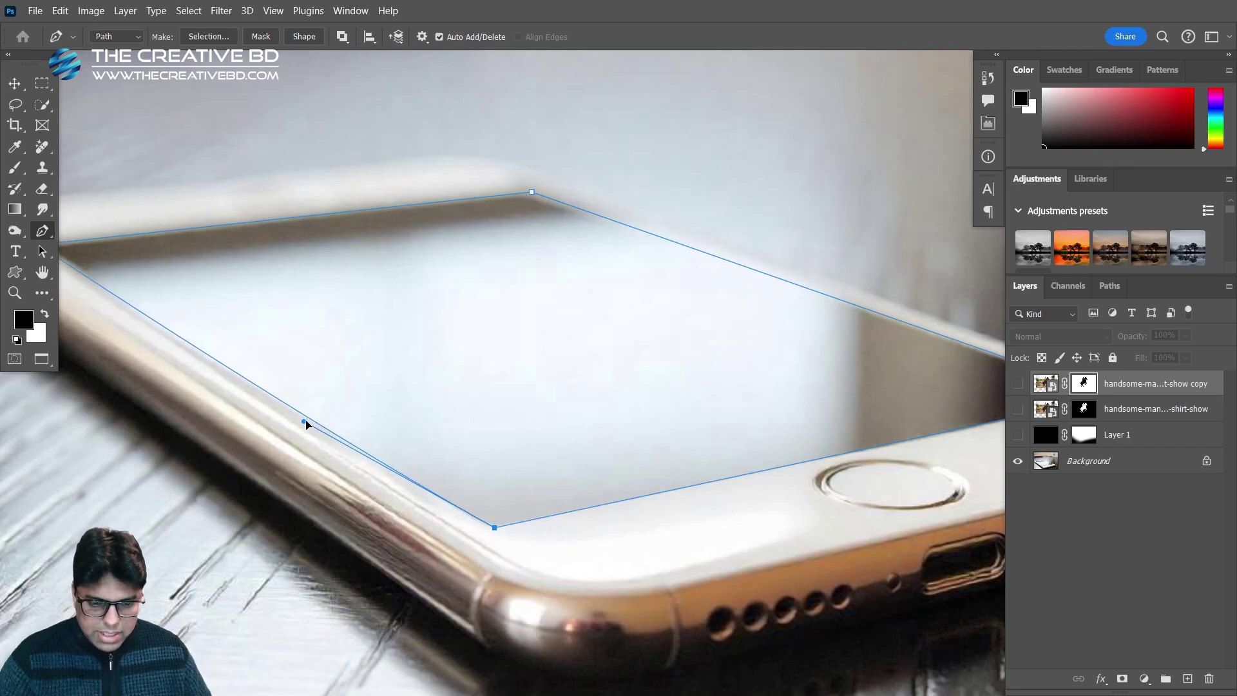
scroll(560, 451, "down", 1)
left_click_drag(855, 407, 667, 417)
scroll(580, 438, "down", 1)
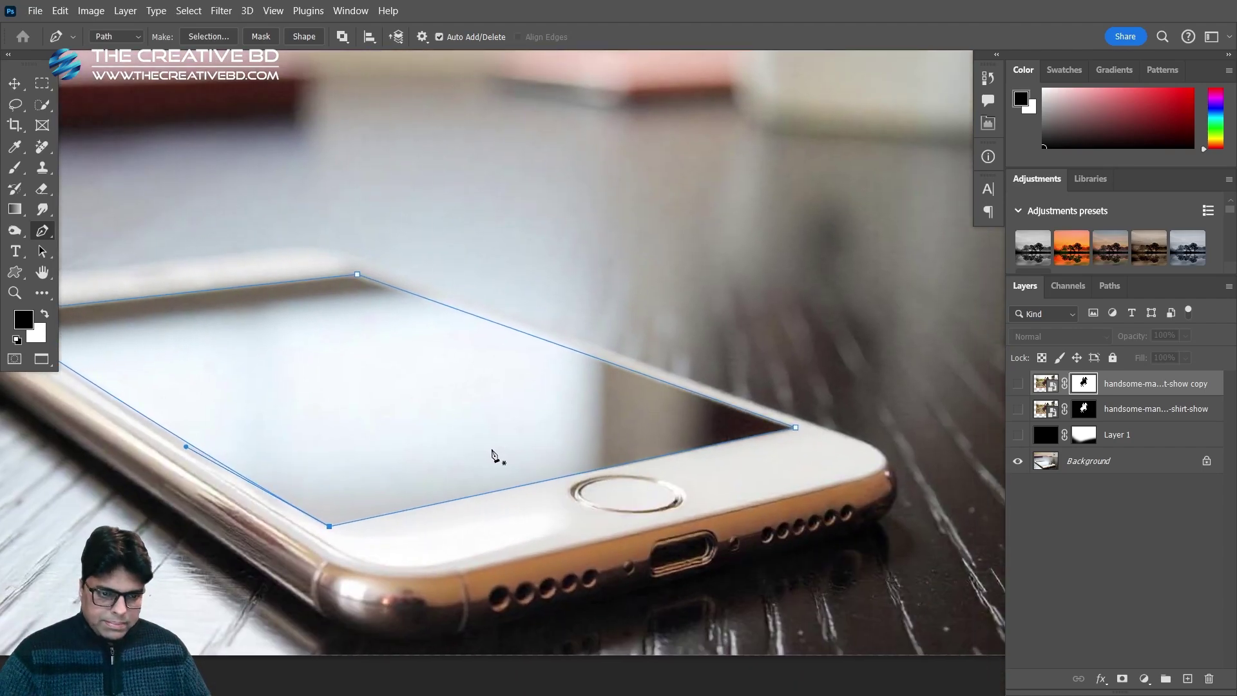
scroll(426, 445, "down", 1)
scroll(399, 419, "down", 1)
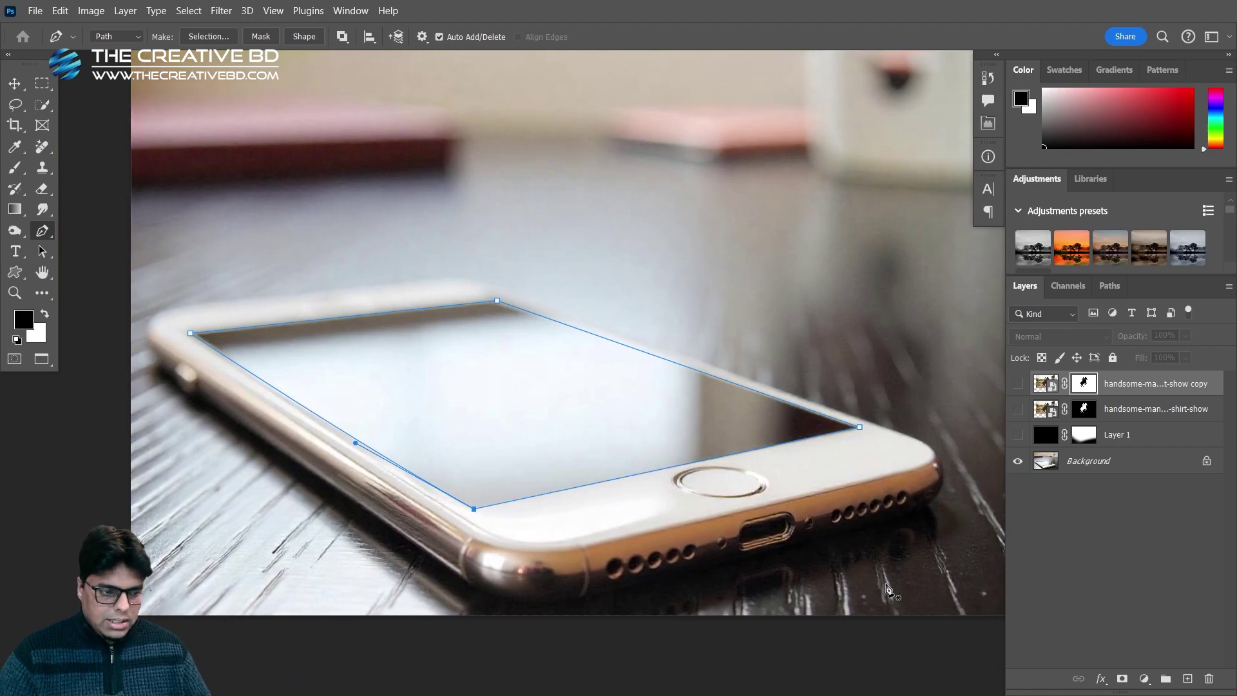
key("ctrl+Return")
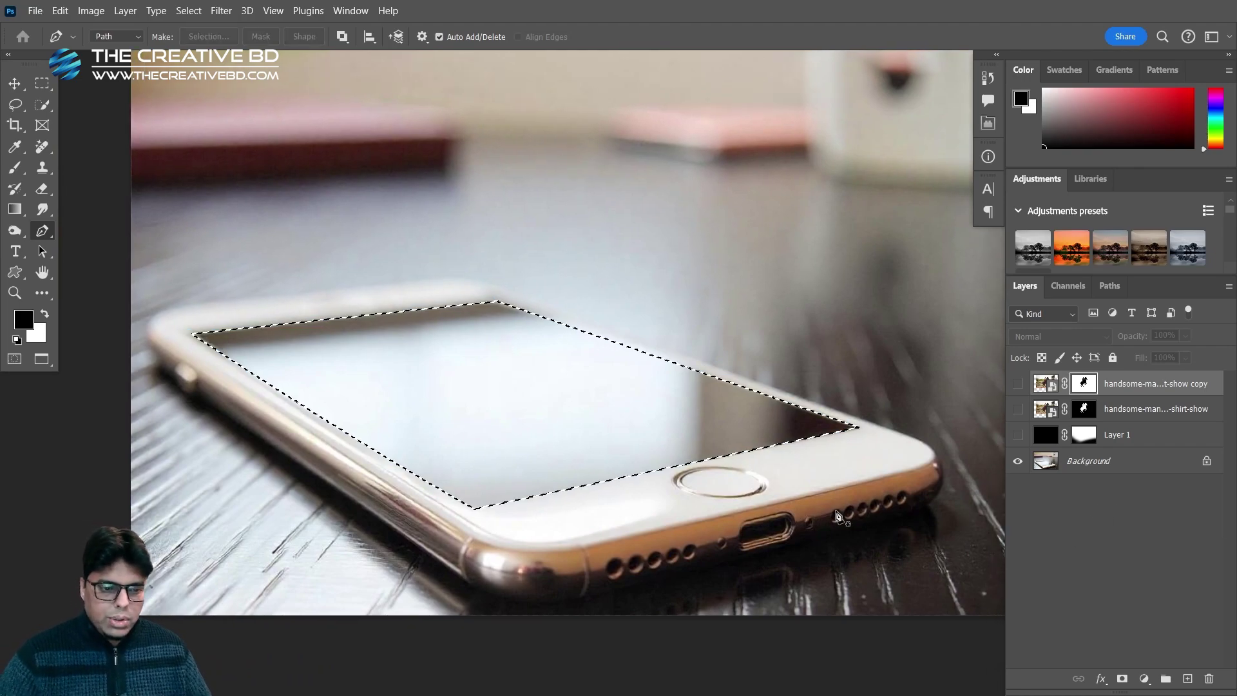
Show the landscape copy layer, fill its mask with black everywhere outside the phone screen selection, and deselect
left_click(1017, 384)
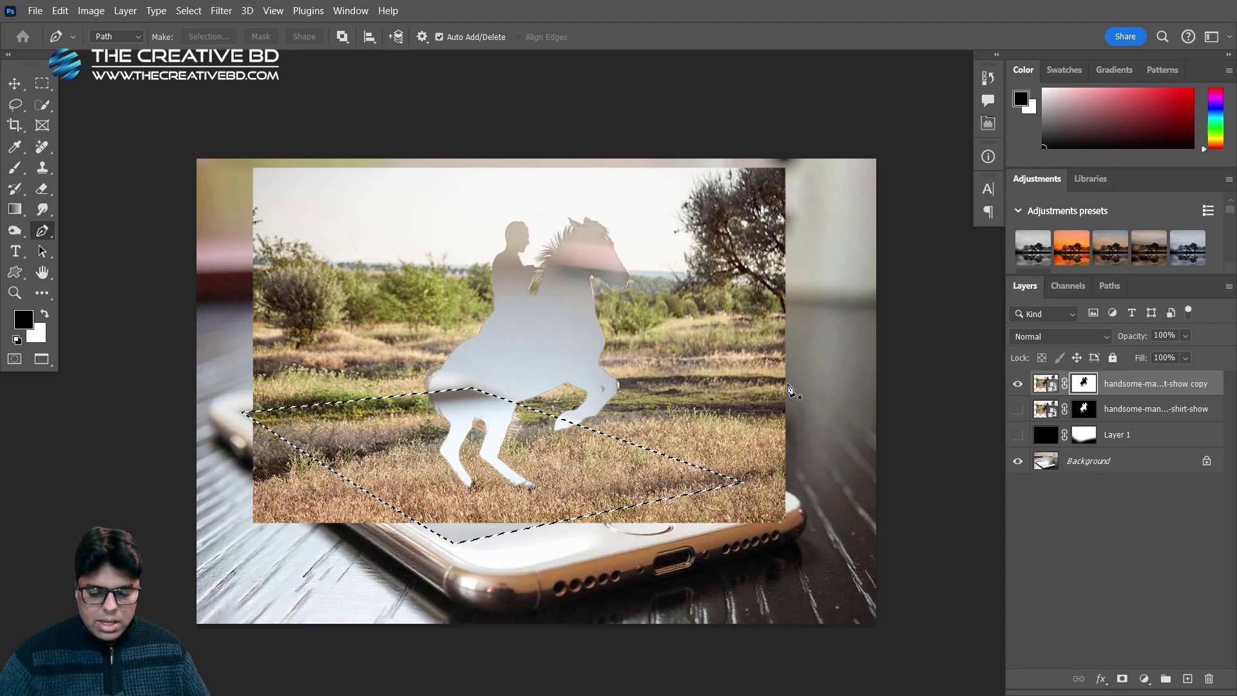
key("ctrl+shift+i")
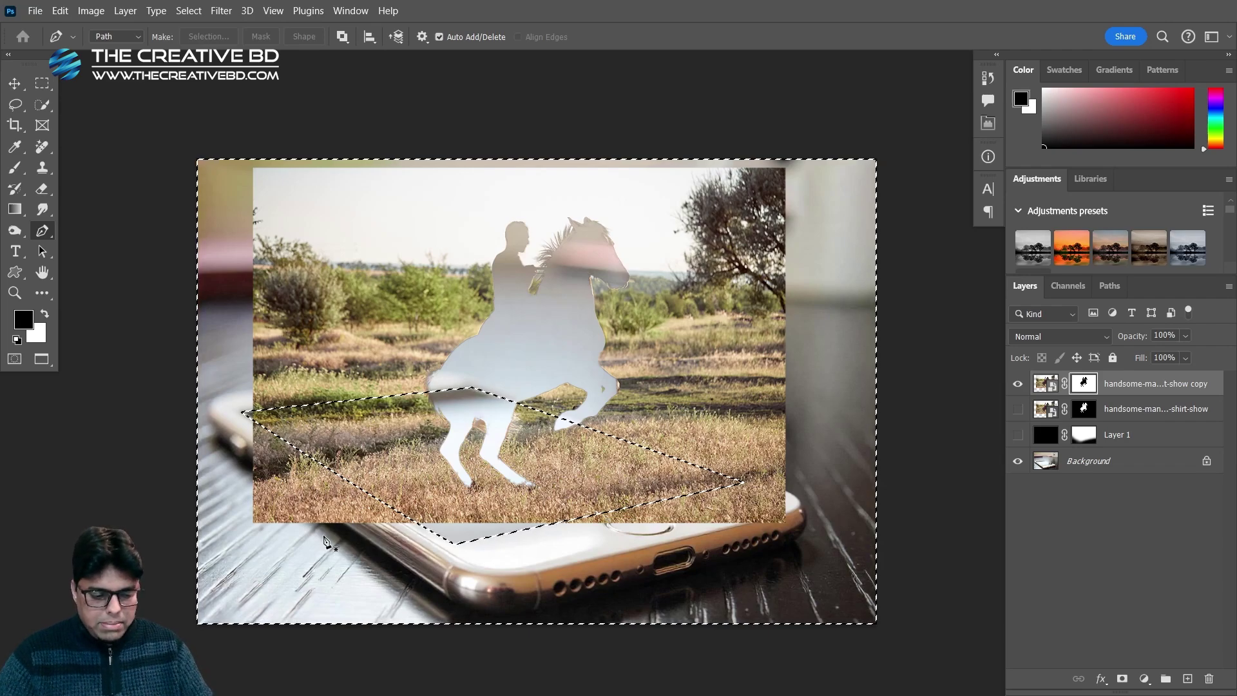
key("alt+BackSpace")
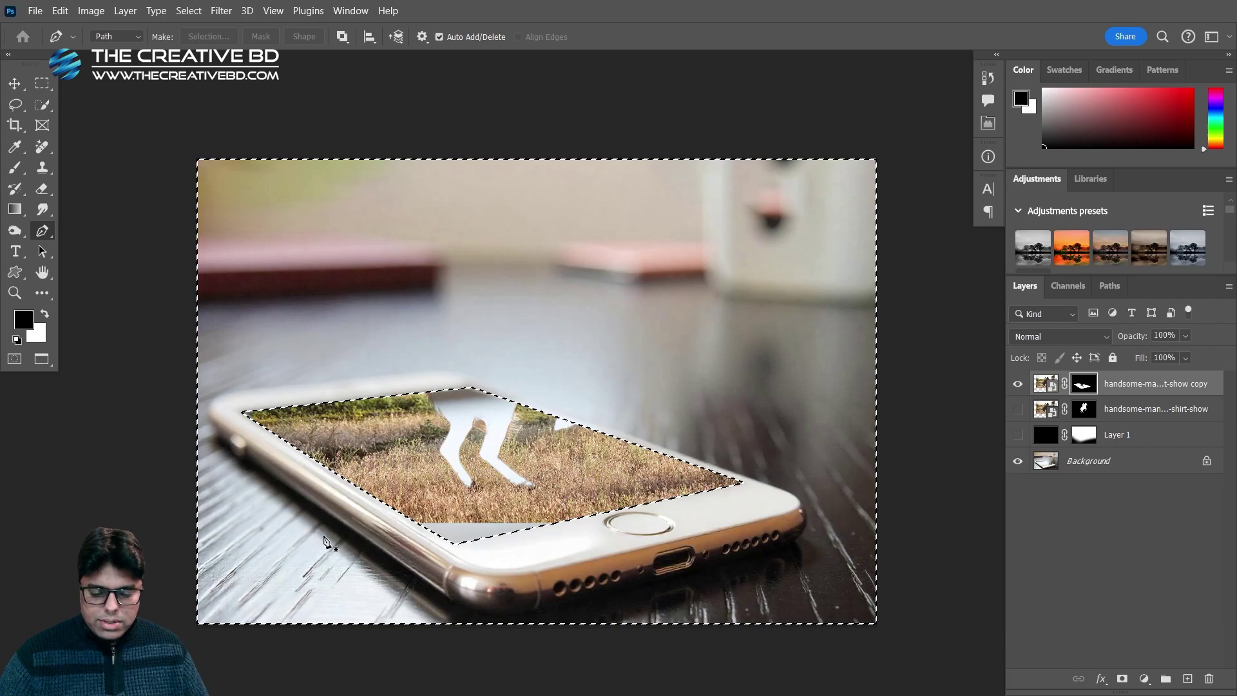
key("ctrl+d")
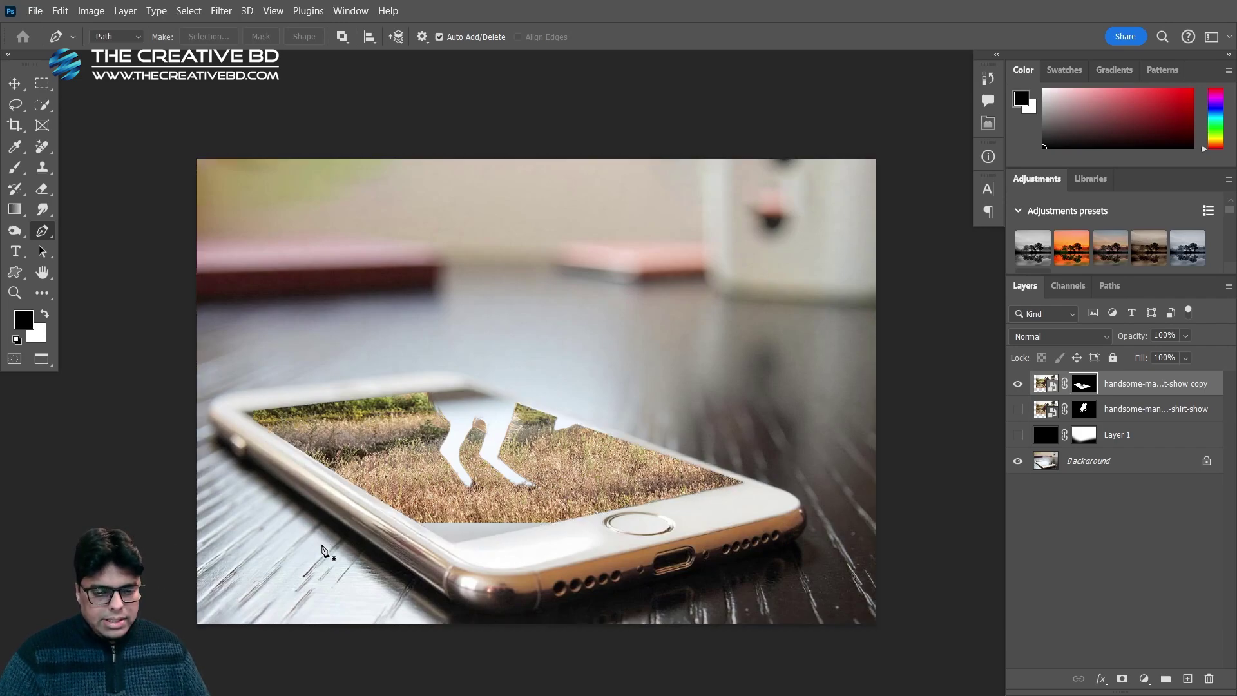
Rasterize the landscape copy layer so its image can be edited directly
scroll(326, 553, "up", 2)
scroll(425, 573, "down", 1)
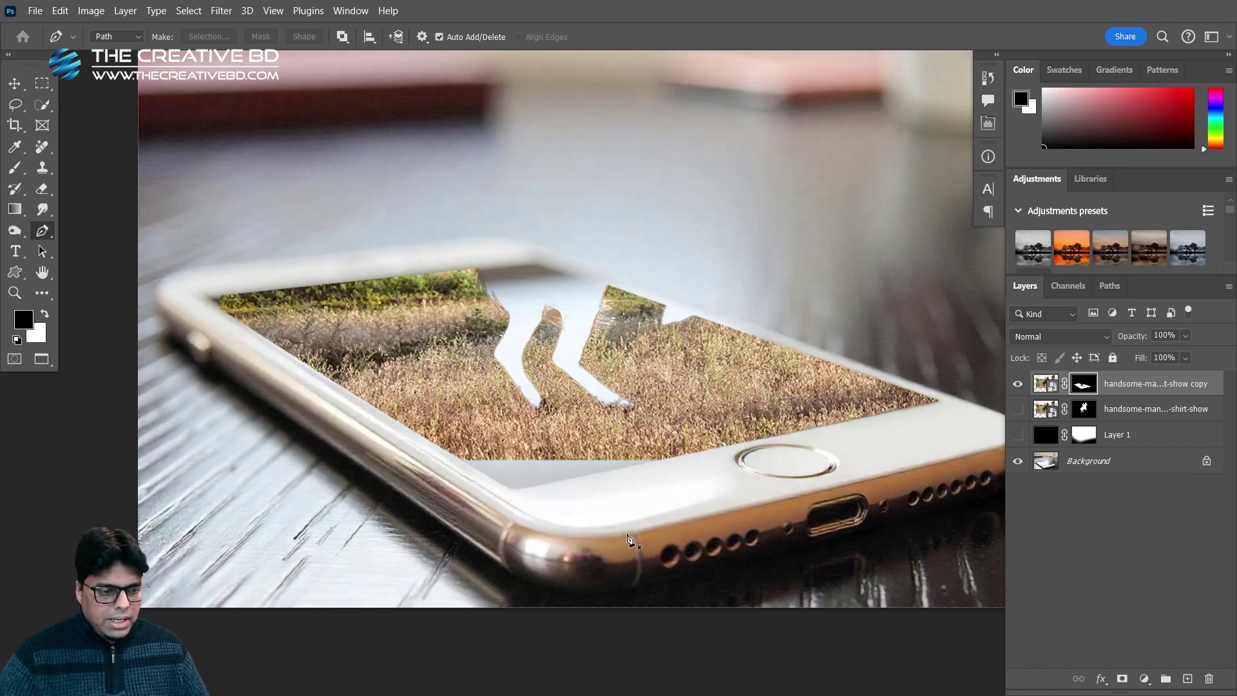
left_click(1045, 386)
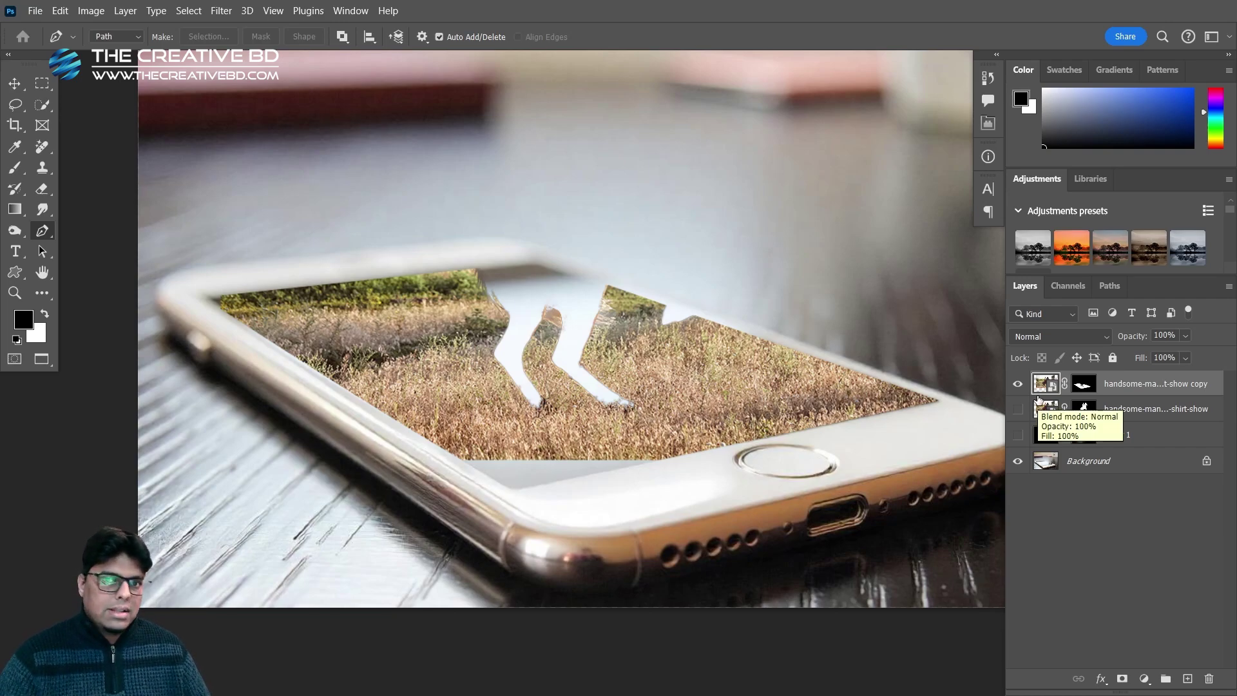
right_click(1138, 385)
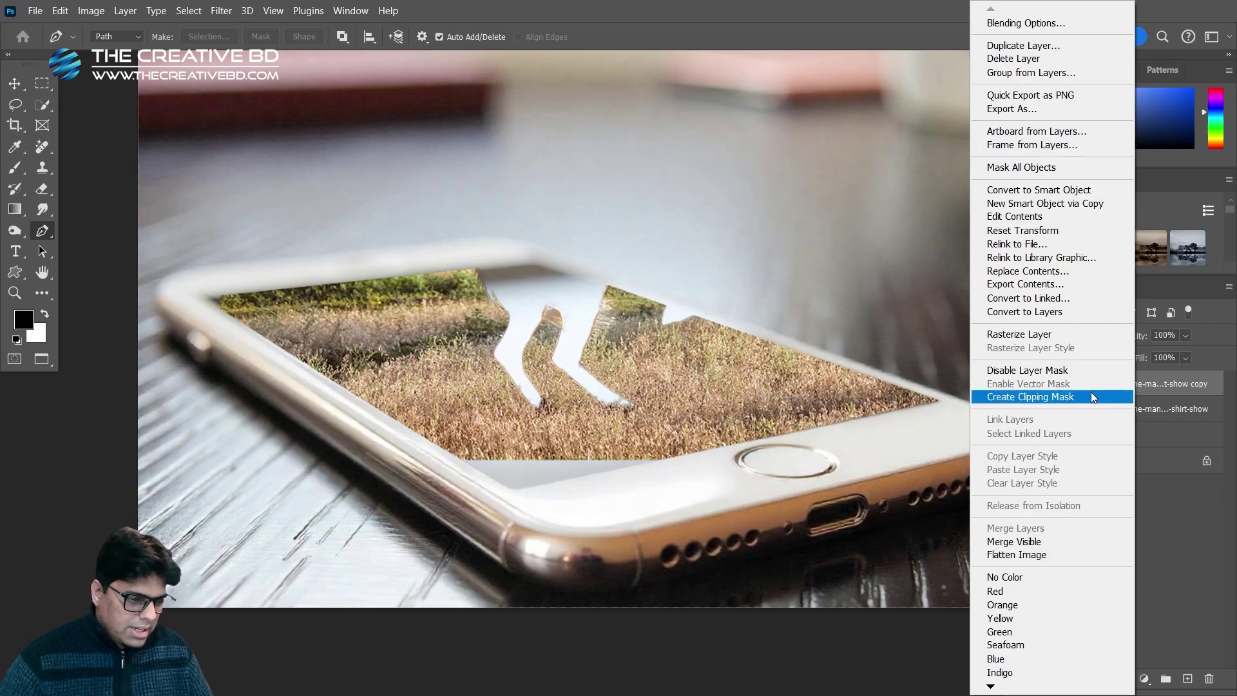
left_click(1028, 341)
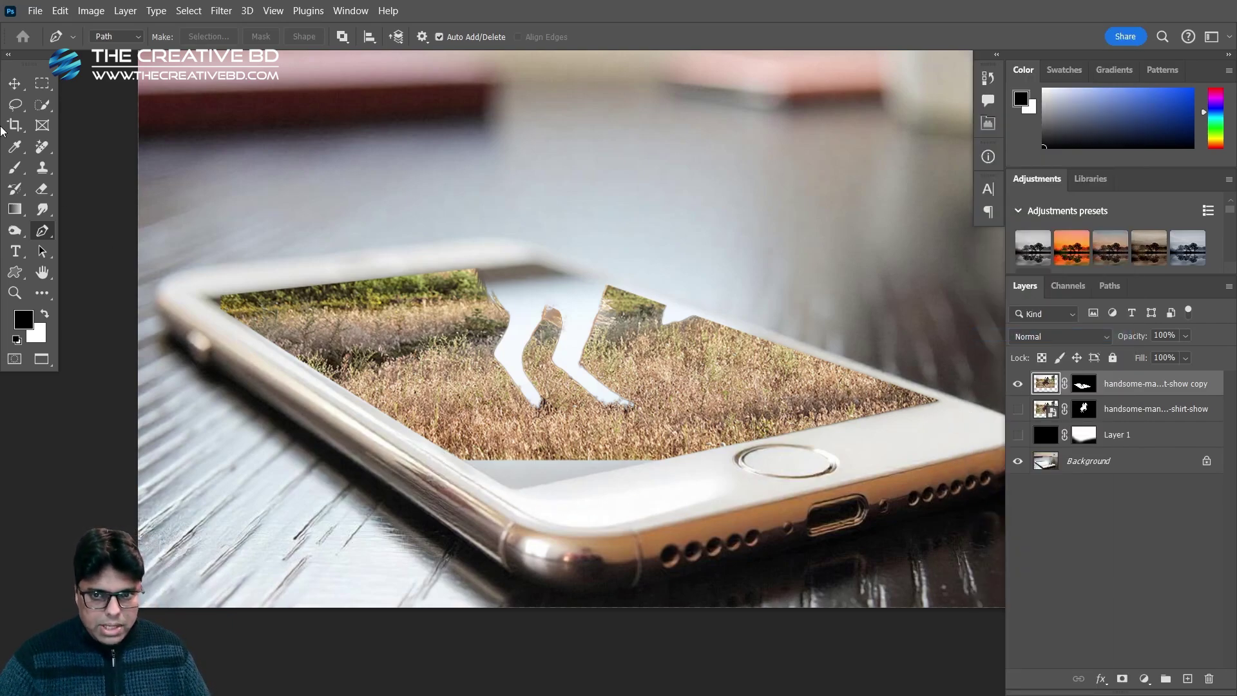
Lasso the empty strip of the phone screen near the home button, fill it with Content-Aware at 100% opacity, and deselect
left_click_drag(16, 104, 55, 103)
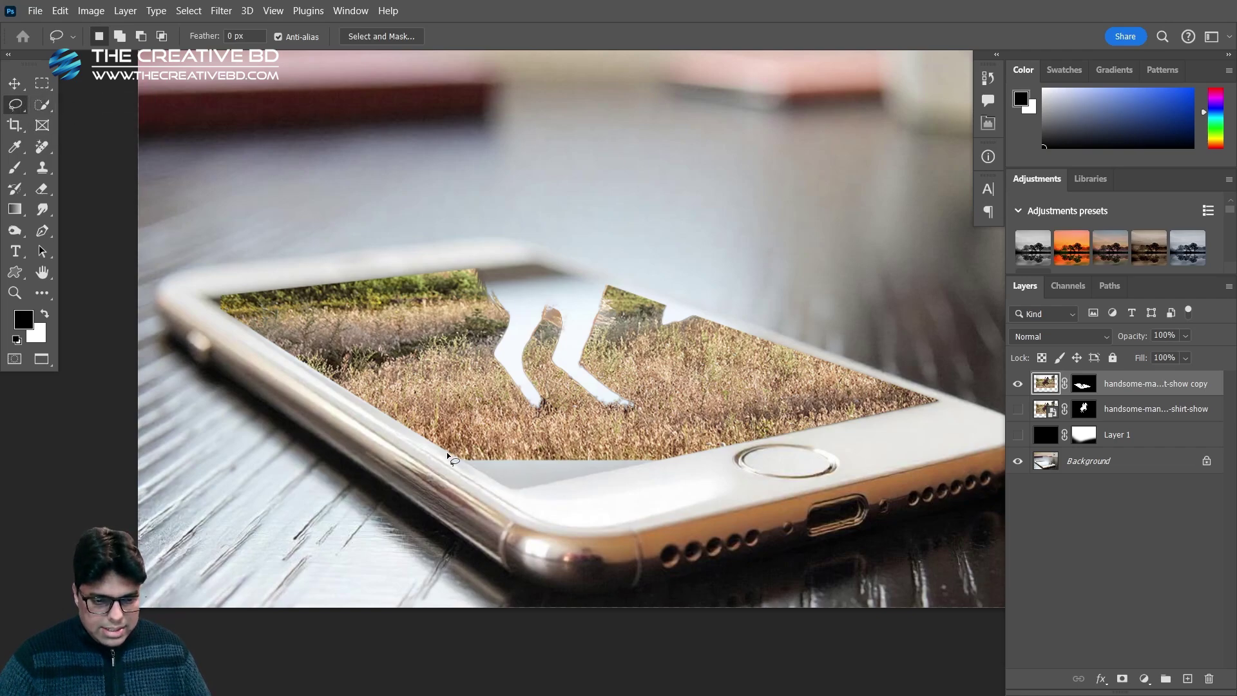
mouse_move(460, 447)
left_mouse_down()
mouse_move(585, 436)
mouse_move(699, 465)
mouse_move(654, 507)
mouse_move(544, 522)
mouse_move(461, 496)
mouse_move(431, 458)
left_mouse_up()
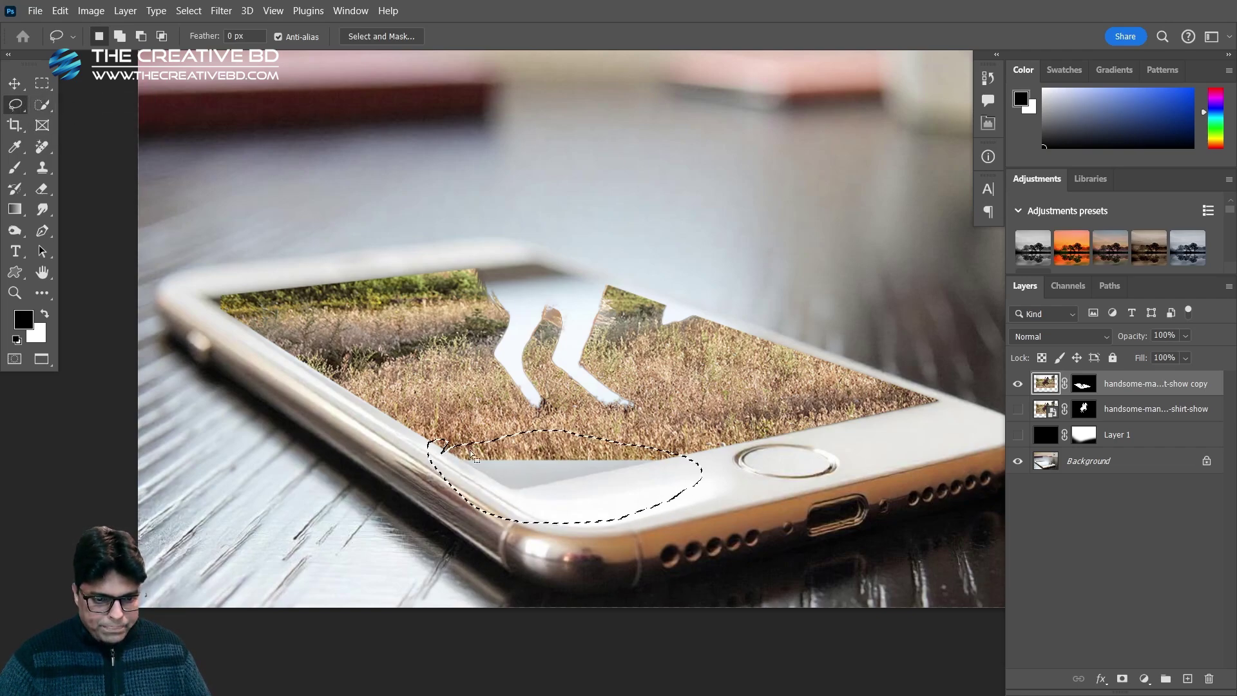
right_click(539, 471)
left_click(565, 294)
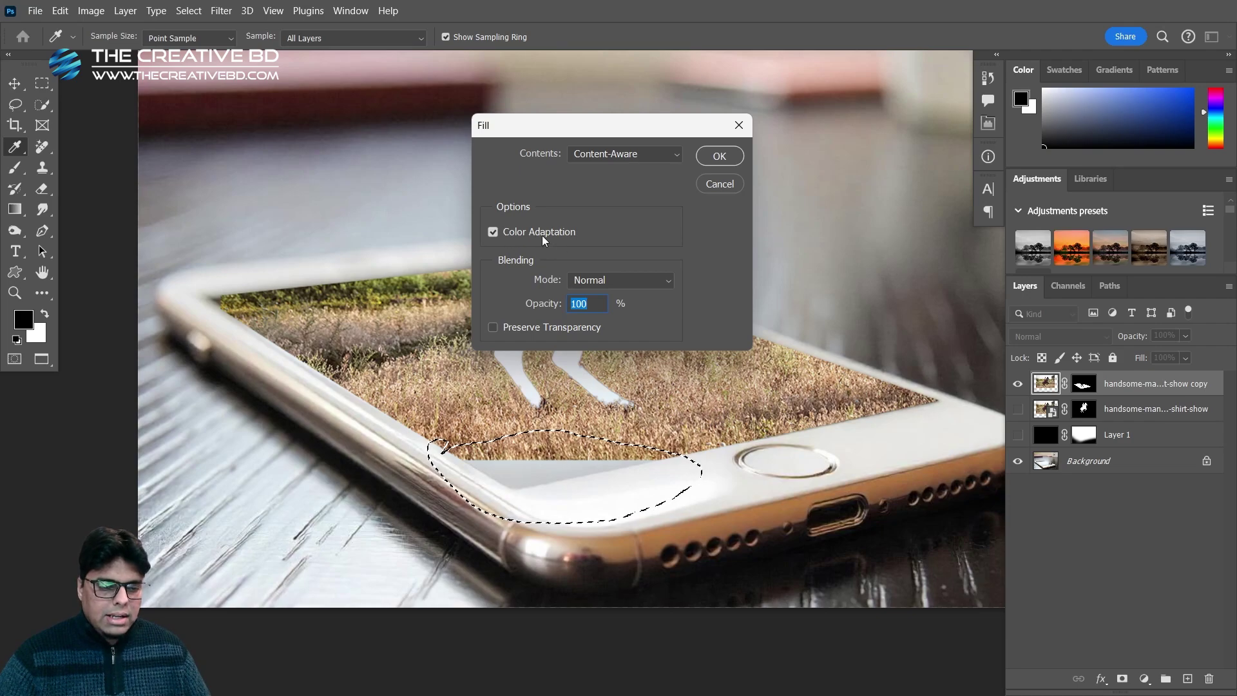
left_click(719, 156)
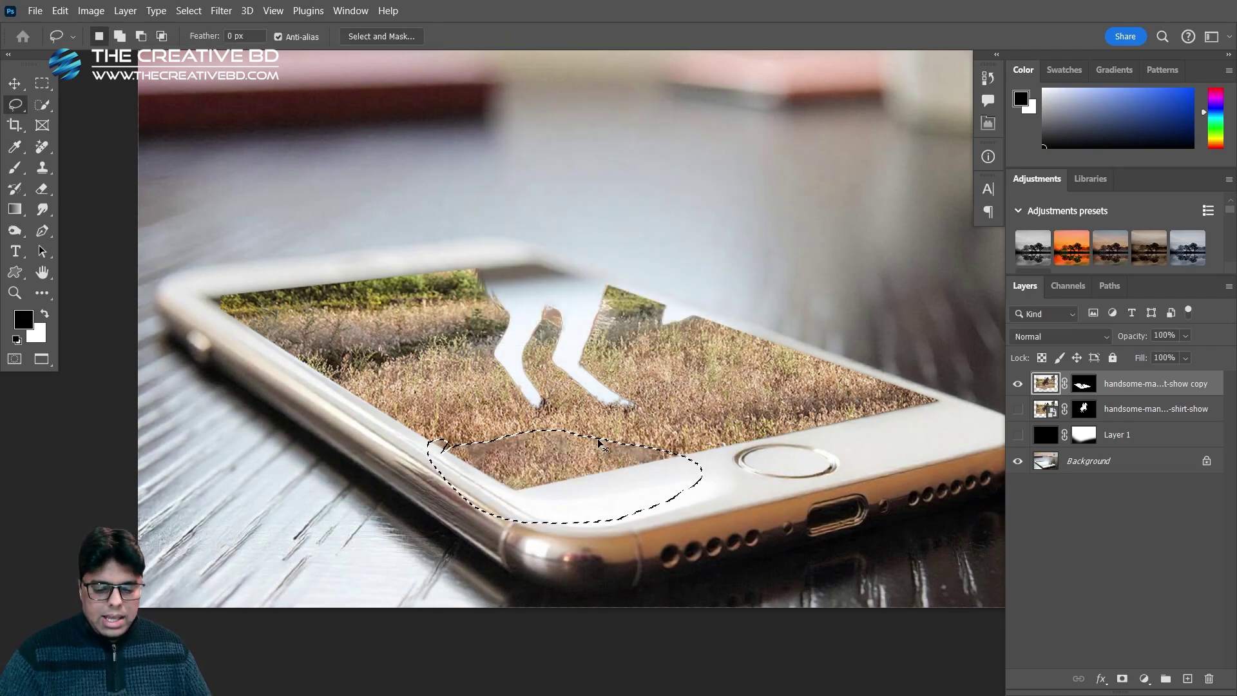
key("ctrl+d")
Try to lasso and Content-Aware fill the small empty area at the phone screen's far-left corner, and deselect
mouse_move(234, 298)
left_mouse_down()
mouse_move(251, 287)
mouse_move(196, 293)
mouse_move(236, 297)
left_mouse_up()
right_click(235, 296)
left_click(278, 496)
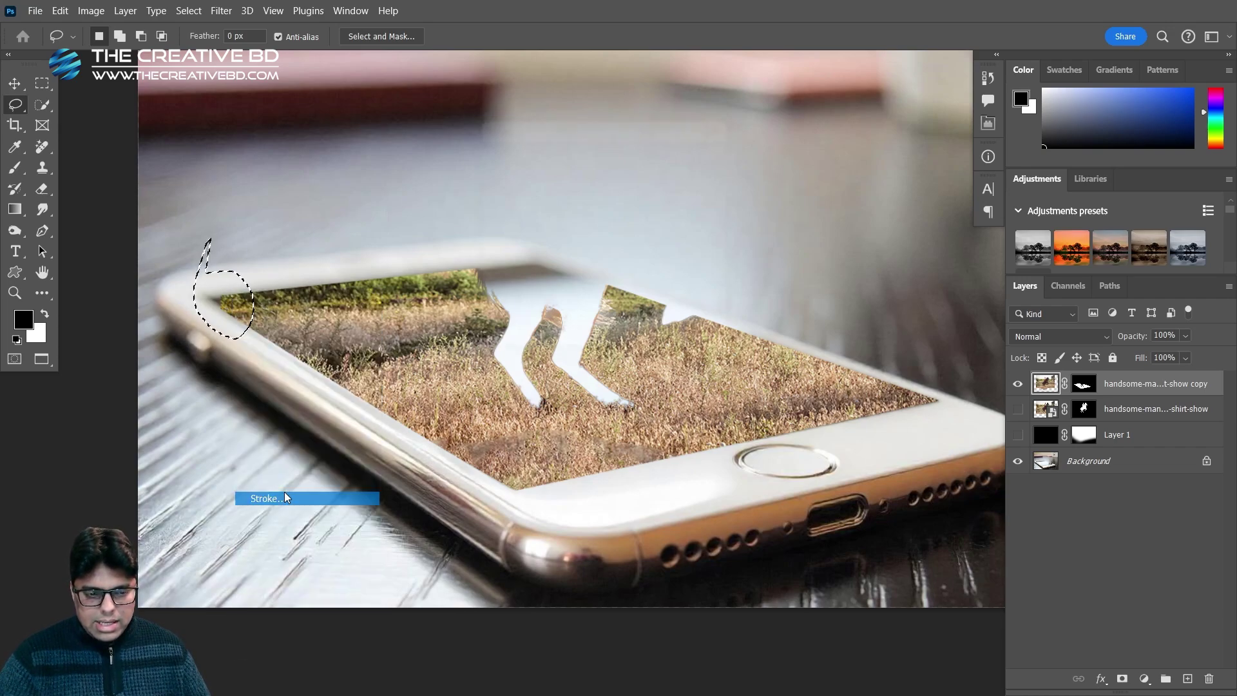
left_click(722, 180)
right_click(242, 286)
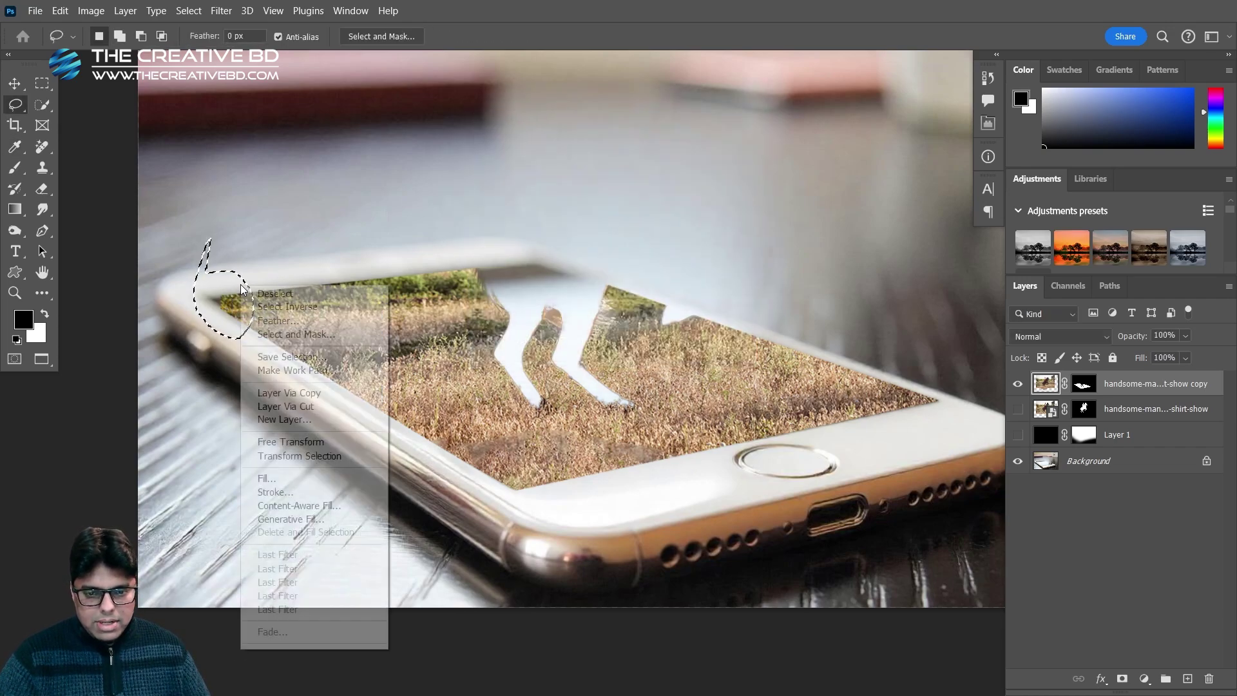
left_click(293, 479)
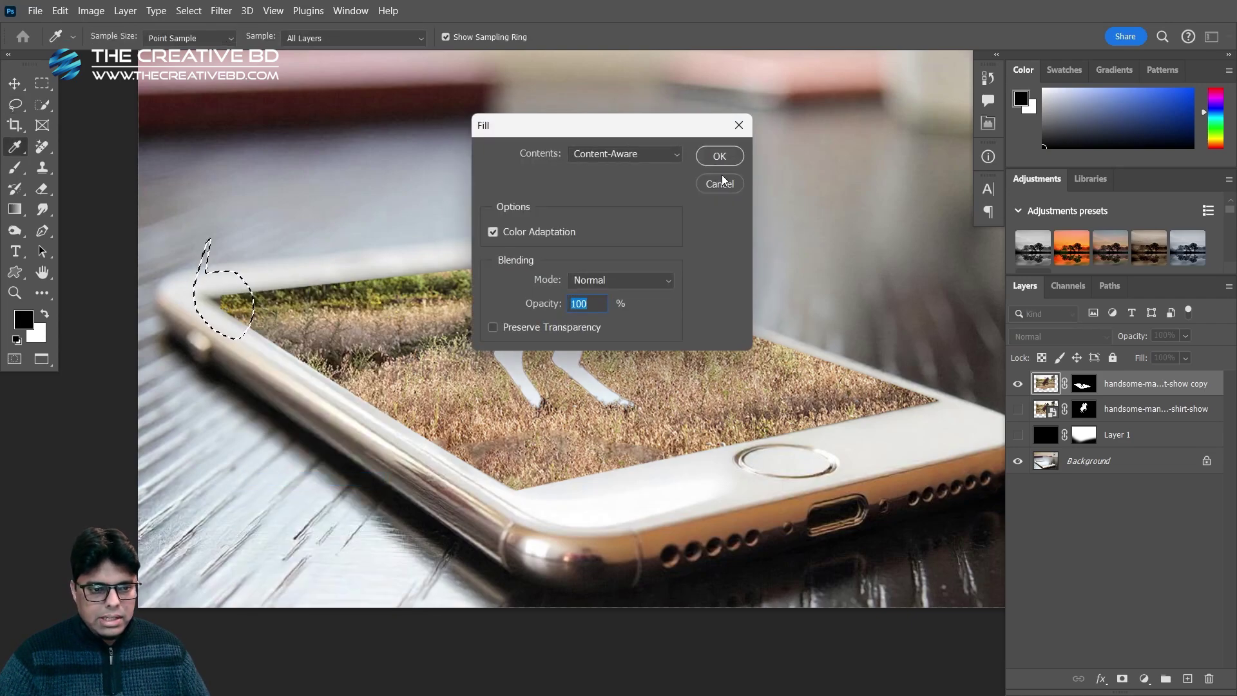
left_click(709, 158)
key("l")
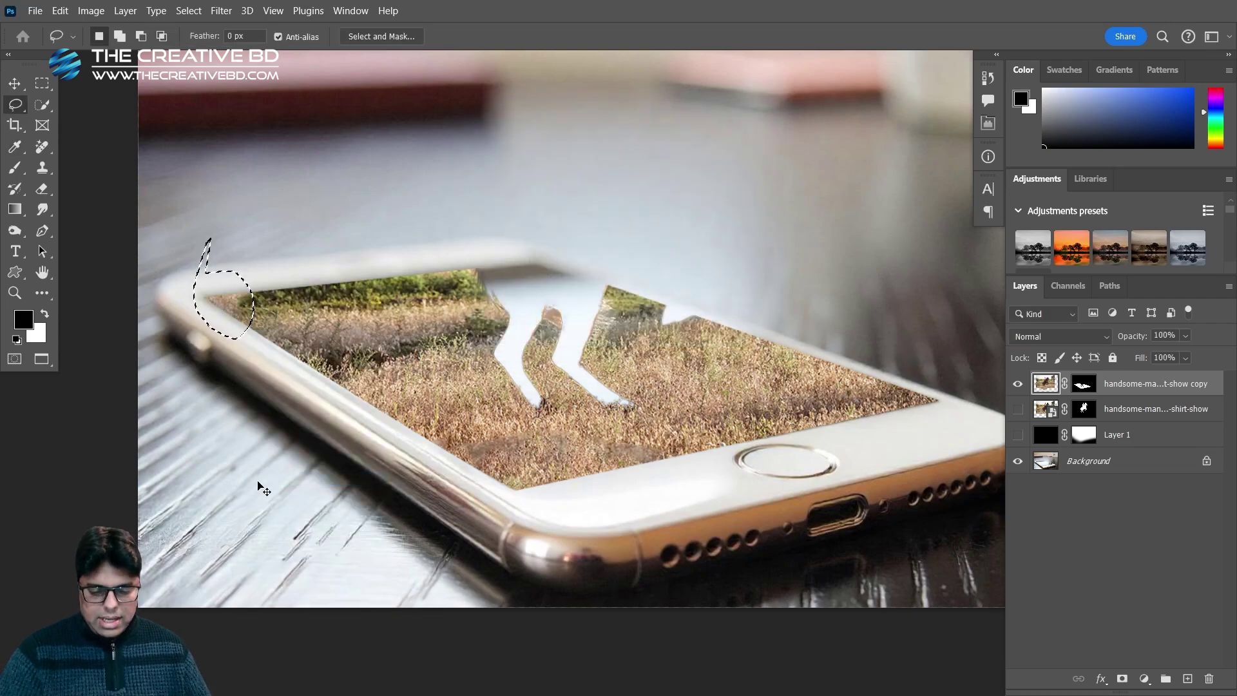
key("ctrl+d")
scroll(419, 411, "down", 2)
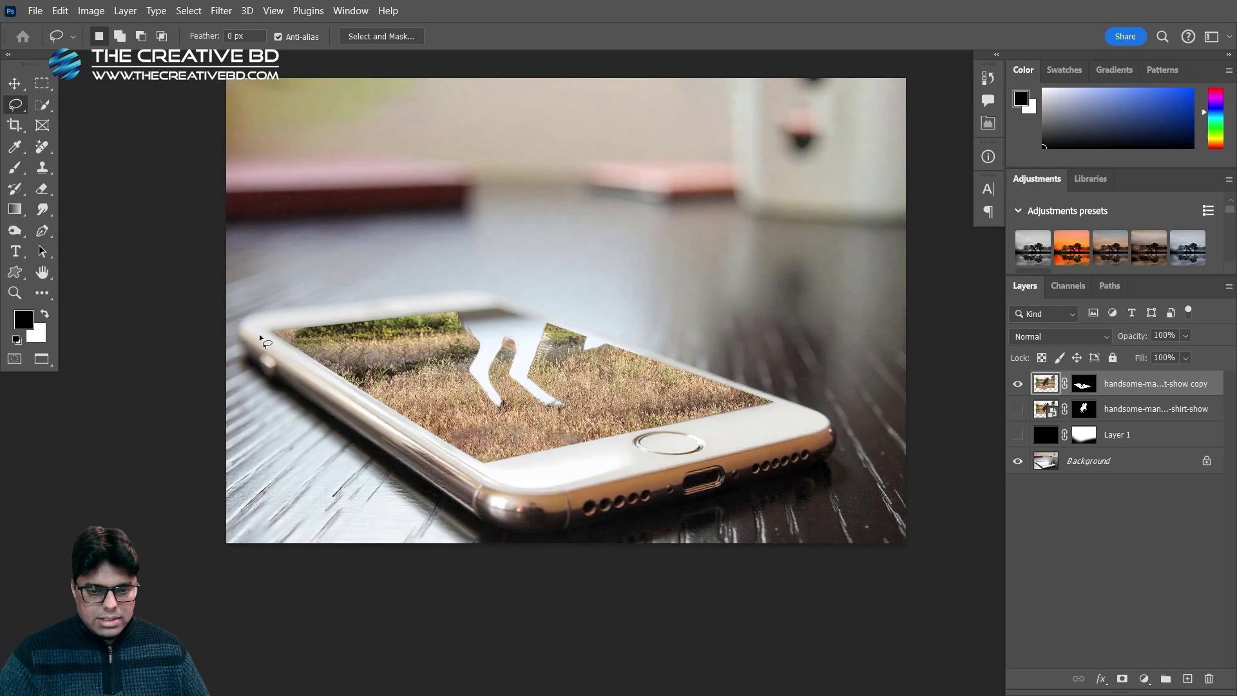
Lasso a wider area around the phone screen's far-left corner, fill it with Content-Aware, and deselect
scroll(261, 337, "up", 2)
mouse_move(261, 298)
left_mouse_down()
mouse_move(314, 303)
mouse_move(344, 349)
mouse_move(275, 368)
mouse_move(261, 299)
left_mouse_up()
right_click(298, 331)
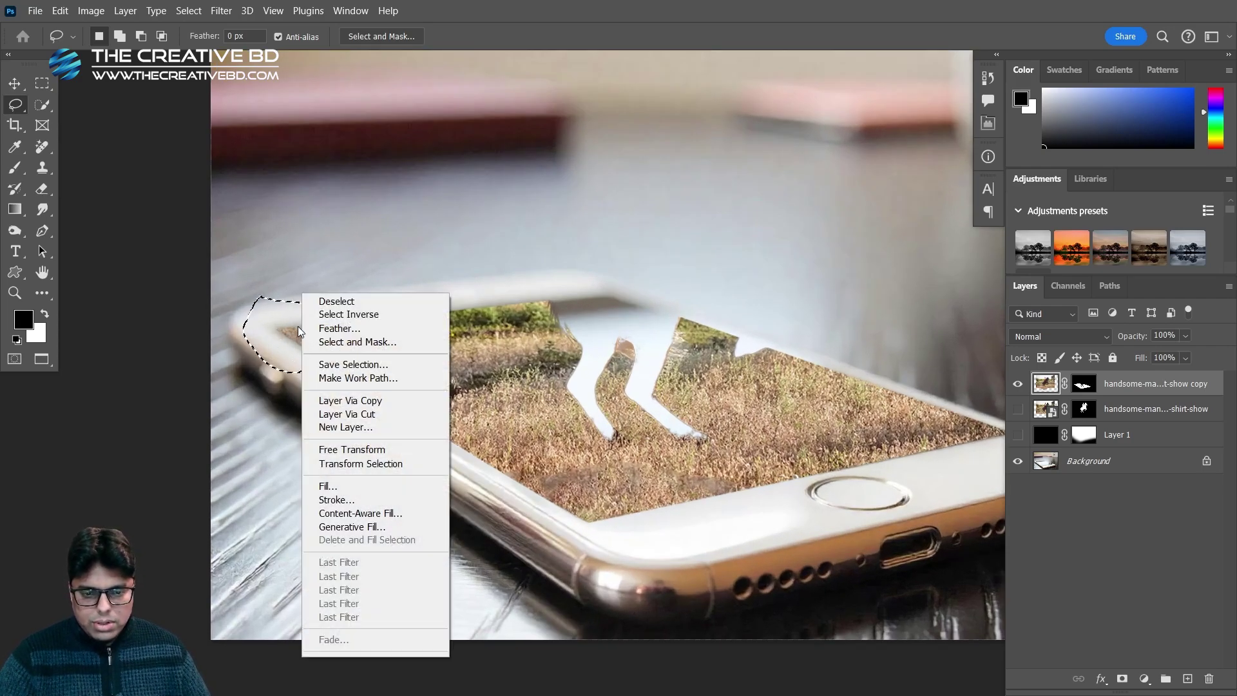
left_click(348, 488)
left_click(714, 156)
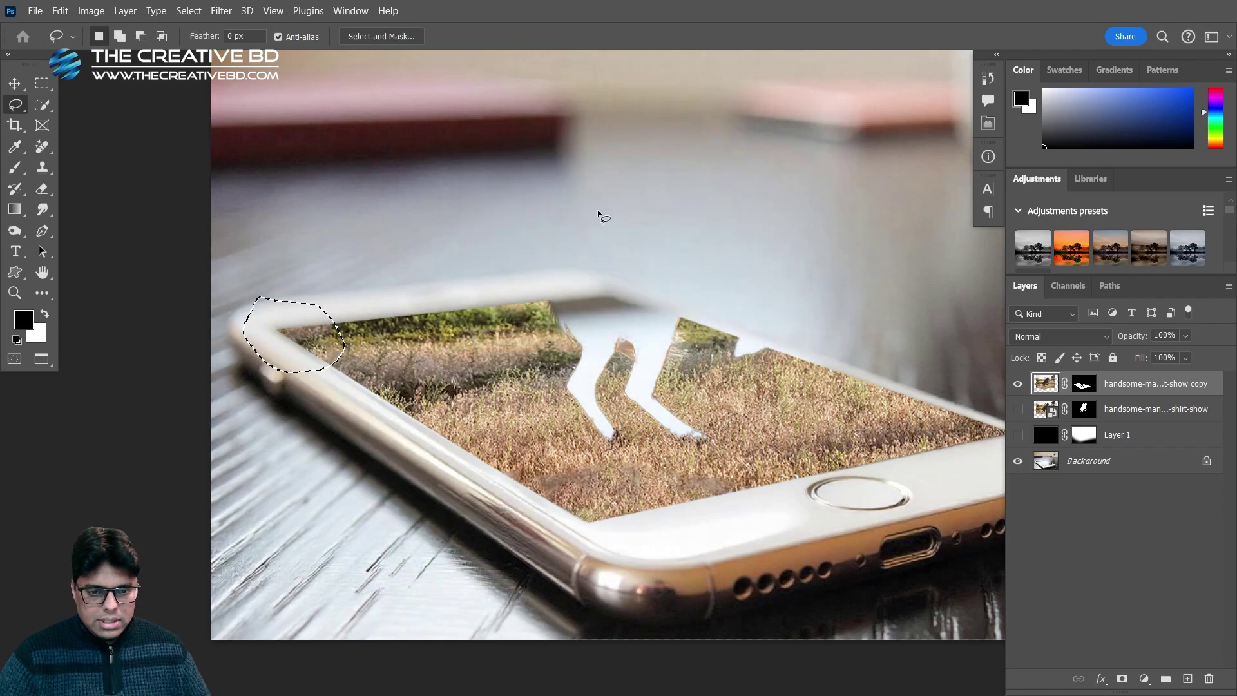
key("ctrl+d")
scroll(517, 483, "down", 2)
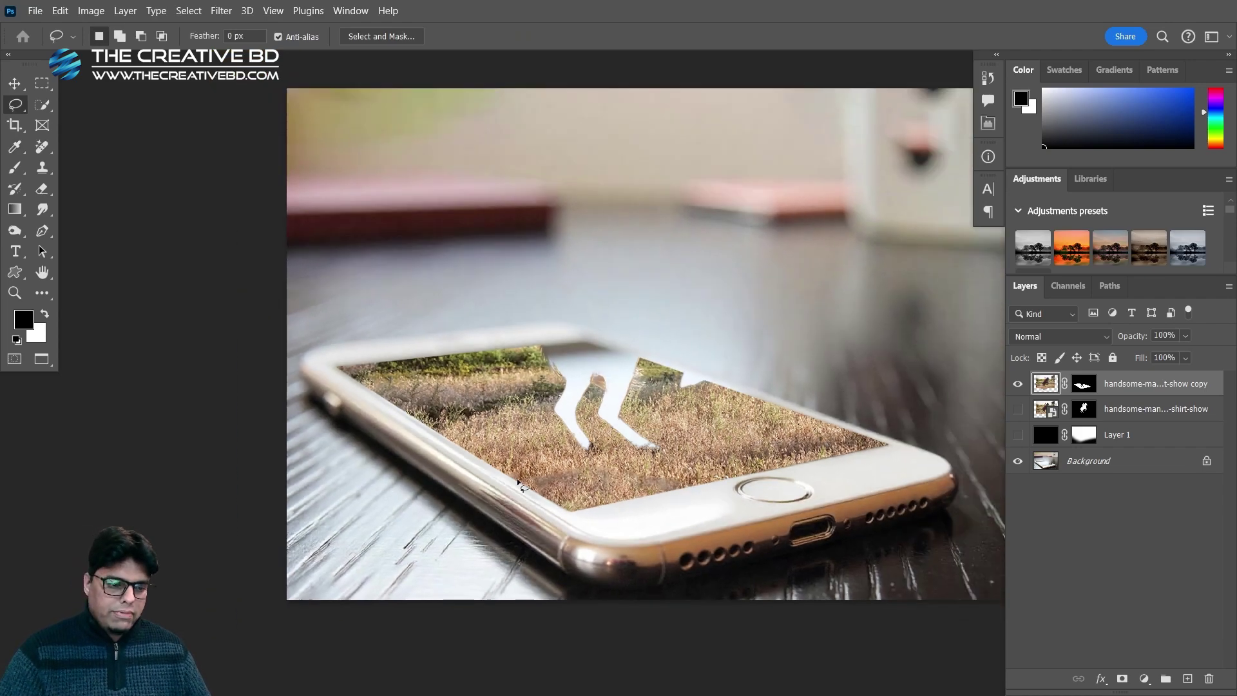
Show the masked horse and rider layer above the phone
left_click_drag(654, 474, 621, 441)
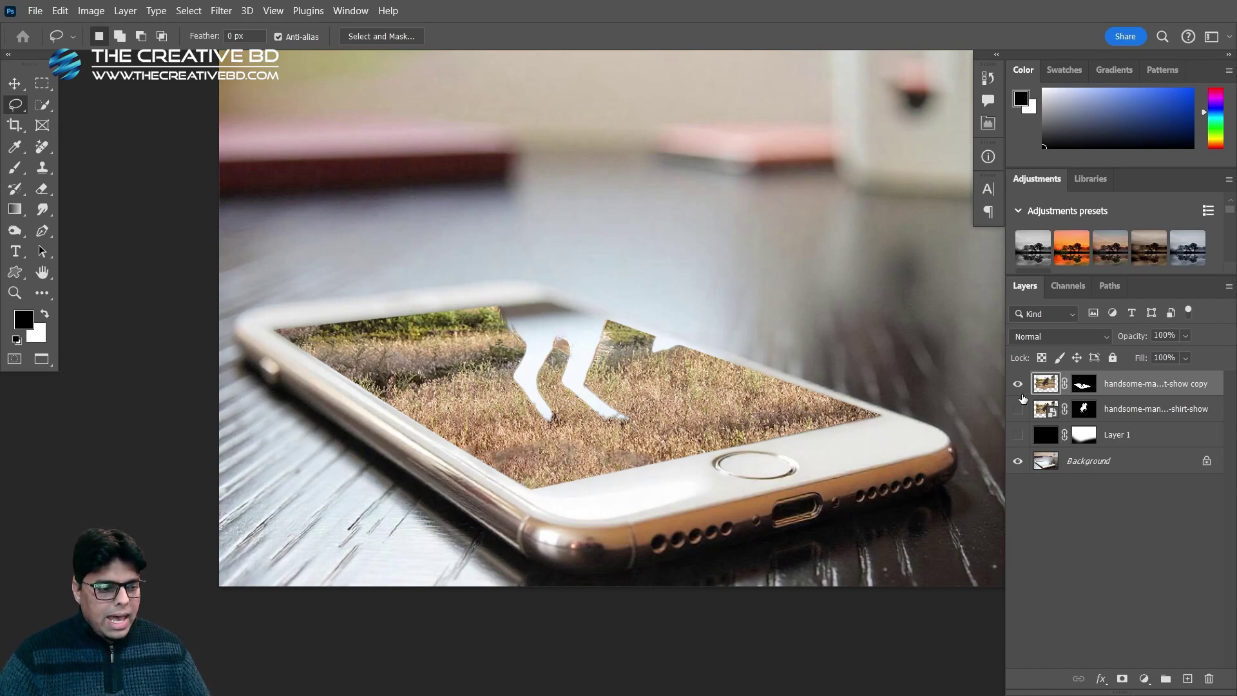
left_click(1018, 410)
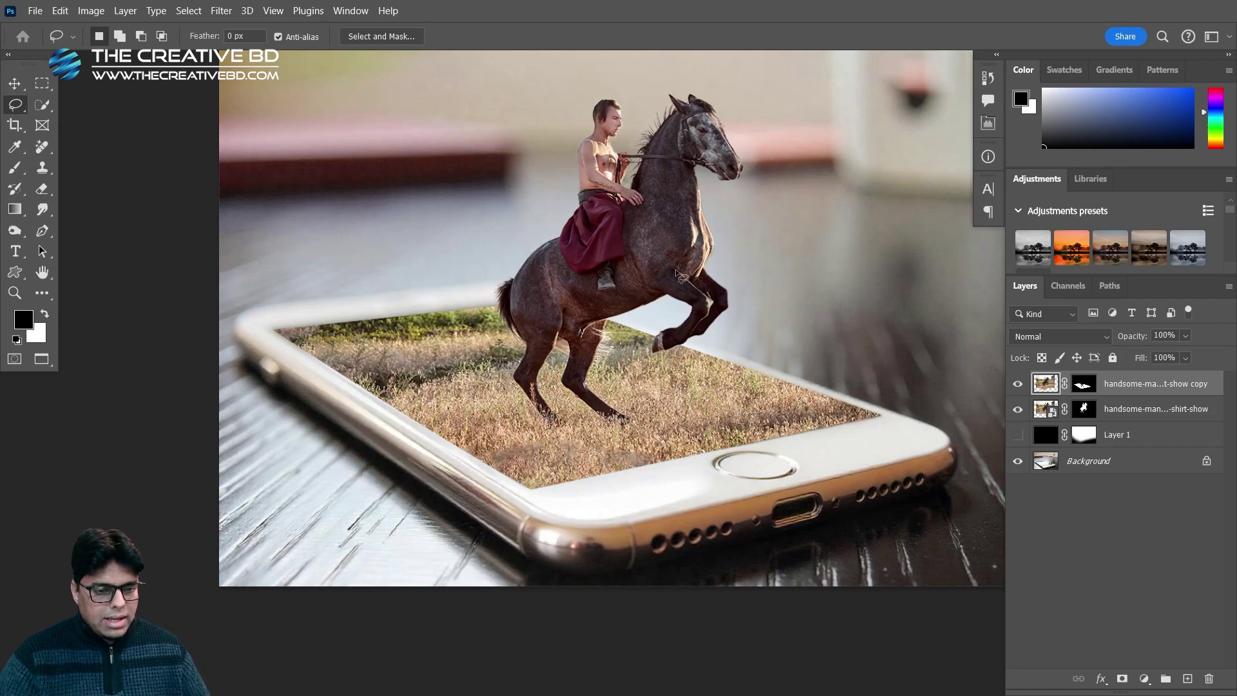
key("ctrl+minus")
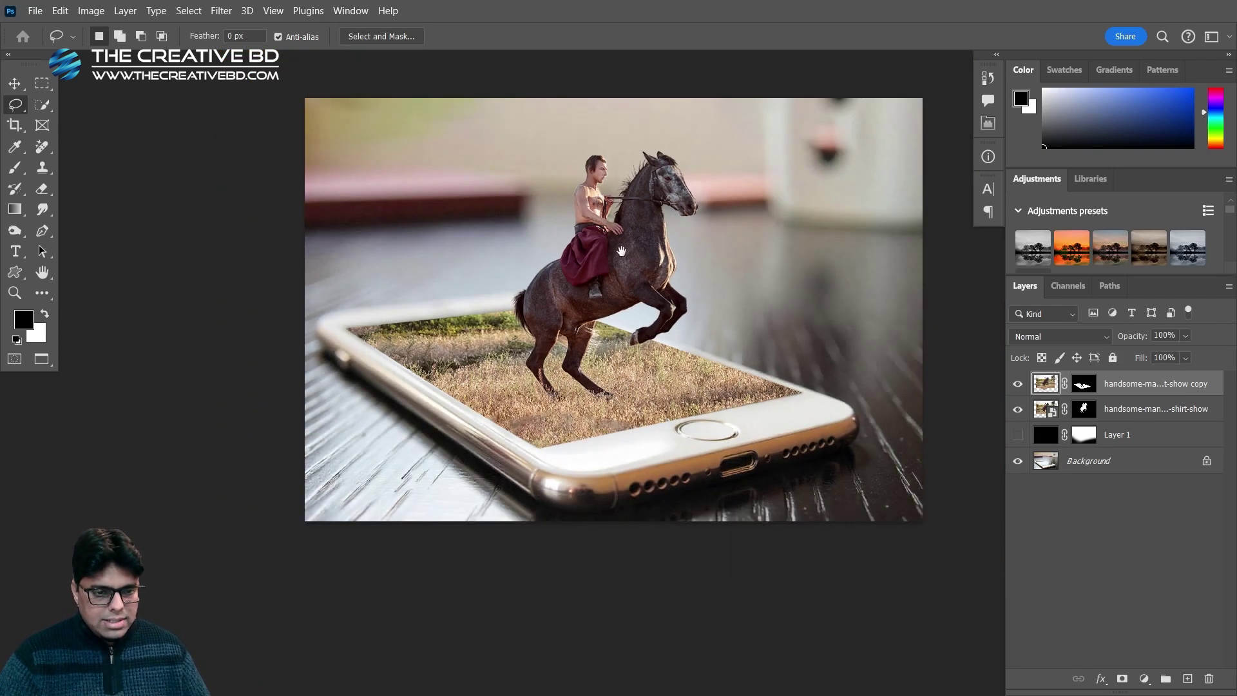
left_click_drag(622, 252, 565, 310)
scroll(521, 384, "up", 2)
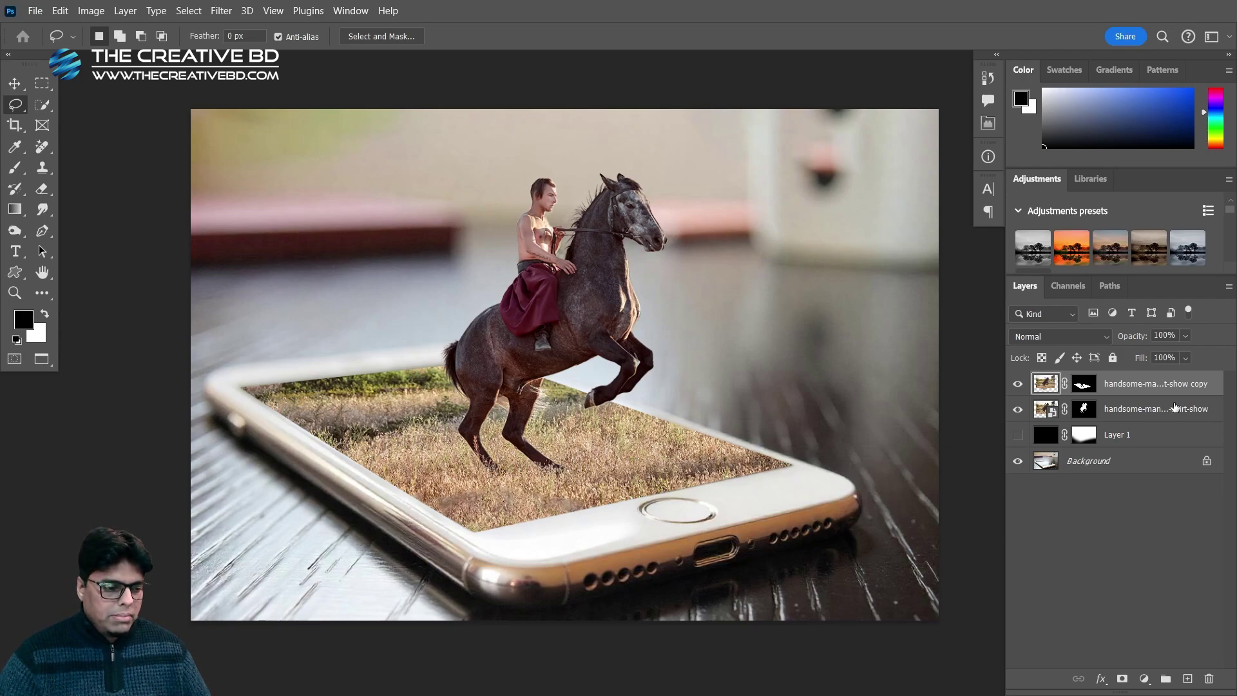
Hide the landscape copy layer and load the horse and rider layer's mask as a selection
left_click(1141, 418)
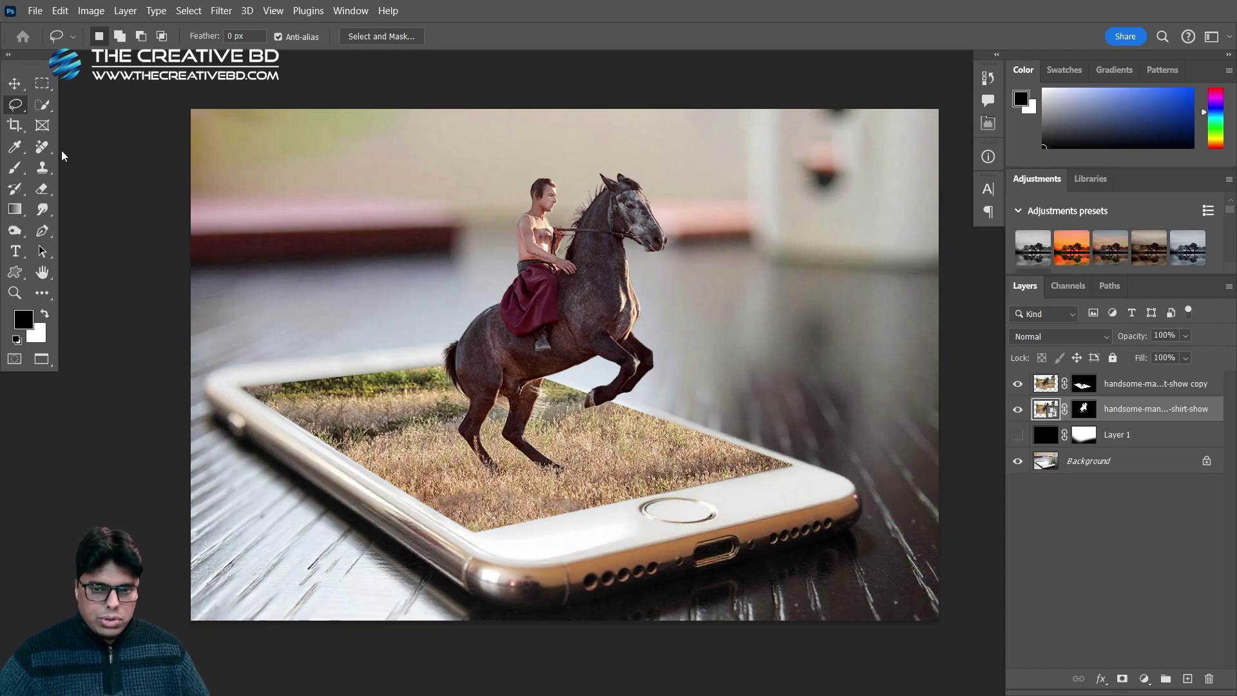
left_click(22, 83)
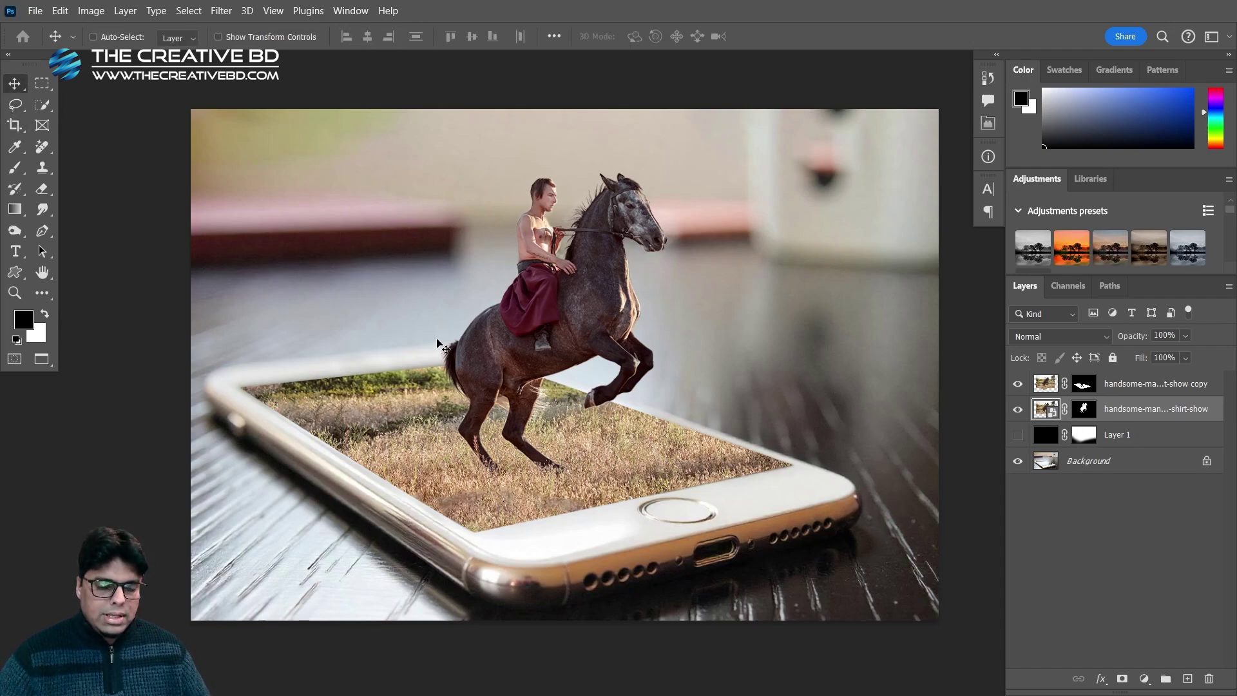
left_click(1085, 418)
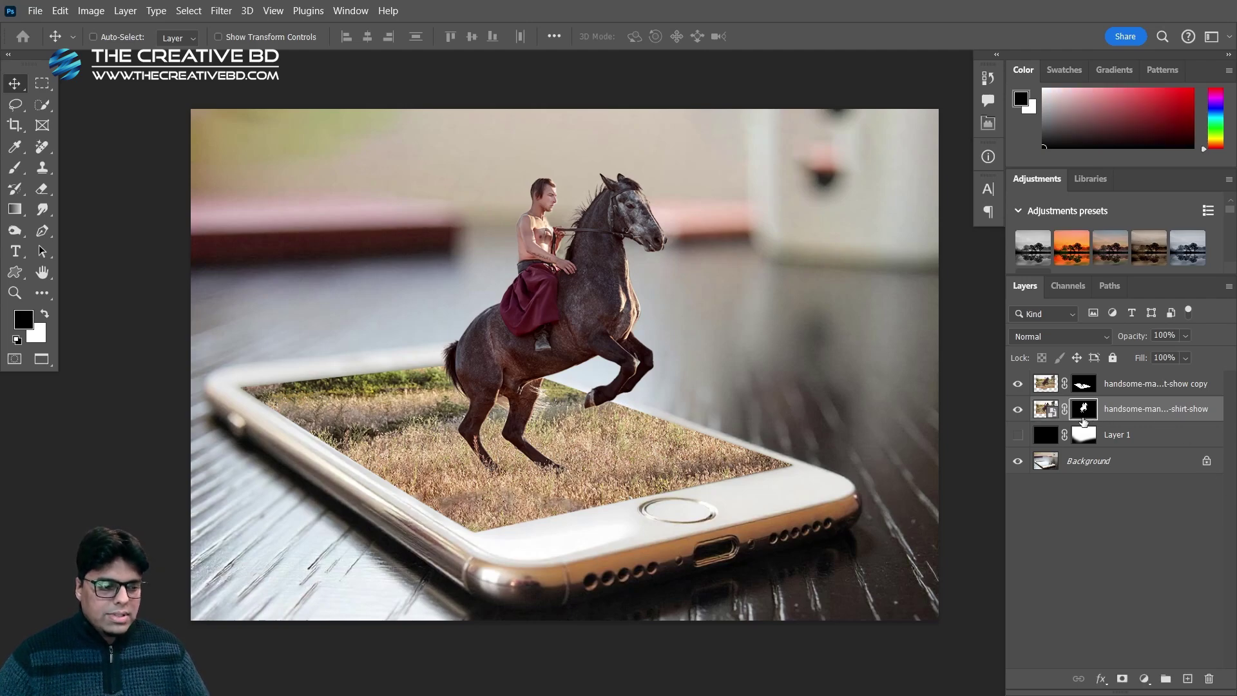
left_click(1018, 407)
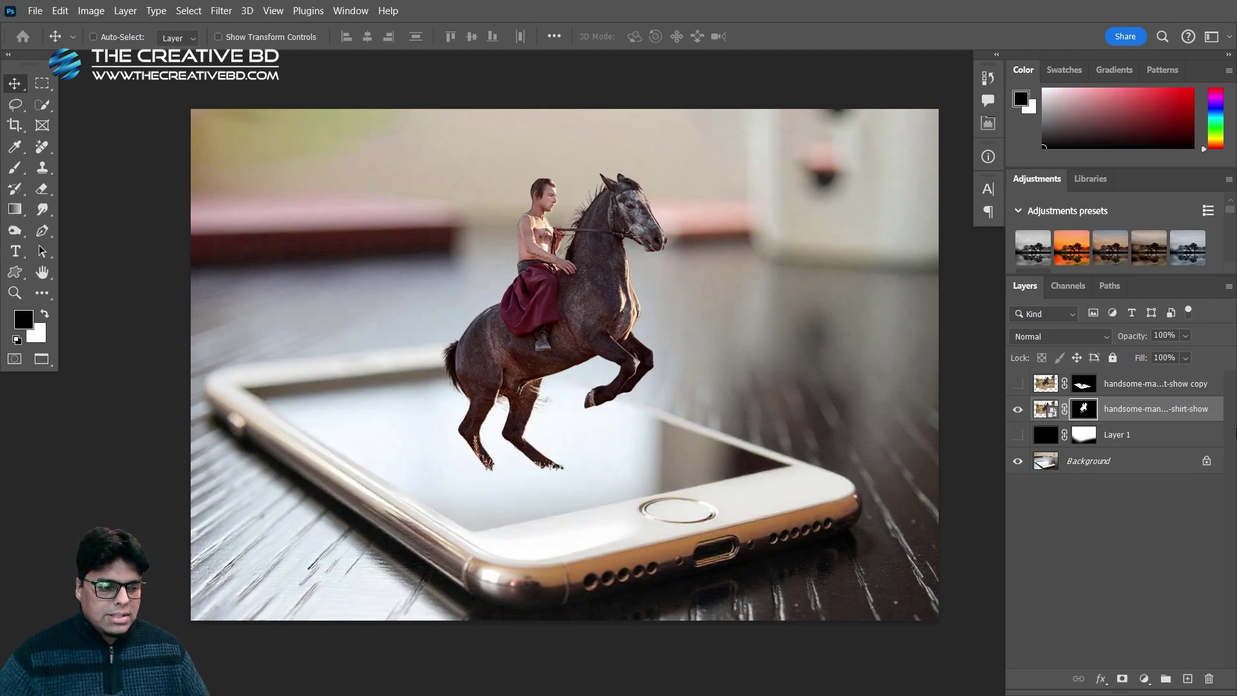
left_click(1018, 410)
left_click(1018, 409)
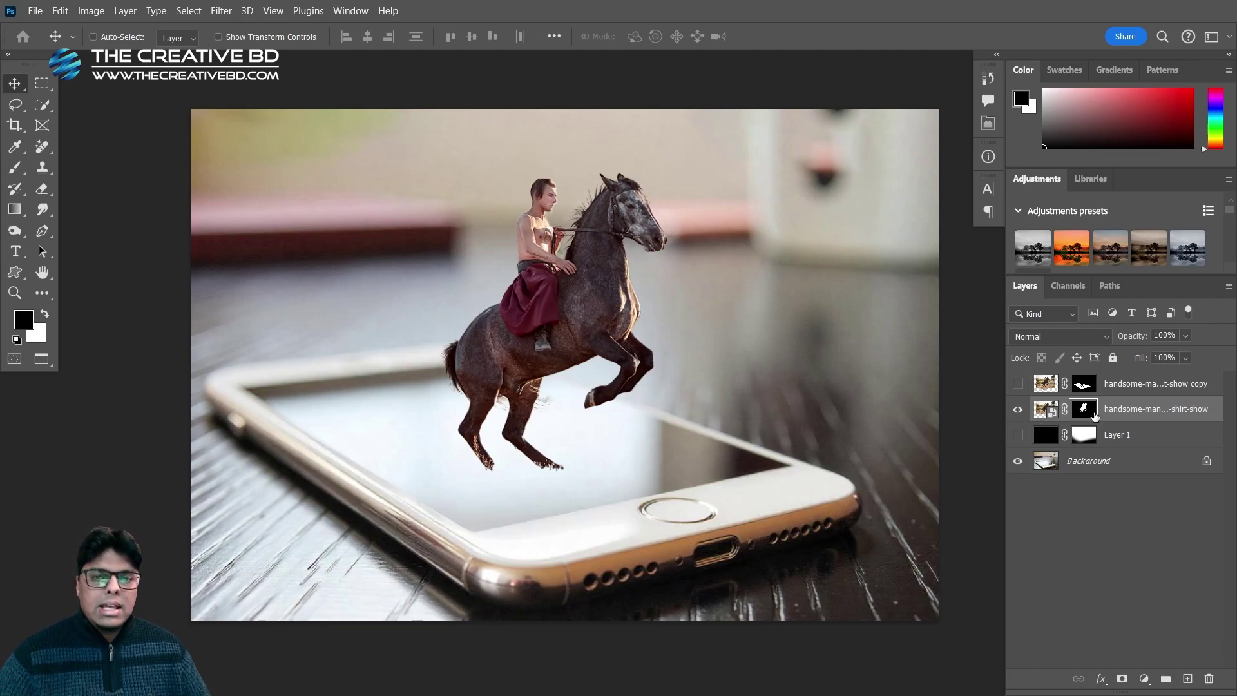
key("ctrl")
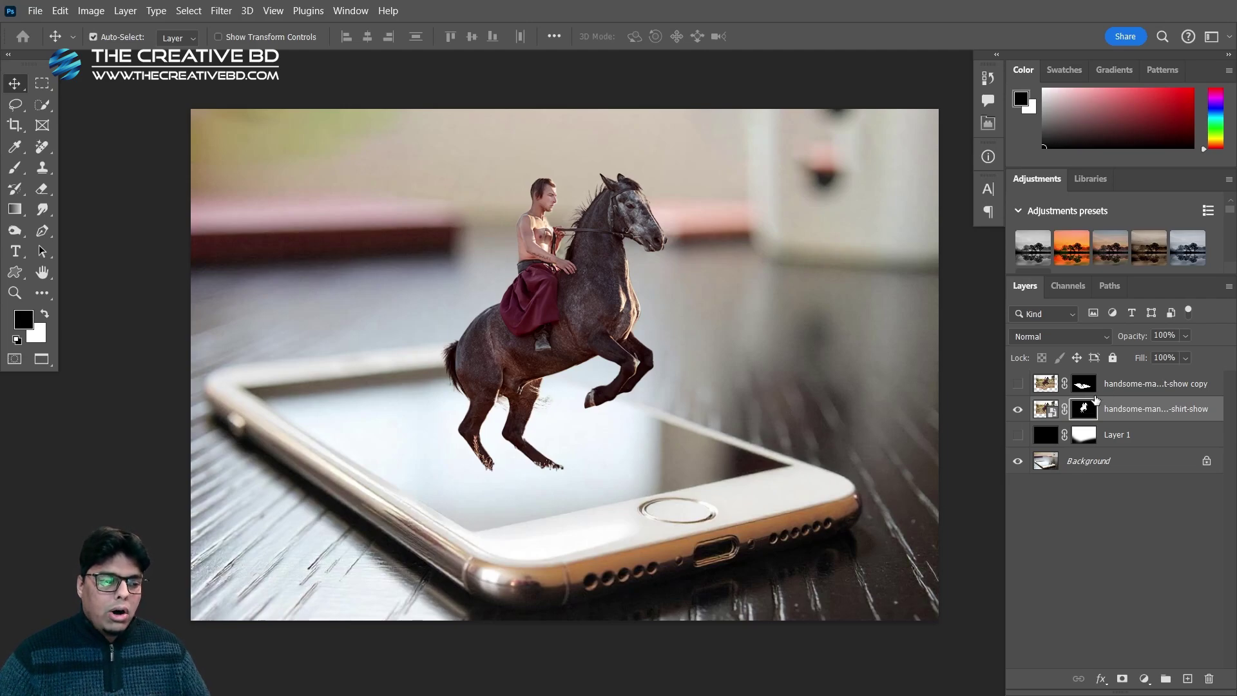
left_click(1085, 409, "ctrl")
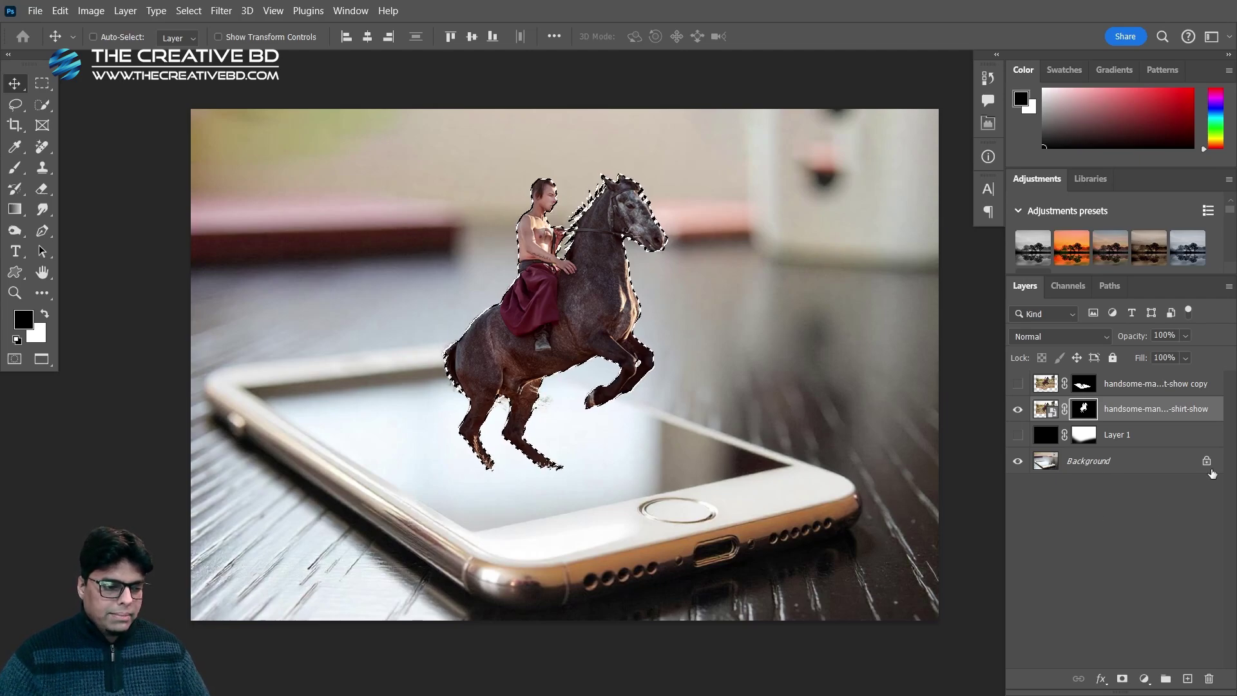
Add a new layer above the horse and rider, fill the selection with black, and deselect
left_click(1187, 679)
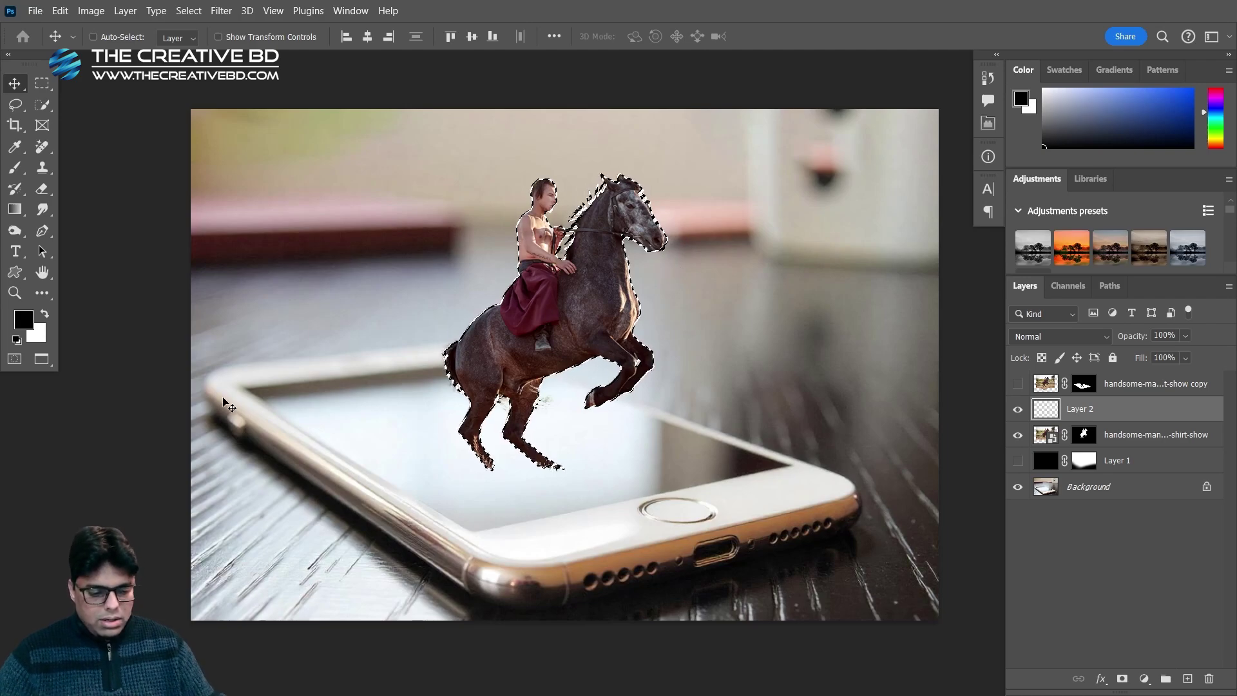
key("alt+BackSpace")
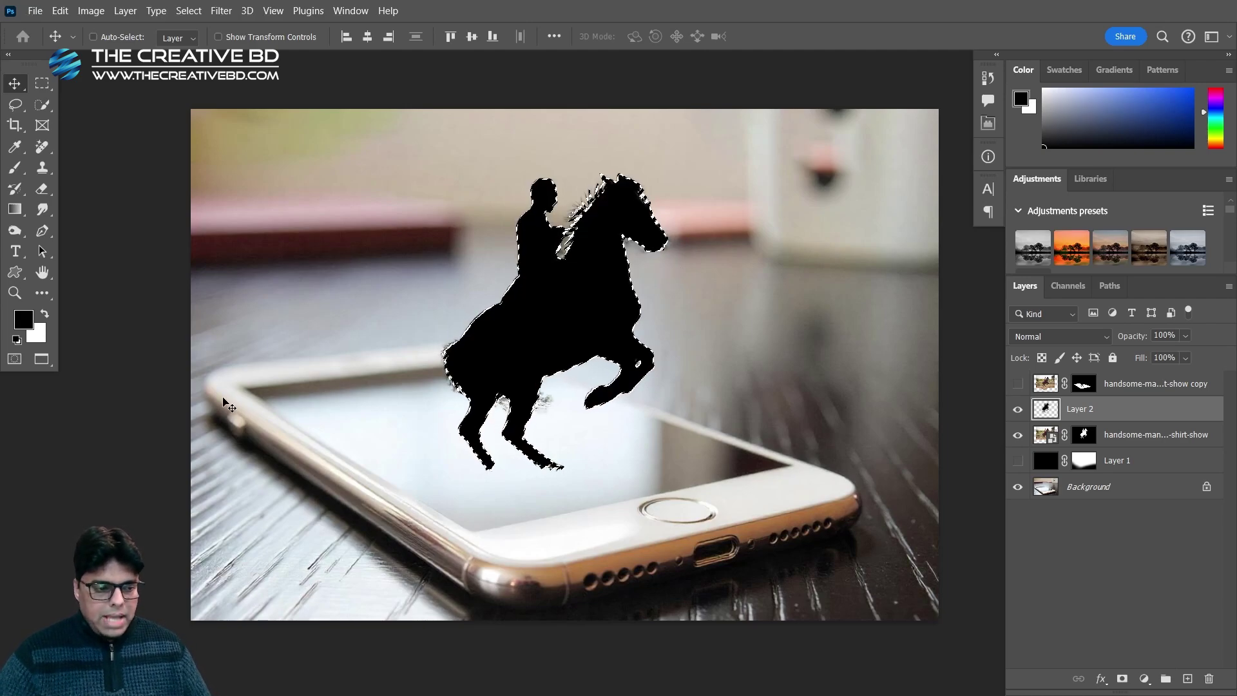
key("ctrl")
key("ctrl+d")
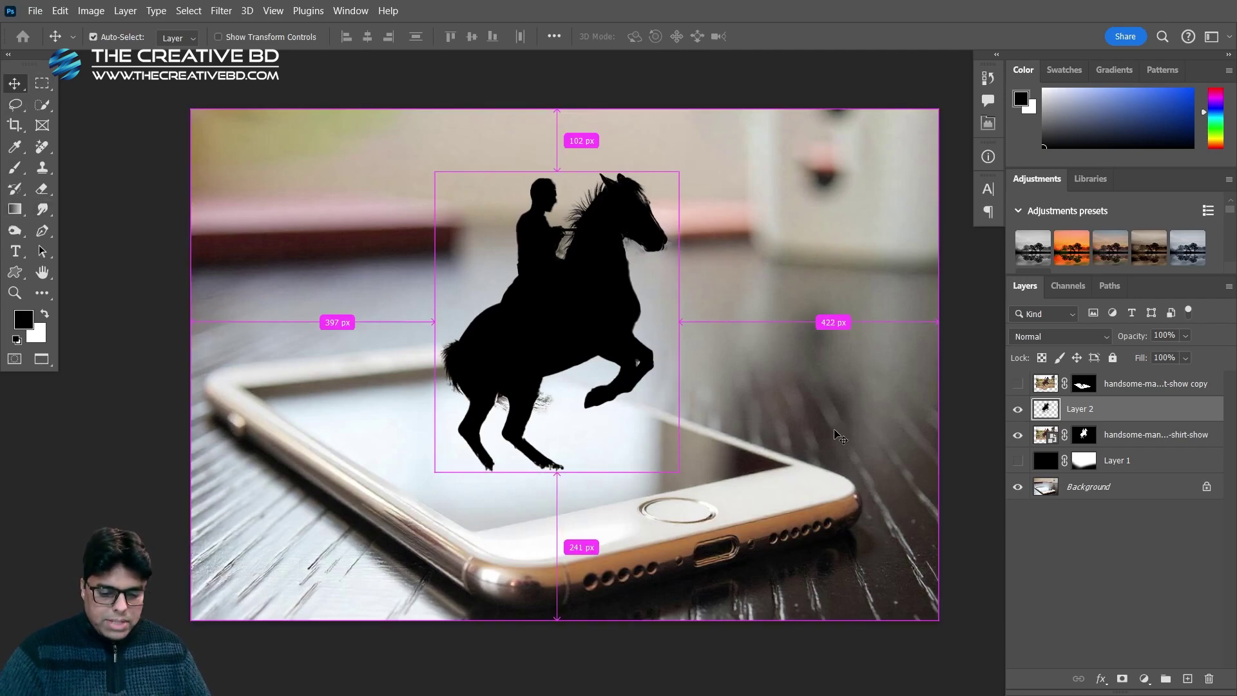
Flip the black silhouette vertically with Free Transform and place it directly below the horse, hooves meeting hooves
key("ctrl+t")
right_click(559, 290)
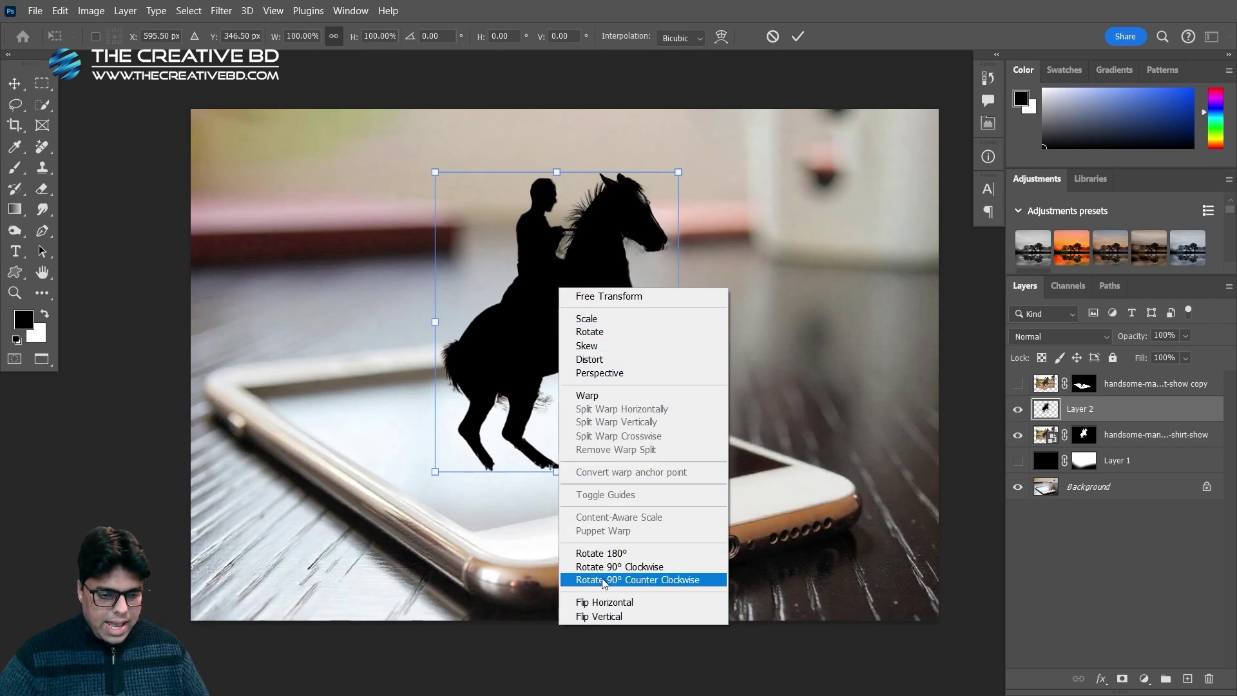
left_click(590, 620)
left_click_drag(582, 309, 583, 568)
left_click_drag(586, 460, 588, 495)
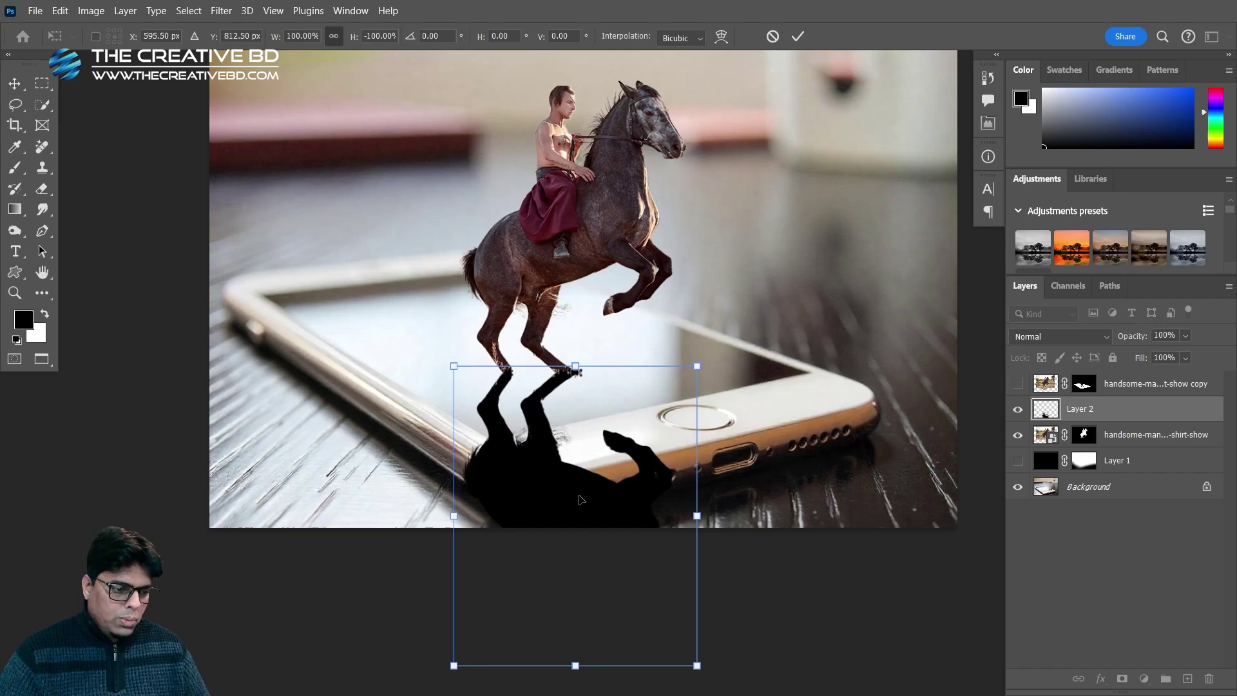
Skew the flipped black silhouette in Free Transform so it slants away from the hooves toward the lower-left corner of the photo
right_click(544, 495)
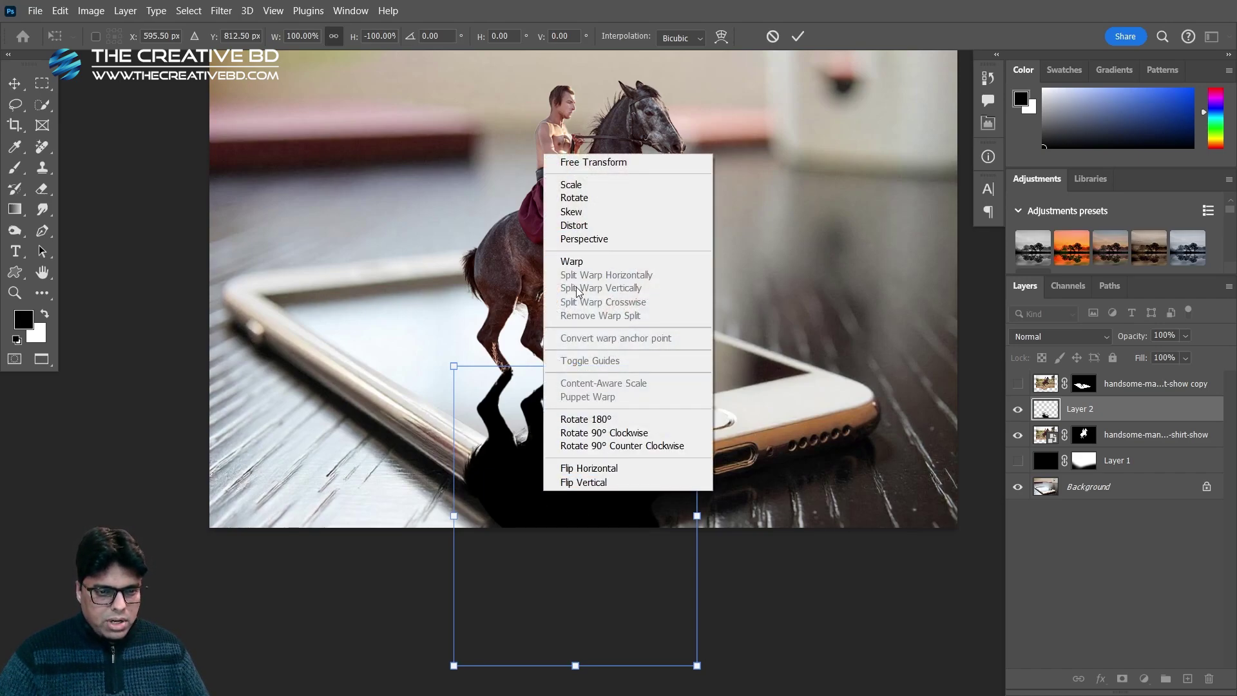
left_click(580, 211)
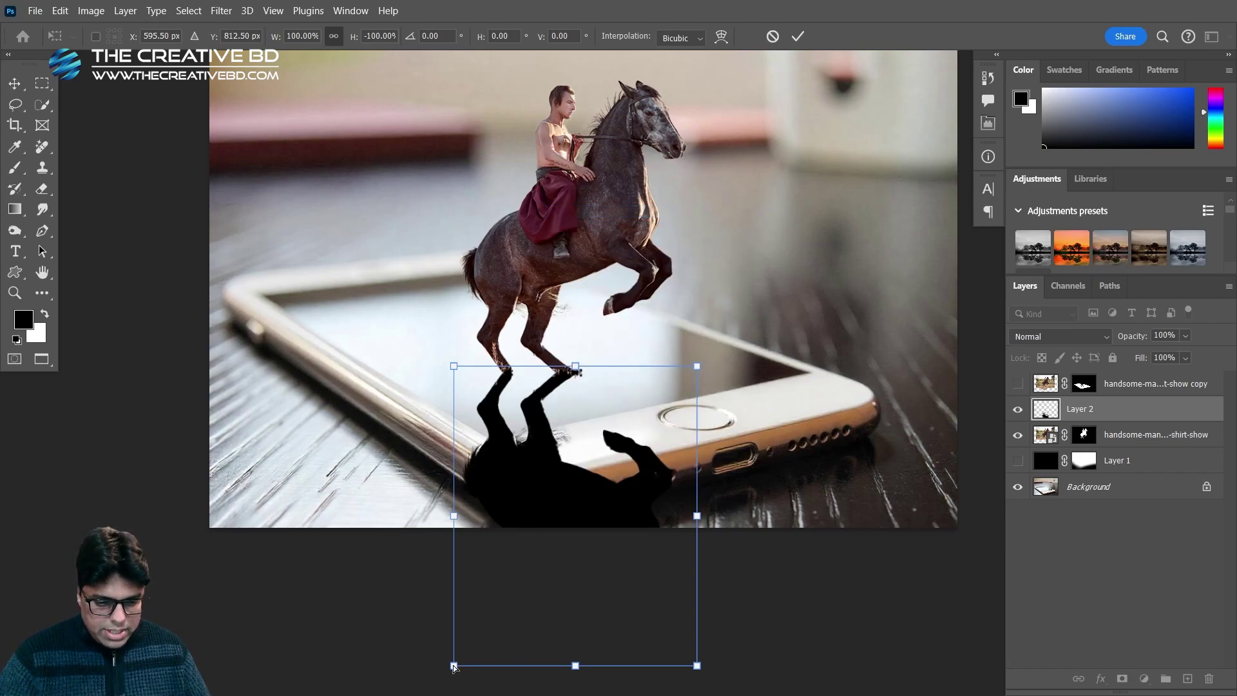
left_click_drag(453, 665, 216, 606)
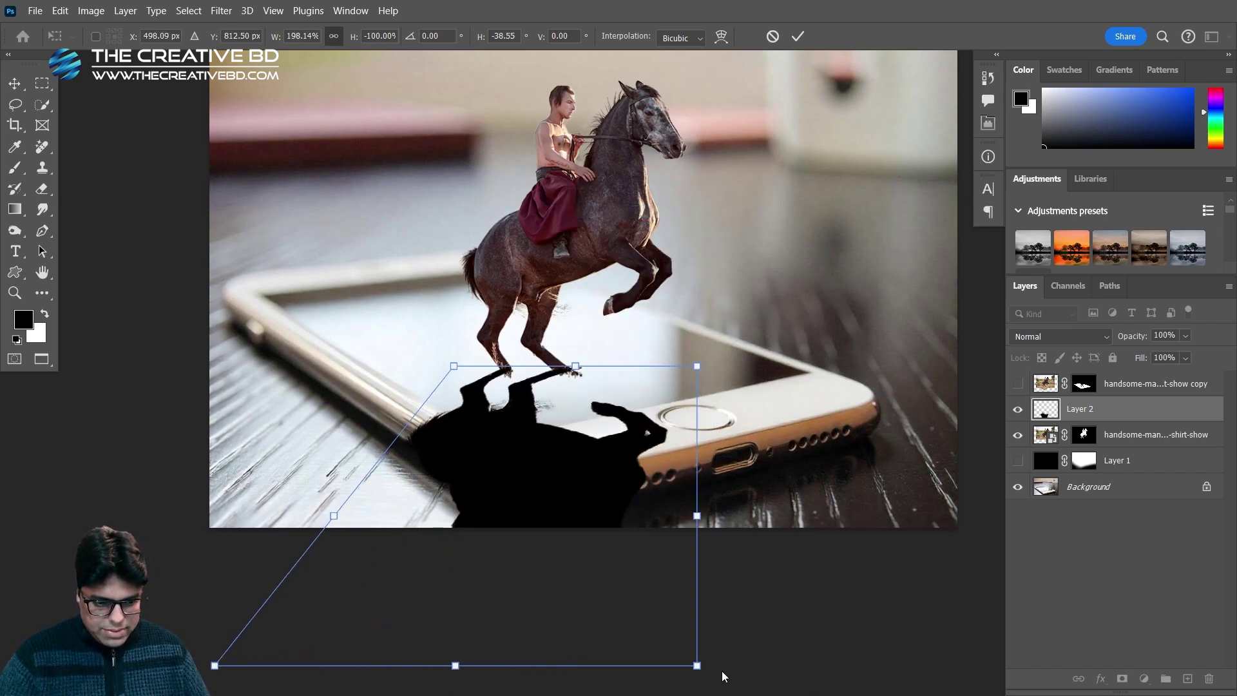
left_click_drag(696, 664, 523, 606)
left_click_drag(215, 665, 232, 643)
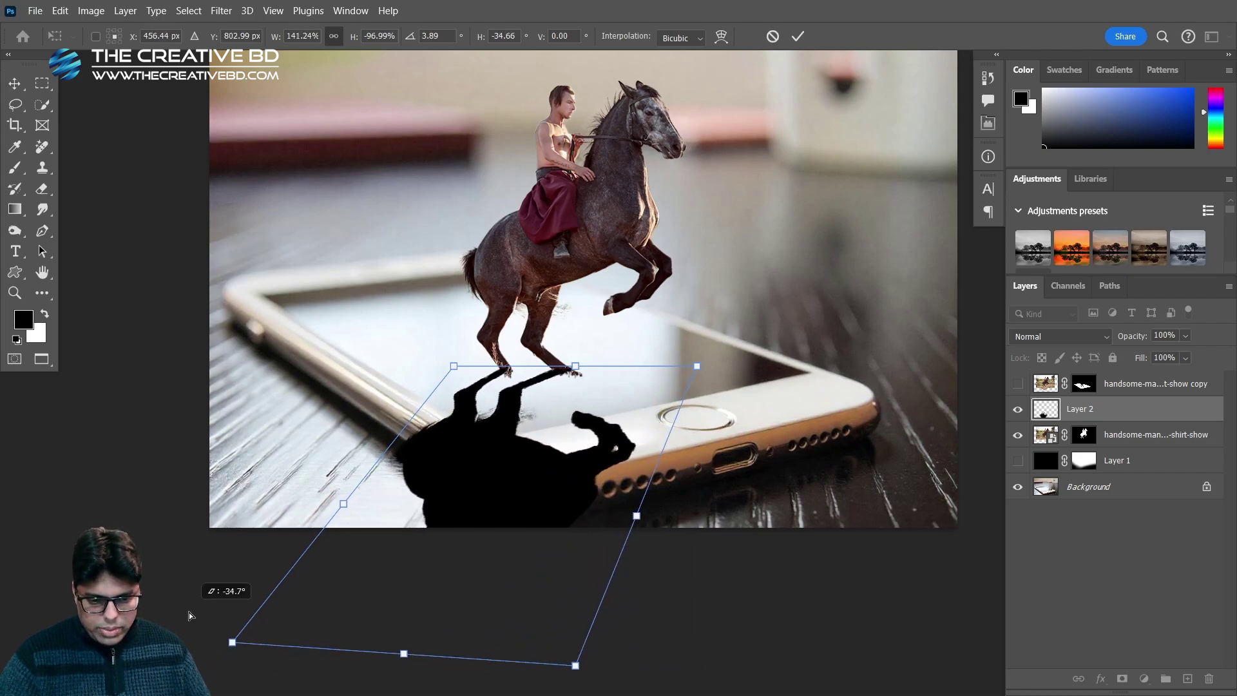
left_click_drag(575, 665, 608, 585)
left_click_drag(231, 642, 80, 518)
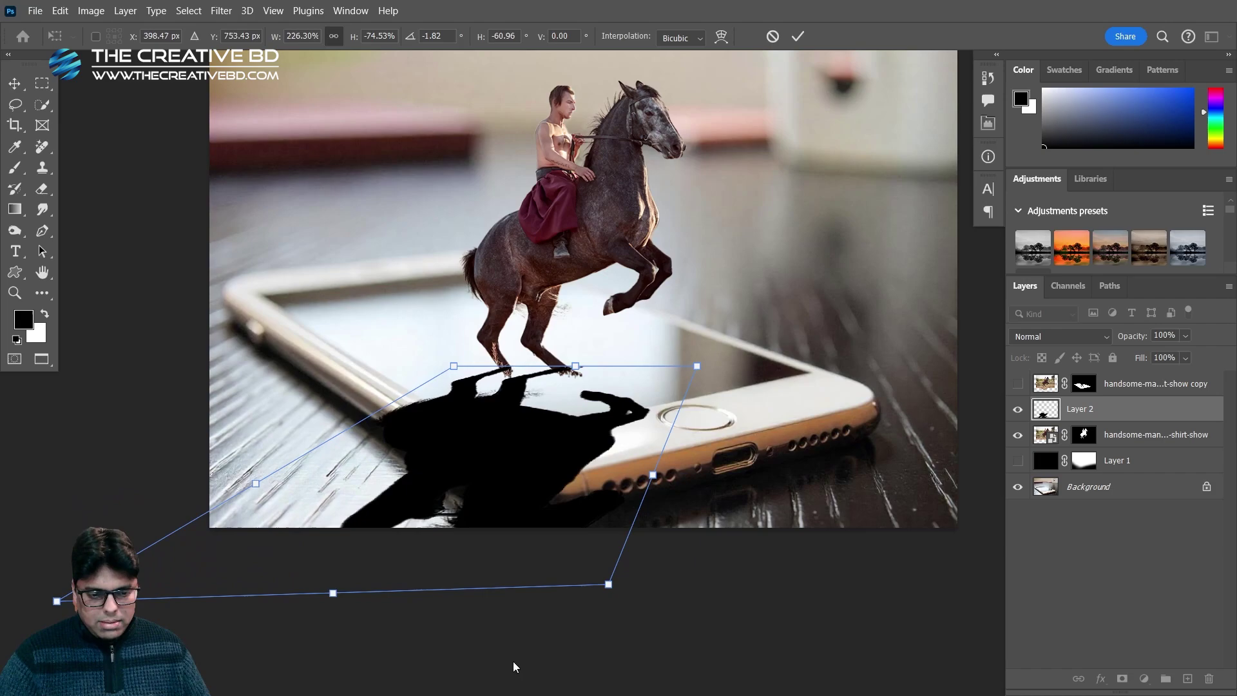
left_click_drag(588, 600, 522, 675)
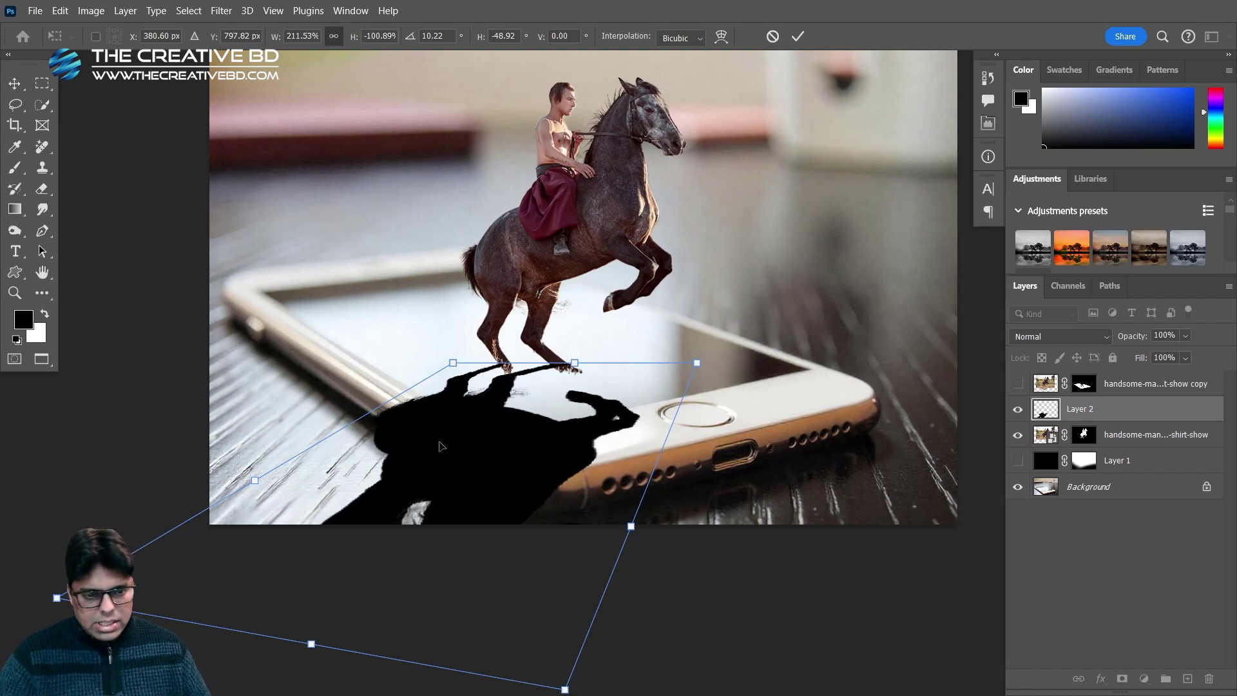
left_click_drag(54, 600, 22, 573)
Distort the silhouette's two outer corners to refine the cast shadow's perspective across the phone, and apply the transform
right_click(505, 121)
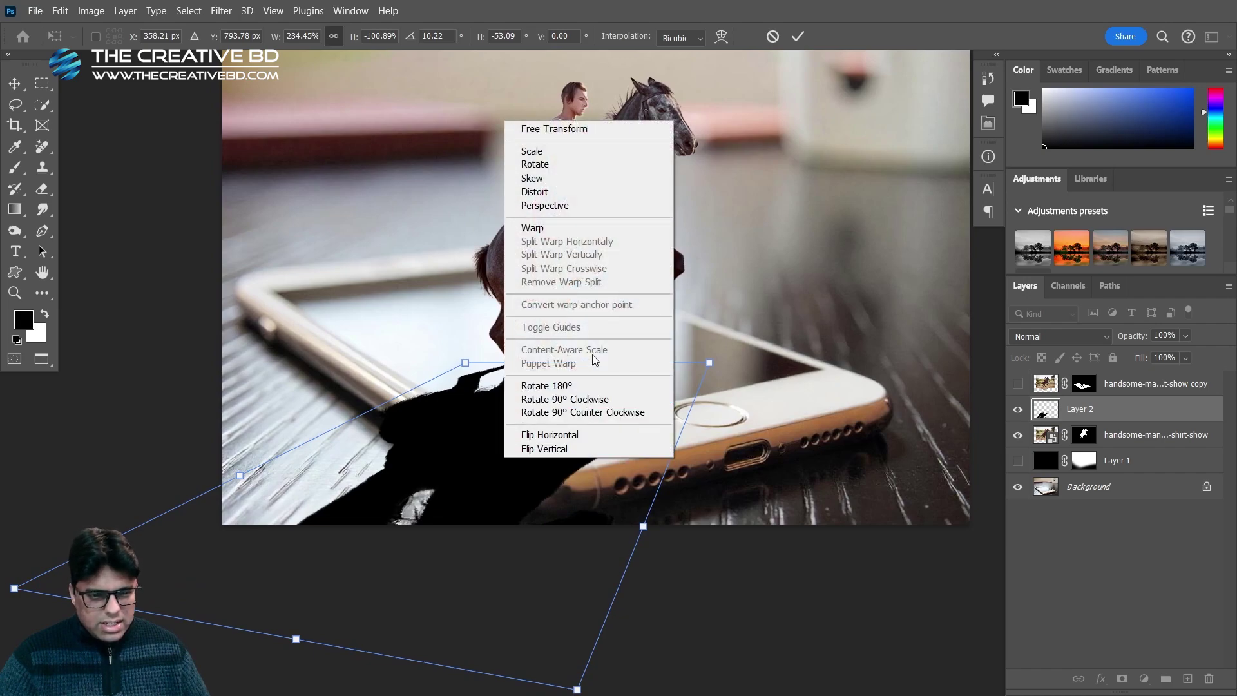
left_click(572, 193)
left_click_drag(578, 688, 554, 611)
left_click_drag(14, 580, 91, 594)
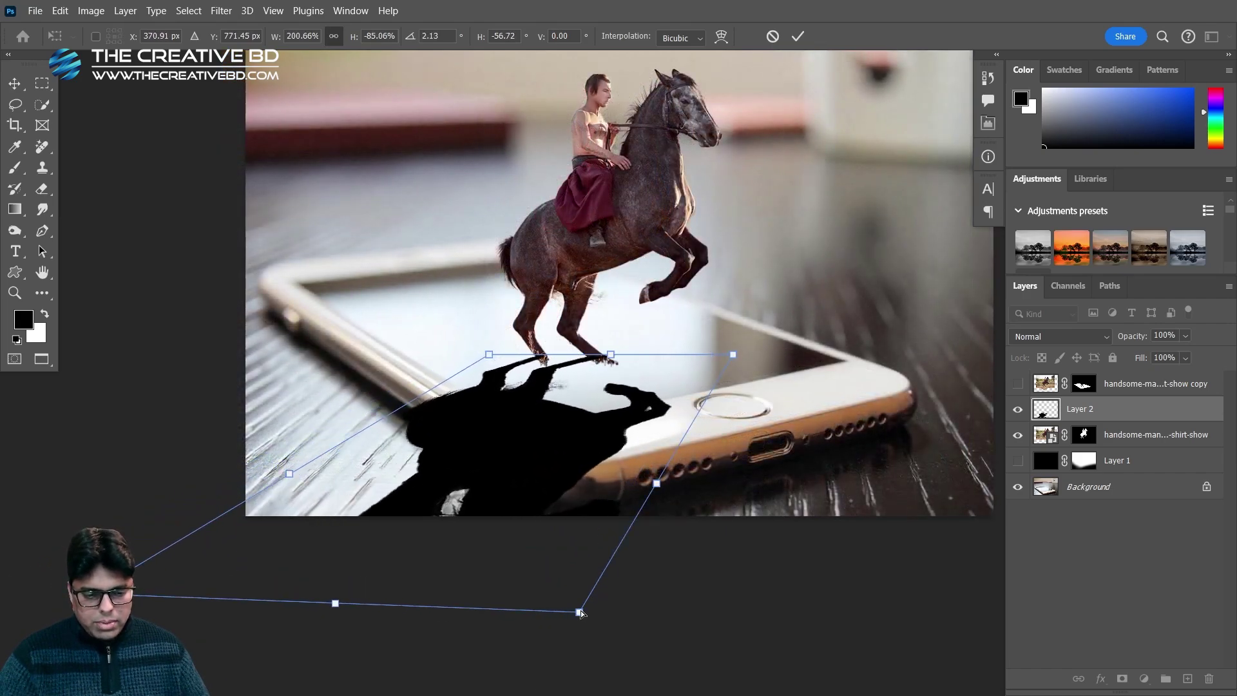
left_click_drag(579, 612, 525, 661)
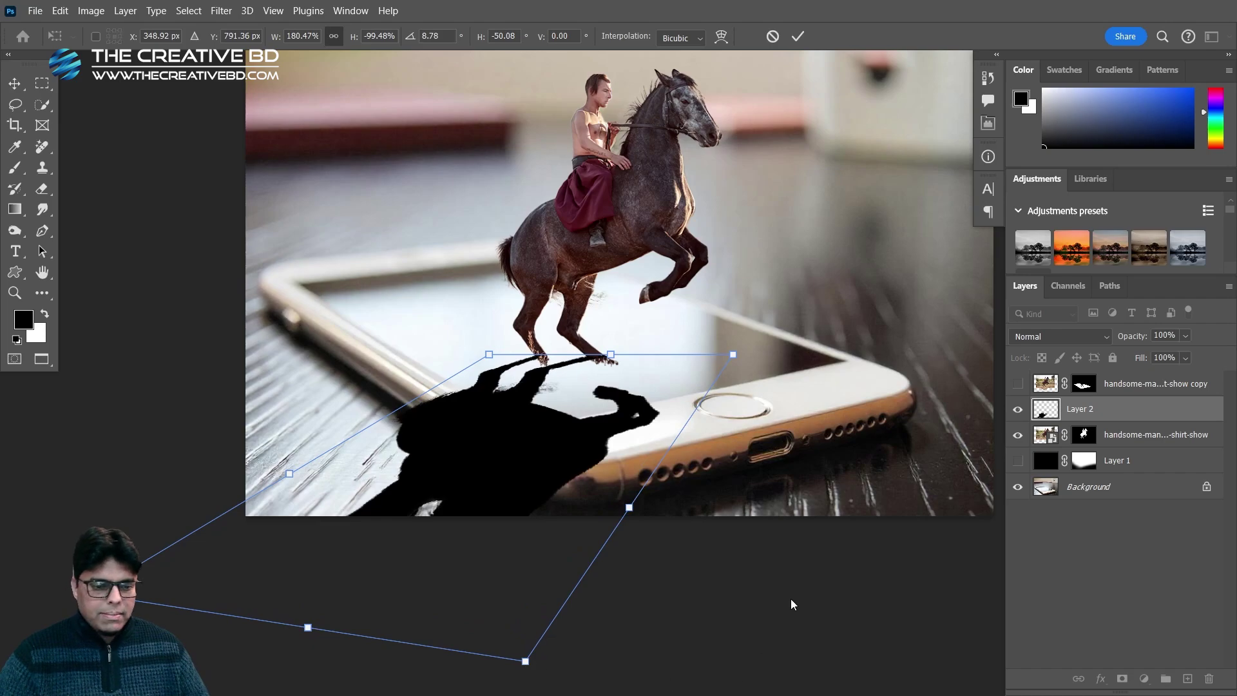
key("Return")
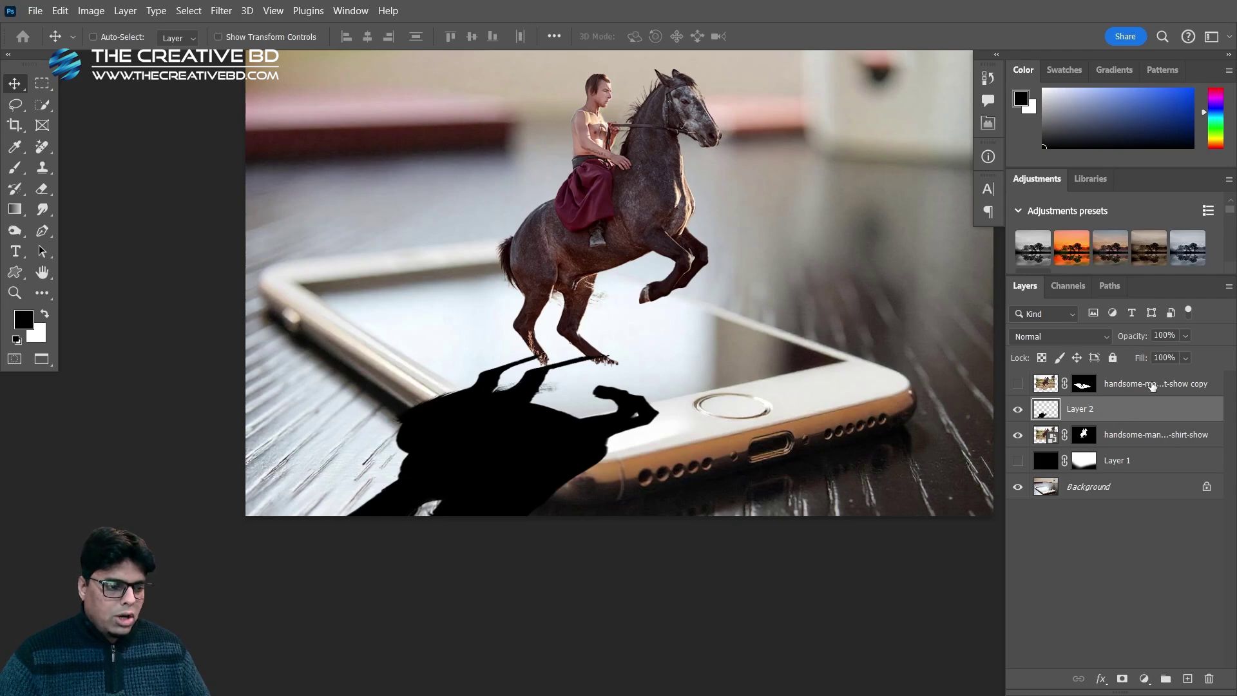
Set the shadow layer's blending mode to Multiply and its opacity to 25%
type("30")
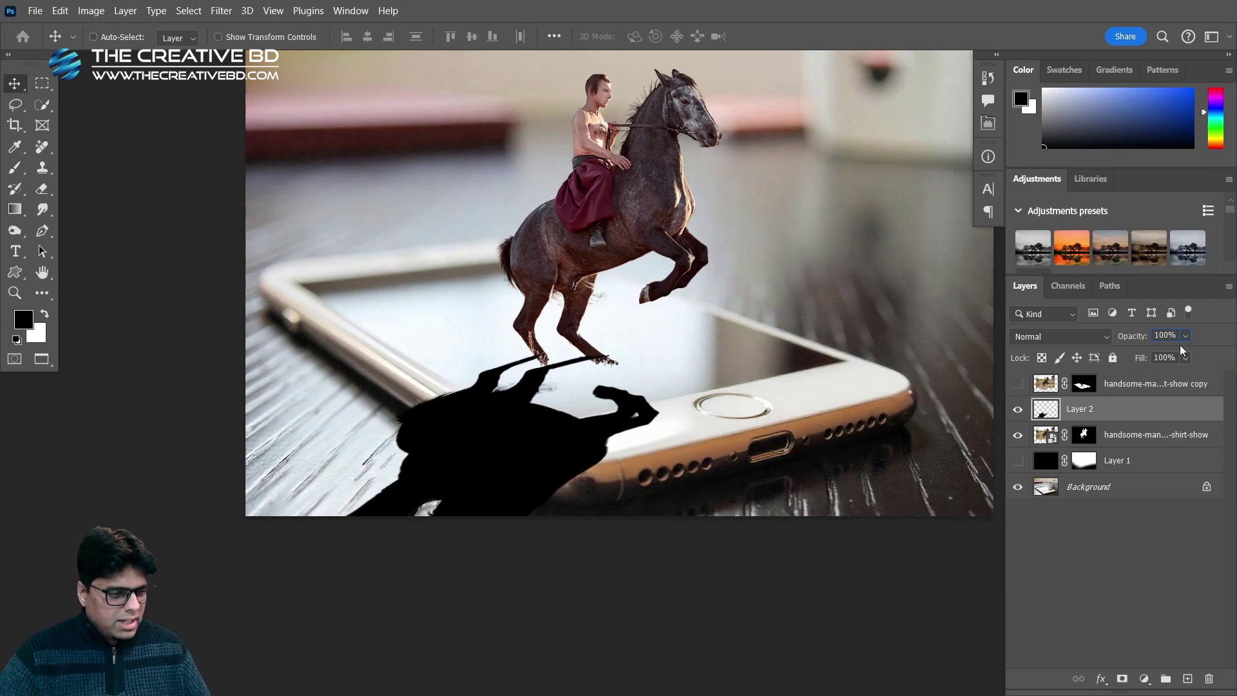
left_click(1169, 336)
type("30")
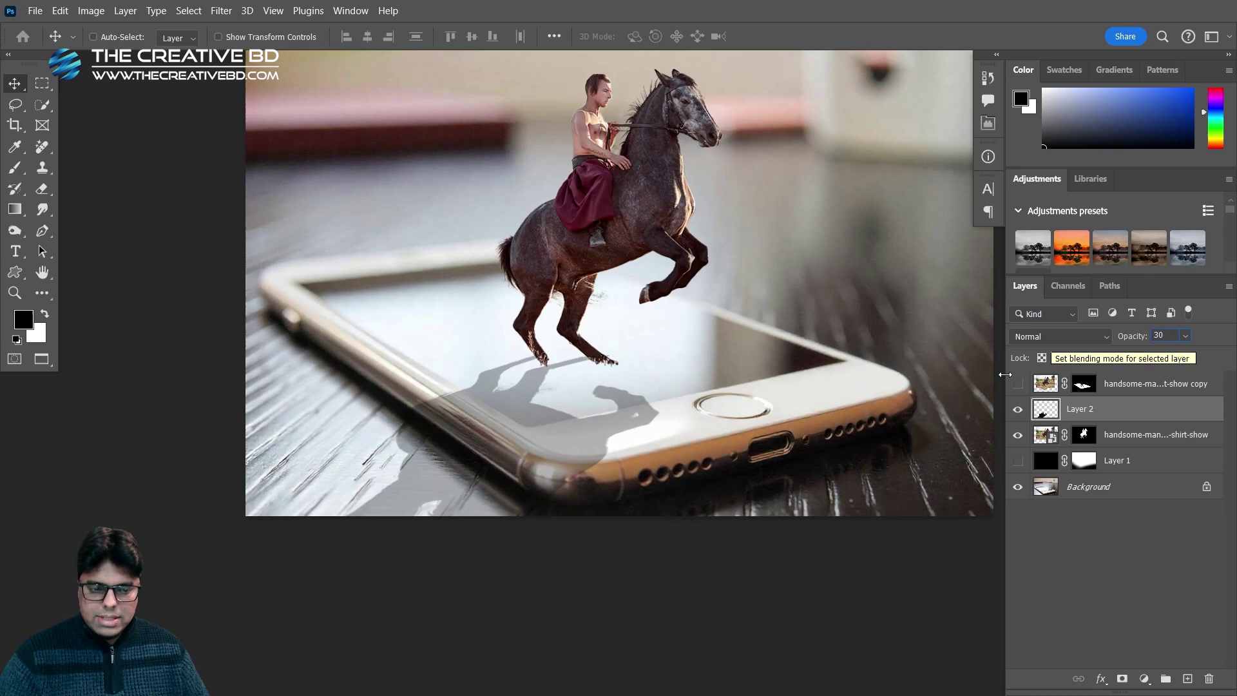
left_click(1033, 337)
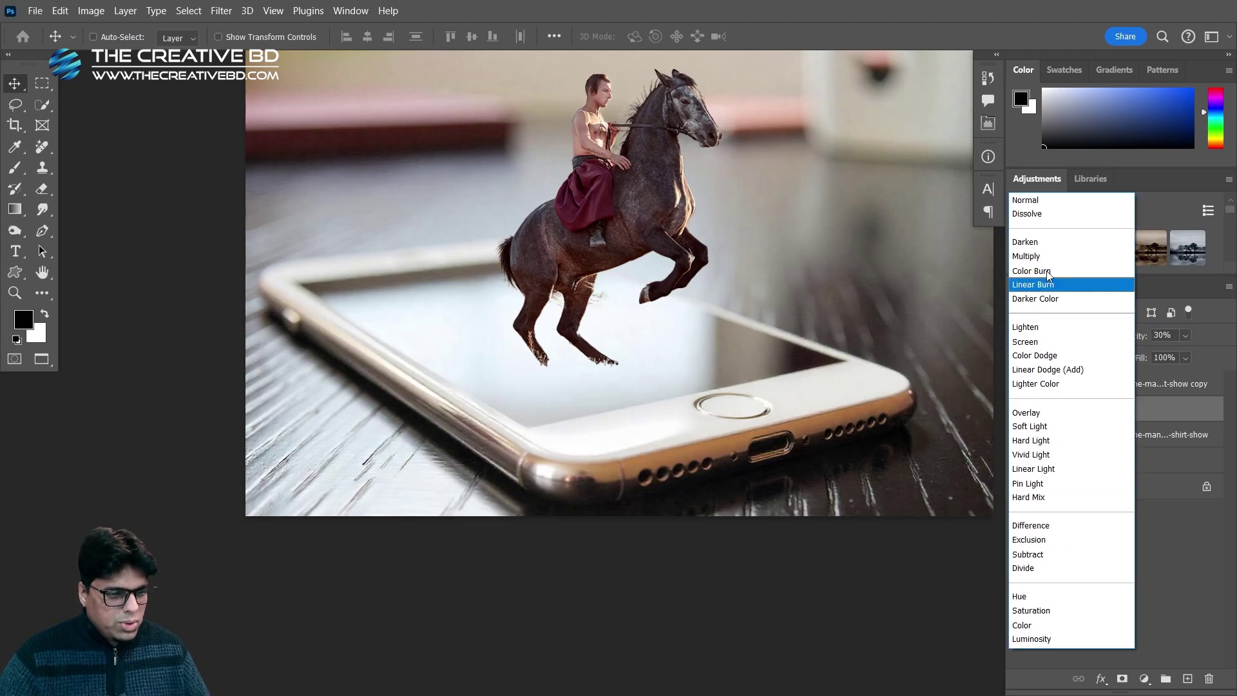
left_click(1026, 256)
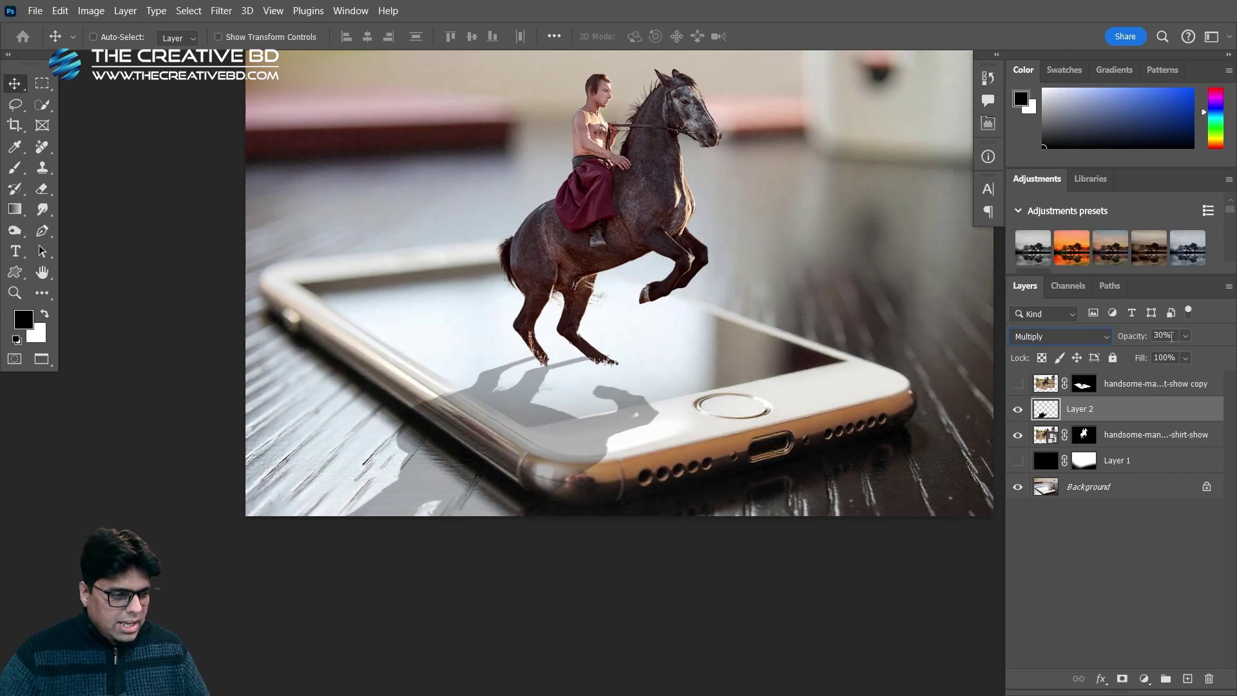
type("25")
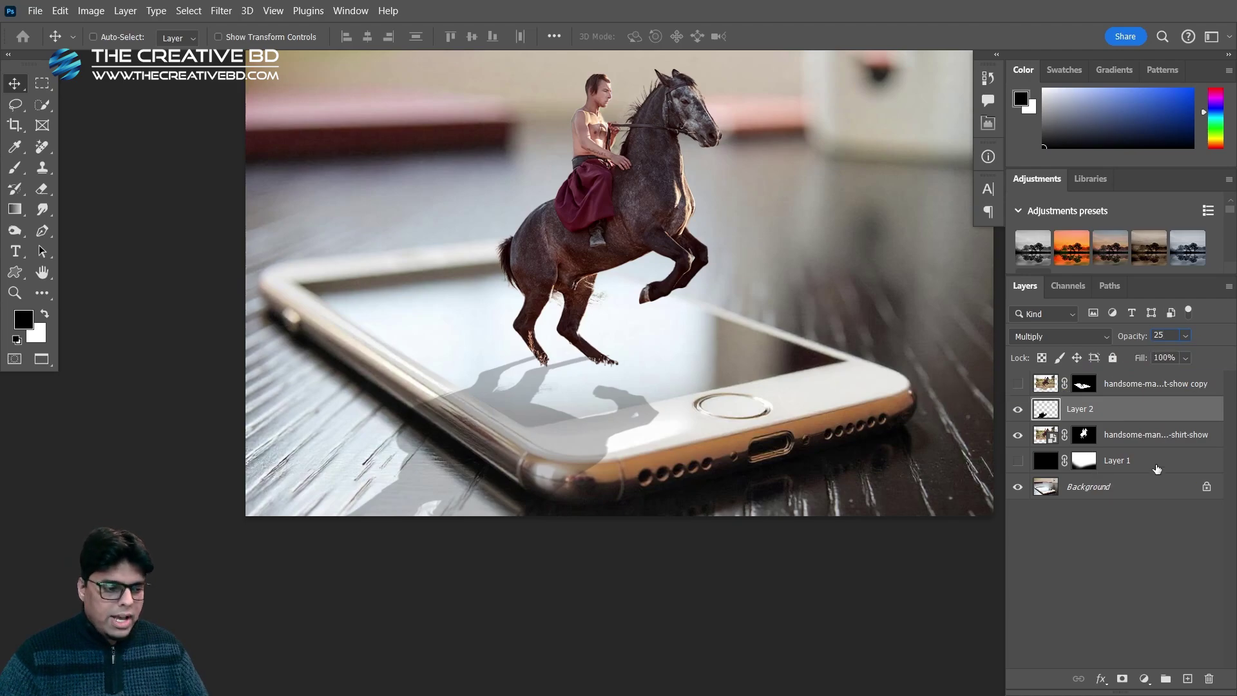
key("Return")
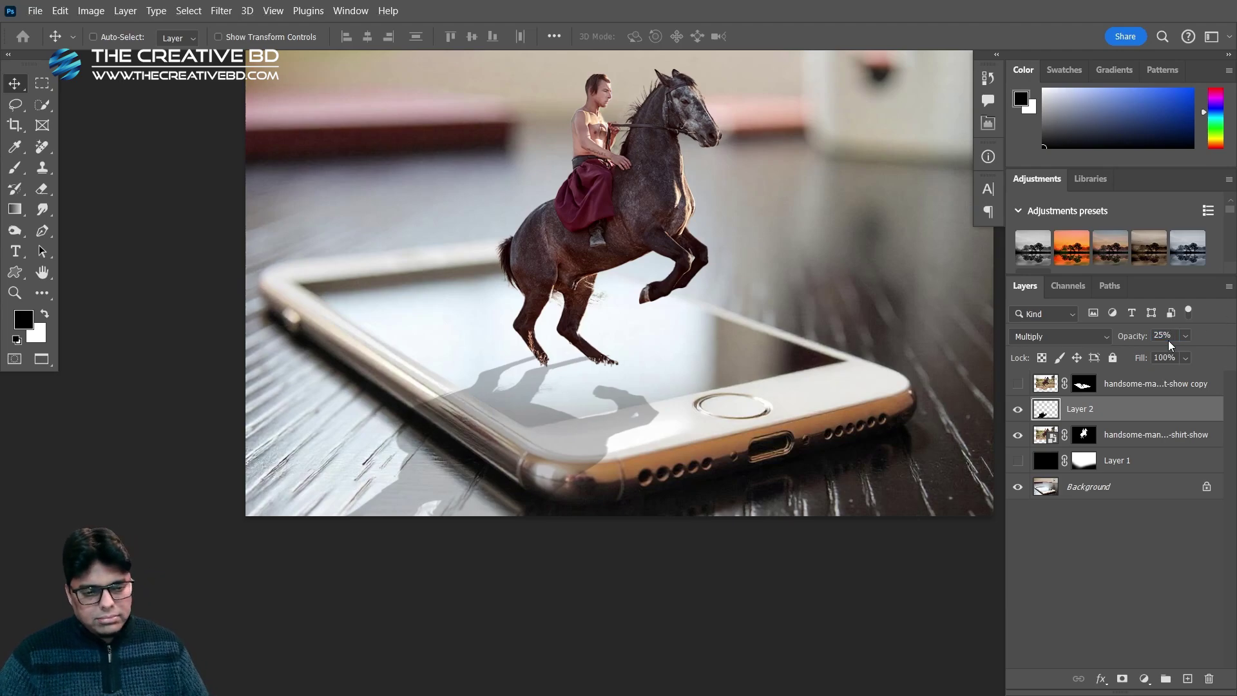
Soften the cast shadow with a Gaussian Blur of 5.0 pixels radius
scroll(511, 409, "up", 3)
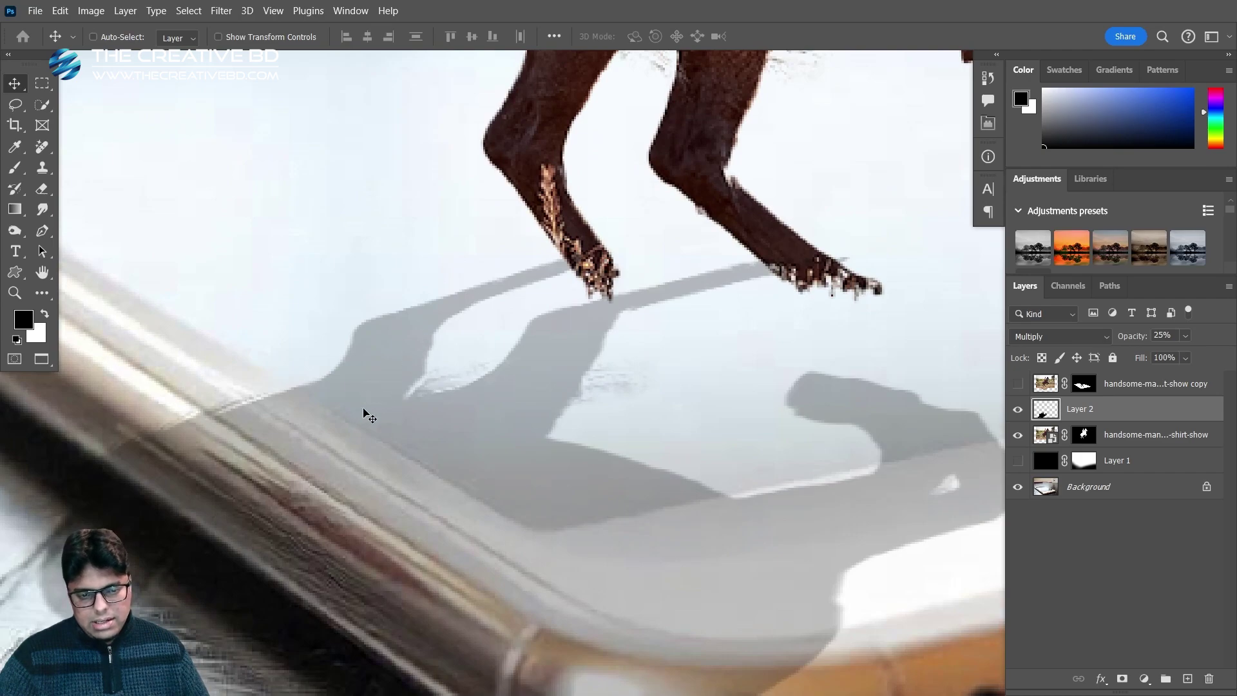
scroll(530, 444, "down", 5)
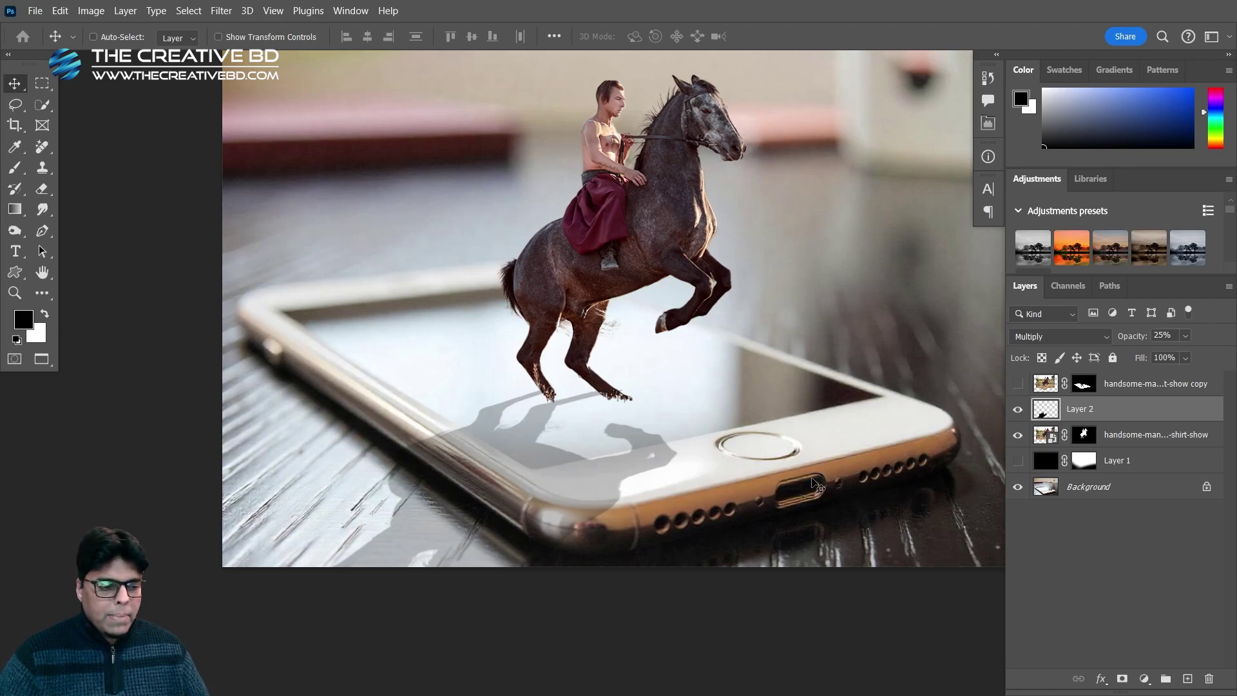
left_click(223, 9)
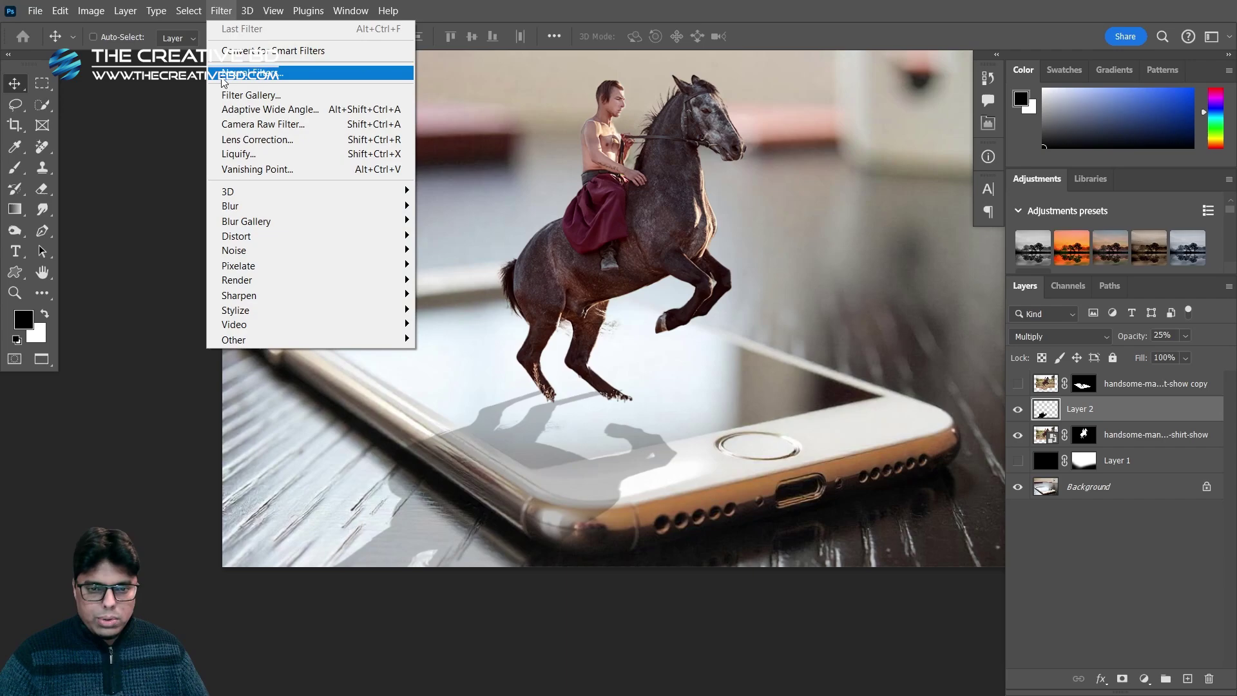
mouse_move(250, 207)
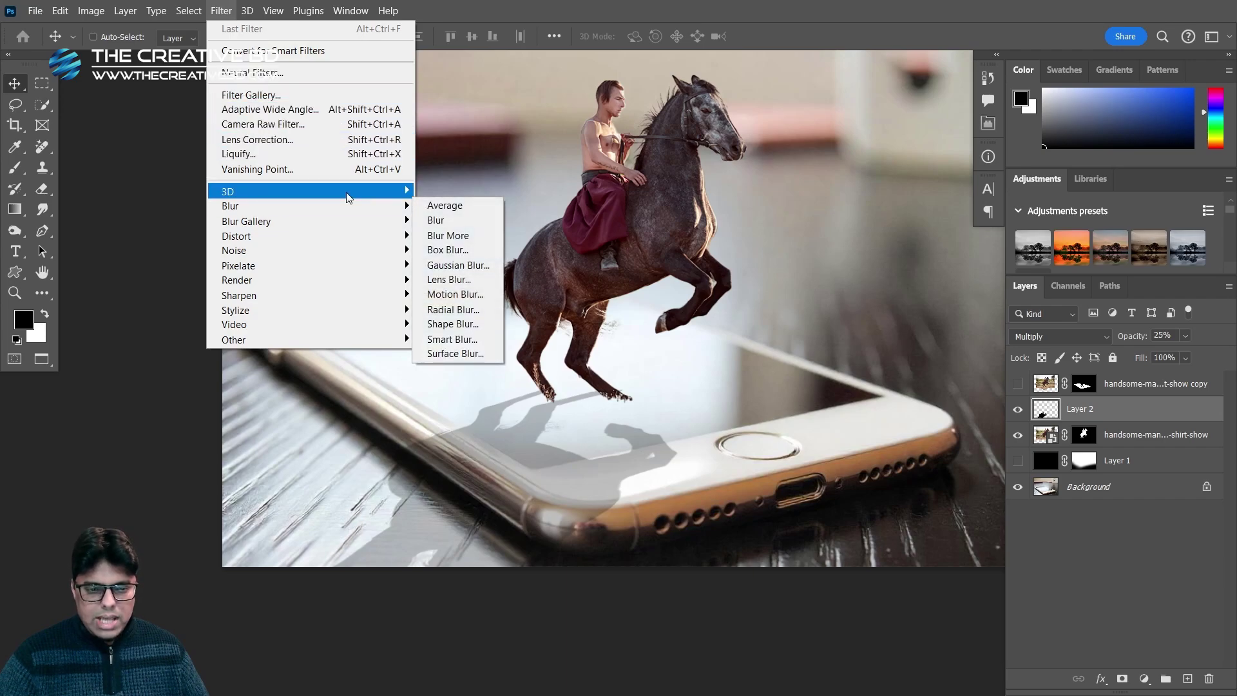
left_click(476, 265)
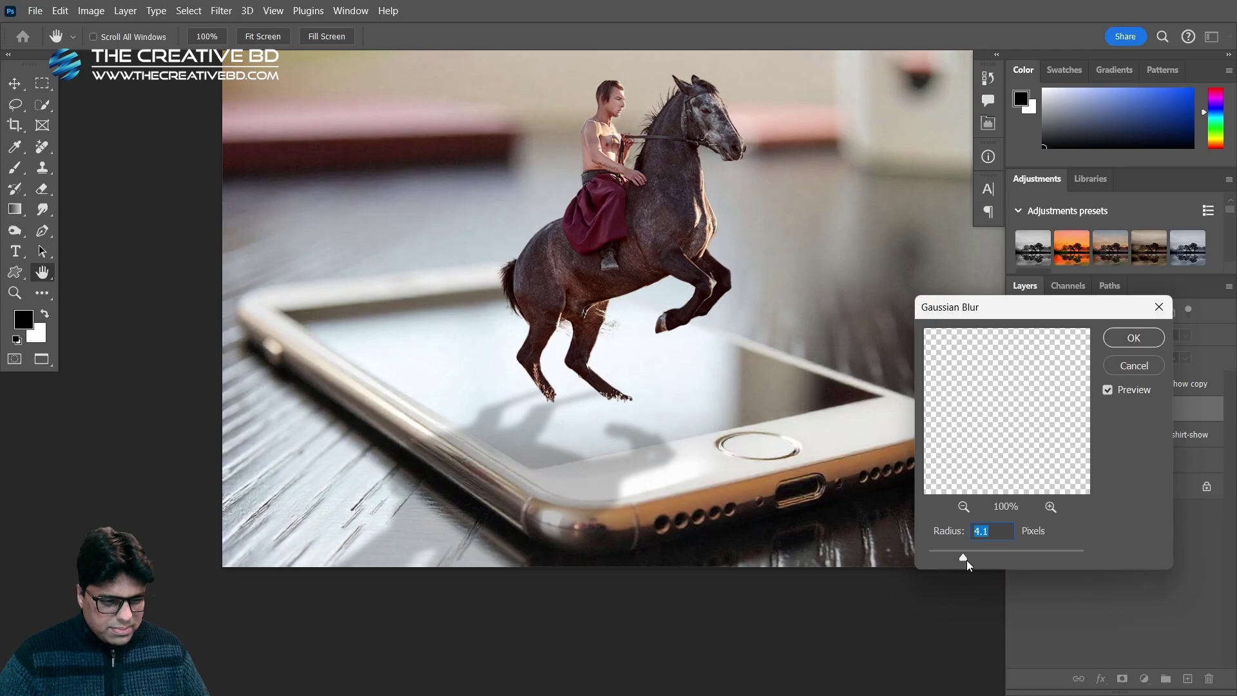
left_click_drag(967, 560, 968, 558)
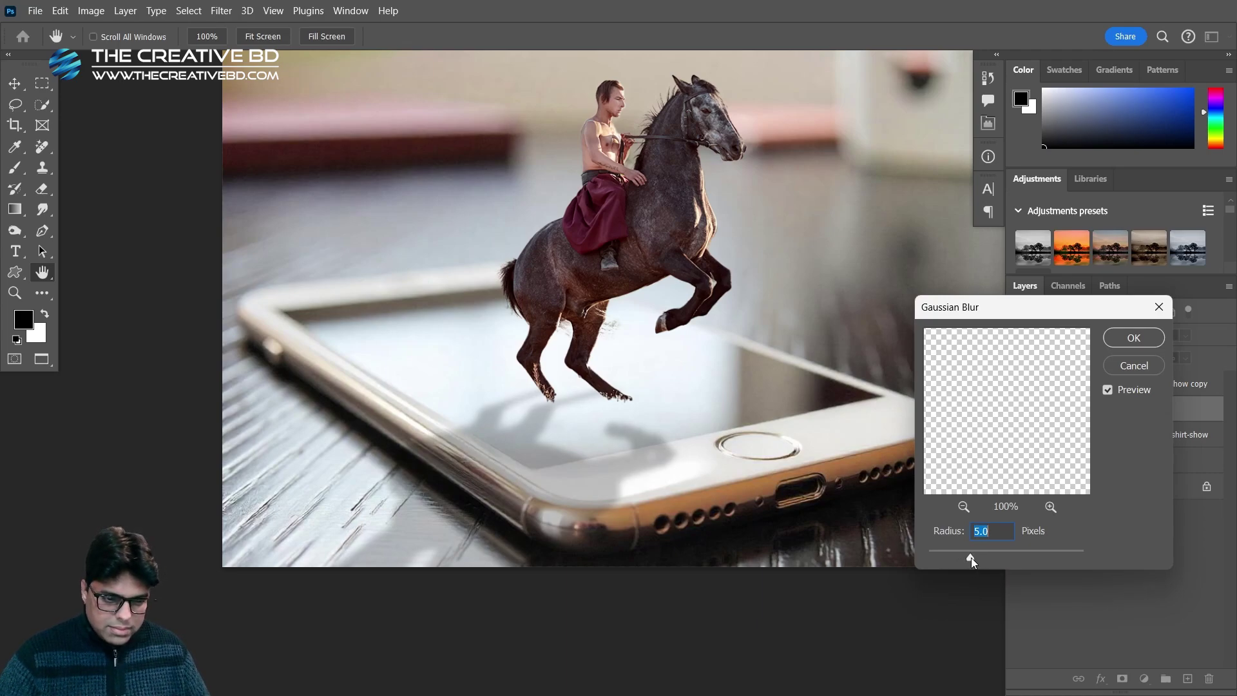
left_click(1134, 338)
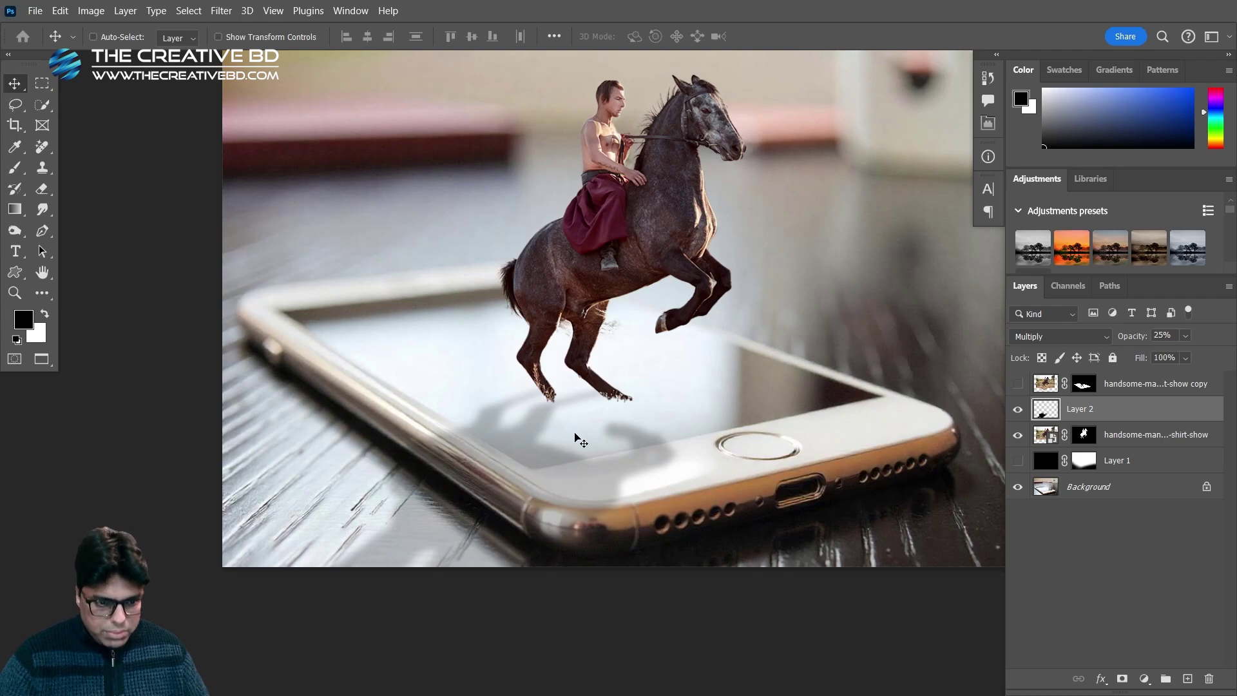
left_click_drag(517, 496, 535, 504)
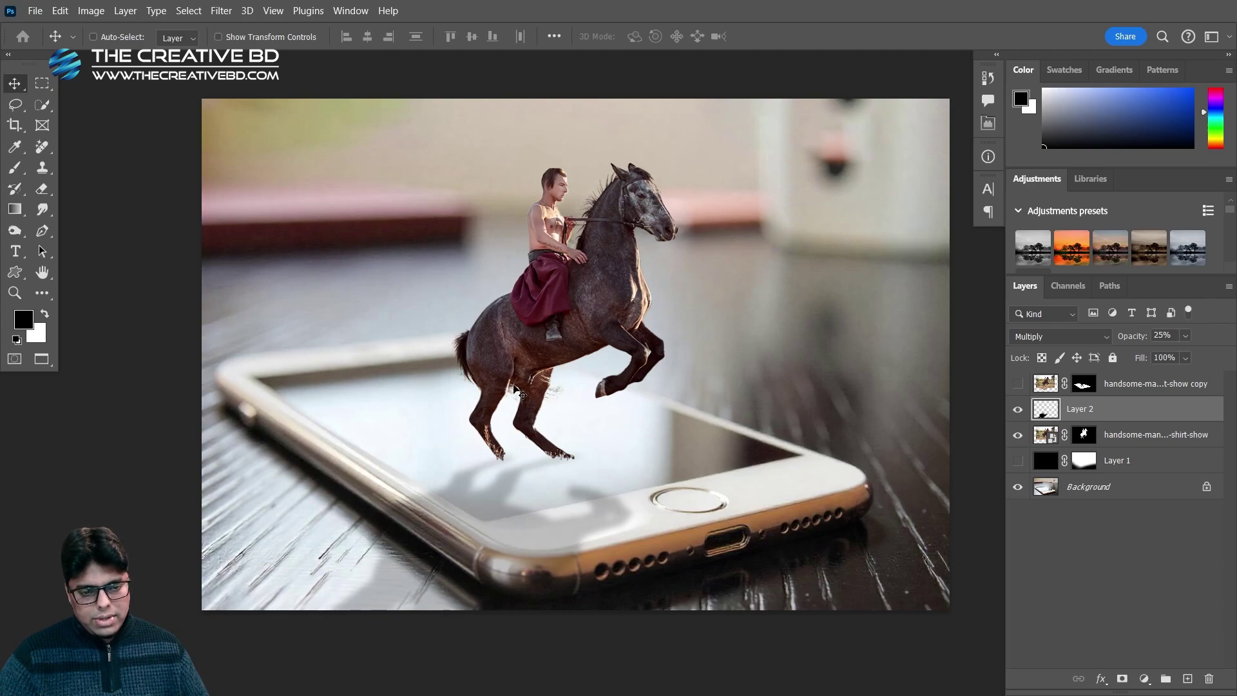
Load the horse and rider mask as a selection, fill it with black on a new layer directly above, and deselect
left_click(1095, 436)
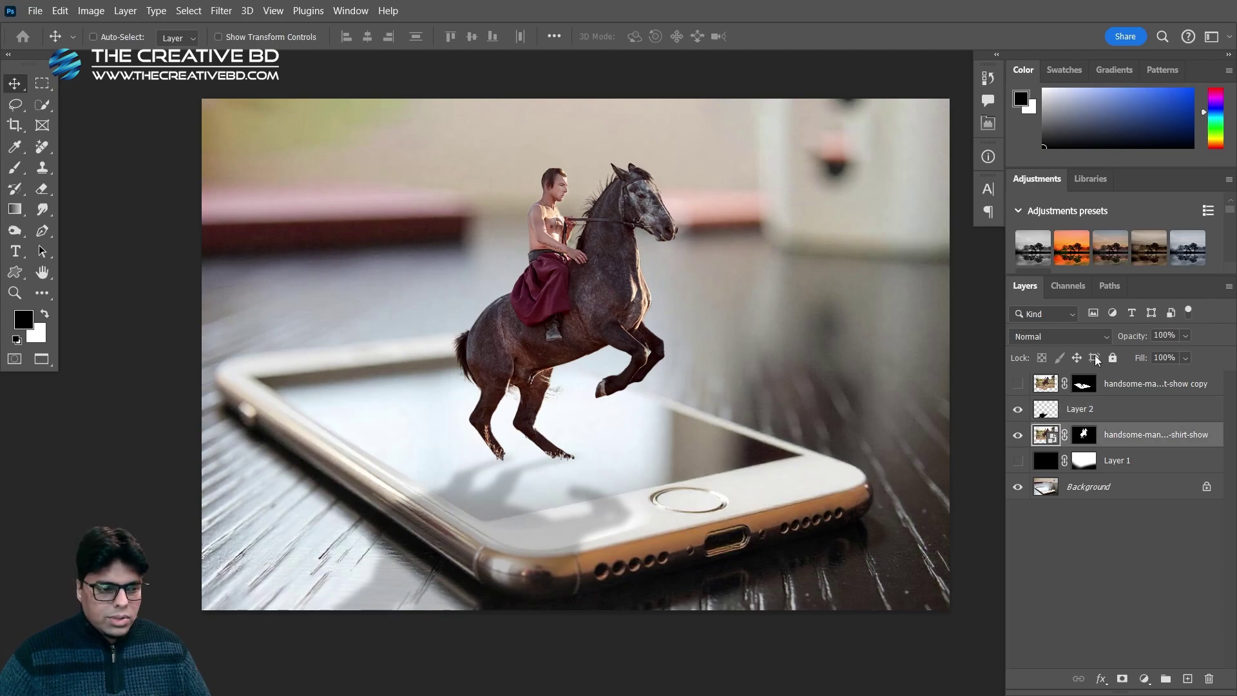
left_click(1084, 438, "ctrl")
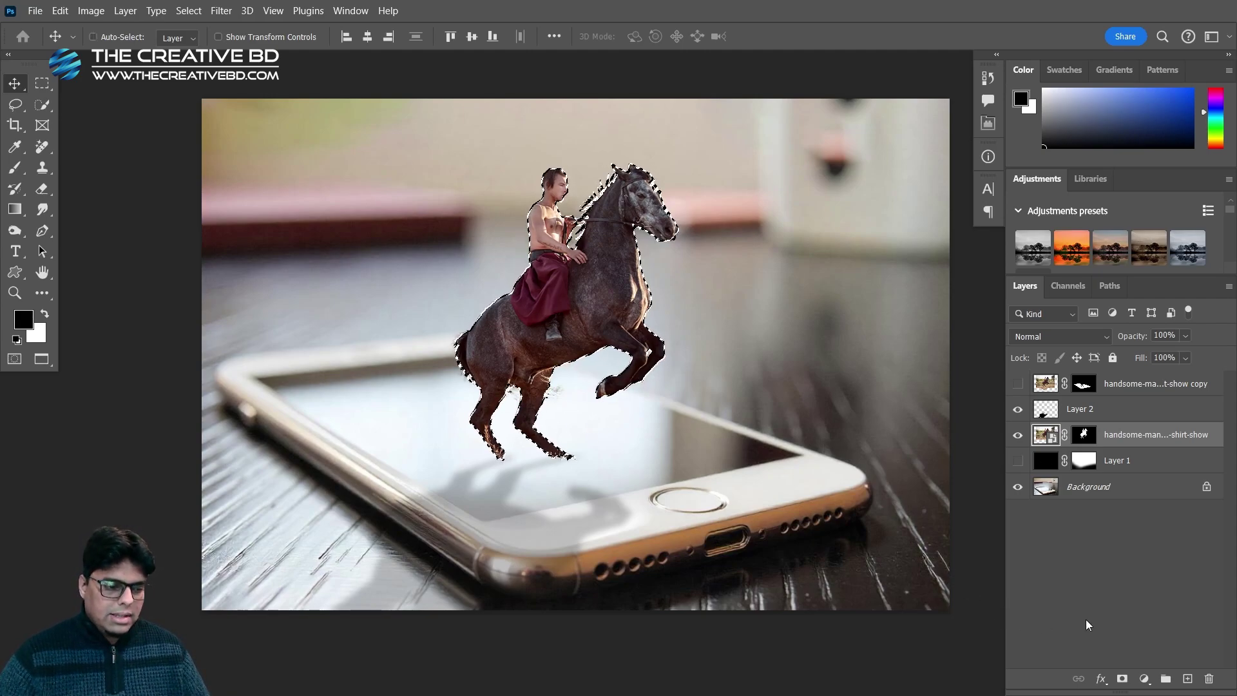
left_click(1188, 678)
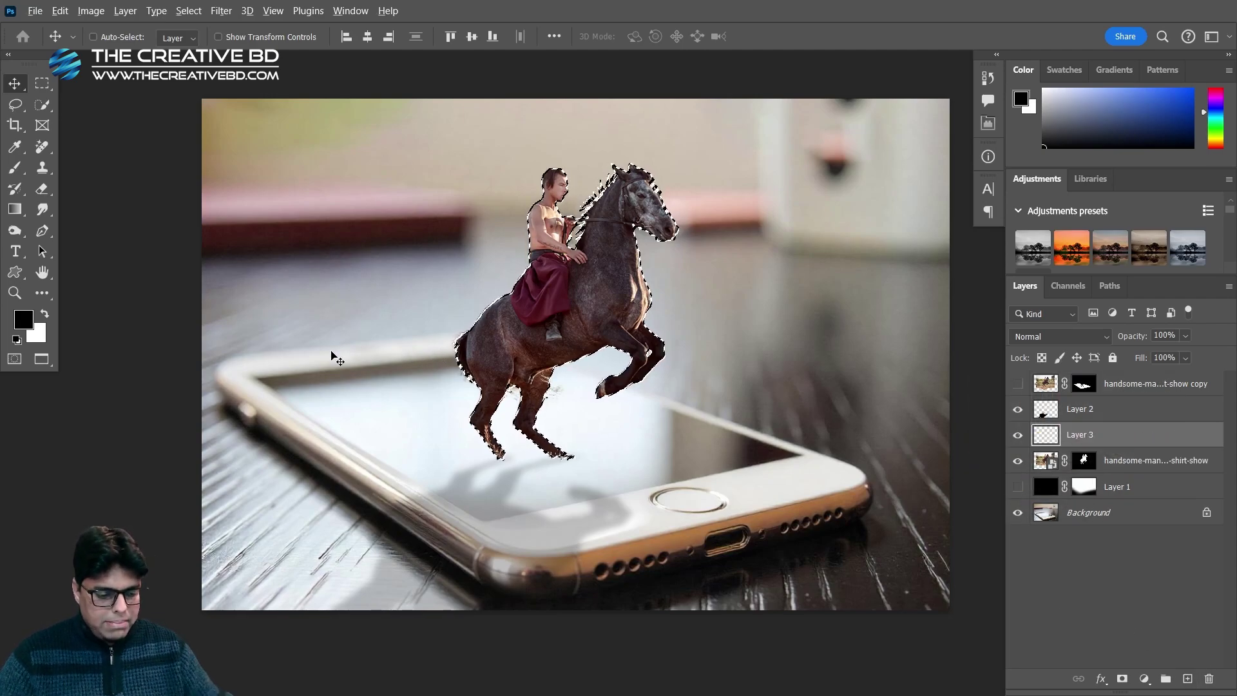
key("alt+BackSpace")
key("ctrl+d")
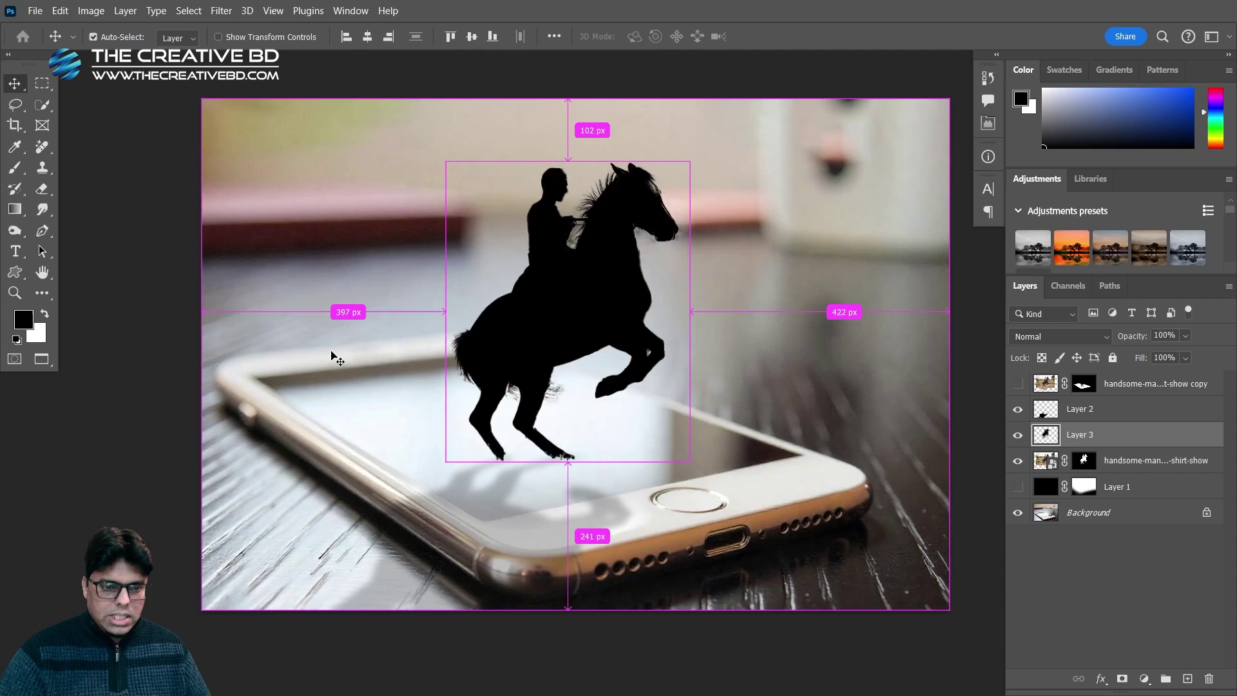
Mask the black silhouette layer with a black-to-white linear gradient from the horse's head to below the hooves, comparing with the layer hidden
left_click(1122, 679)
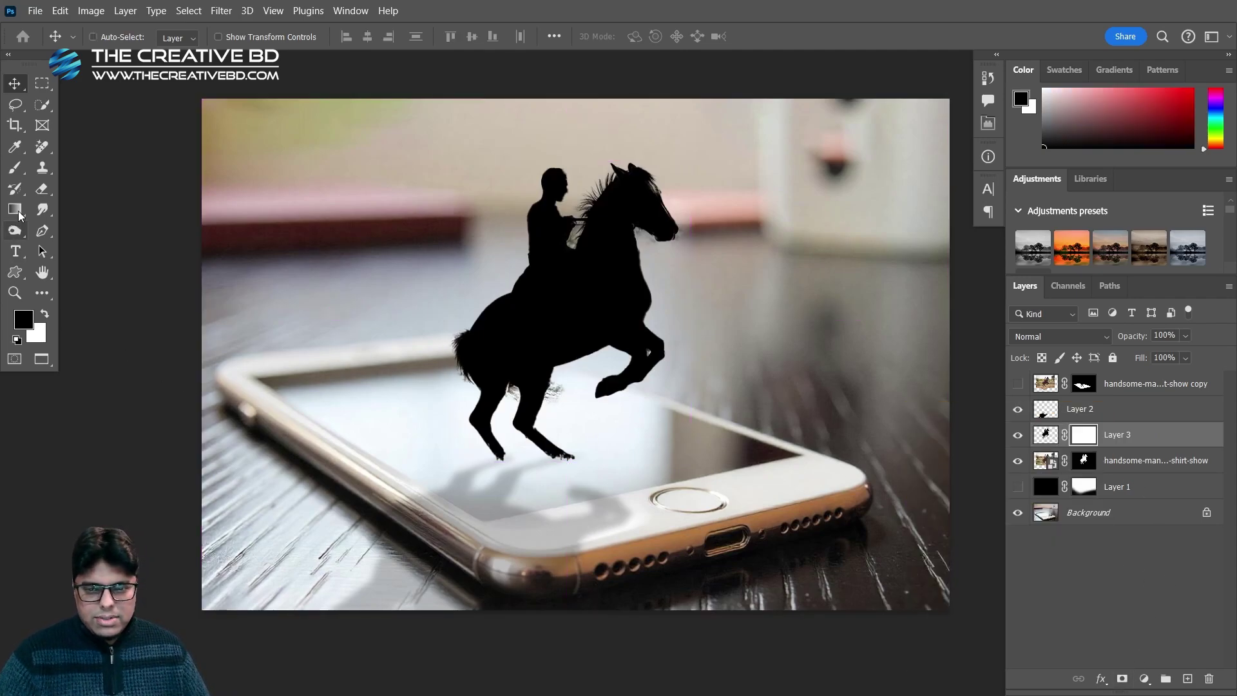
left_click_drag(15, 209, 71, 205)
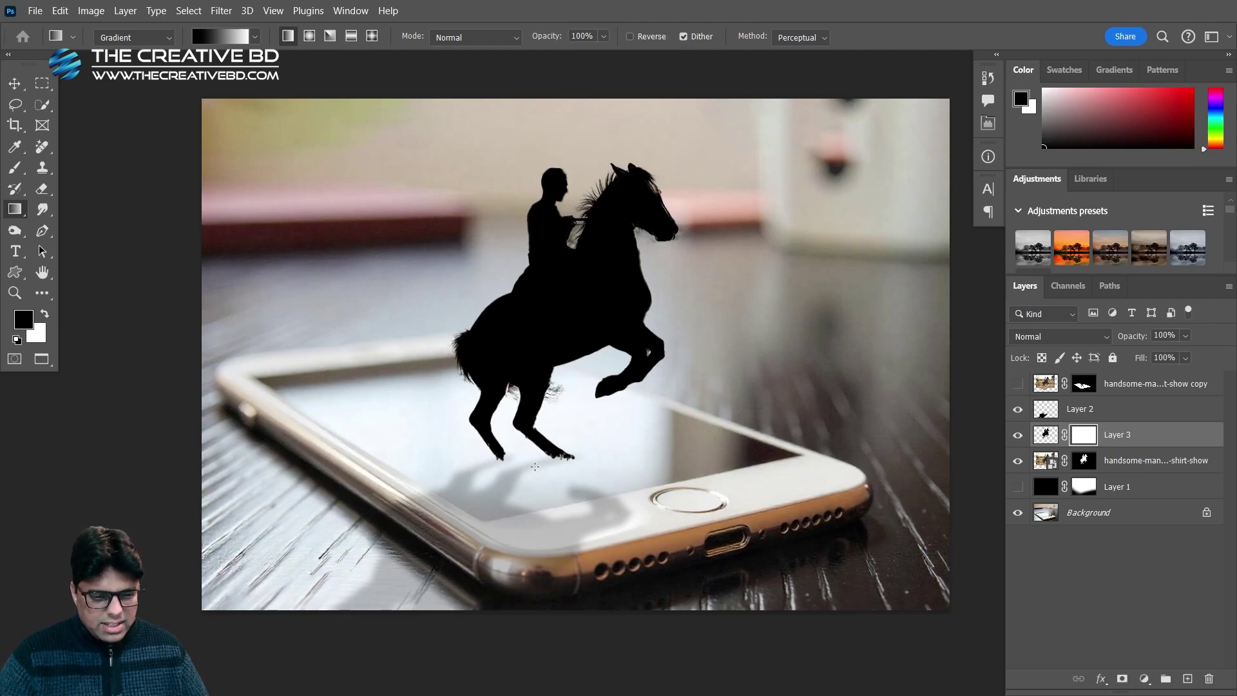
left_click_drag(621, 193, 538, 534)
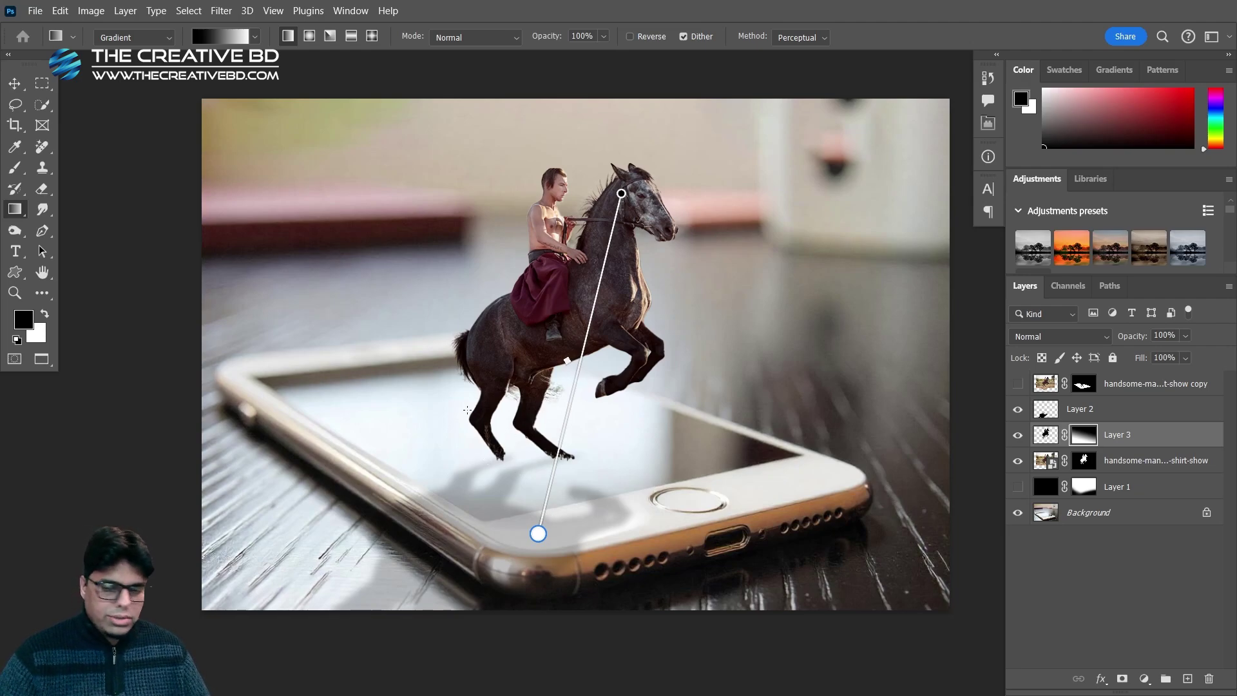
key("v")
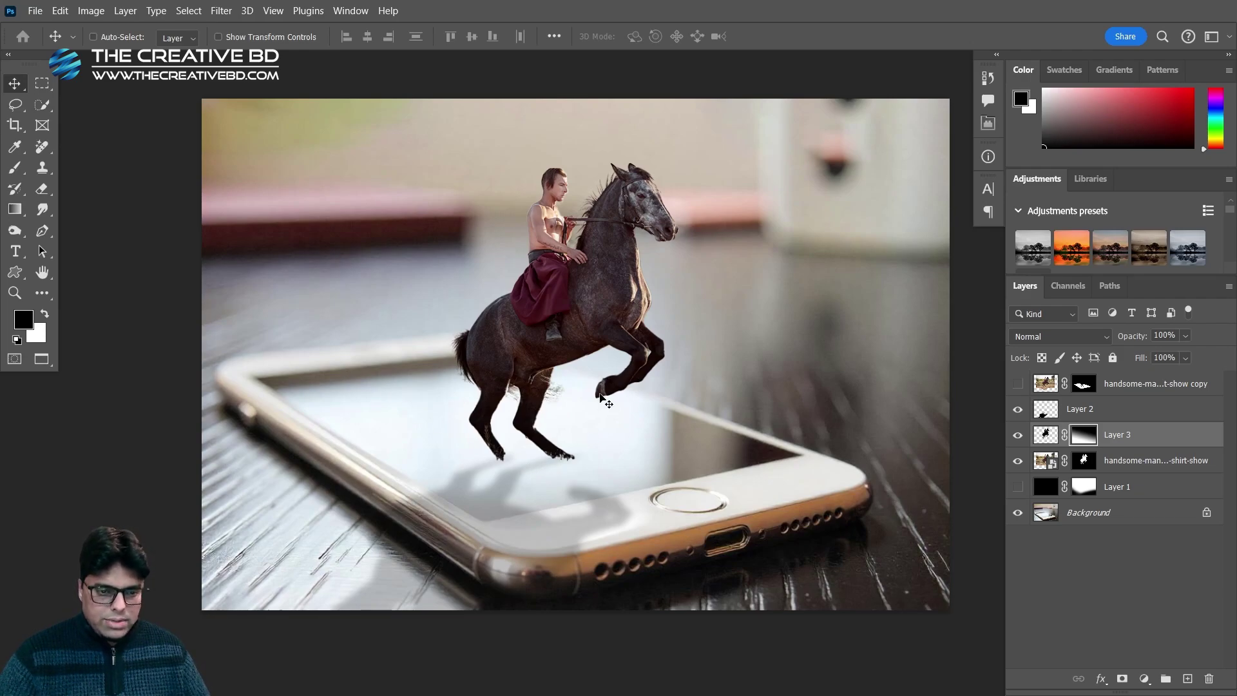
left_click(1018, 434)
left_click(1018, 435)
left_click(1018, 434)
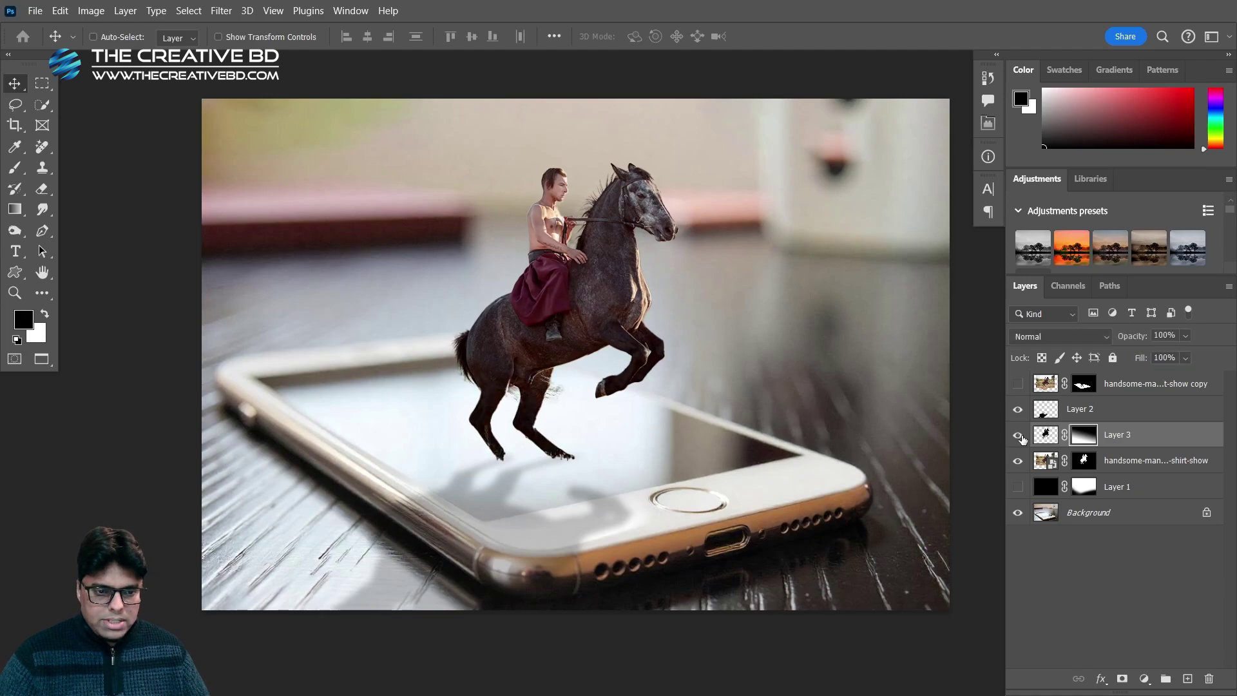
Set the opacity of the masked black silhouette layer to 60%
left_click(1045, 434)
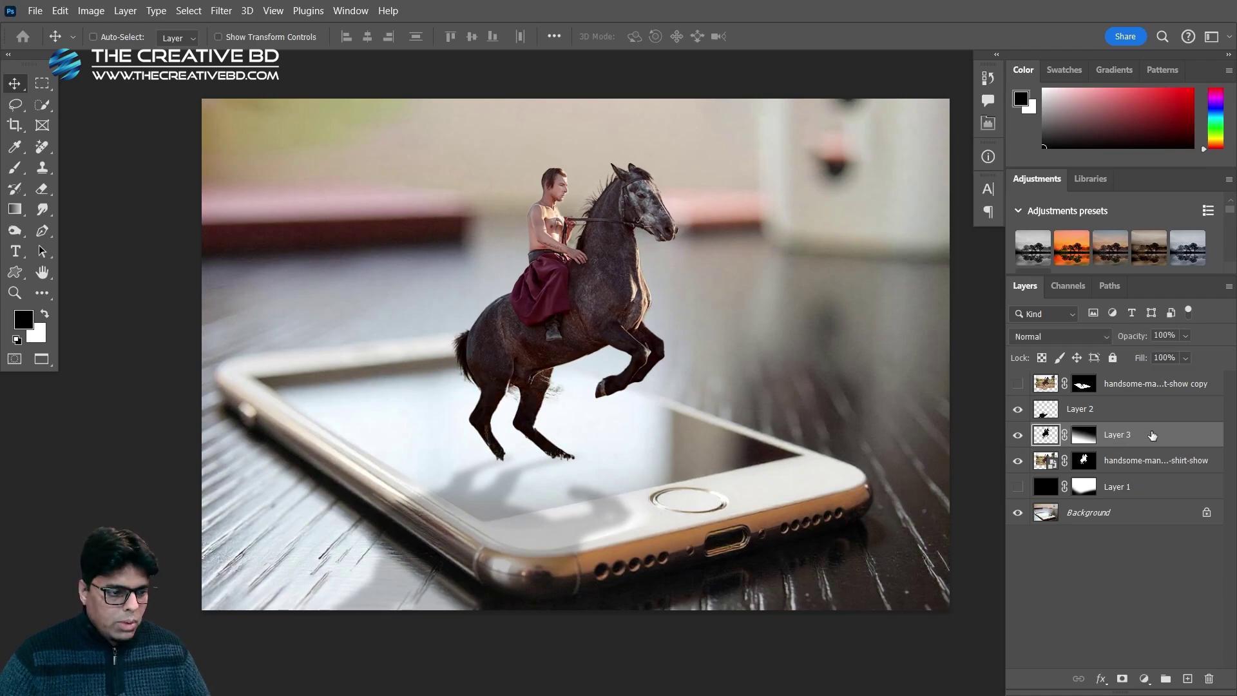
left_click(1186, 335)
left_click(1173, 339)
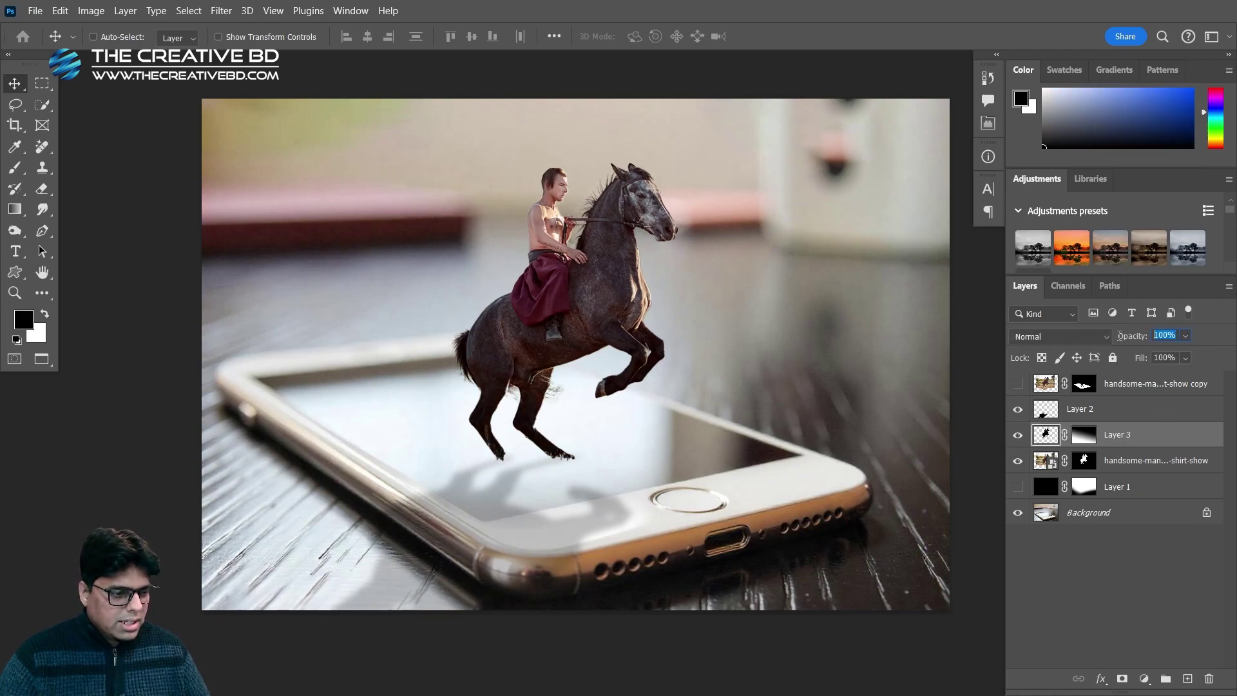
type("60")
key("Return")
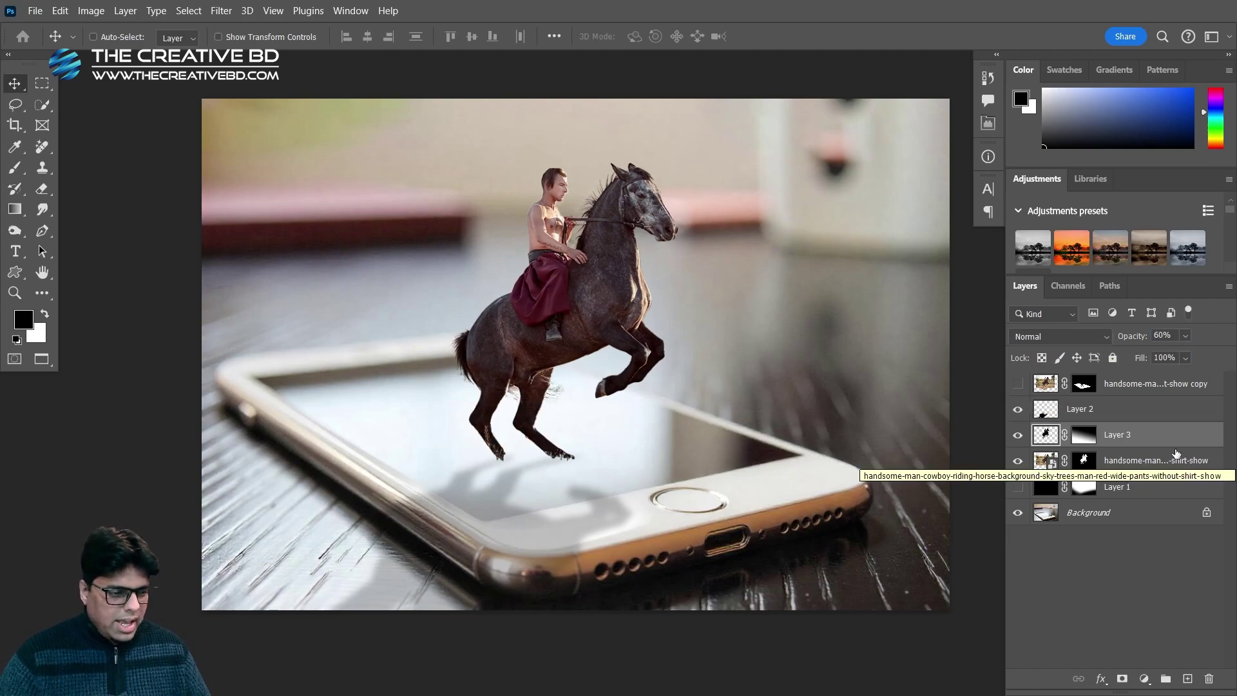
Compare the horse's legs and body up close with the black shading layer hidden and shown
left_click(1018, 437)
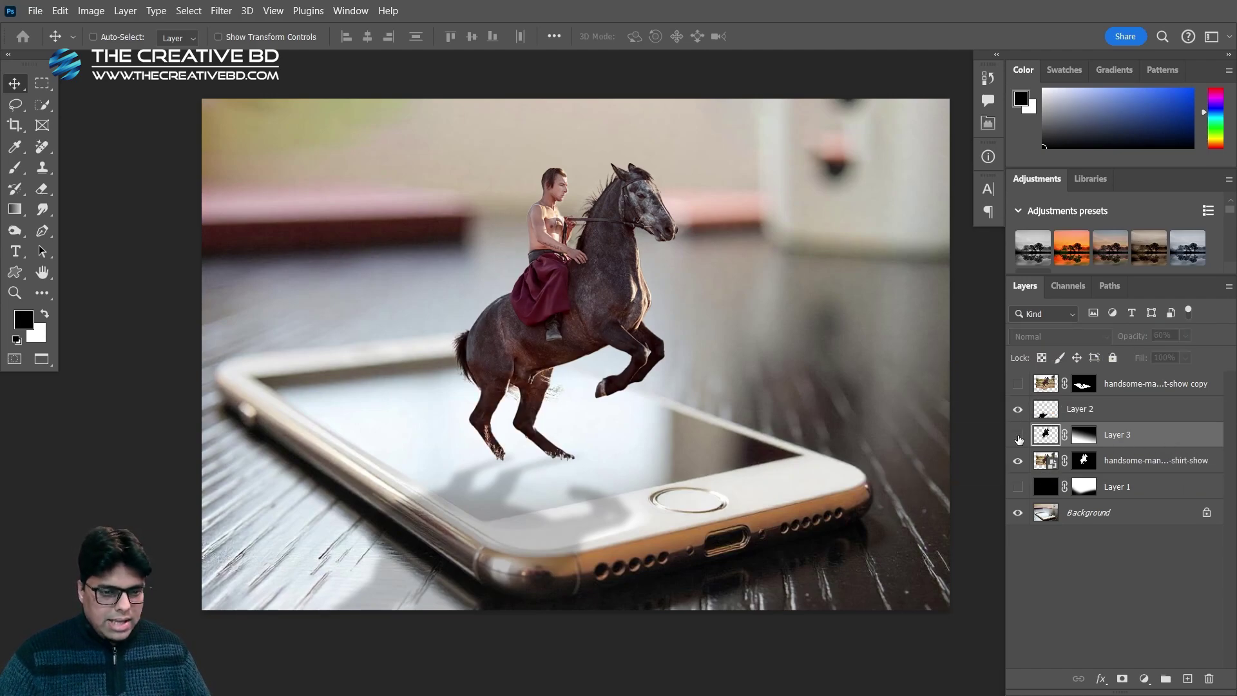
left_click(1018, 437)
left_click(1018, 436)
scroll(583, 385, "up", 1)
scroll(583, 384, "up", 1)
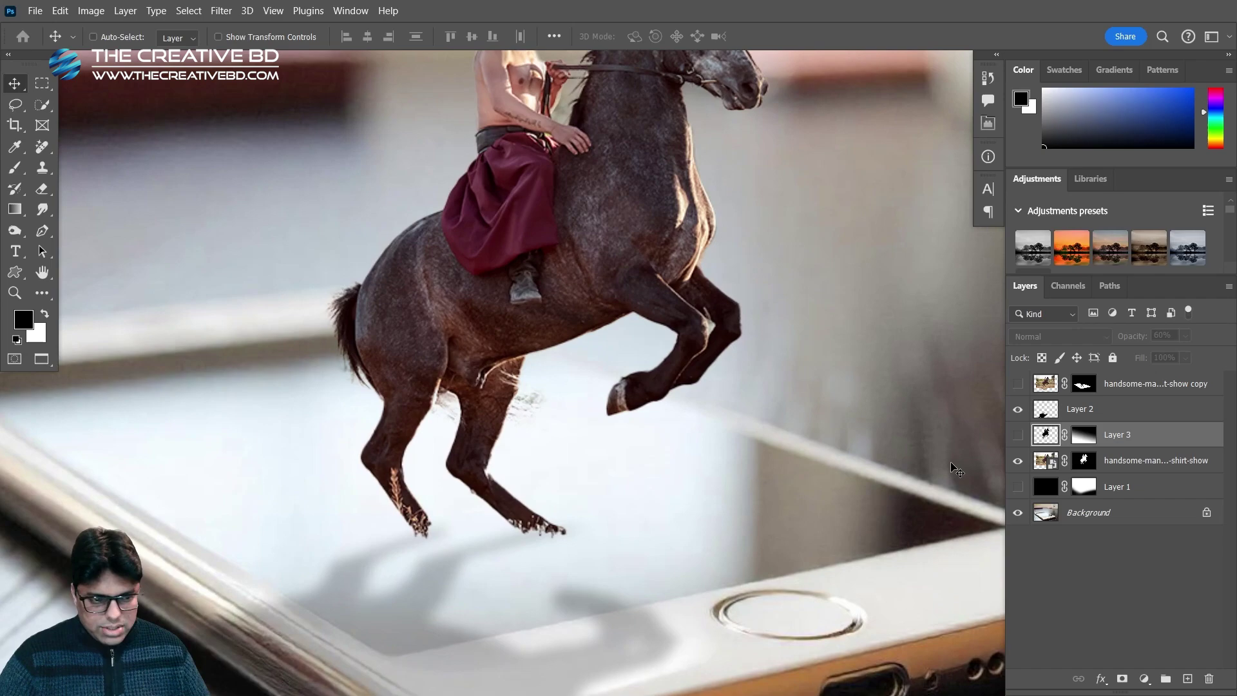
left_click(1018, 435)
left_click(1018, 435)
left_click(1018, 435)
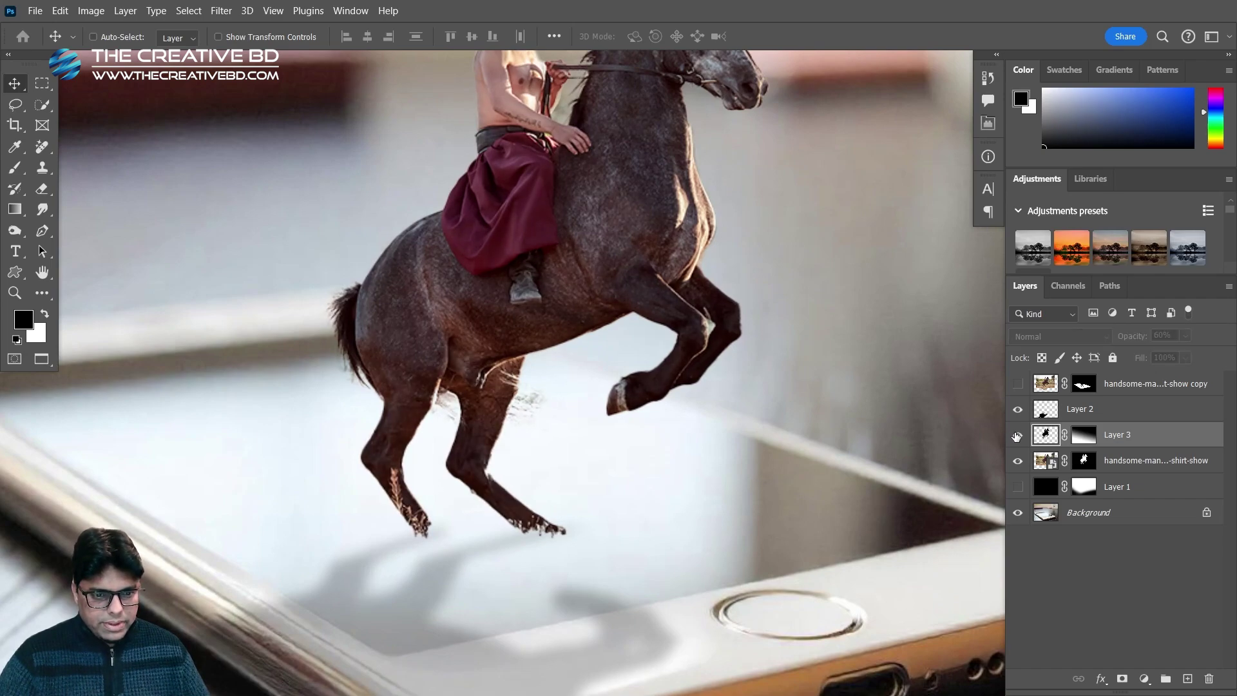
scroll(383, 409, "down", 1)
scroll(383, 409, "up", 1)
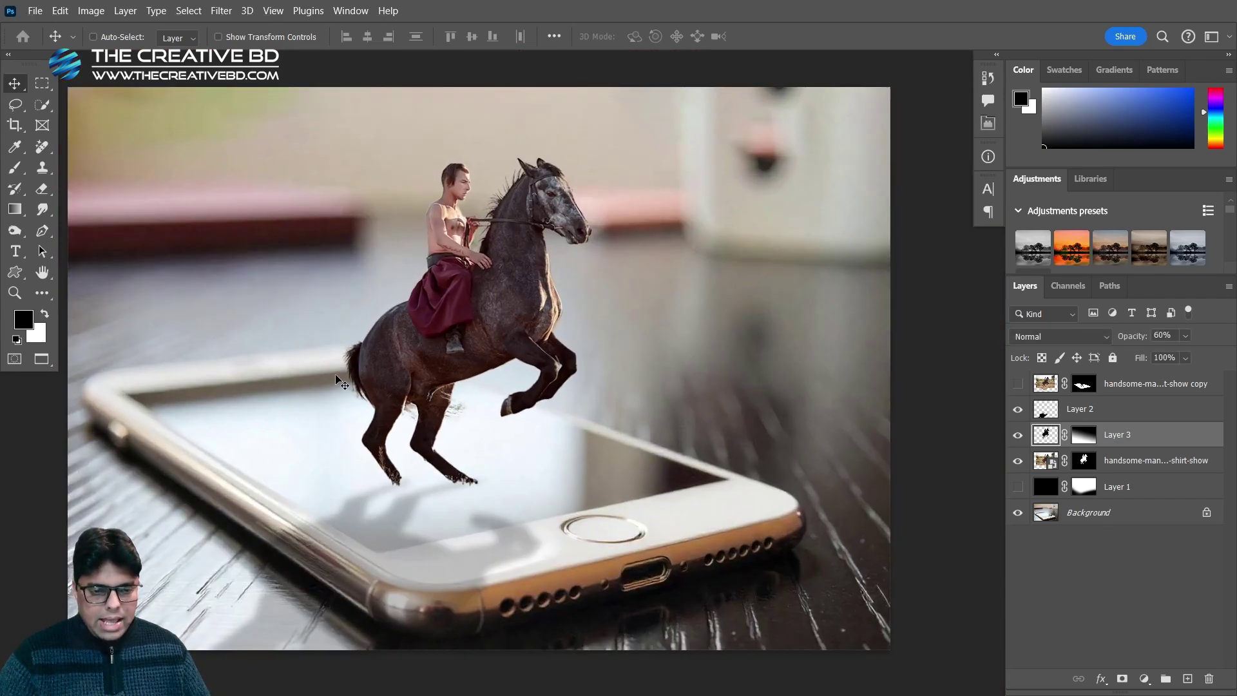
left_click_drag(297, 350, 402, 374)
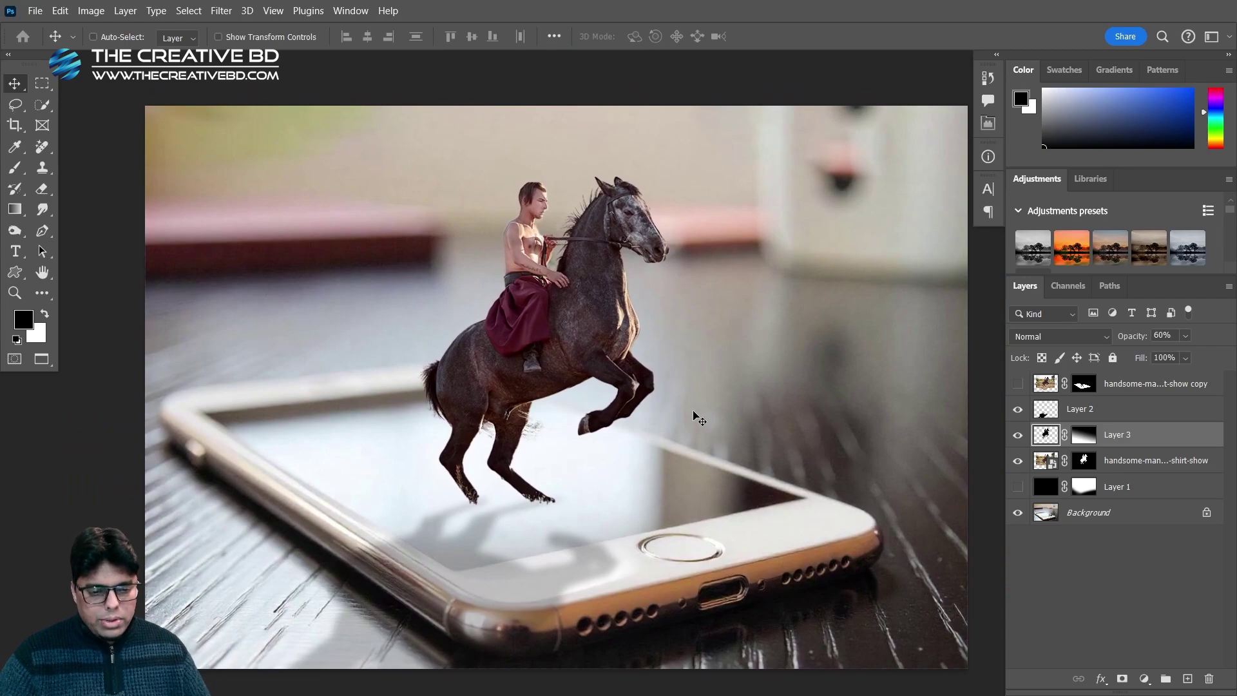
Show the grassy landscape layer on the phone screen again
left_click(1018, 384)
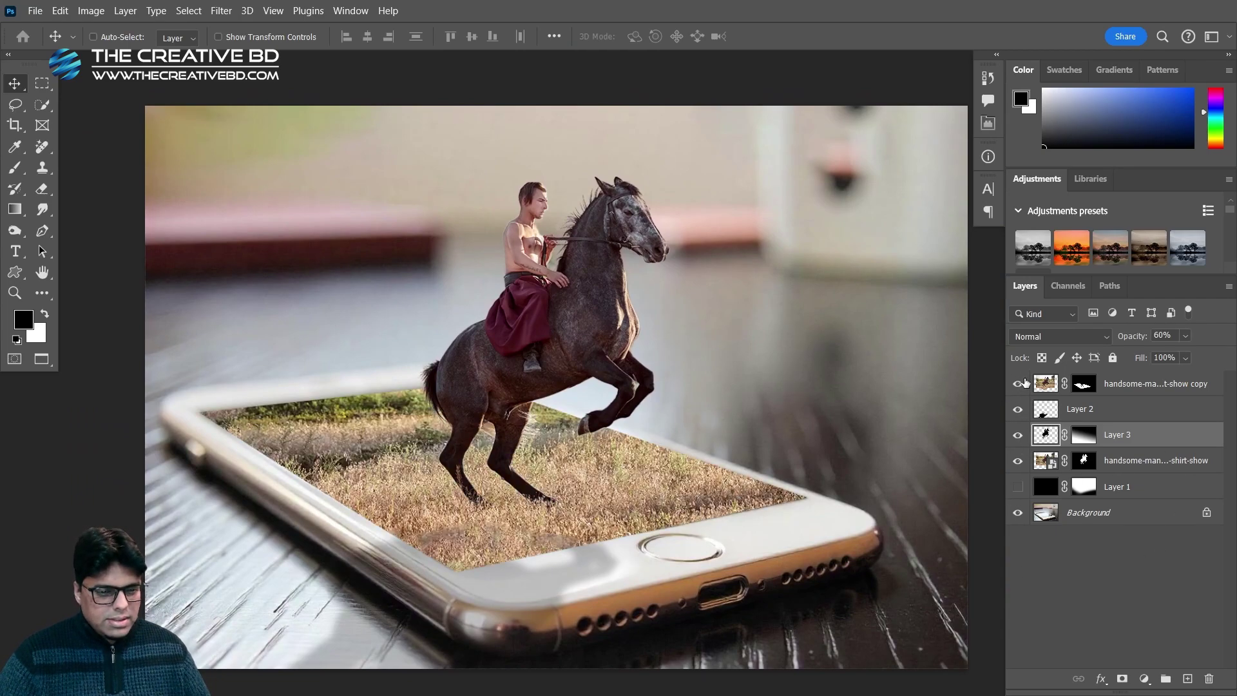
scroll(482, 543, "down", 2)
scroll(482, 542, "up", 1)
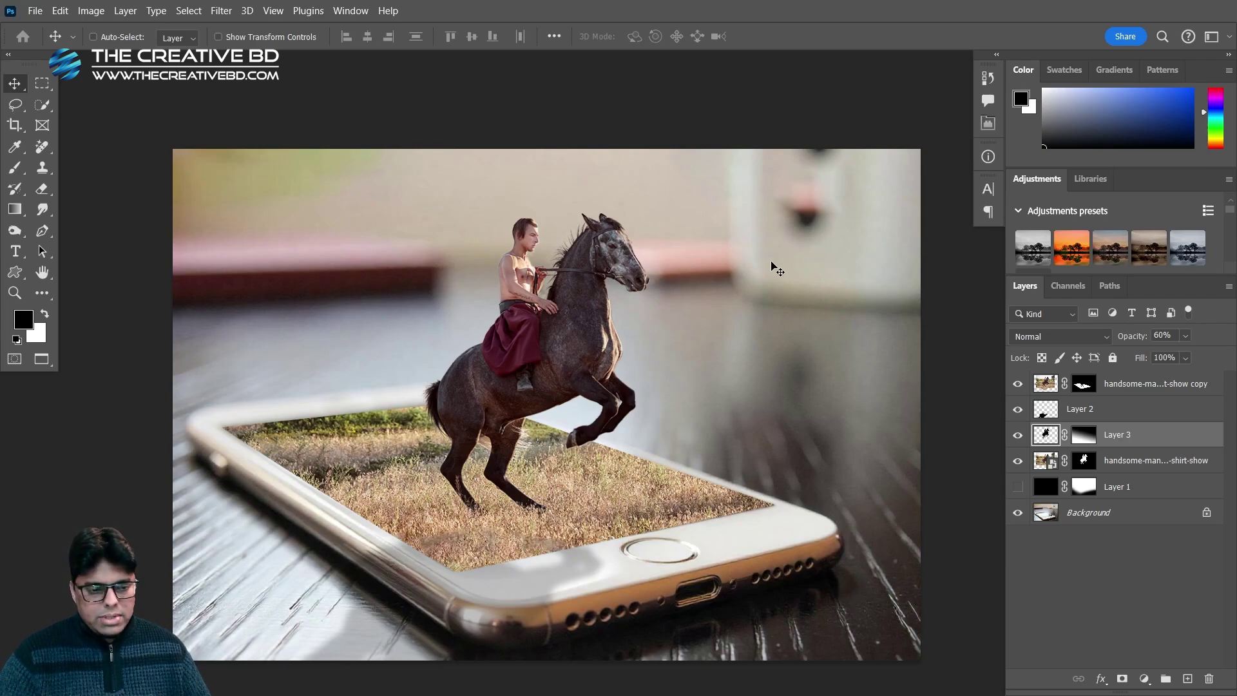
Add a new layer above the landscape layer and fill it with black
left_click(1168, 389)
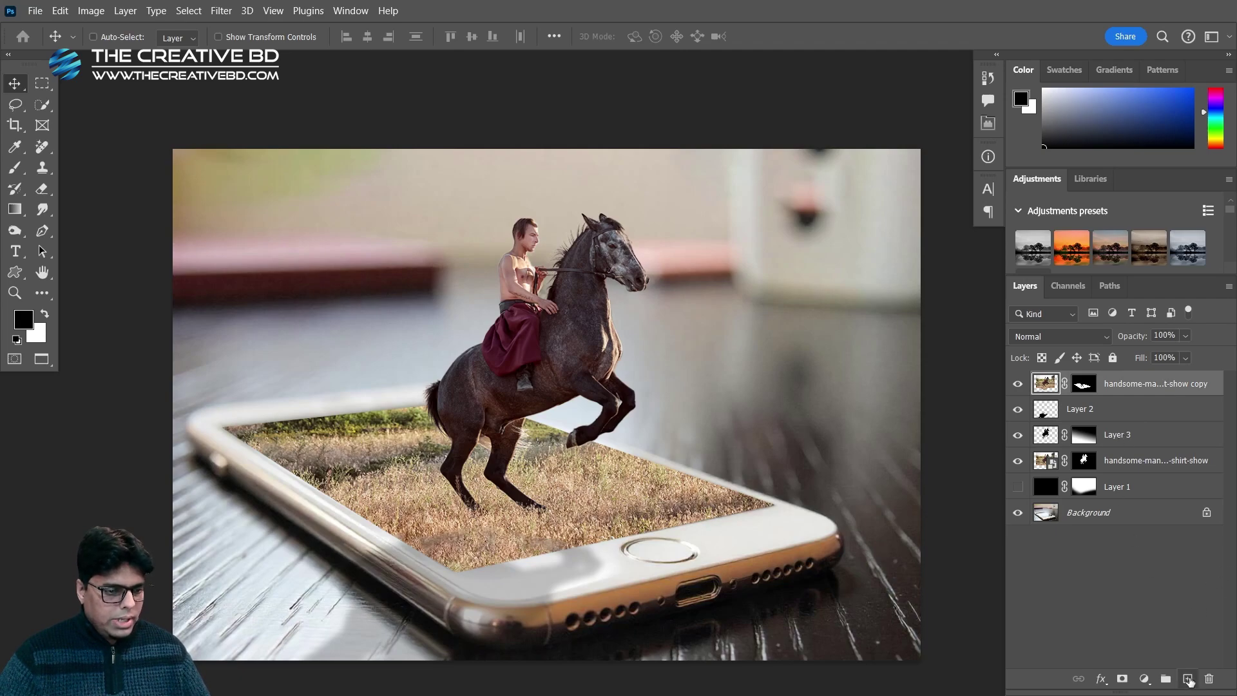
left_click(1188, 679)
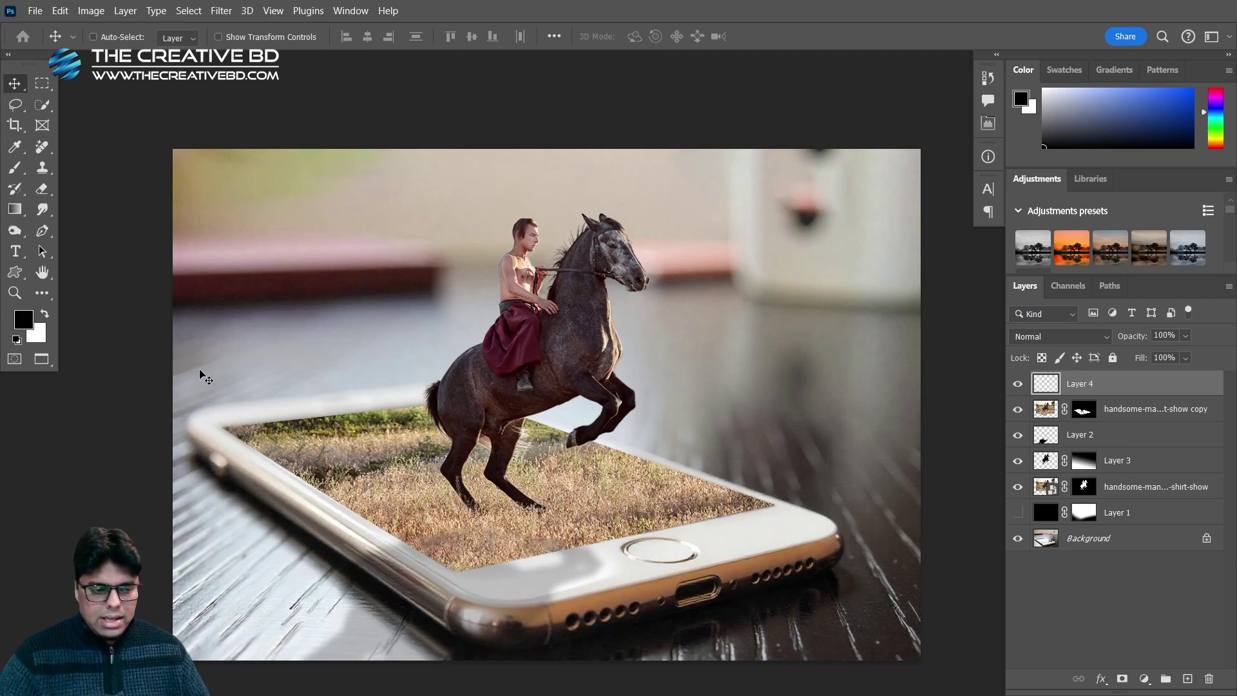
key("alt+BackSpace")
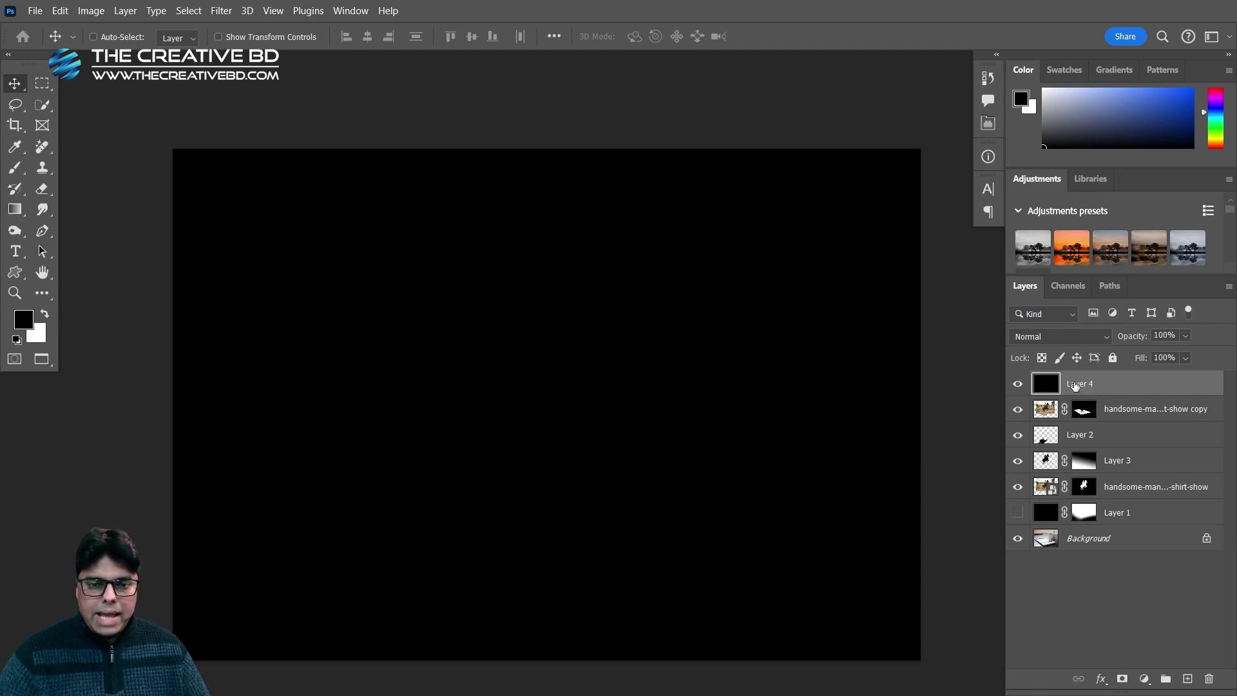
Render a 105mm Prime lens flare at 100% brightness on the black layer, centred slightly up and right of the middle
left_click(222, 14)
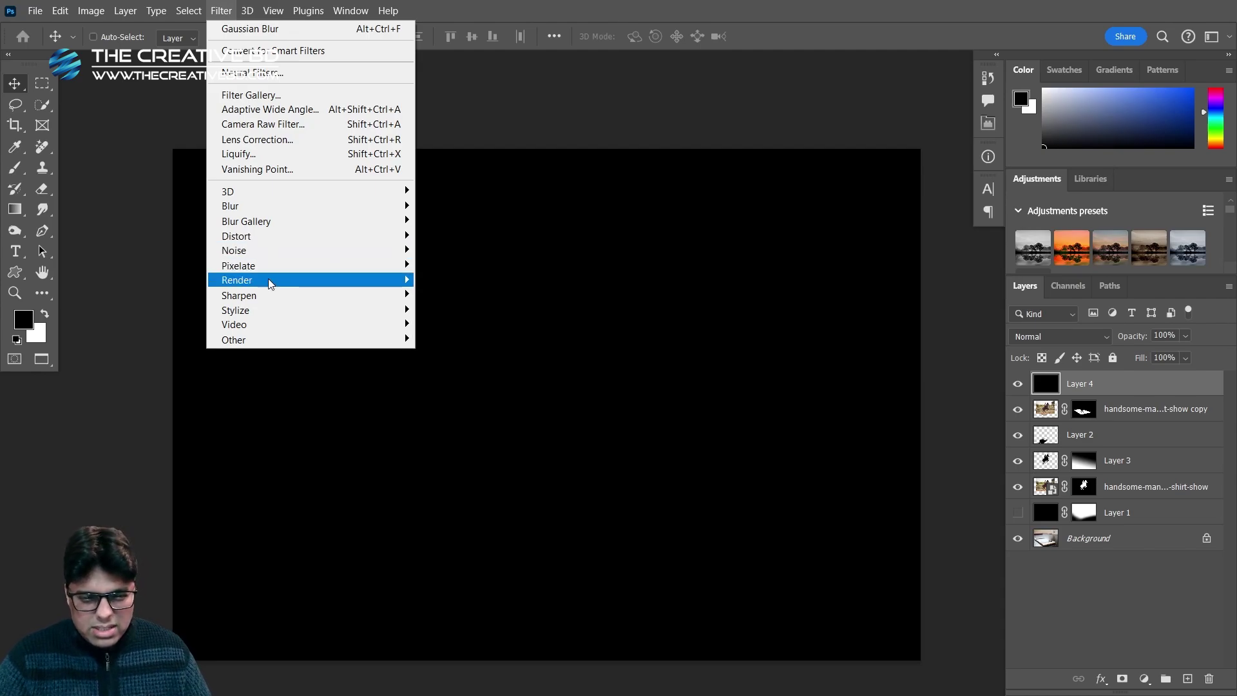
mouse_move(268, 280)
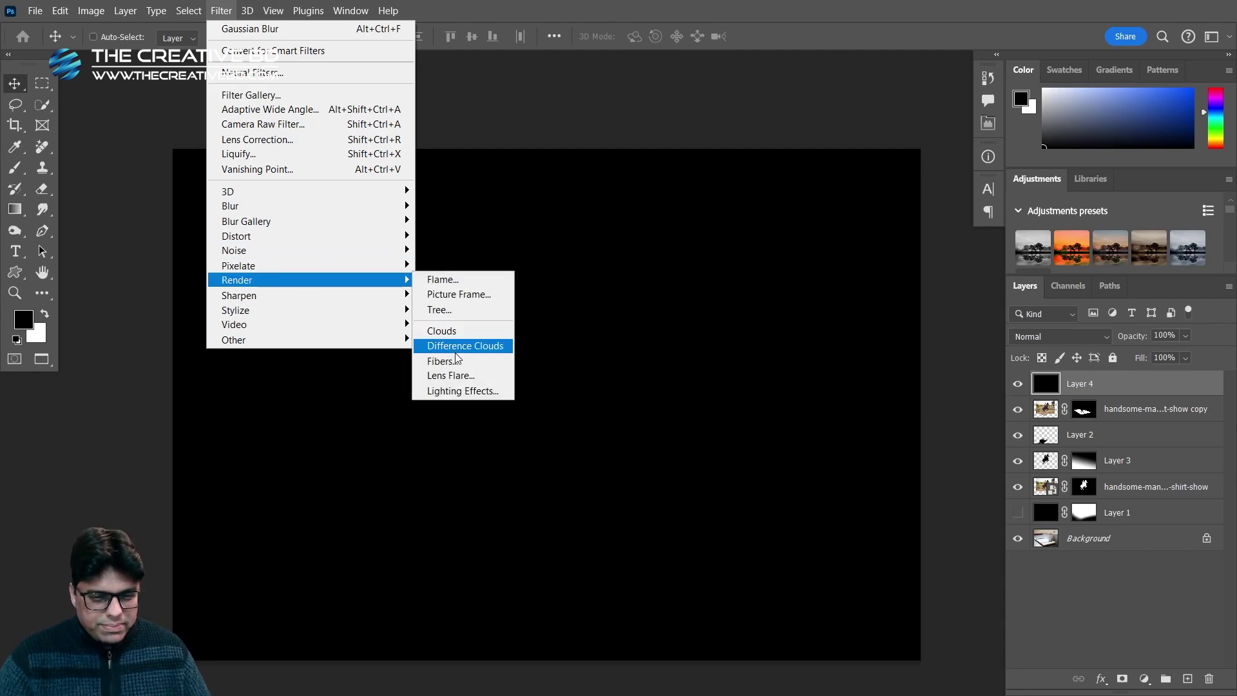
left_click(467, 380)
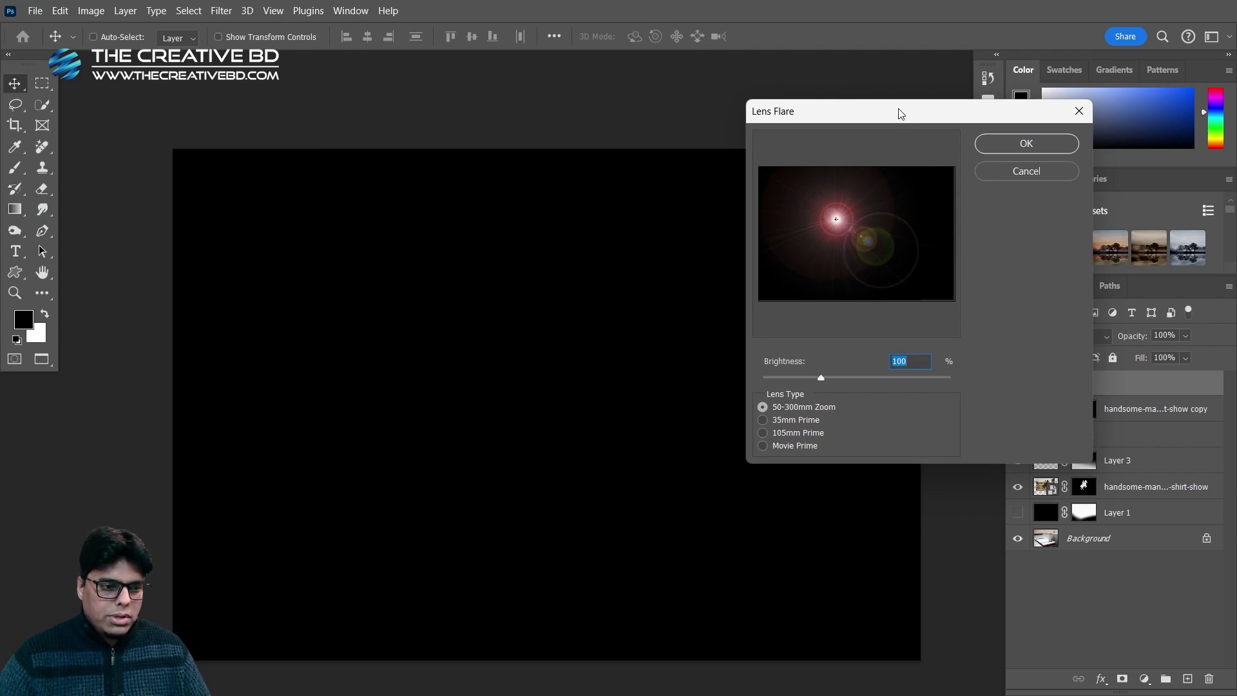
left_click_drag(898, 109, 921, 96)
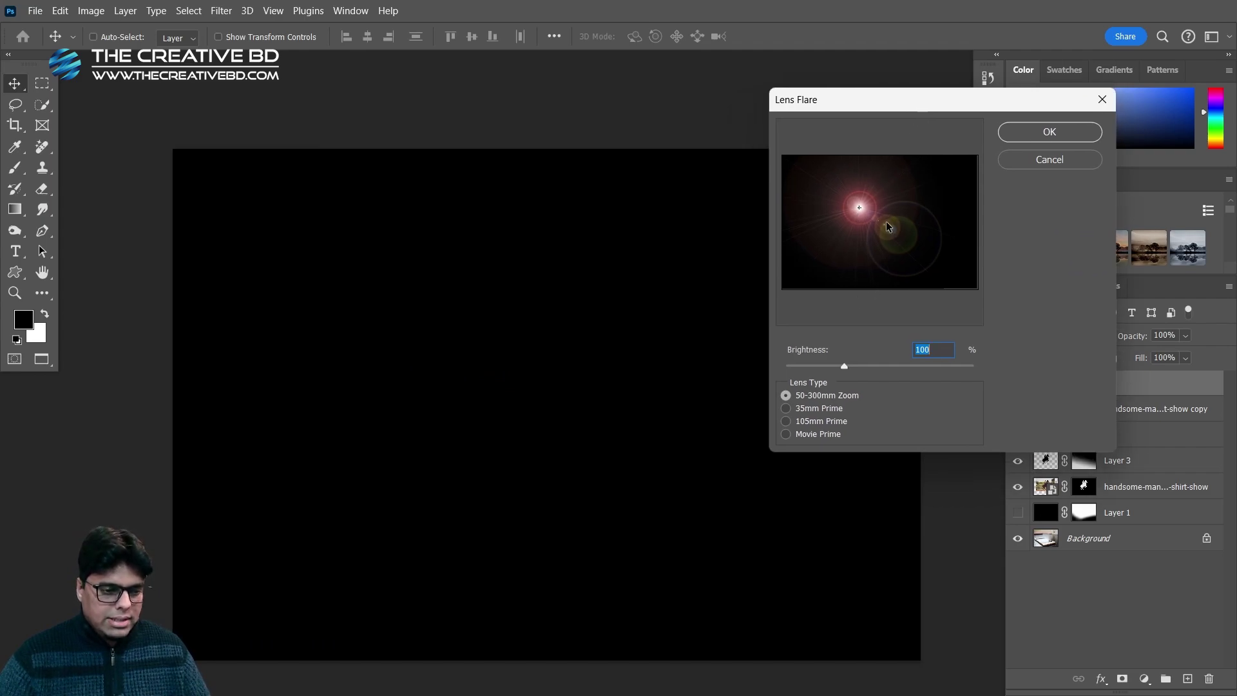
left_click(810, 422)
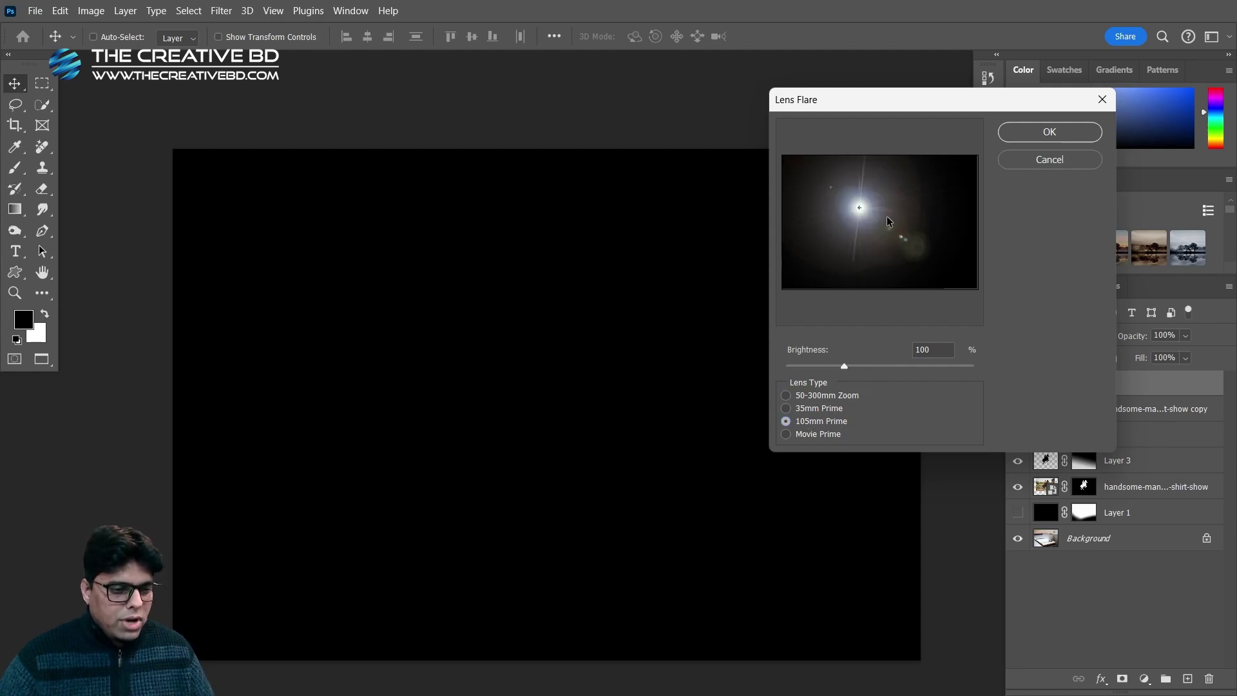
left_click_drag(861, 207, 894, 218)
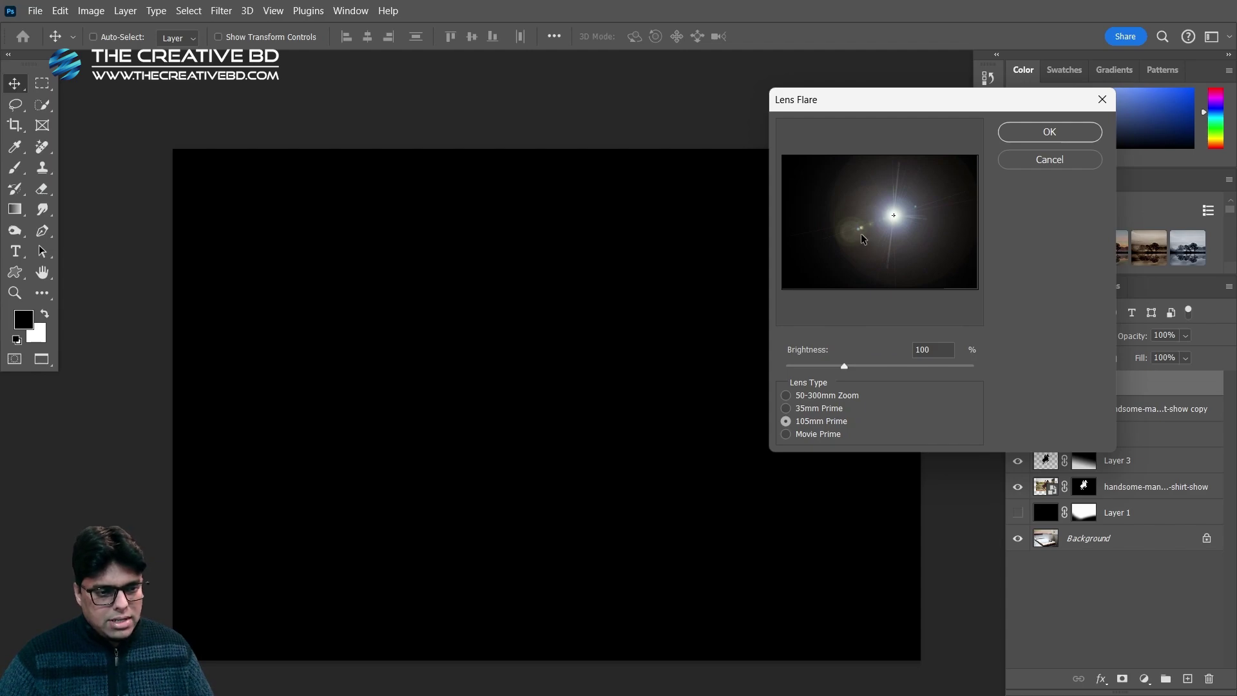
left_click_drag(895, 218, 897, 216)
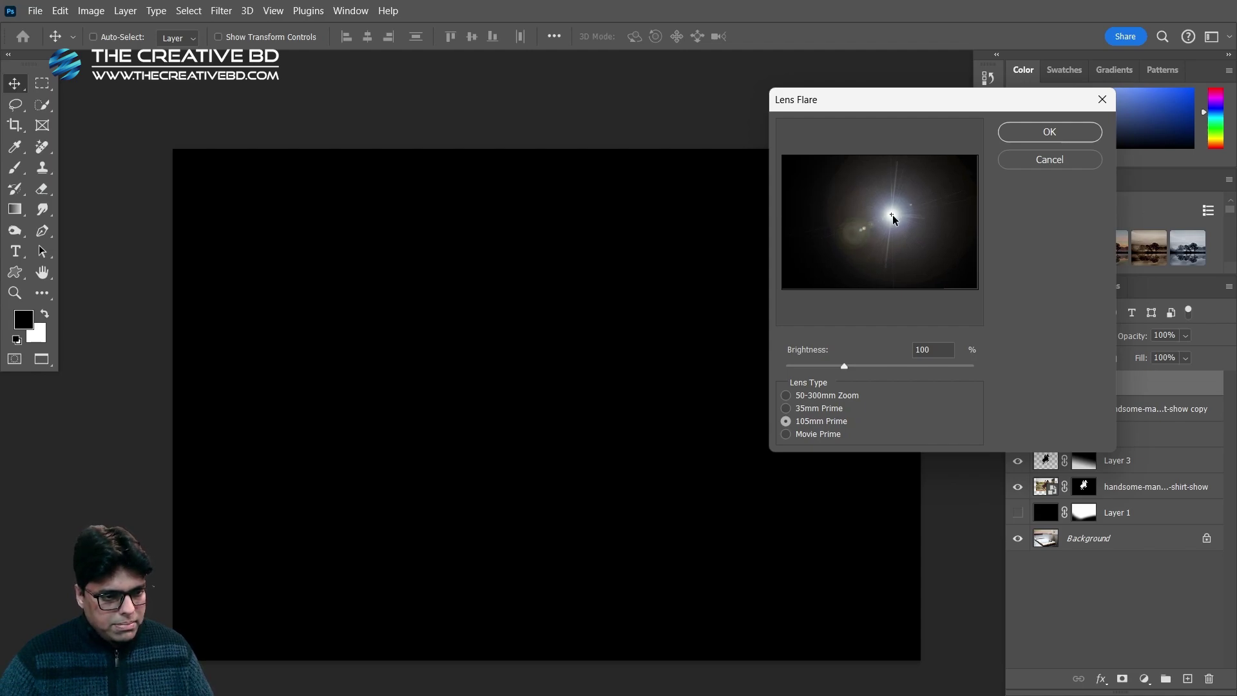
left_click_drag(890, 215, 894, 215)
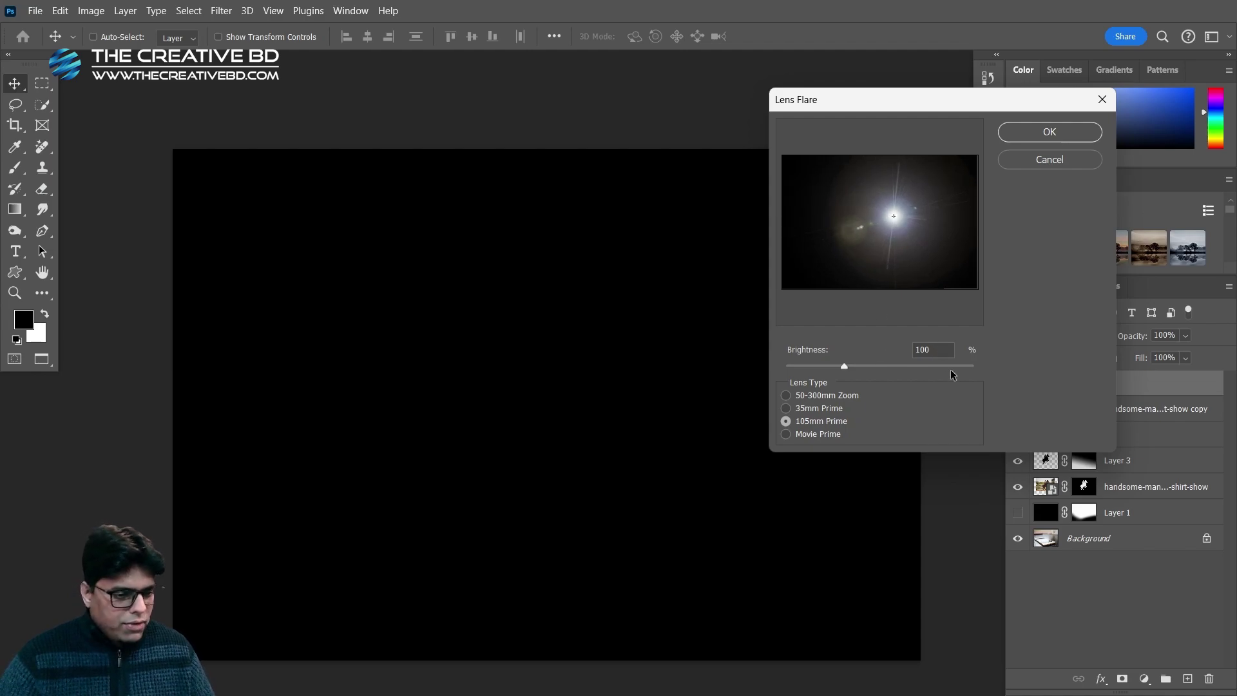
left_click_drag(844, 366, 844, 365)
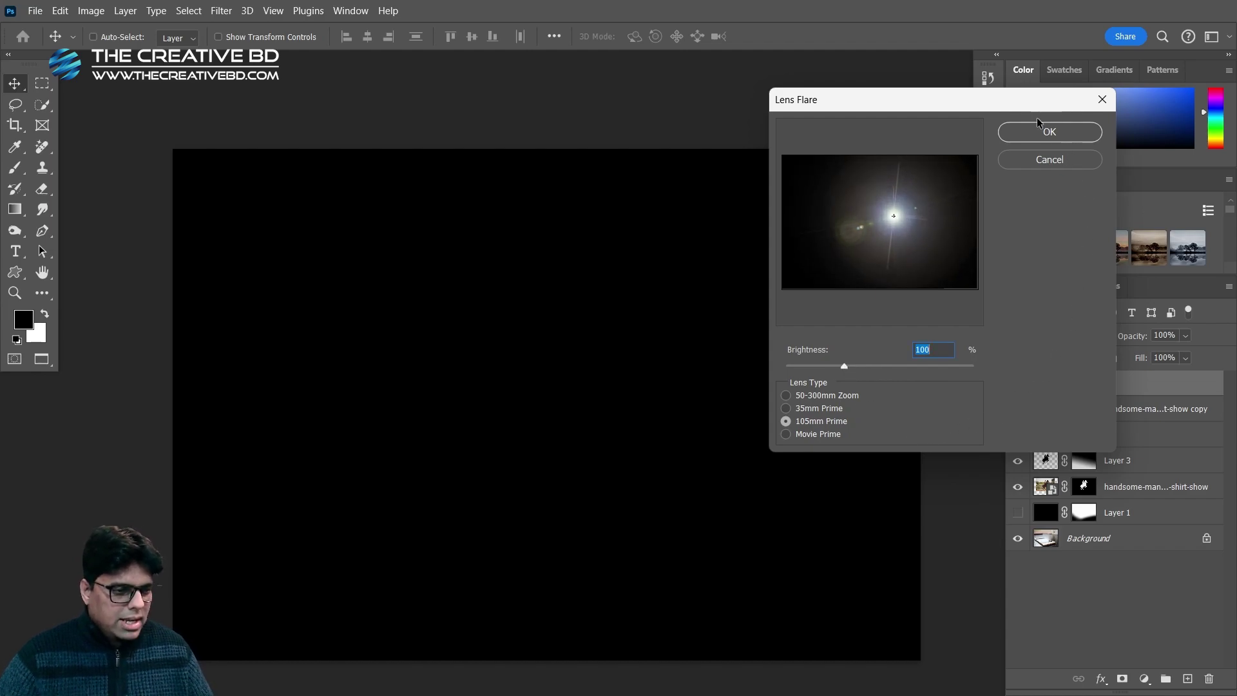
left_click(1050, 141)
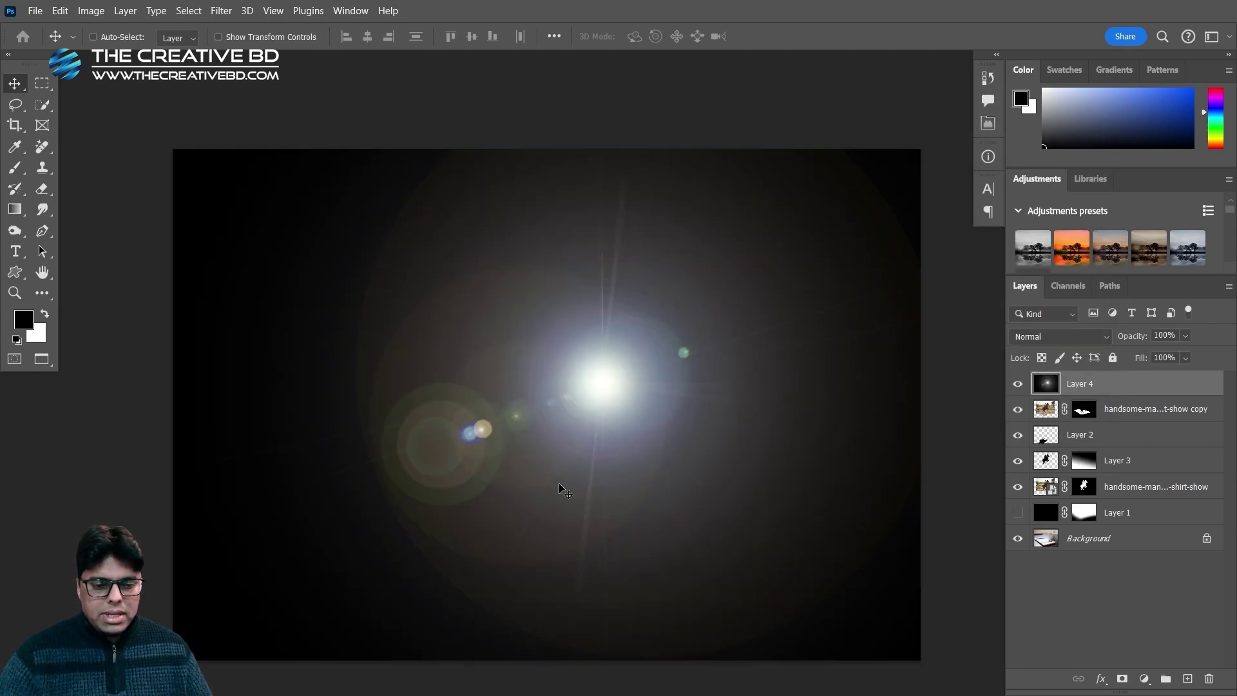
Set the lens flare layer's blending mode to Screen and move the flare onto the pale blurred pillar in the background
left_click(1060, 337)
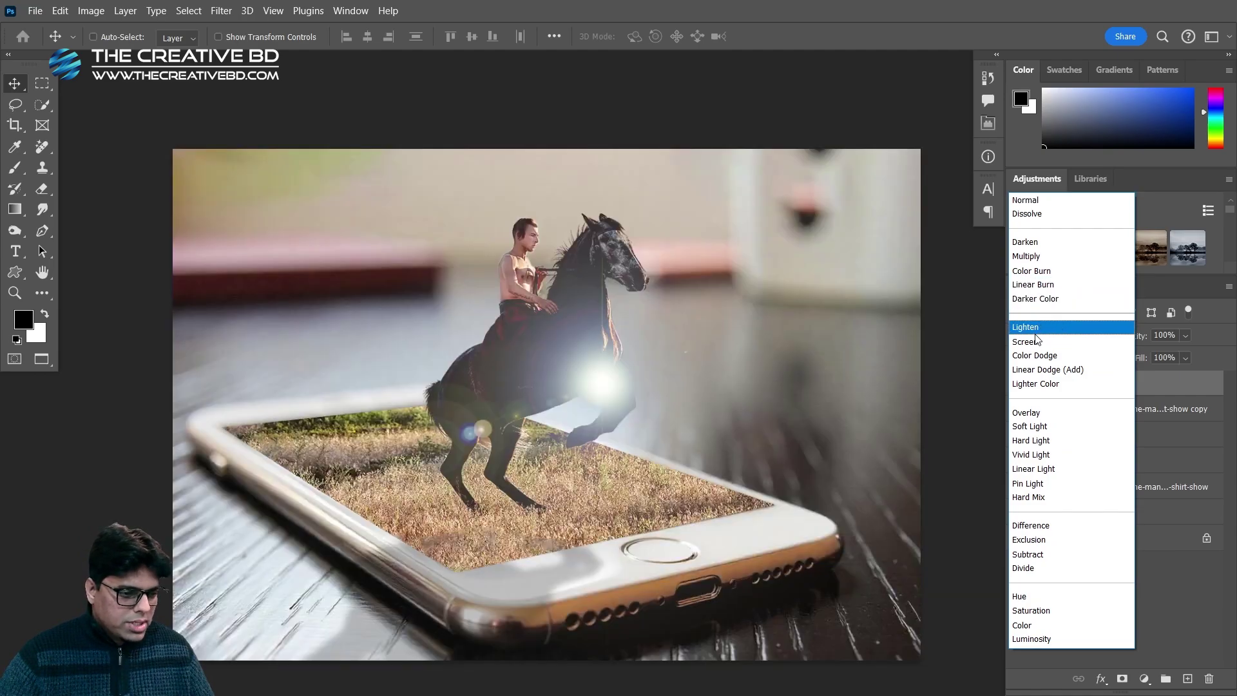
left_click(1038, 341)
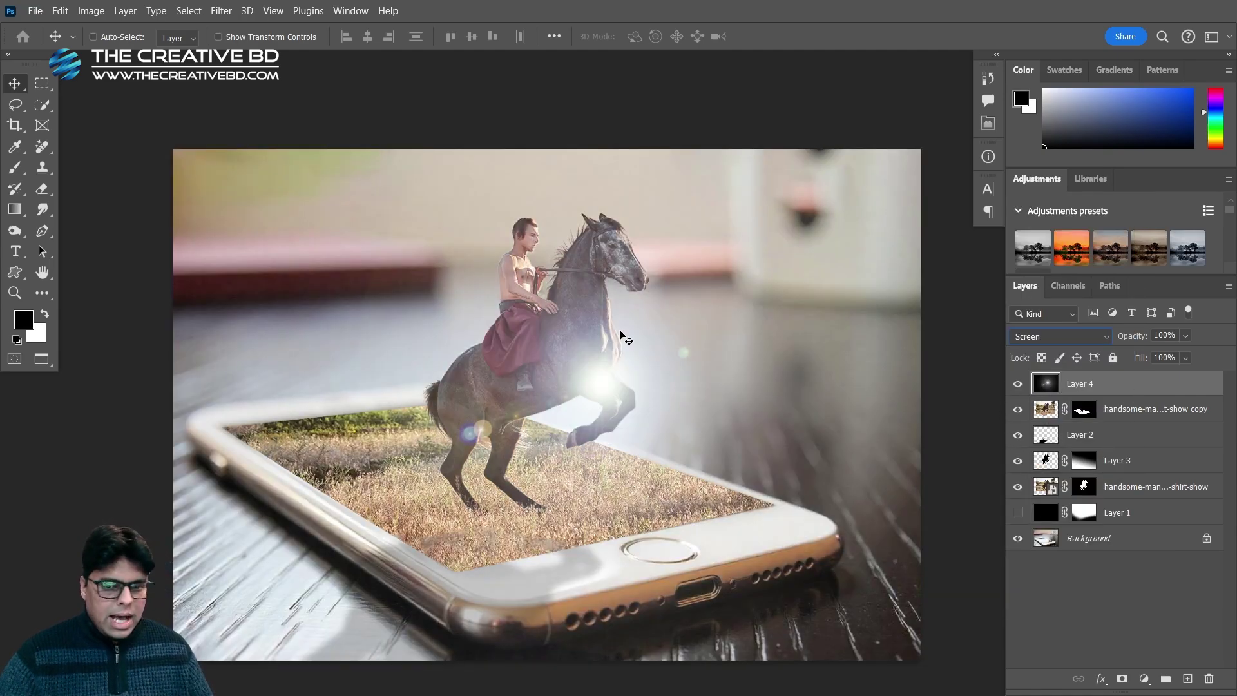
left_click_drag(670, 357, 805, 219)
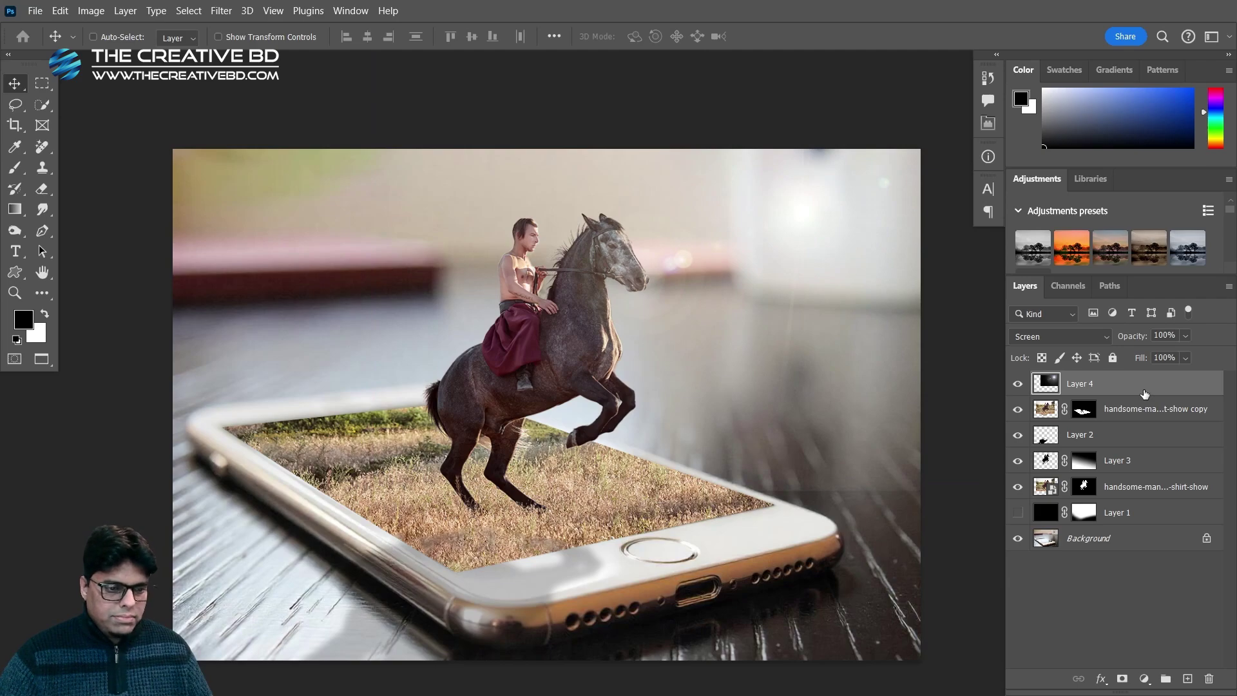
Check the flare layer's hard edge over the table and fine-tune the flare's position on the pale pillar
left_click_drag(671, 542, 595, 451)
scroll(799, 446, "up", 3)
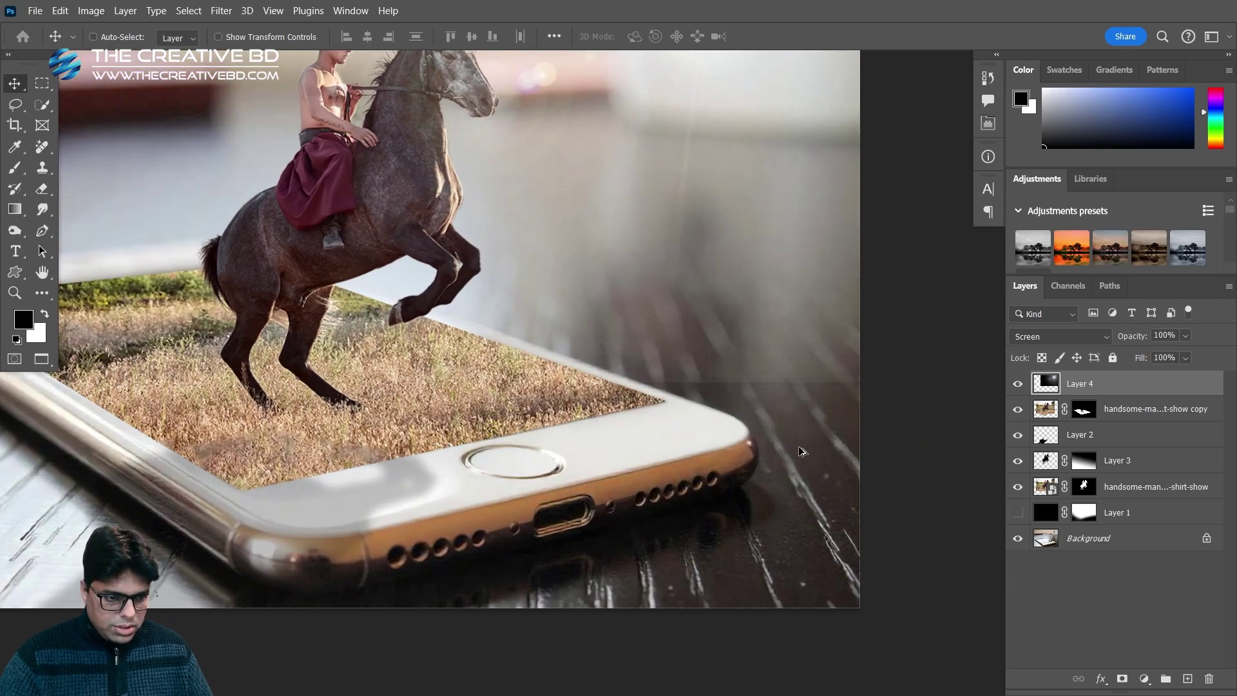
scroll(798, 446, "down", 1)
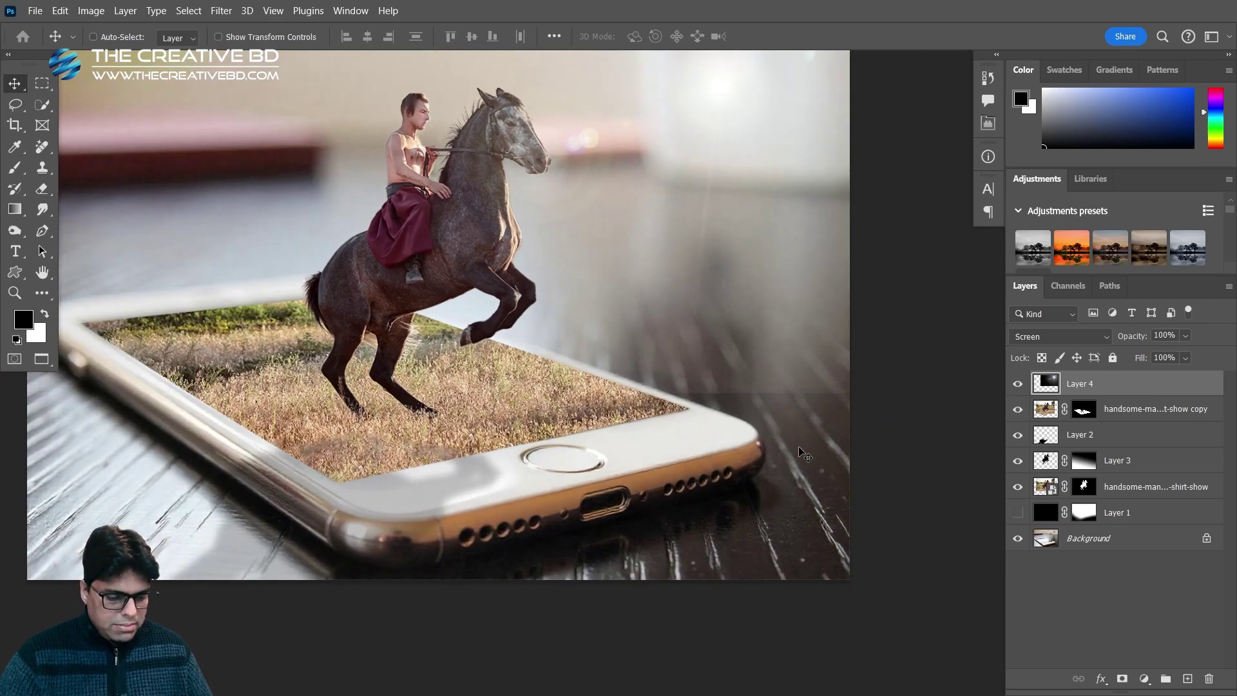
scroll(779, 403, "up", 2)
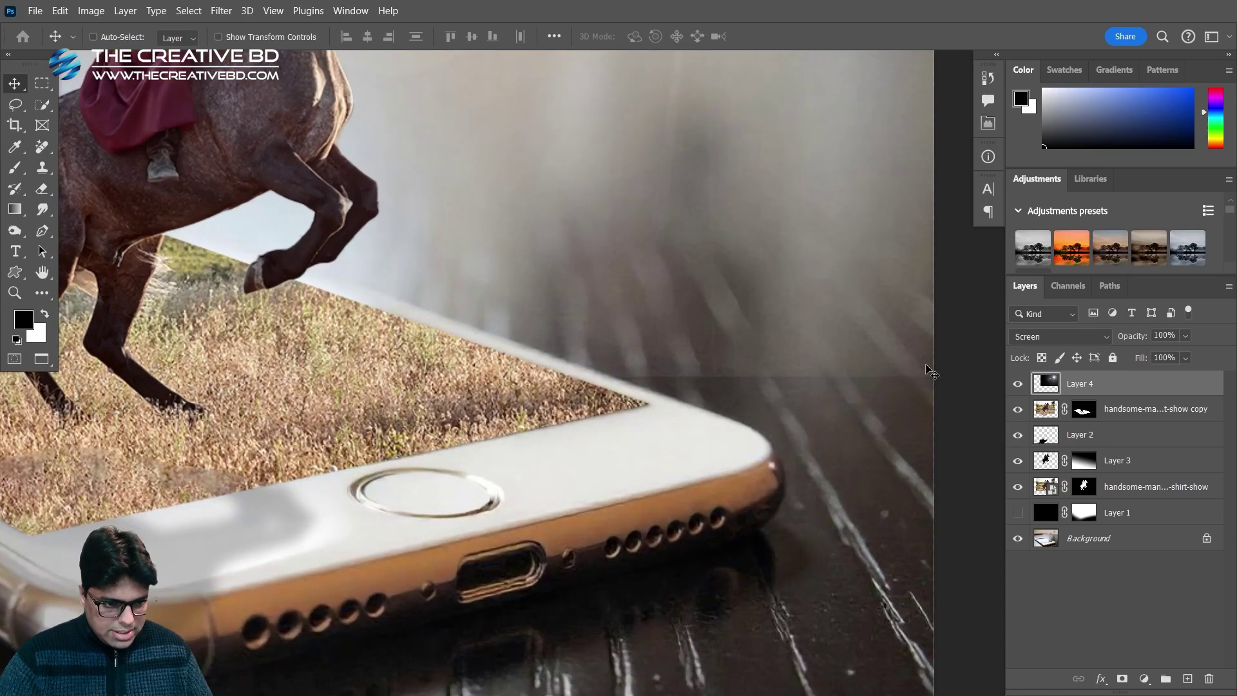
scroll(564, 384, "down", 2)
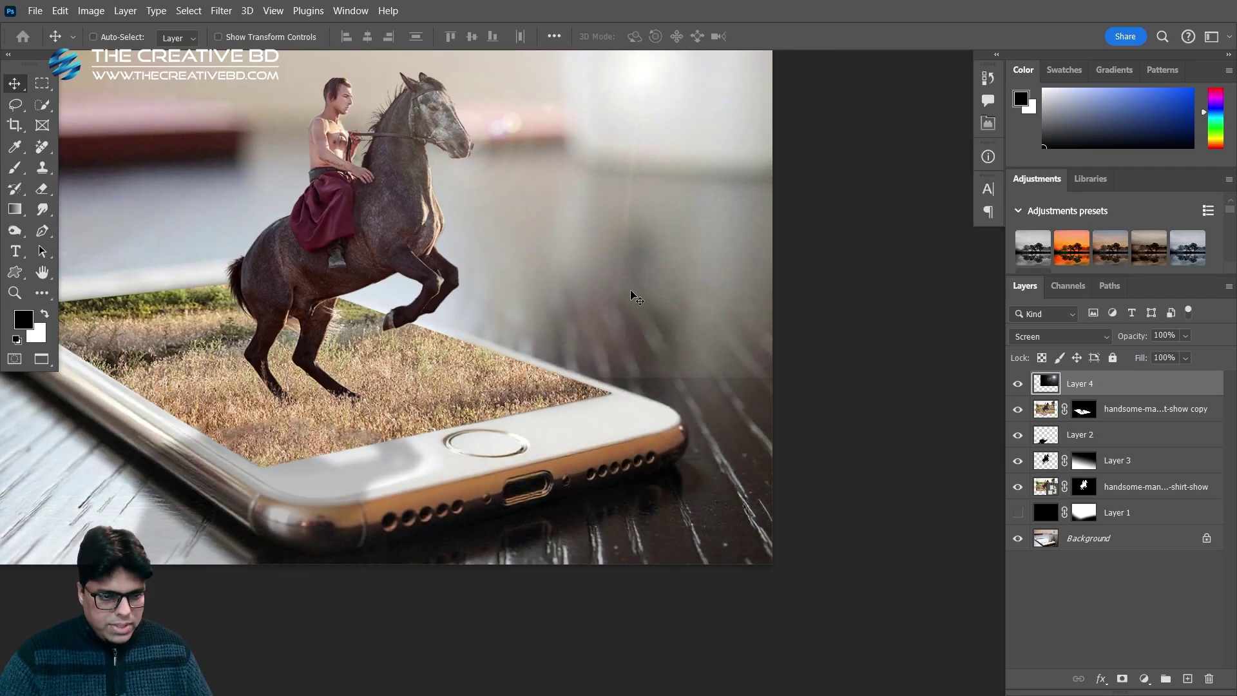
scroll(635, 298, "up", 3)
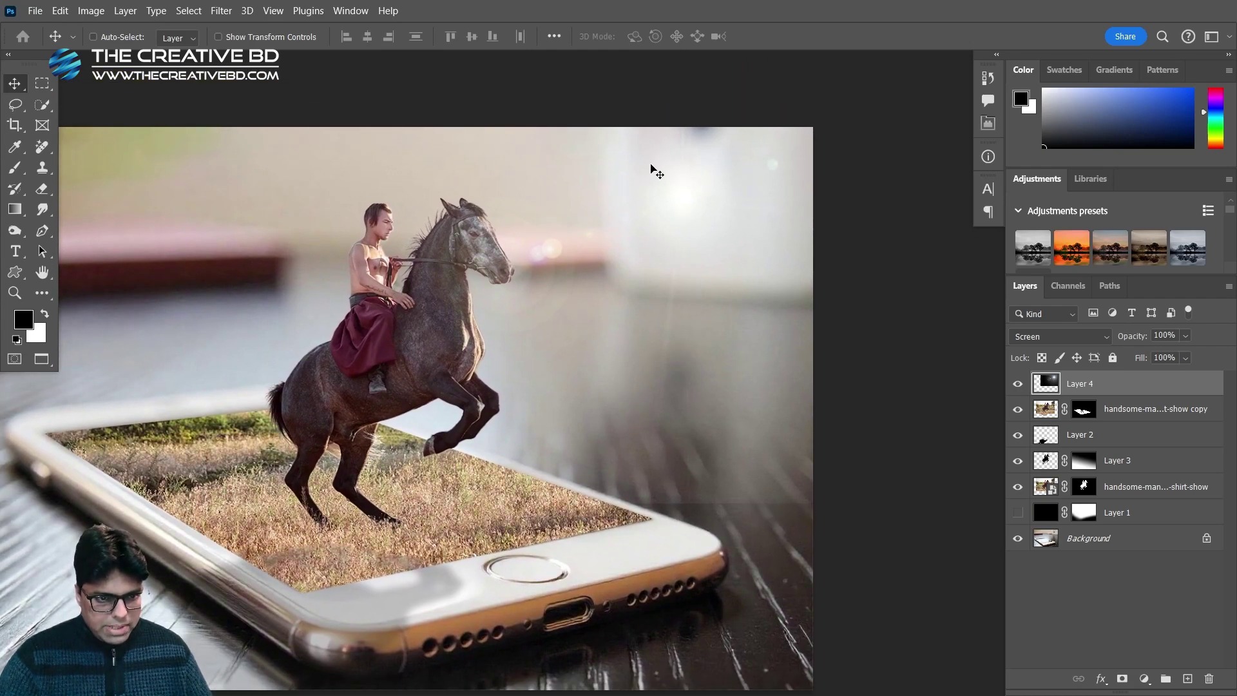
left_click_drag(650, 169, 732, 400)
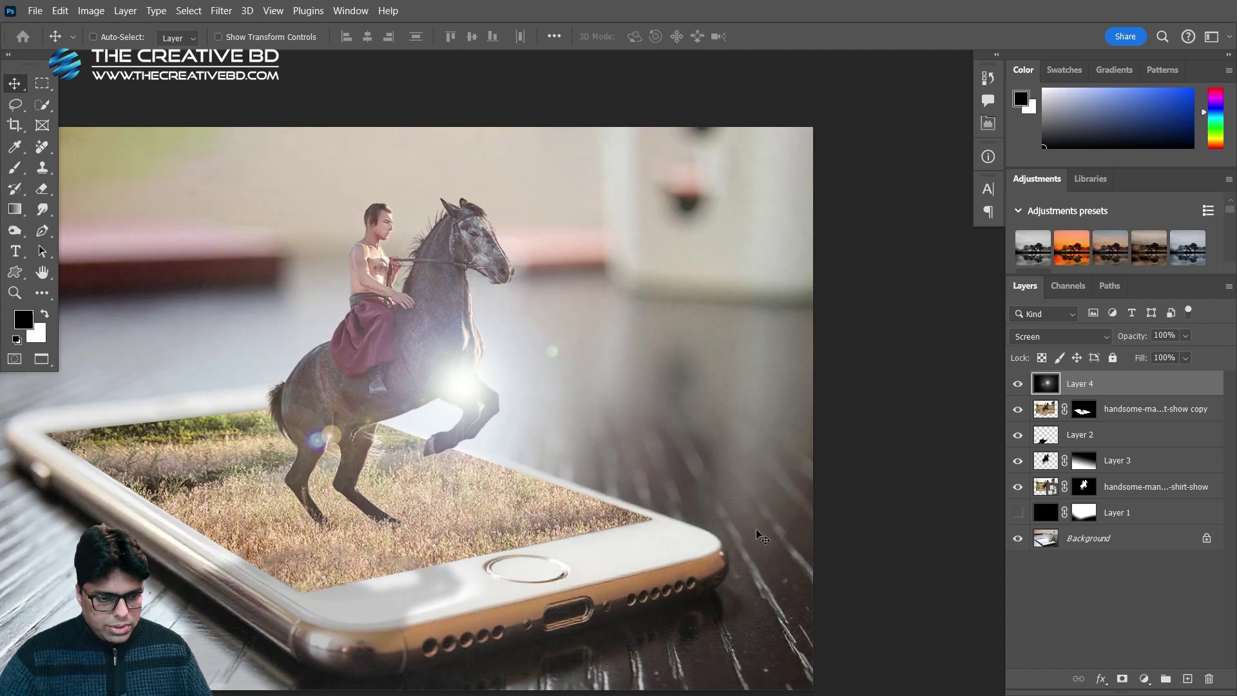
key("ctrl+z")
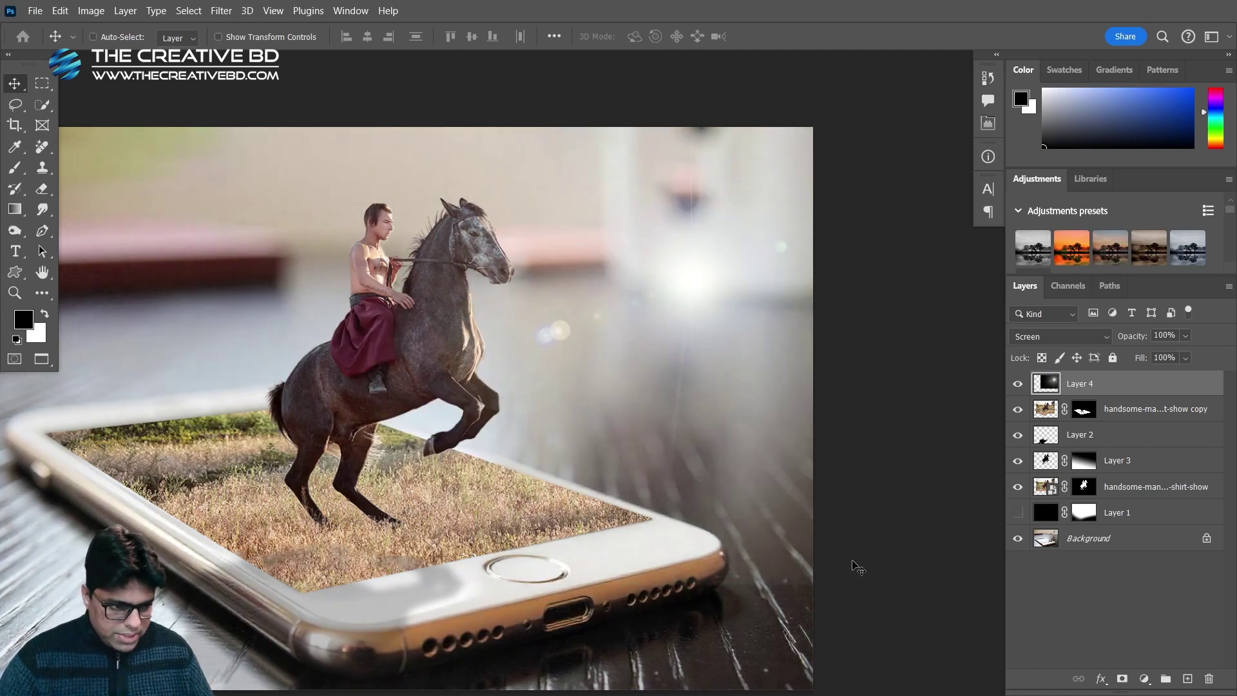
left_click_drag(671, 279, 663, 217)
Add a layer mask to the flare layer and paint black at 50% brush opacity to fade its hard edges, checking the flare on and off
left_click(1121, 678)
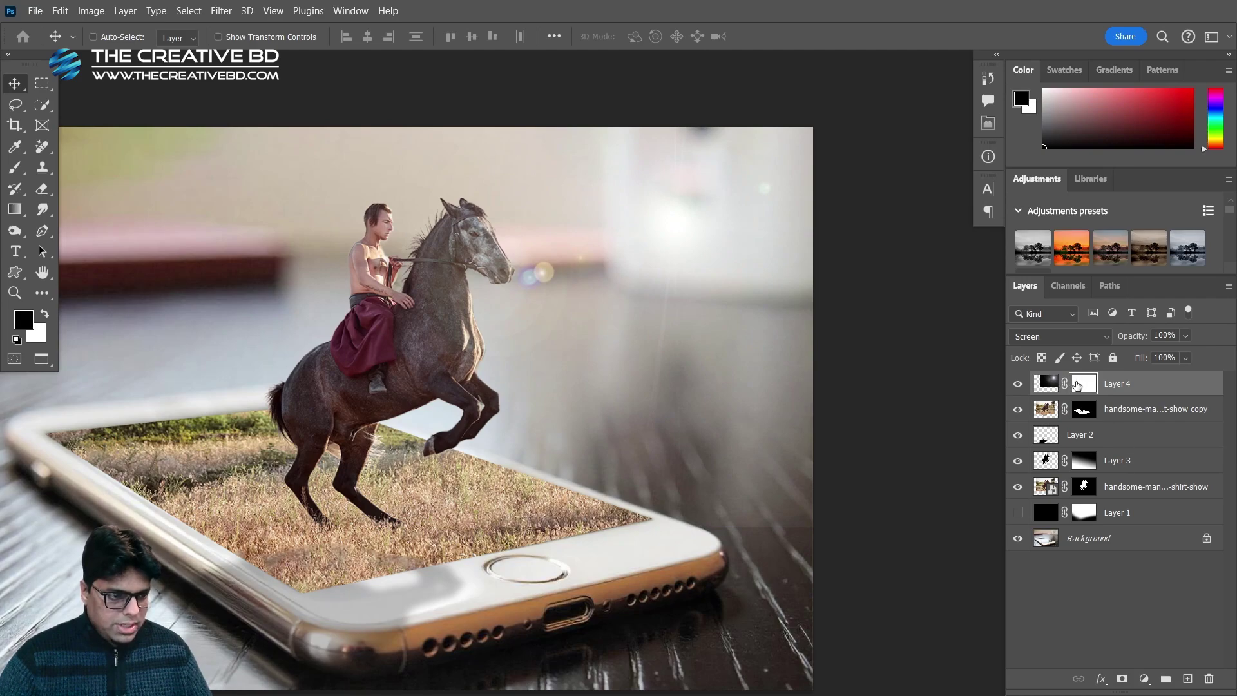
right_click(17, 167)
left_click(71, 169)
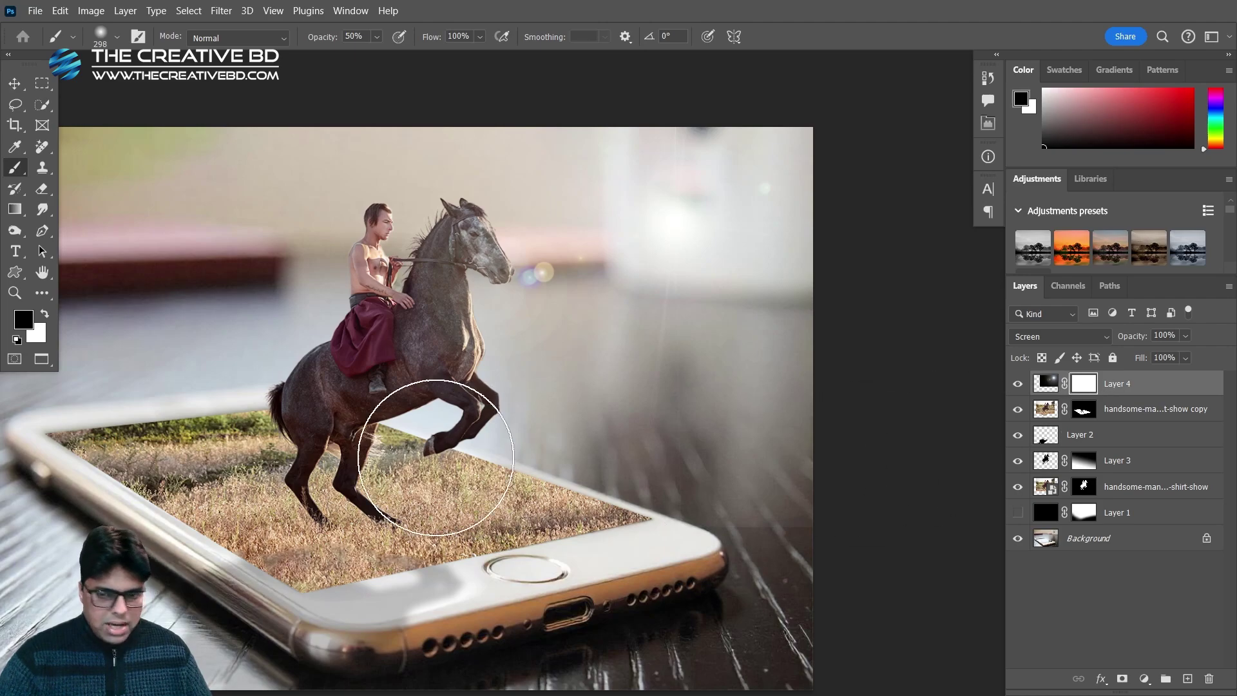
mouse_move(932, 551)
left_mouse_down()
mouse_move(650, 553)
mouse_move(380, 618)
mouse_move(727, 597)
mouse_move(416, 565)
mouse_move(263, 483)
mouse_move(279, 319)
mouse_move(318, 191)
left_mouse_up()
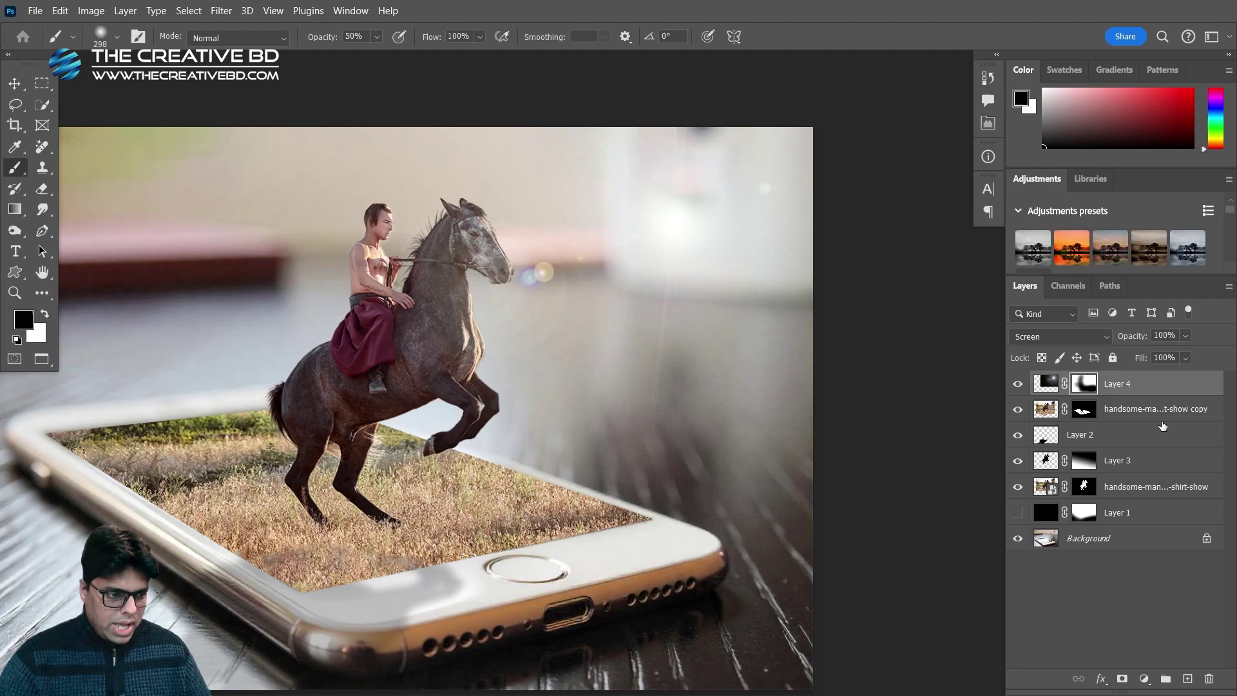
left_click(1018, 384)
left_click(1018, 384)
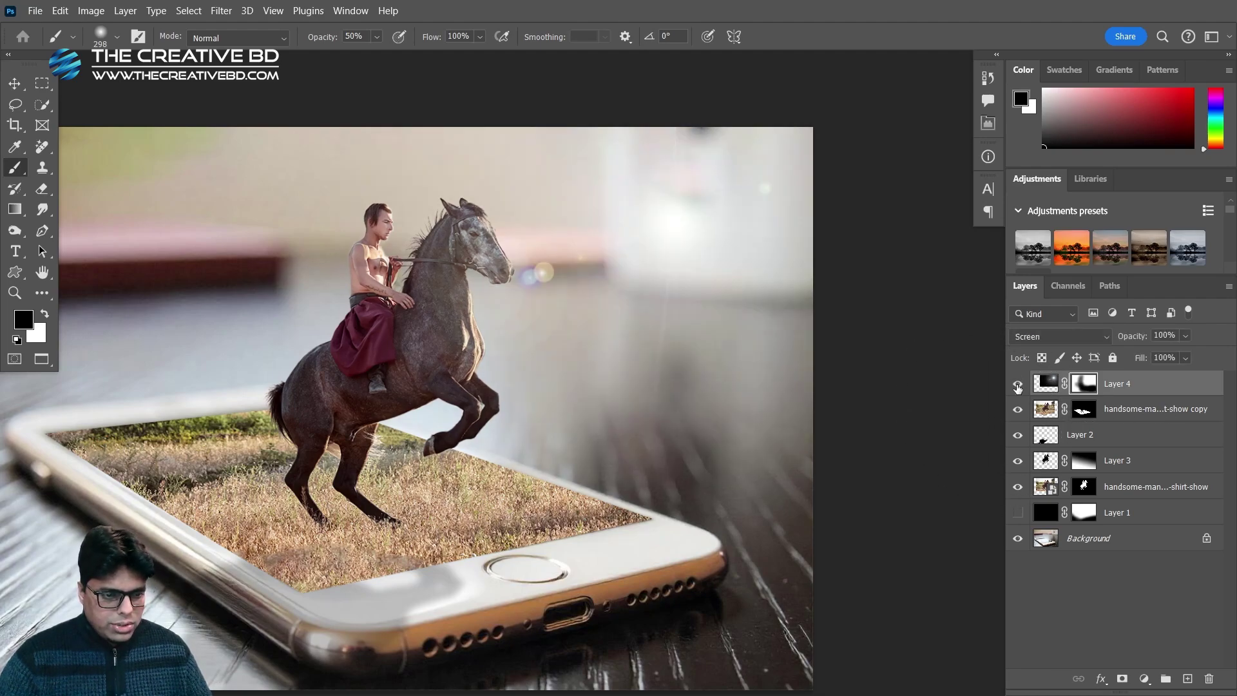
Move the lens flare slightly upward on the pale blurred pillar
scroll(455, 490, "down", 1)
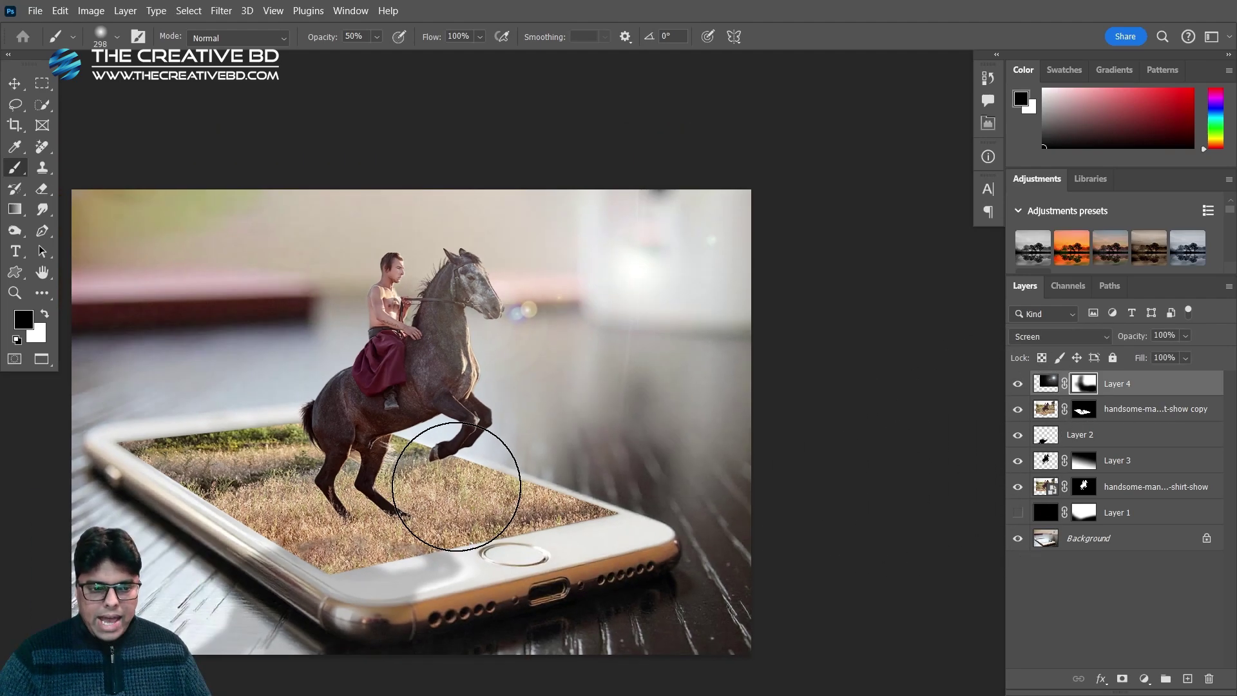
key("v")
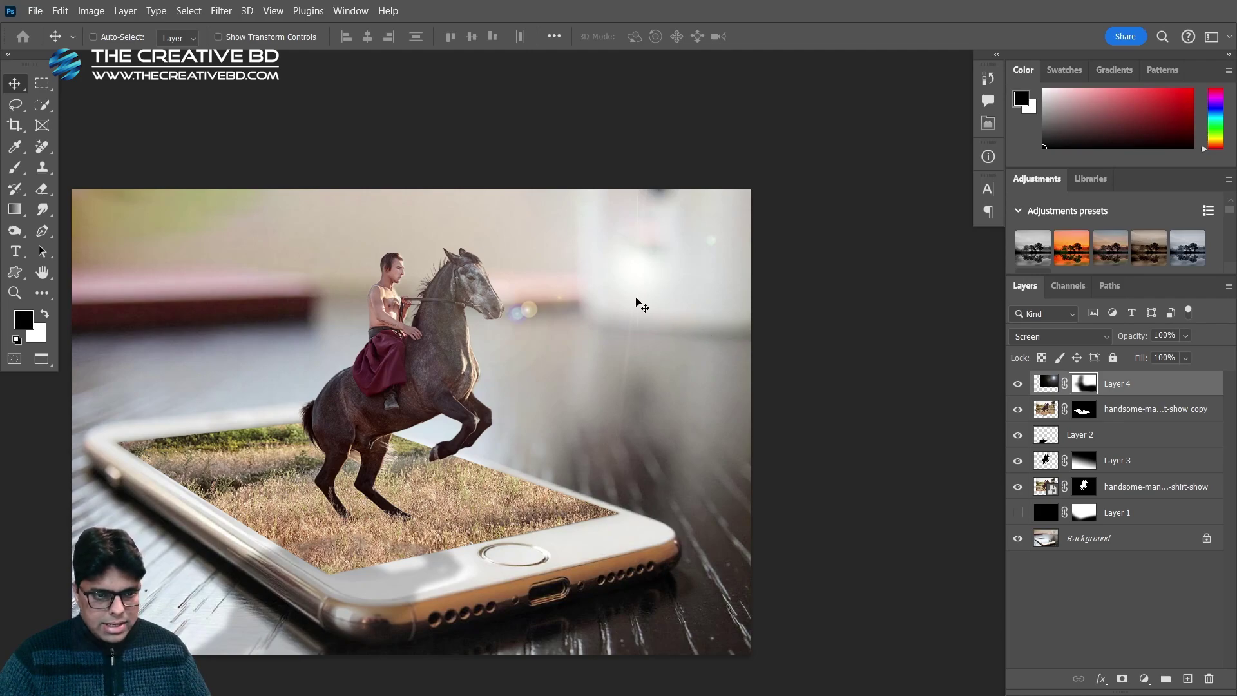
mouse_move(638, 303)
left_mouse_down()
mouse_move(629, 236)
mouse_move(554, 236)
mouse_move(638, 293)
left_mouse_up()
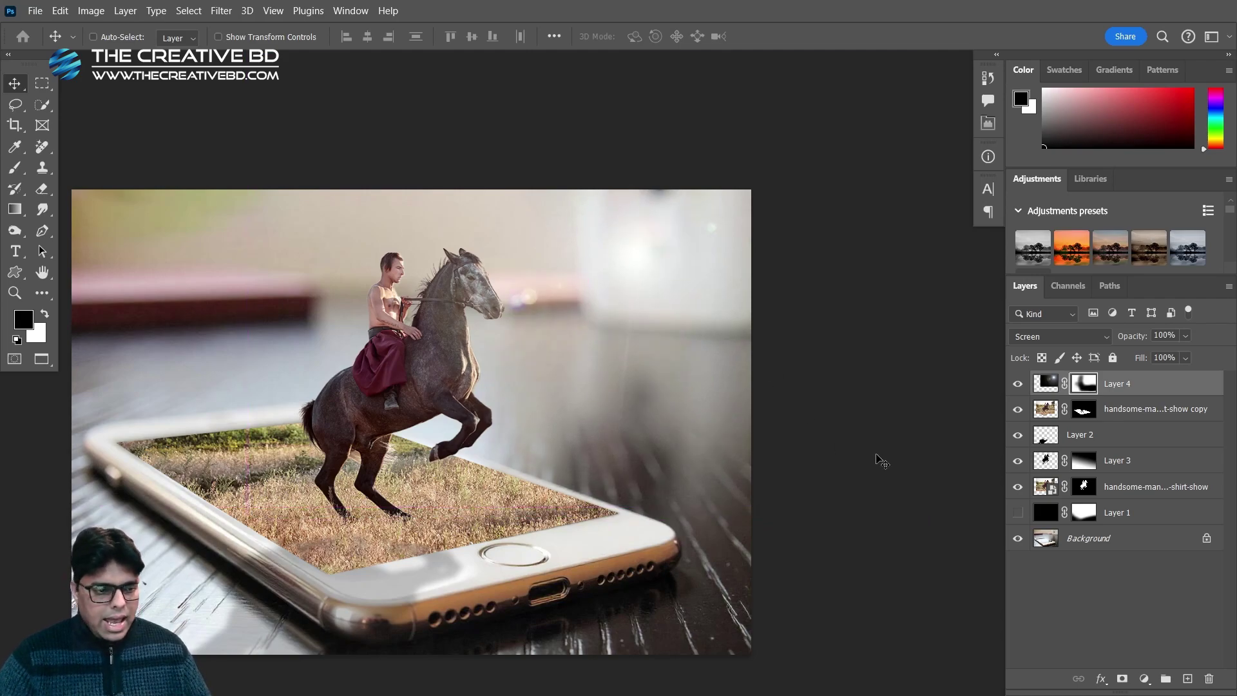
left_click_drag(400, 442, 521, 398)
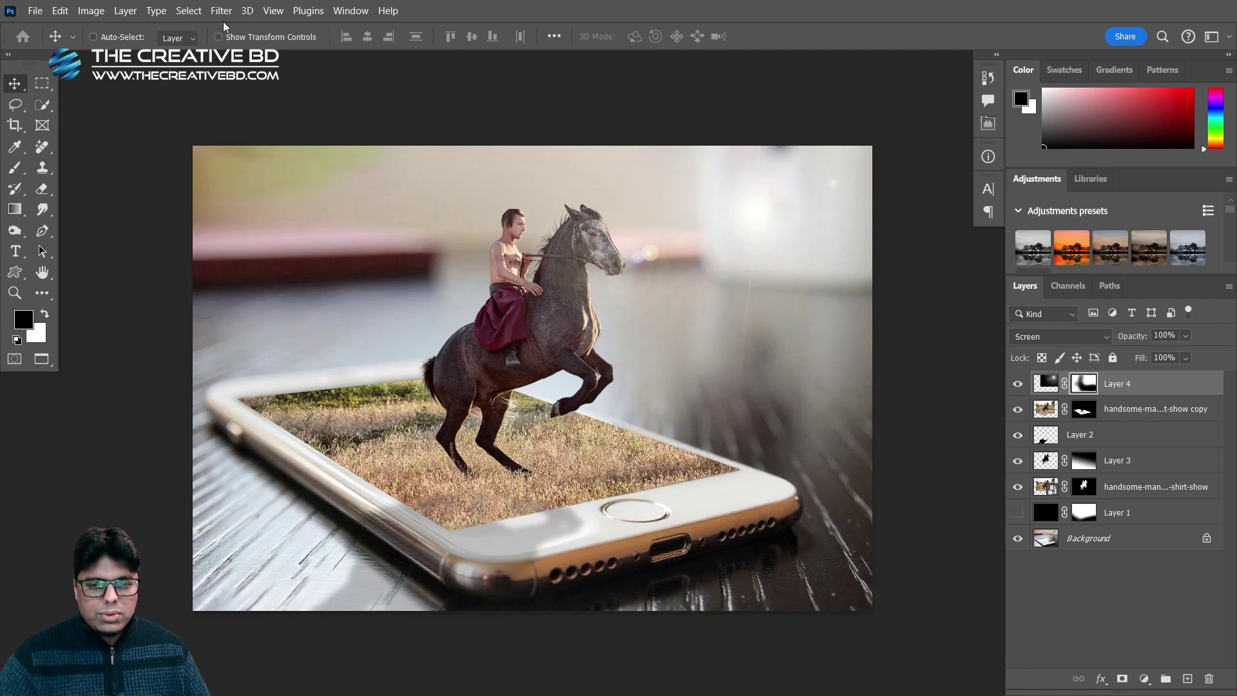
left_click(91, 11)
mouse_move(131, 54)
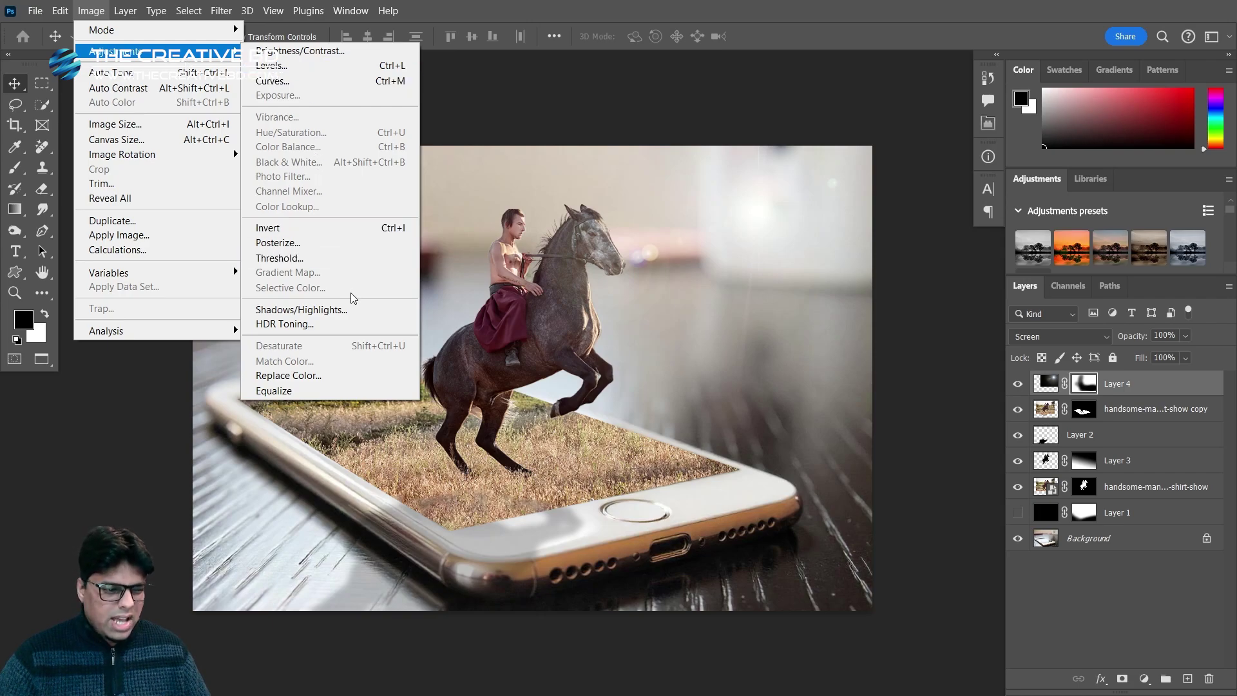
left_click(1053, 381)
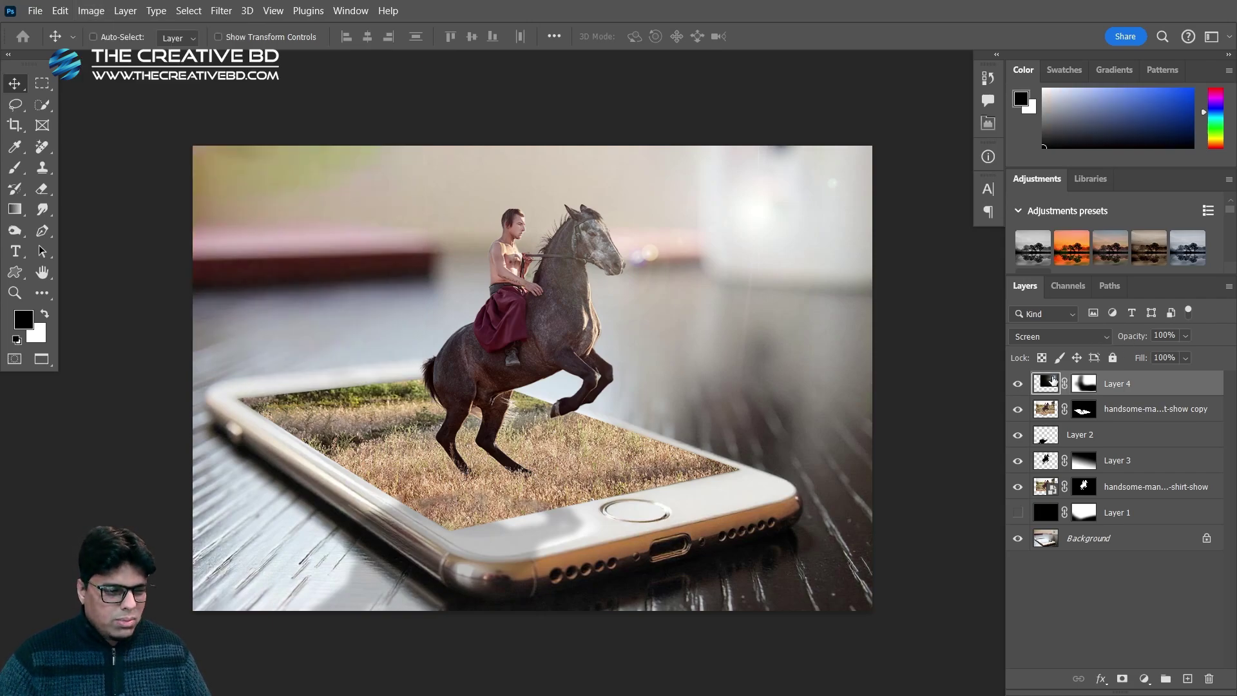
left_click(1082, 389)
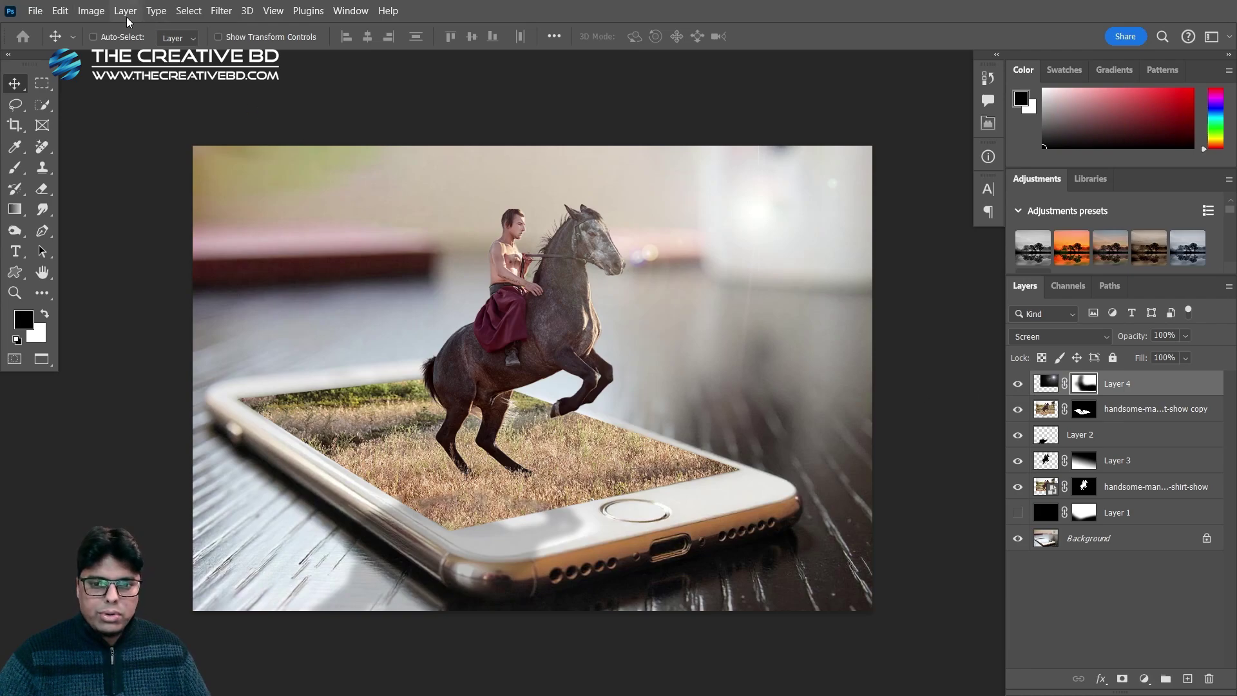
left_click(91, 11)
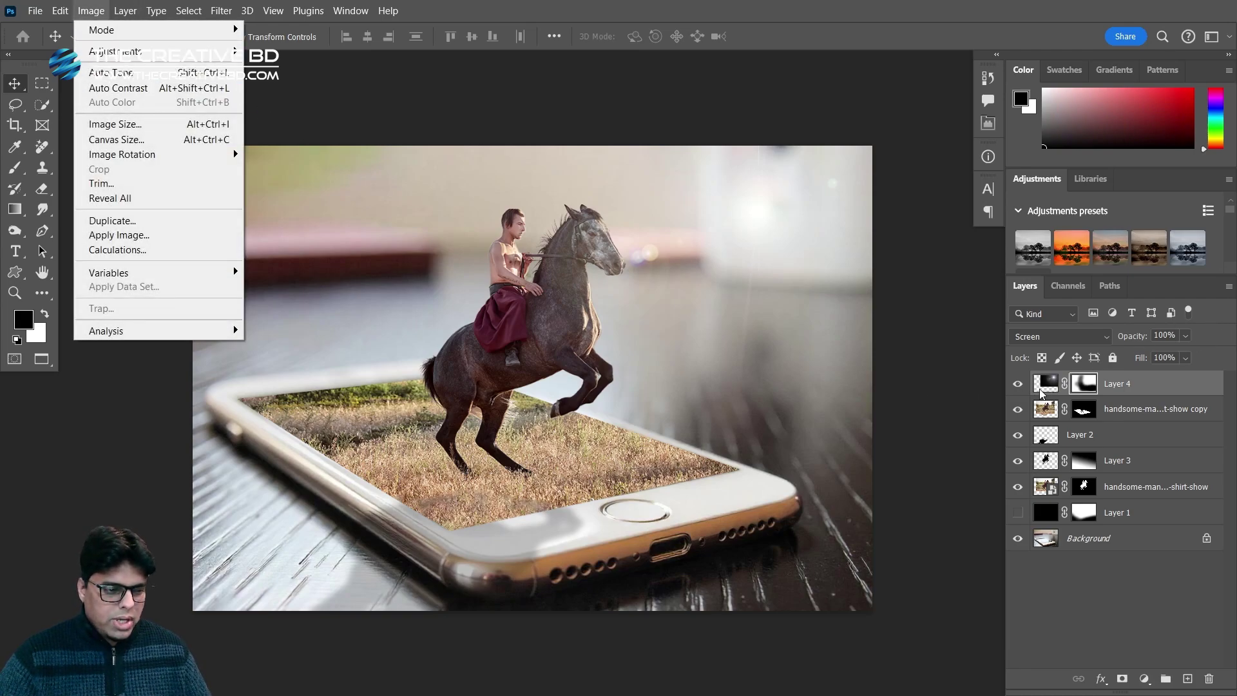
Colorize the flare layer's image, not its mask, with Hue/Saturation at hue 35 and saturation 49 for a warm golden glow
left_click(1040, 391)
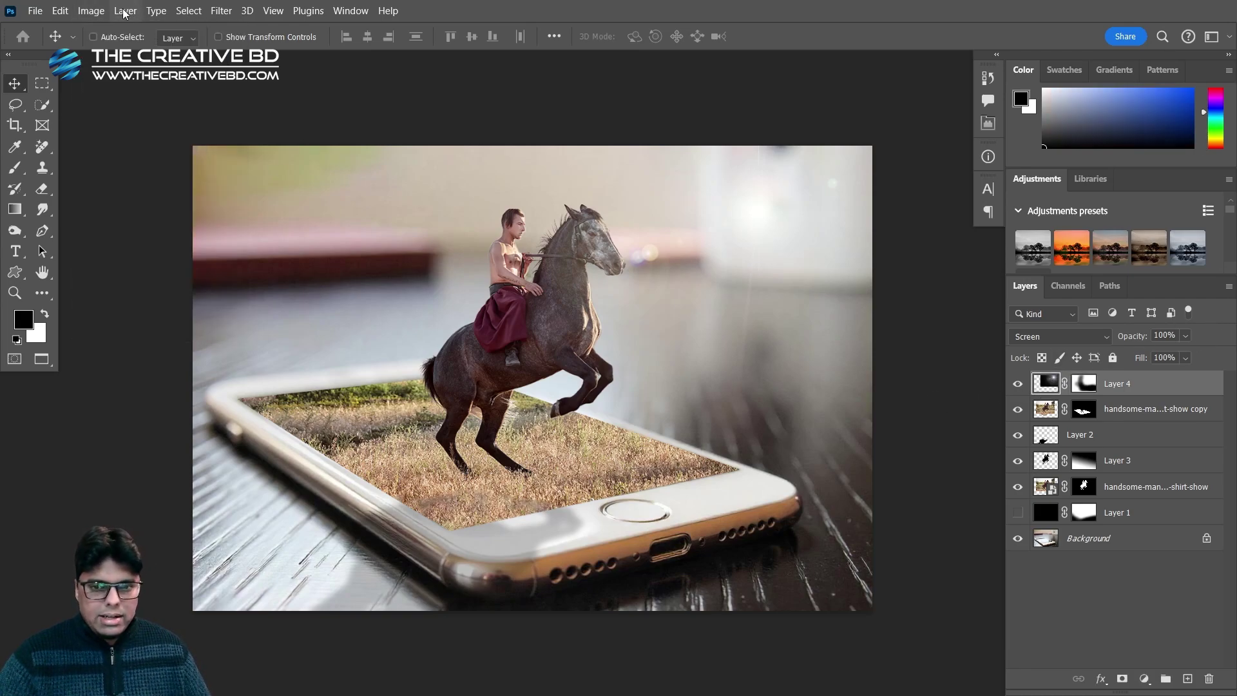
left_click(91, 11)
mouse_move(110, 53)
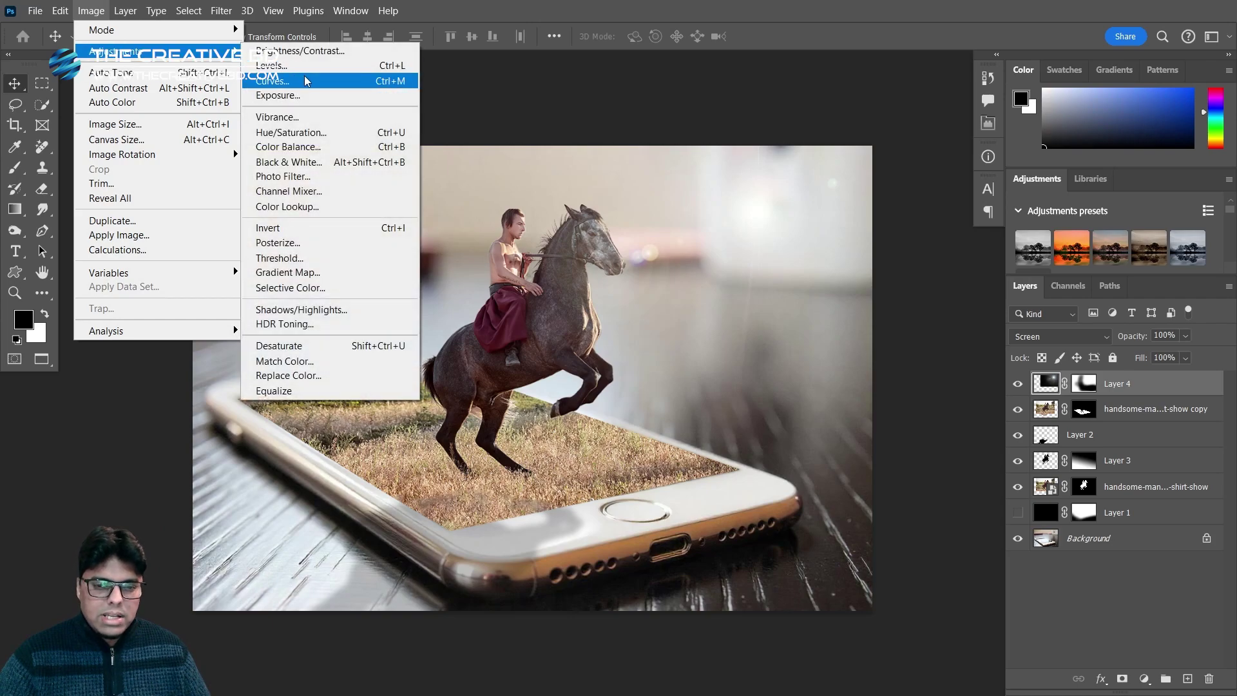
left_click(299, 133)
left_click_drag(842, 348, 500, 351)
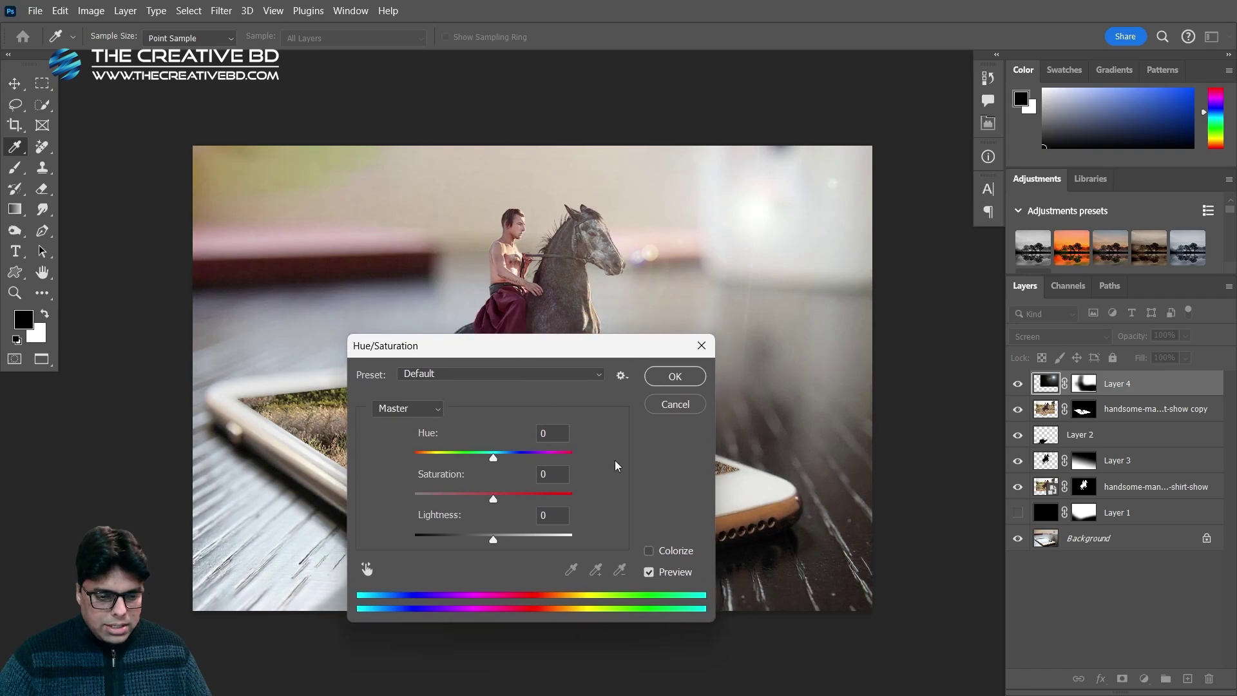
left_click(649, 551)
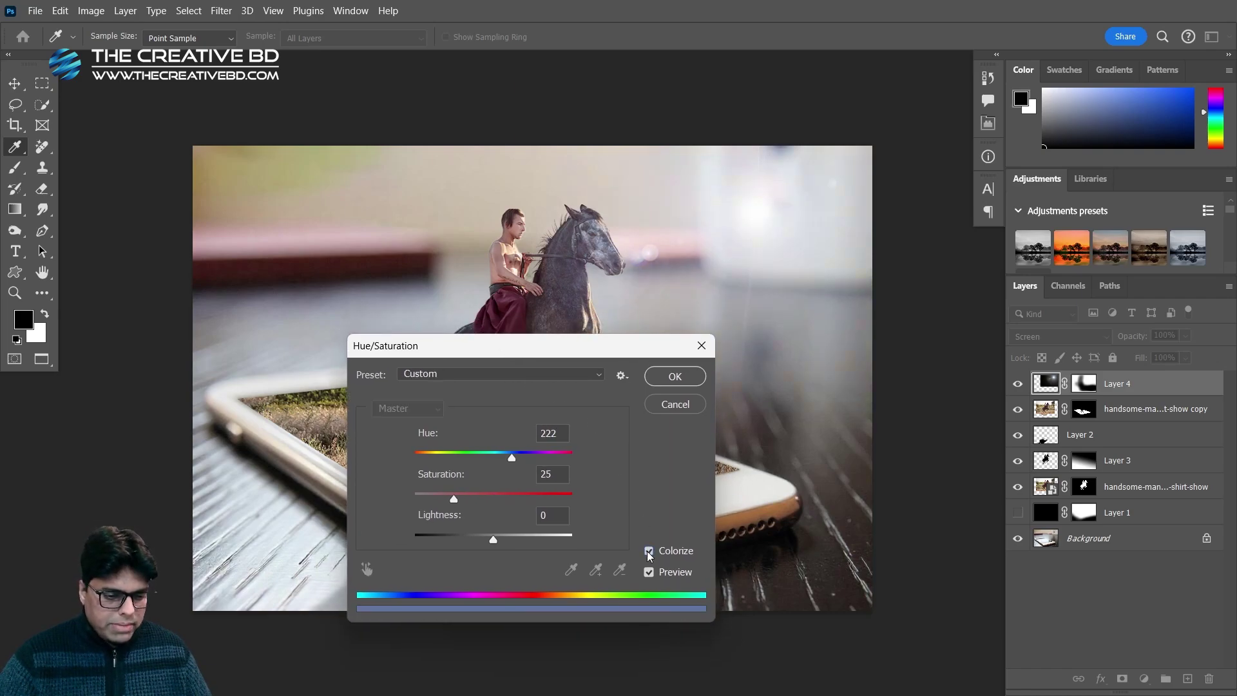
left_click_drag(513, 461, 429, 461)
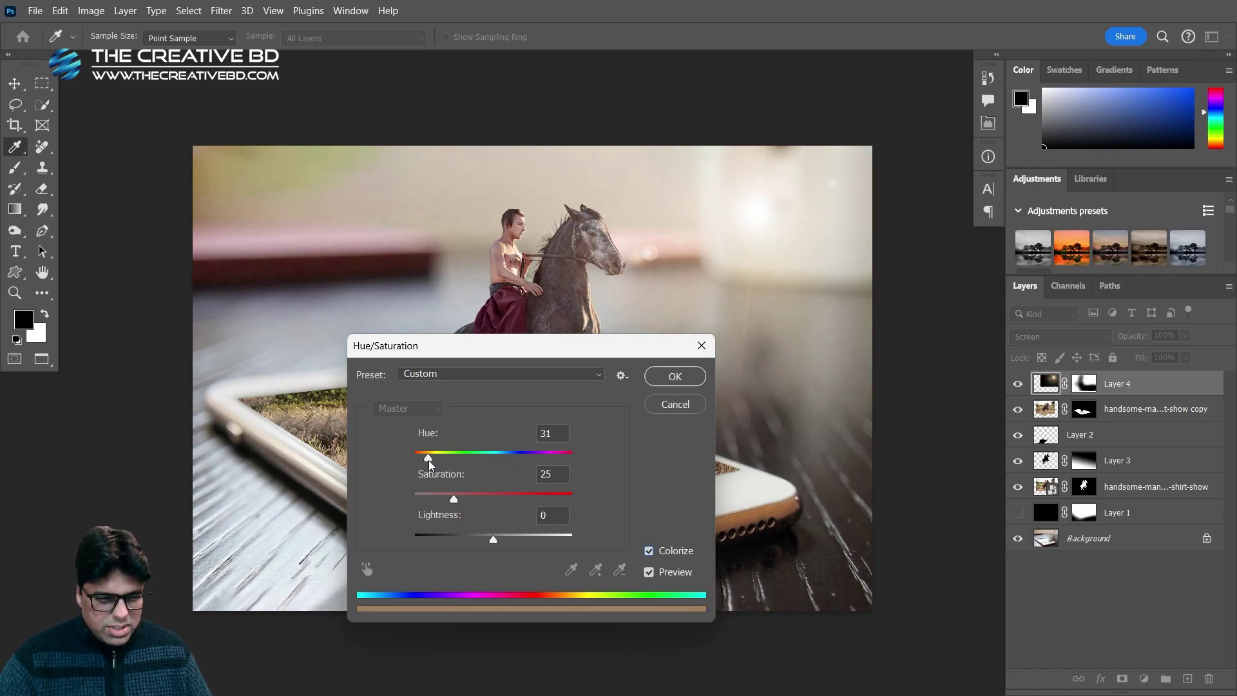
left_click(431, 460)
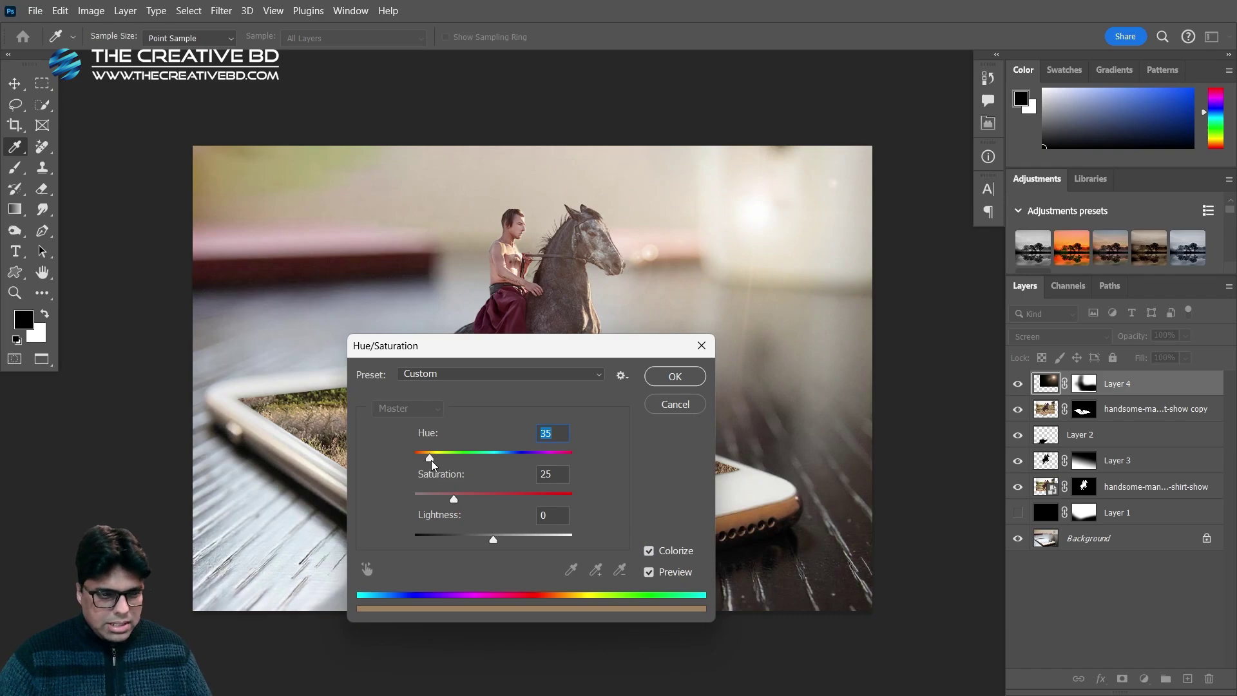
left_click_drag(465, 496, 493, 504)
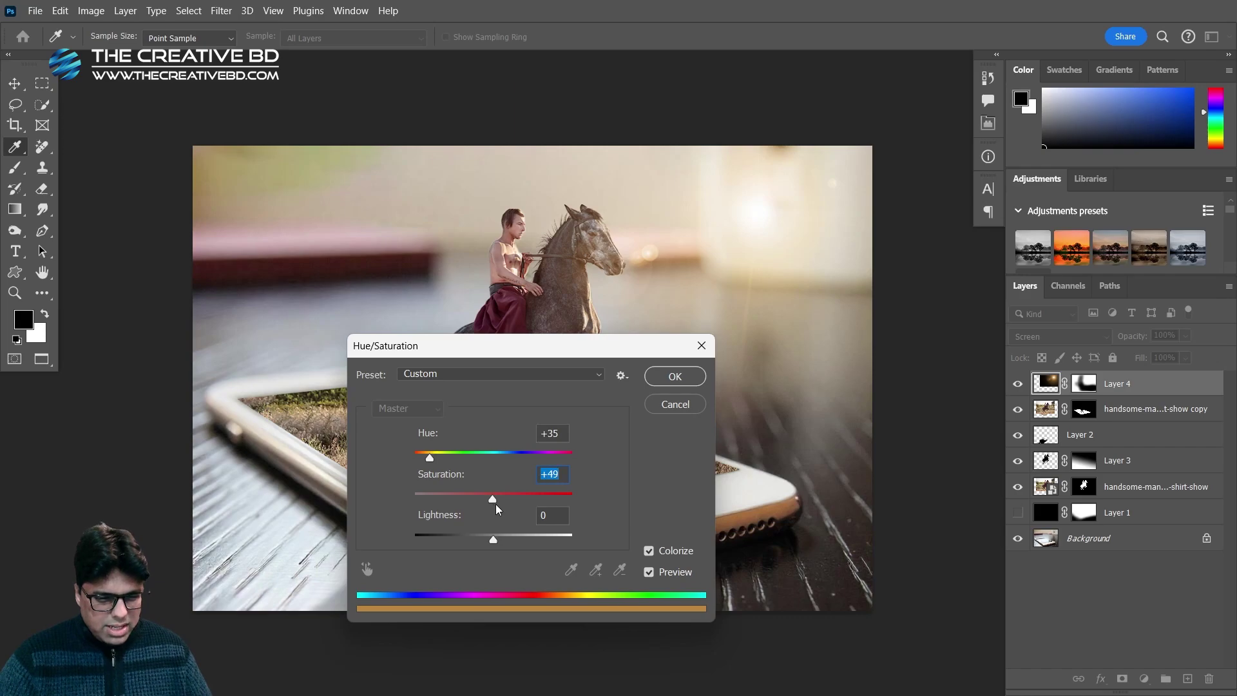
left_click(687, 379)
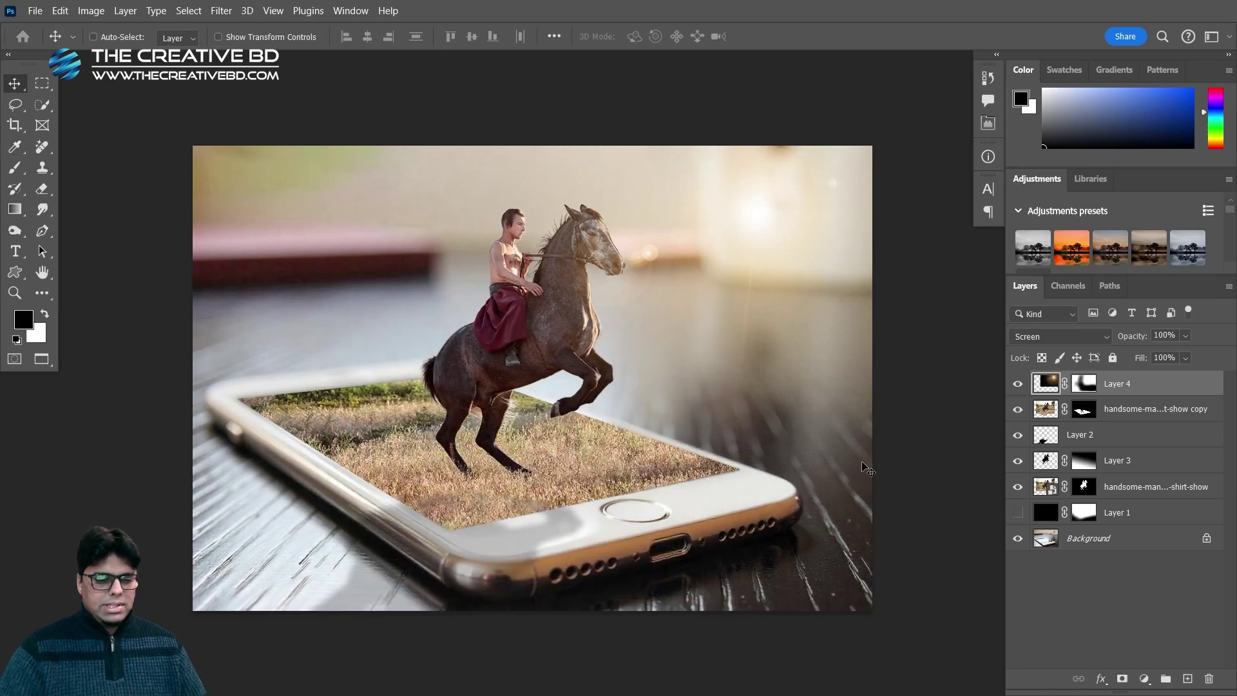
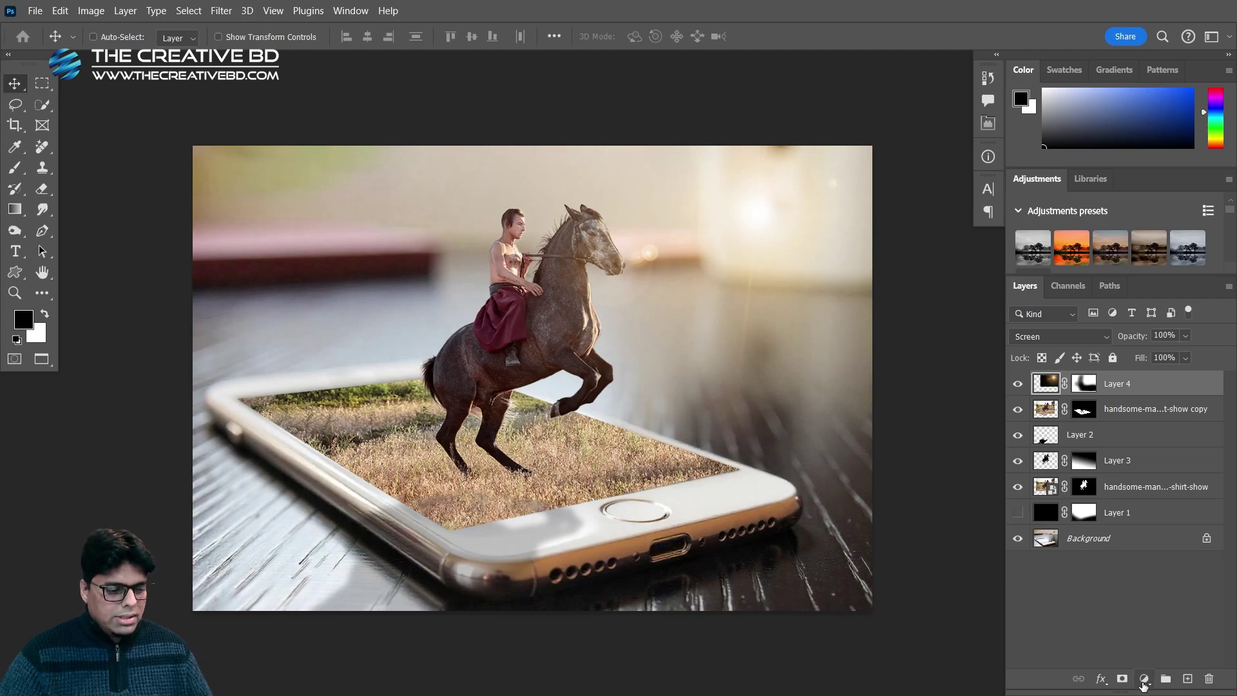
Add a Curves adjustment layer on top, pull the RGB curve slightly down in the highlights and shadows, and compare before and after
left_click(1145, 681)
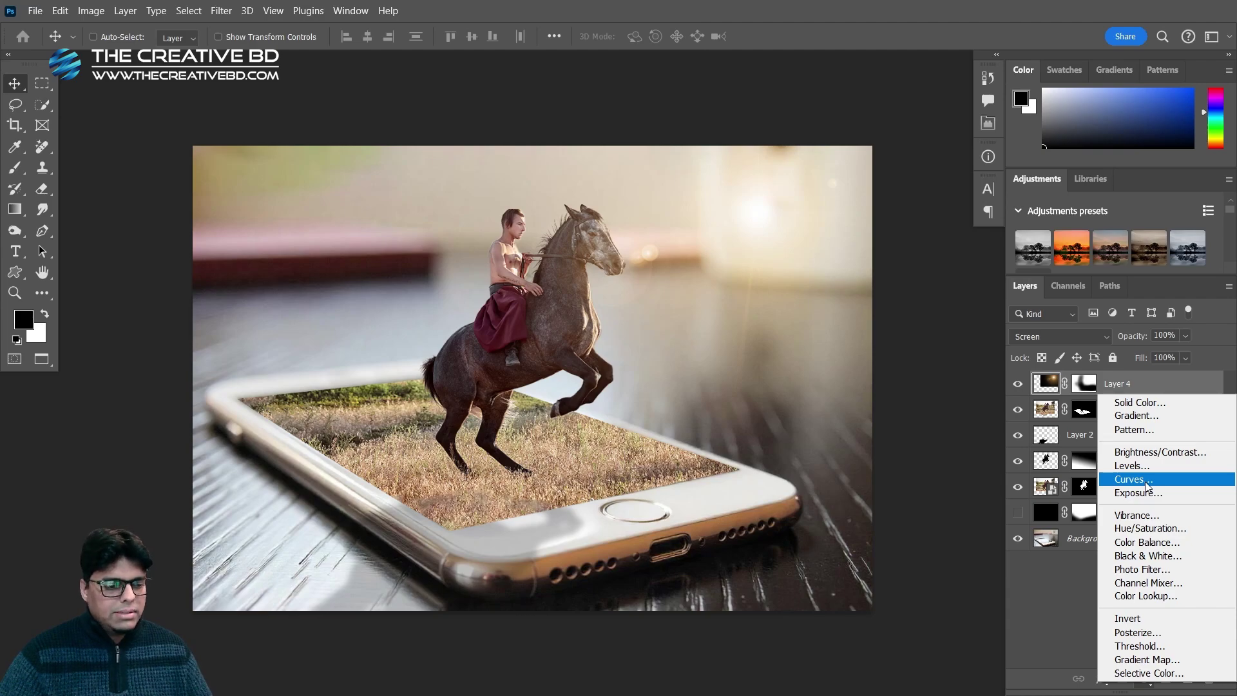
left_click(1146, 487)
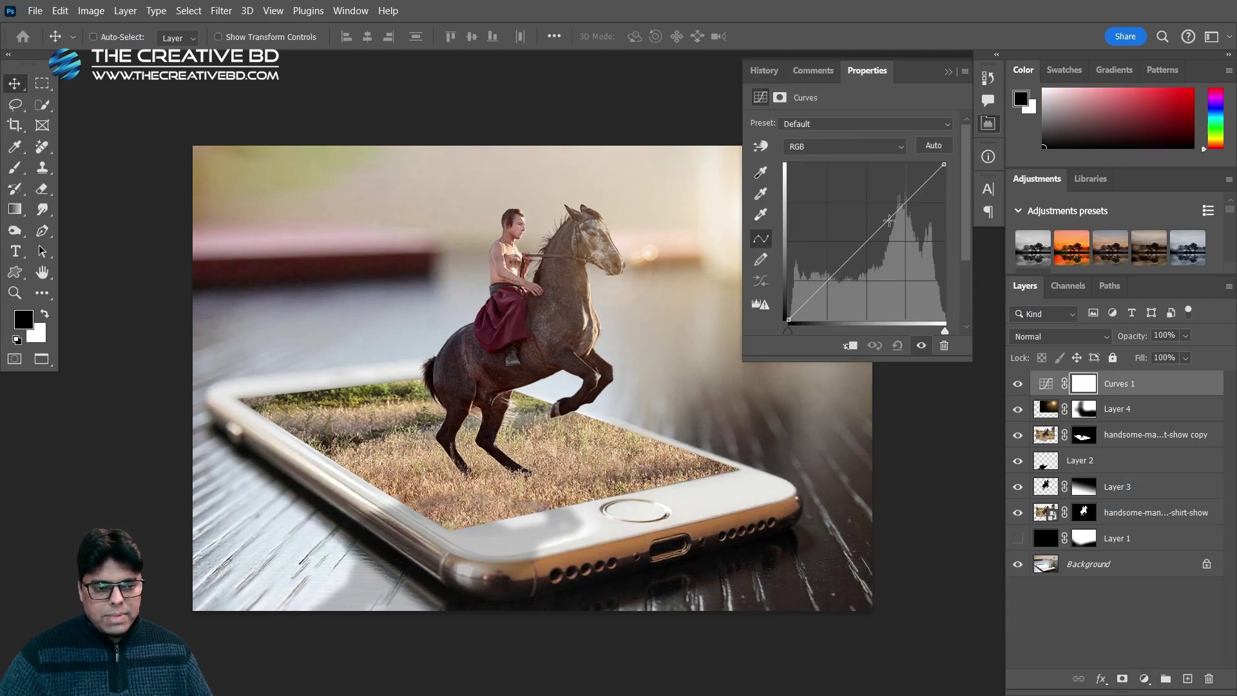
left_click_drag(896, 211, 904, 213)
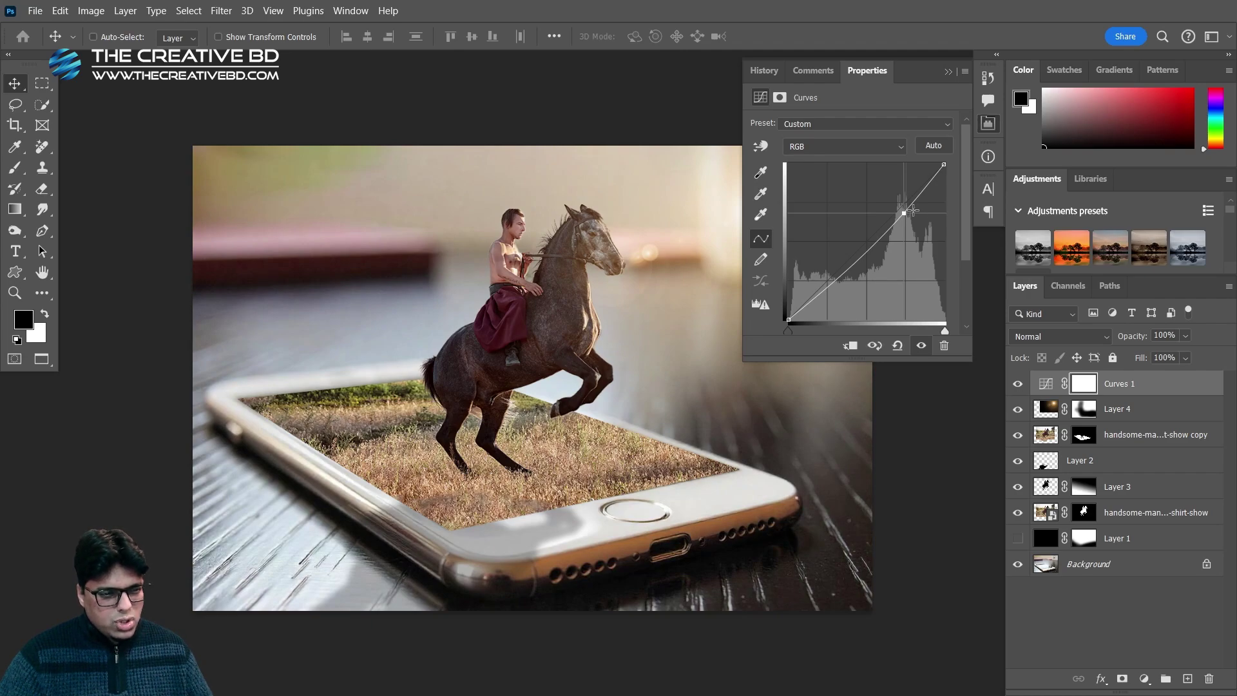
left_click_drag(827, 284, 835, 285)
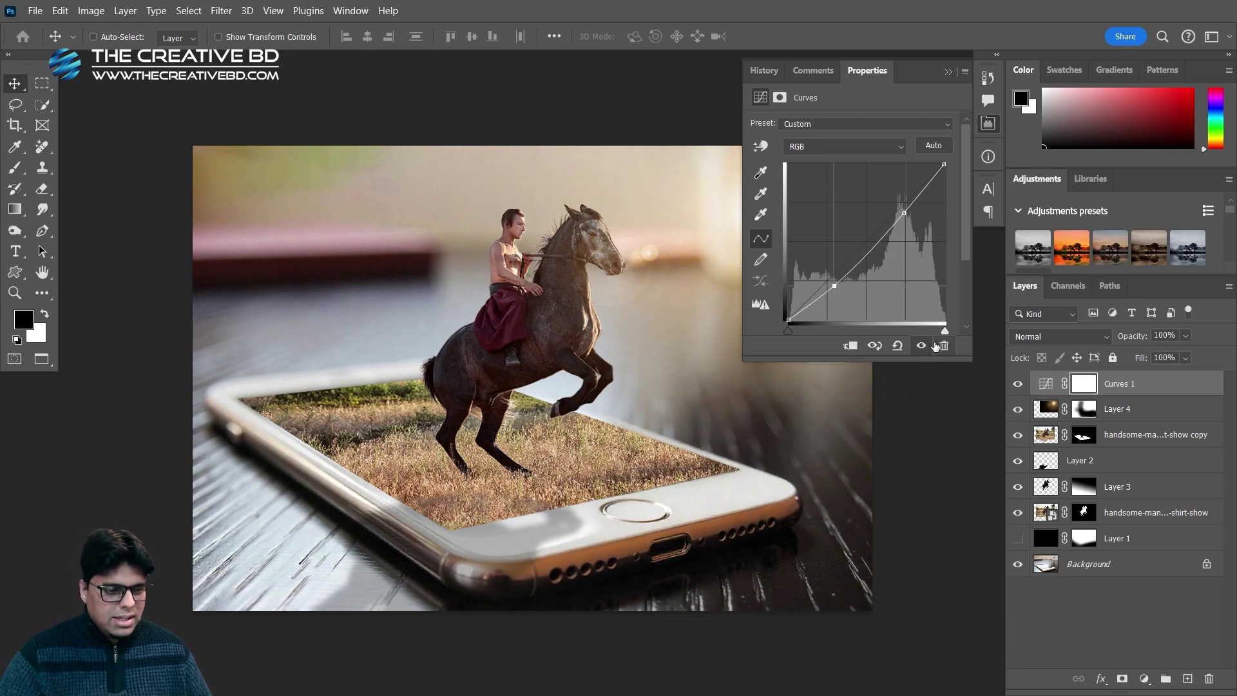
left_click(922, 347)
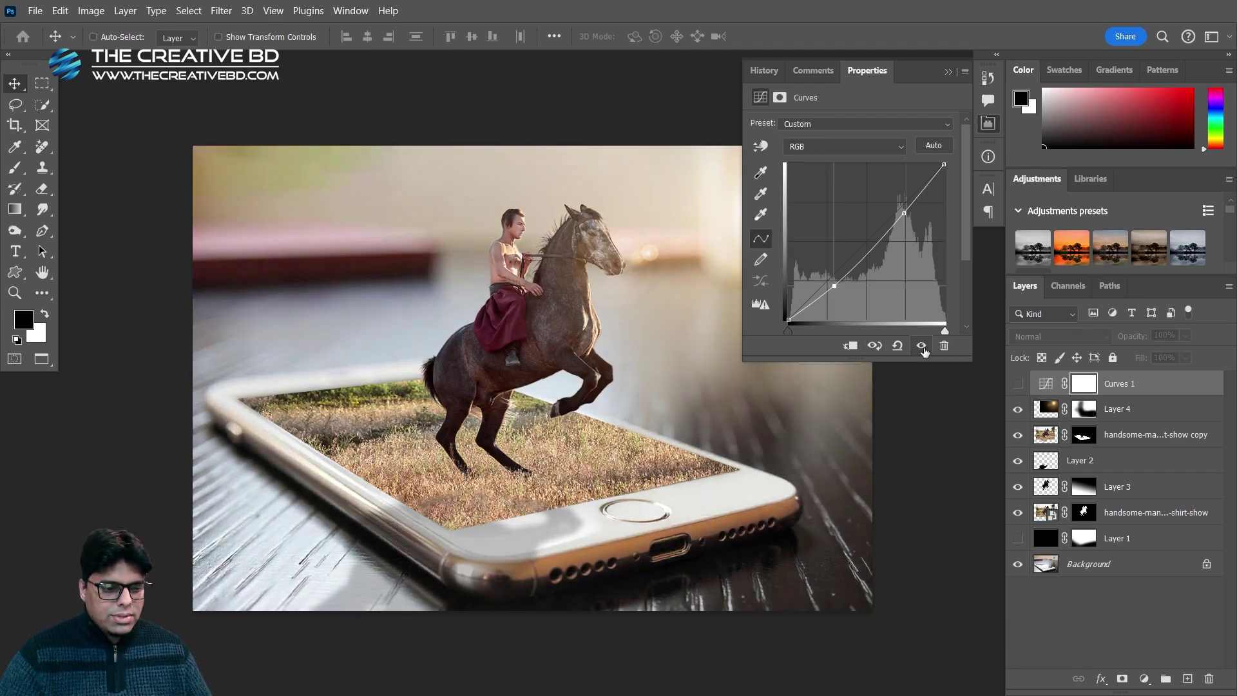
left_click(922, 347)
left_click(922, 347)
left_click(922, 347)
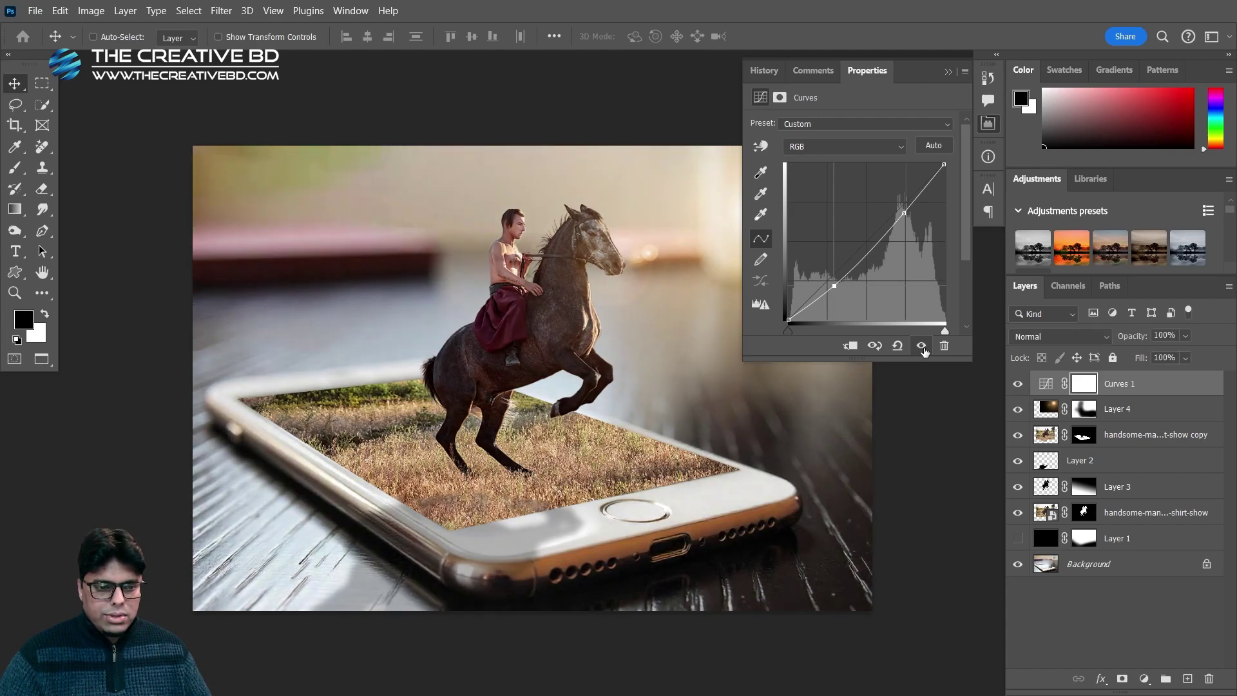
left_click(948, 73)
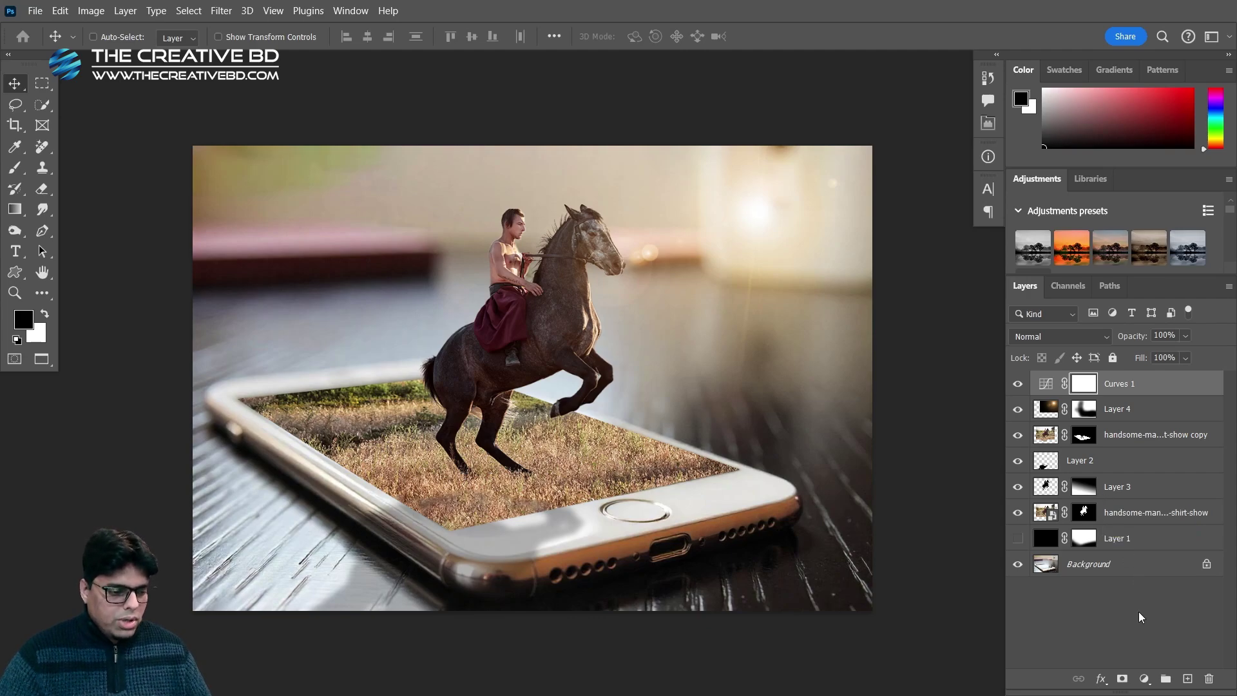
Add a Color Balance adjustment layer above the curves and set the midtones to Cyan-Red +5 and Yellow-Blue -4
left_click(1146, 680)
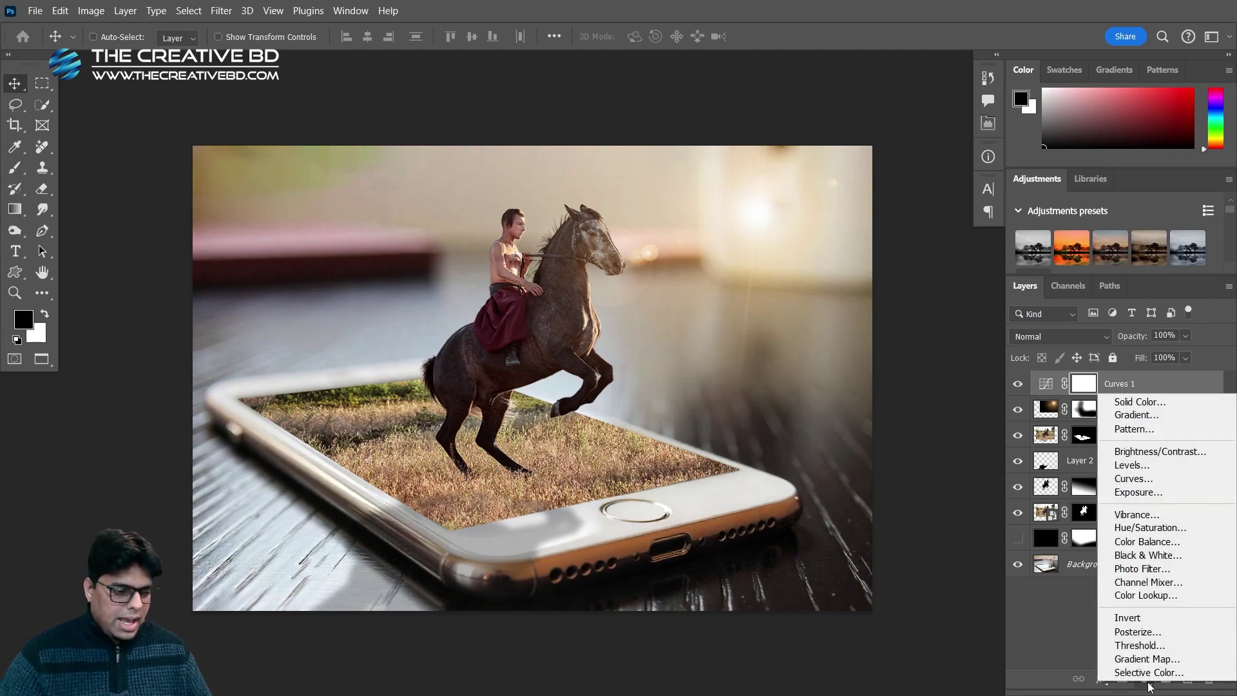
left_click(1150, 540)
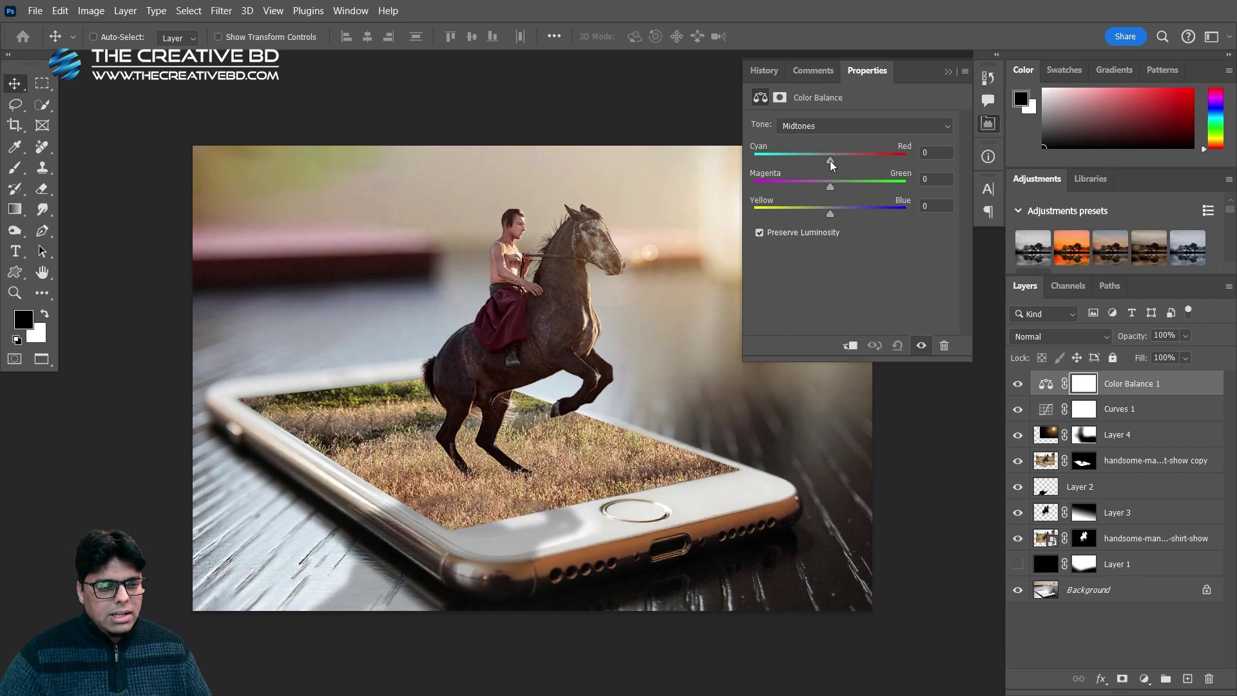
left_click_drag(830, 160, 833, 161)
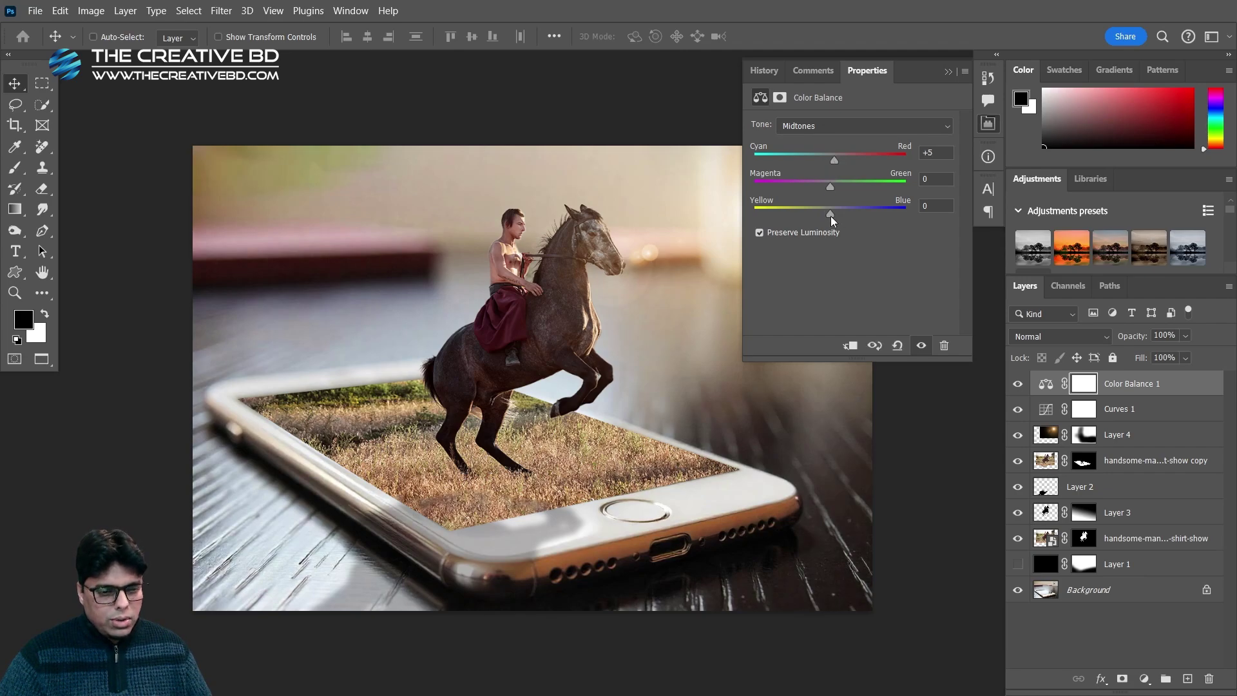
left_click_drag(832, 215, 828, 218)
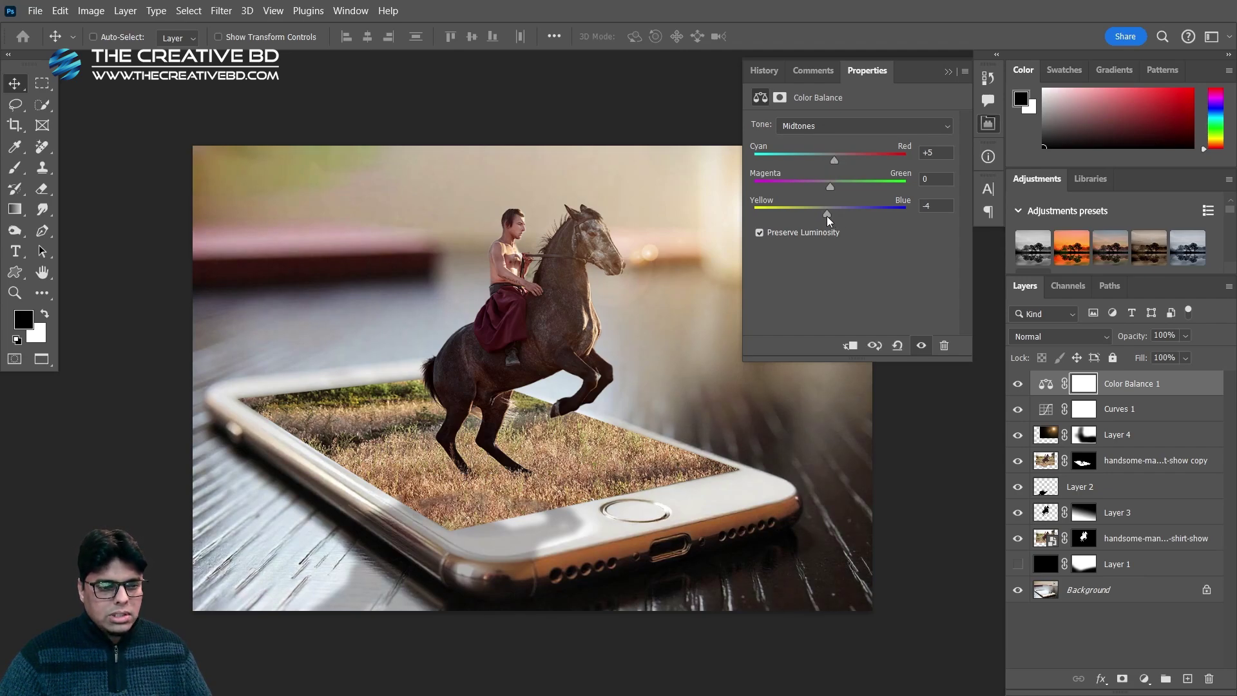
Set the Color Balance shadows to Cyan-Red +5 and Yellow-Blue -6
left_click(836, 125)
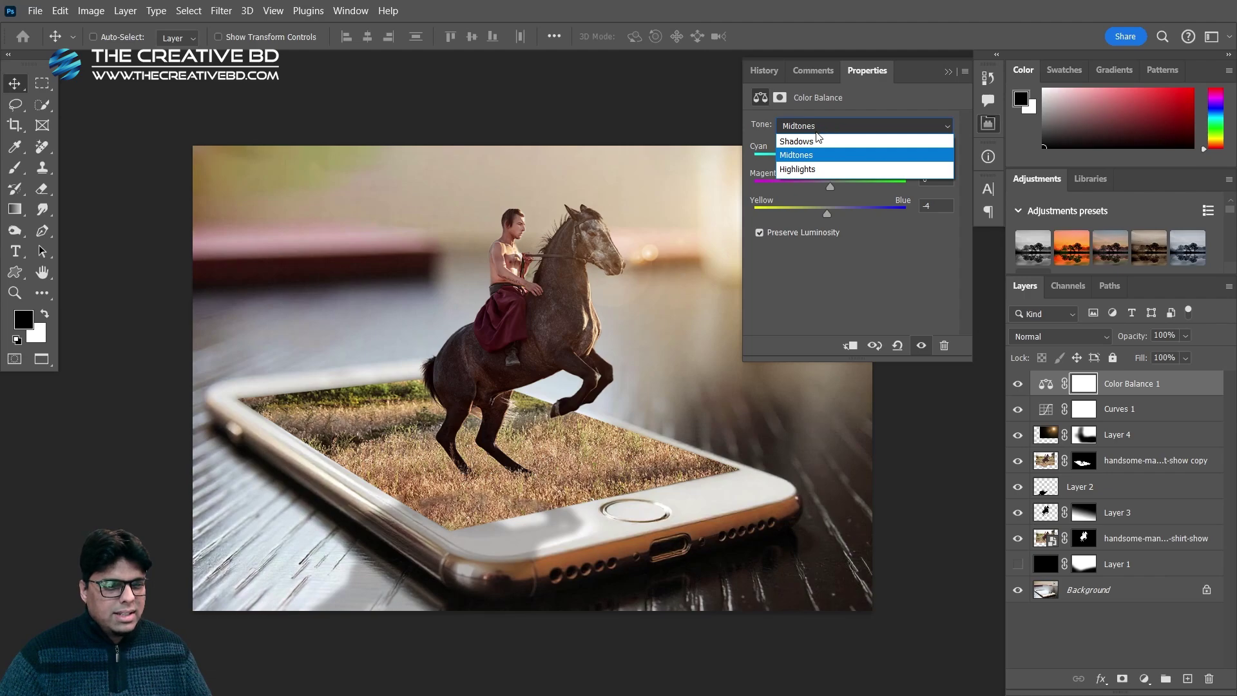
left_click(811, 139)
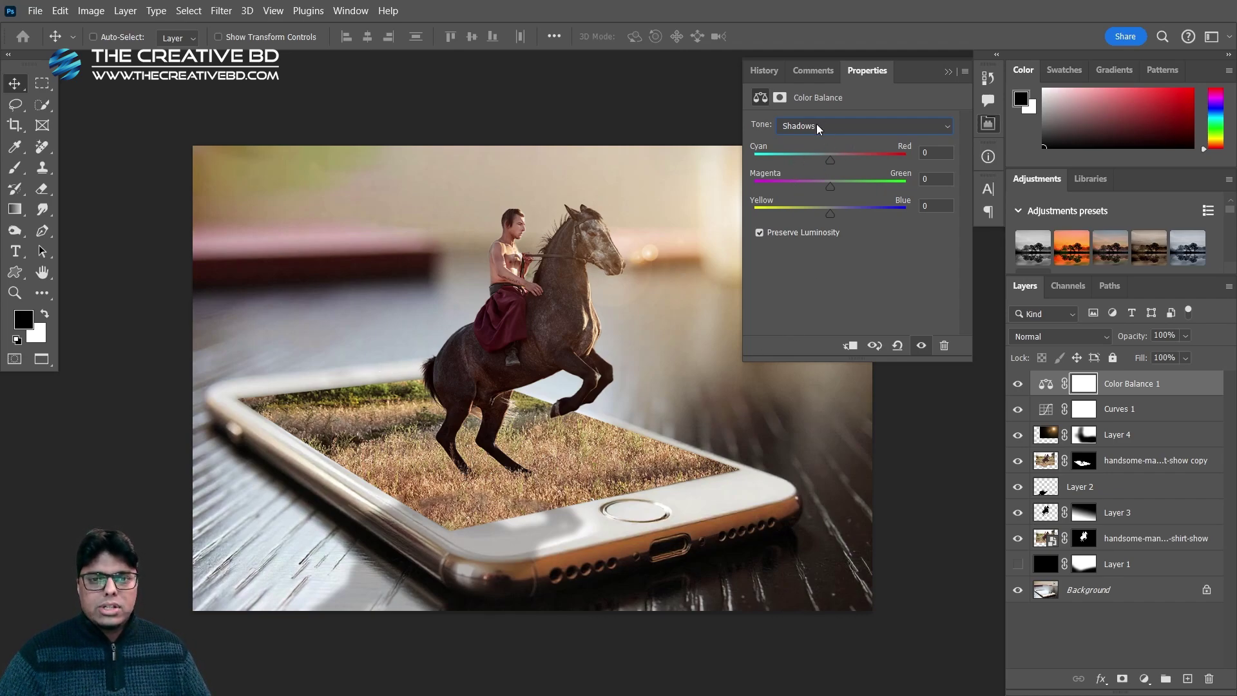
left_click(832, 161)
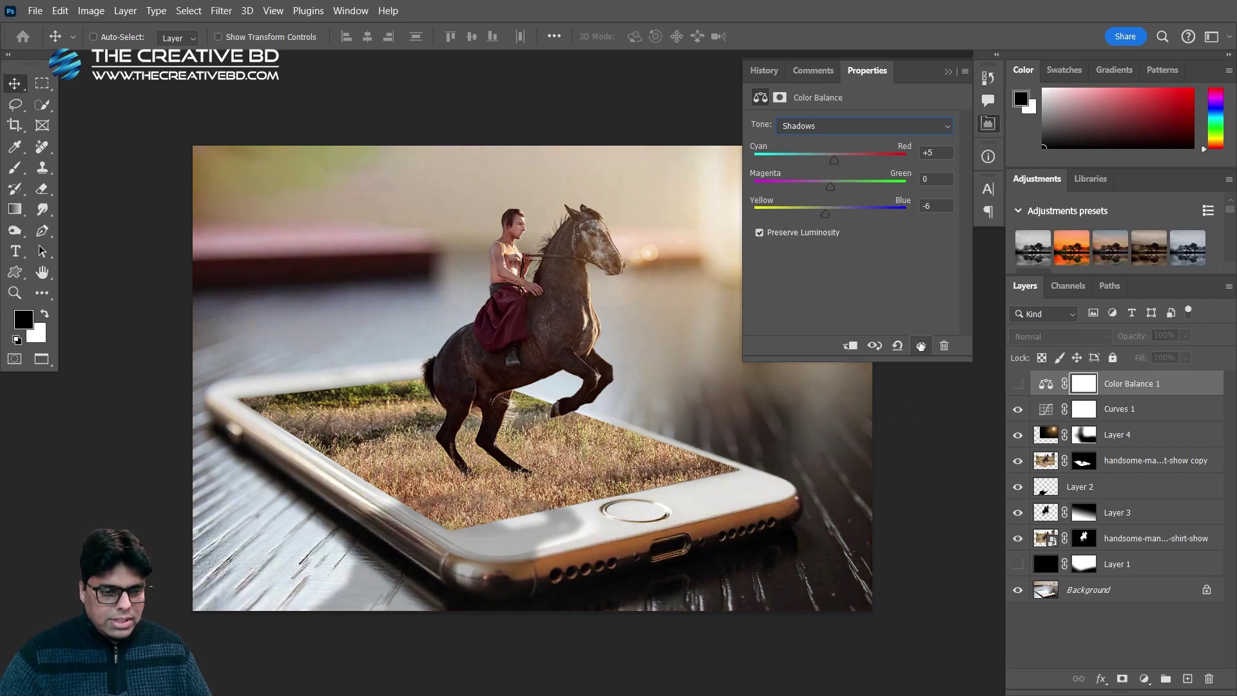
Compare the image with and without the Color Balance adjustment
left_click(948, 72)
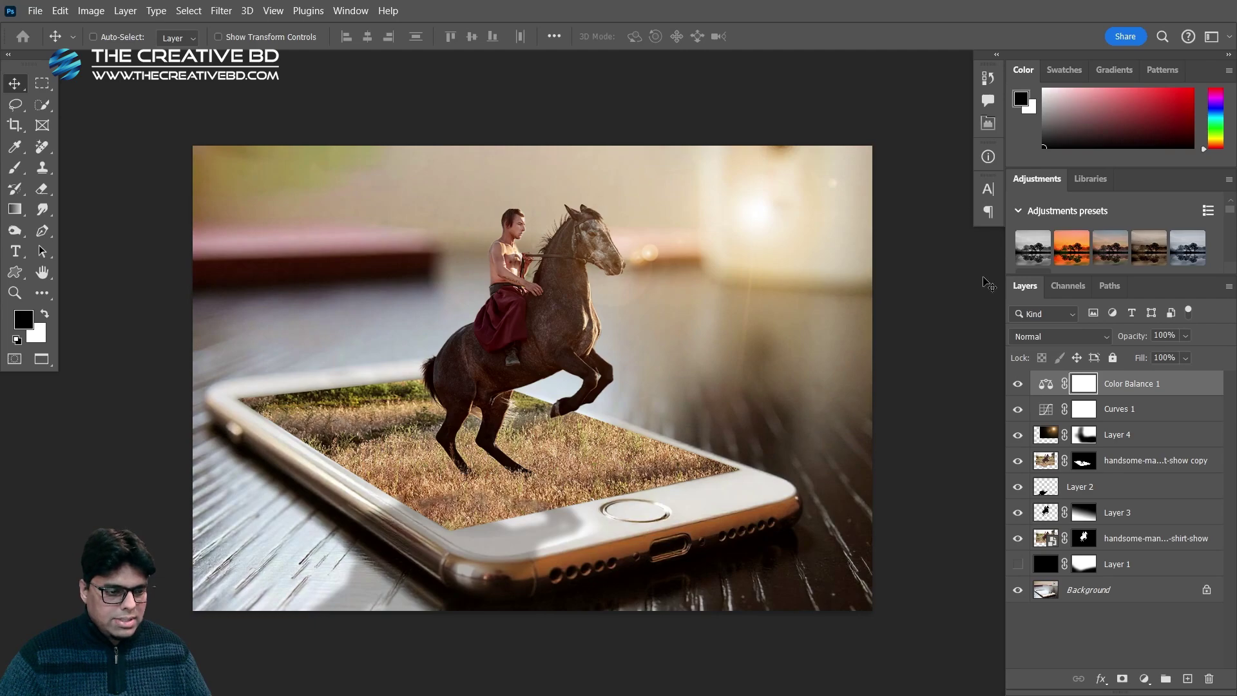
left_click(1018, 384)
left_click(1019, 385)
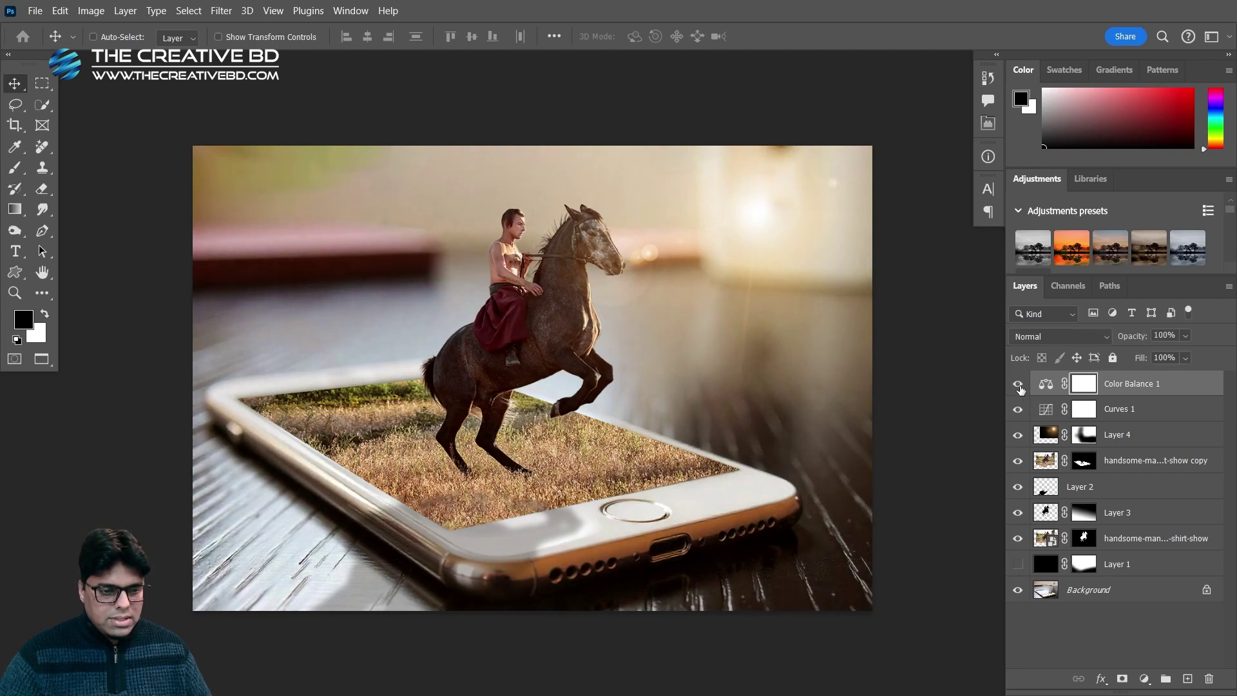
left_click(1019, 385)
left_click(1019, 384)
left_click(1019, 384)
left_click(1018, 385)
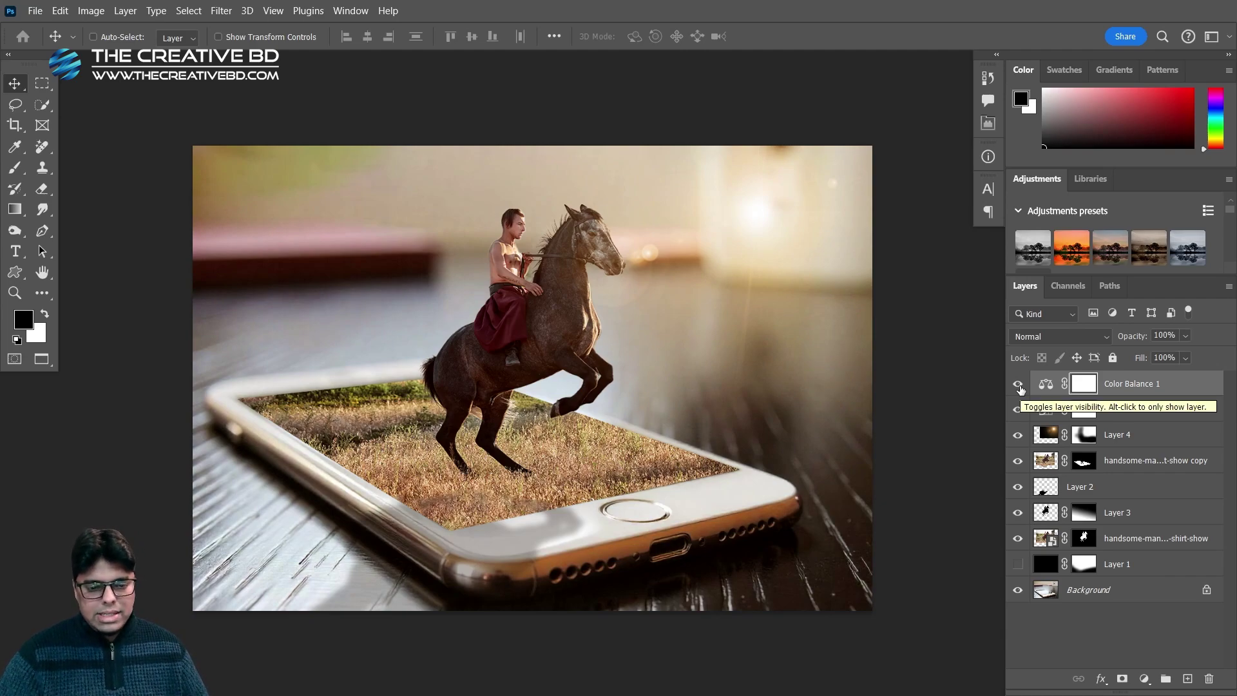
Reopen the Color Balance adjustment and set the shadows' Cyan-Red value to +9
double_click(1046, 383)
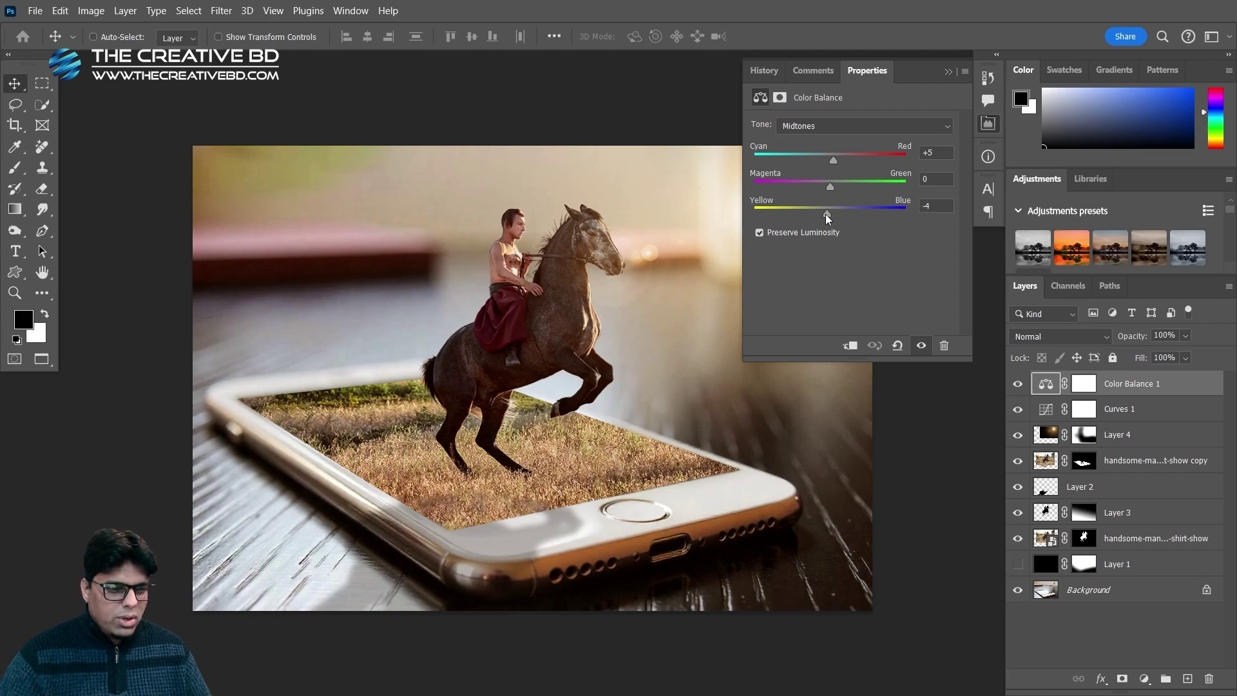
left_click_drag(827, 216, 827, 222)
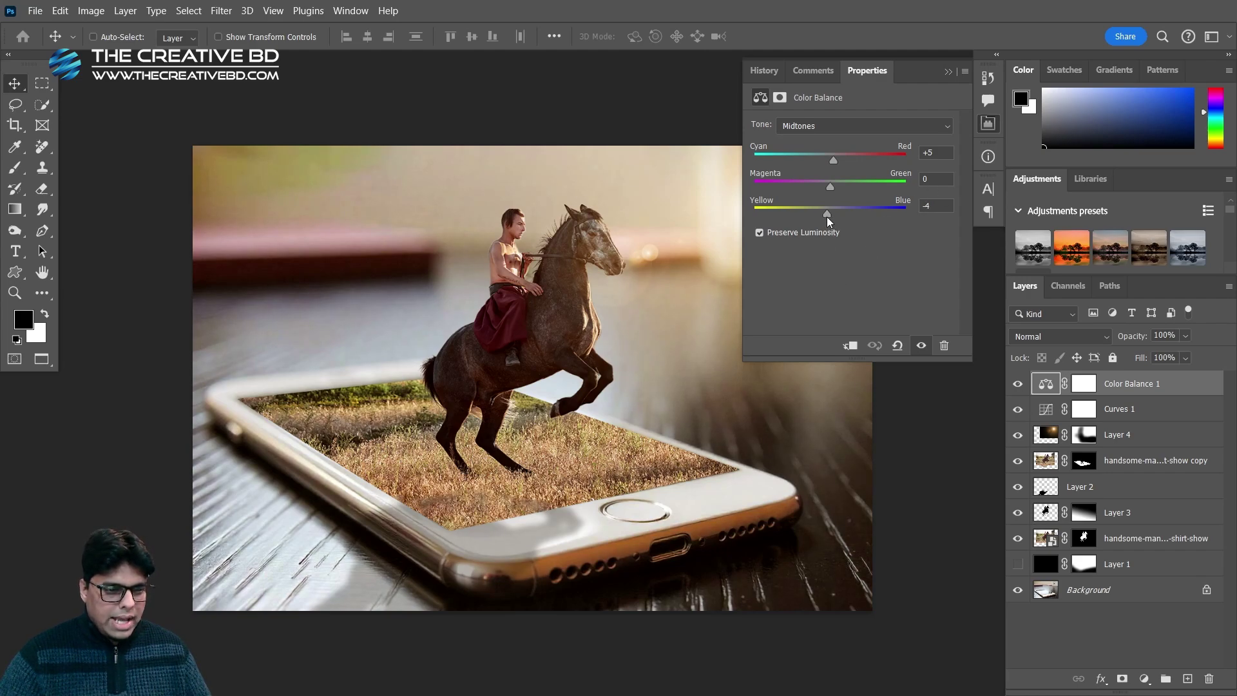
left_click(832, 126)
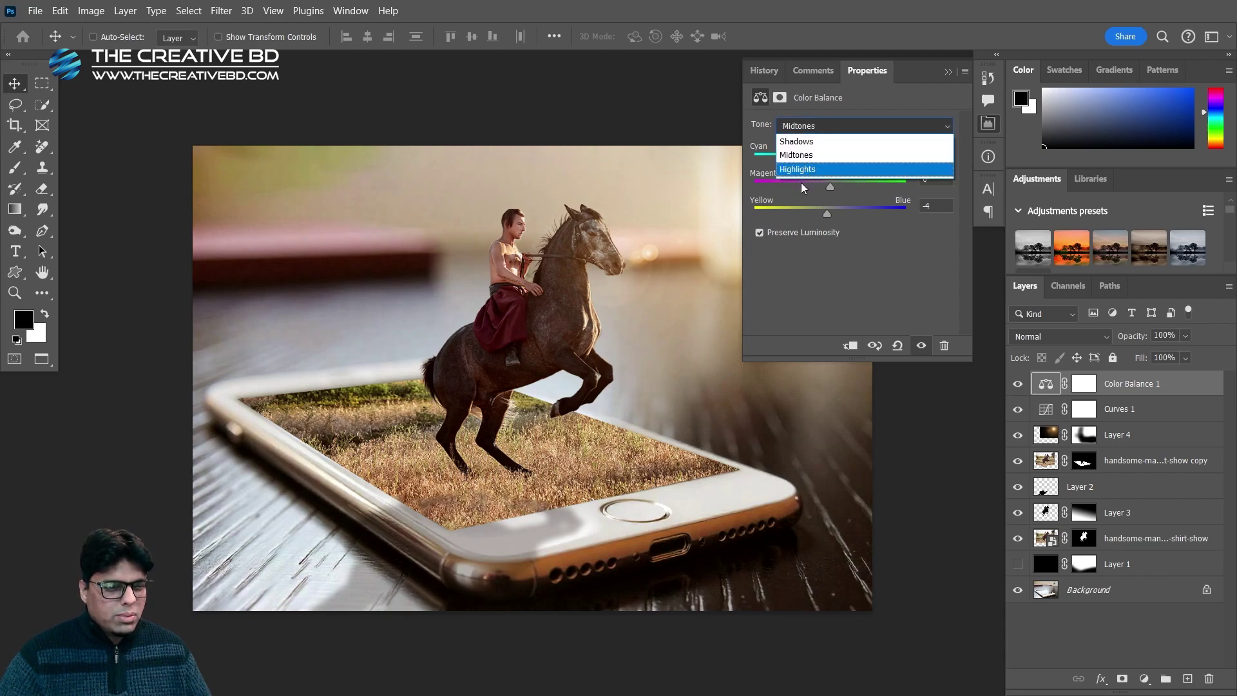
left_click(817, 142)
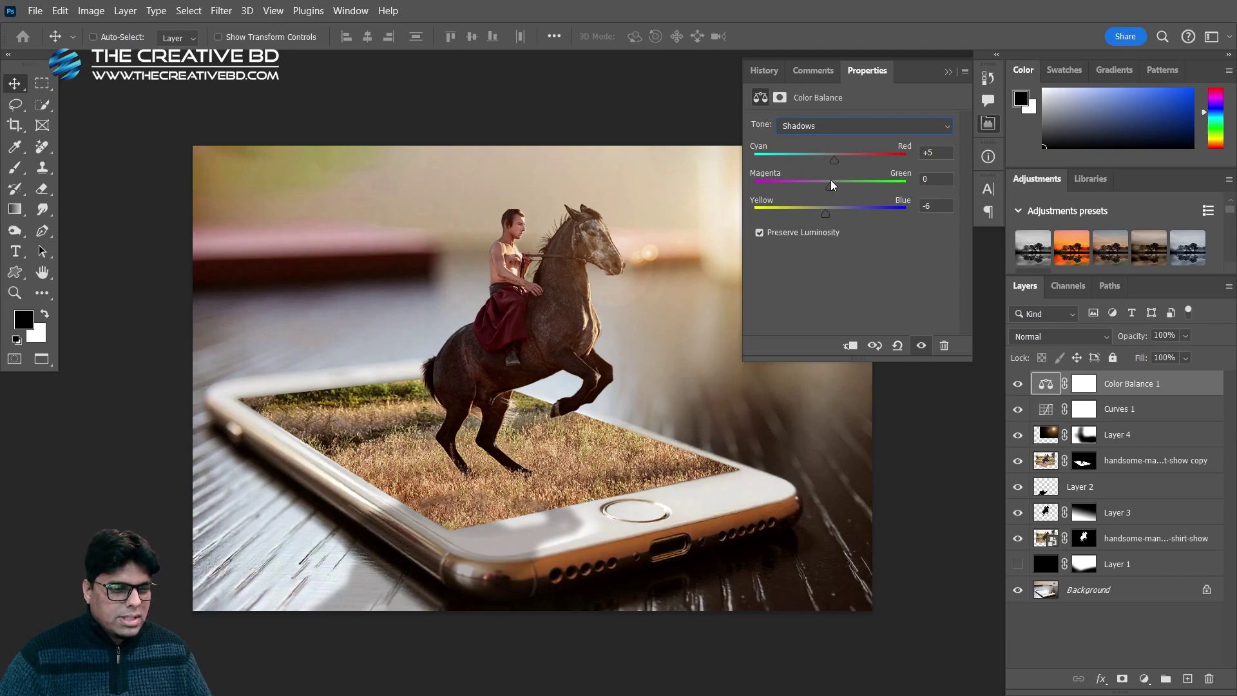
left_click_drag(835, 162, 838, 165)
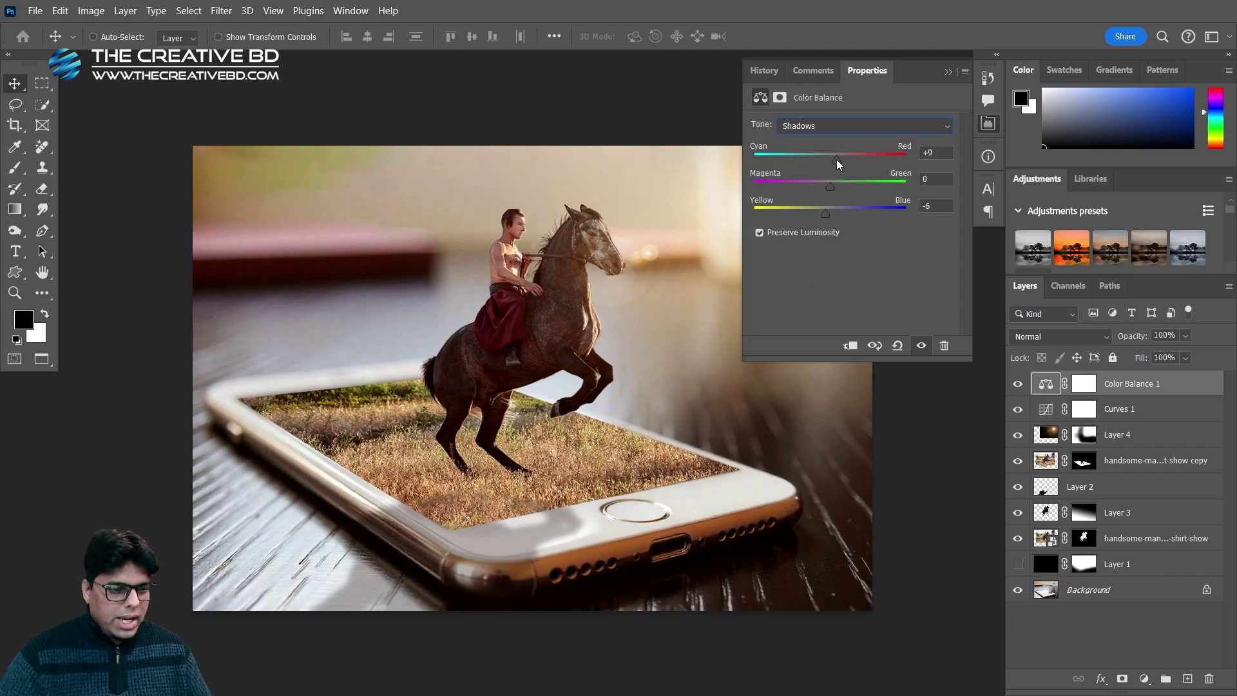
Shift the Color Balance midtones slightly further toward red and yellow
left_click(820, 128)
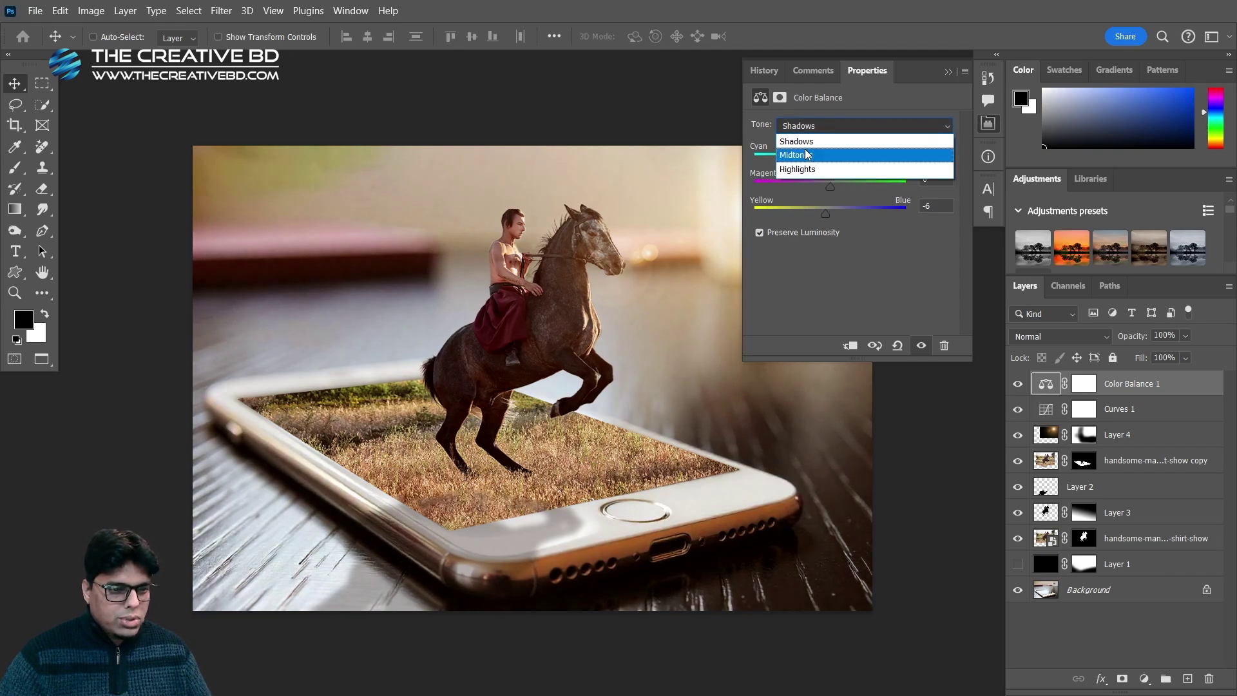
left_click(805, 154)
left_click_drag(837, 164, 839, 164)
left_click_drag(826, 214, 825, 218)
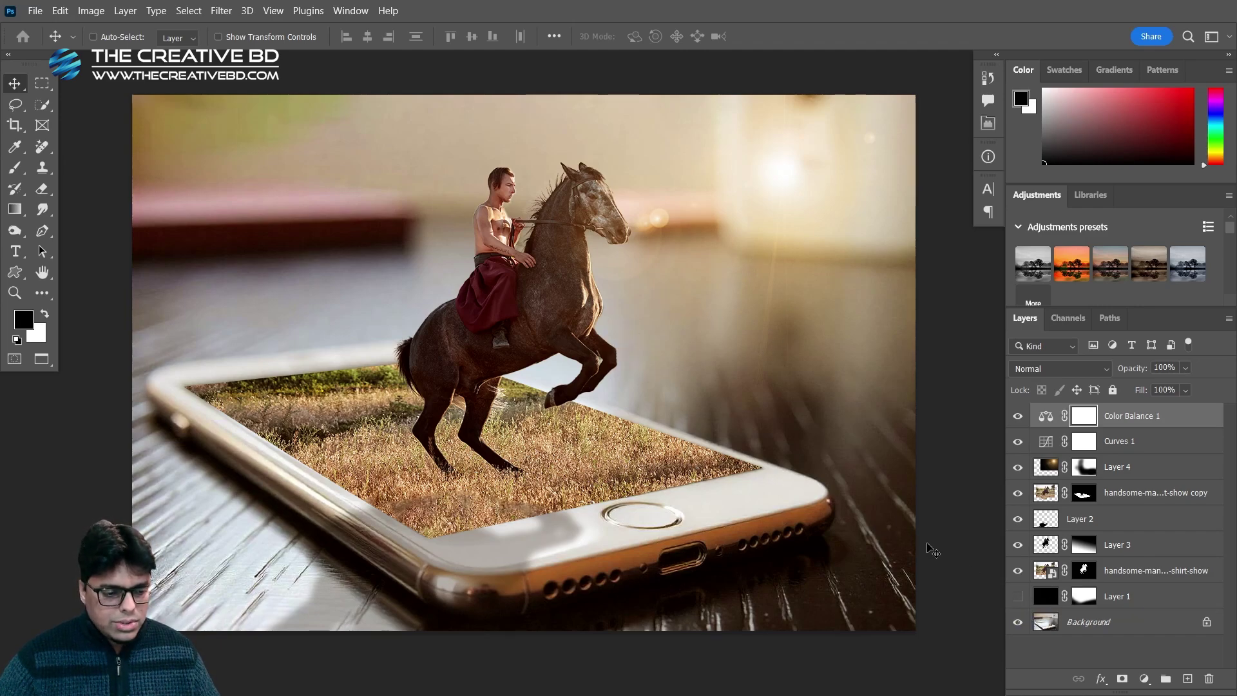
Turn on the black masked Layer 1 above the background, comparing the image with and without its darkening
left_click(1018, 597)
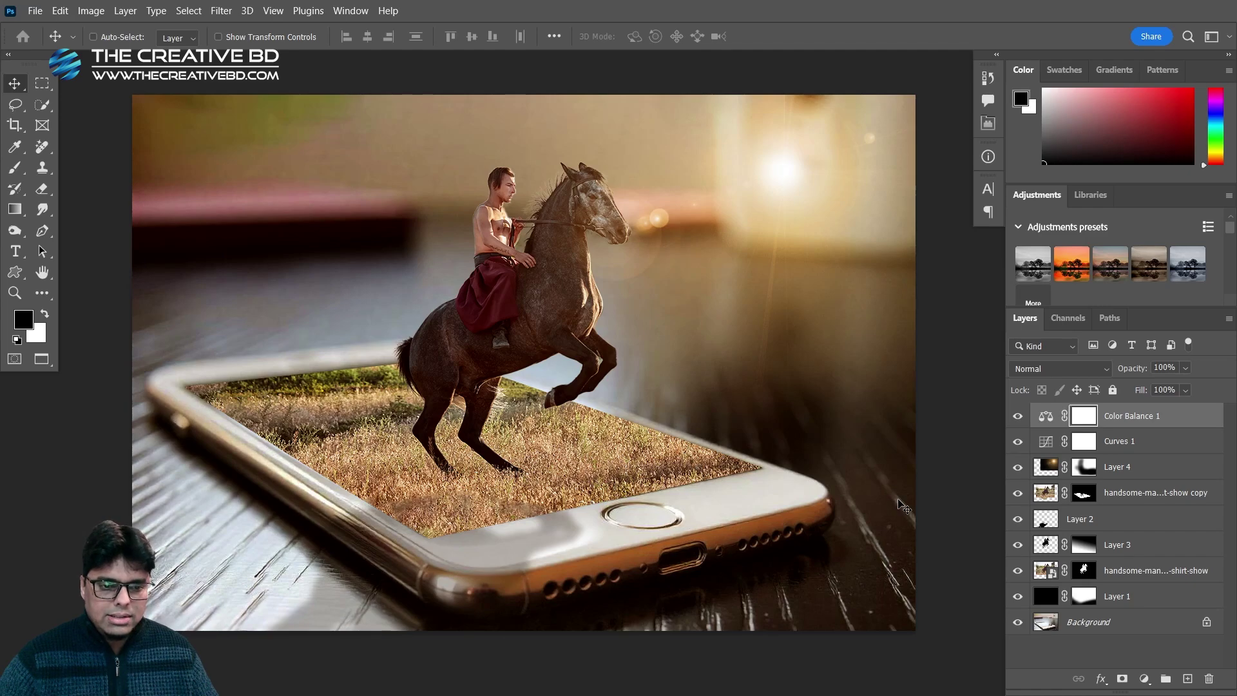
left_click(1019, 599)
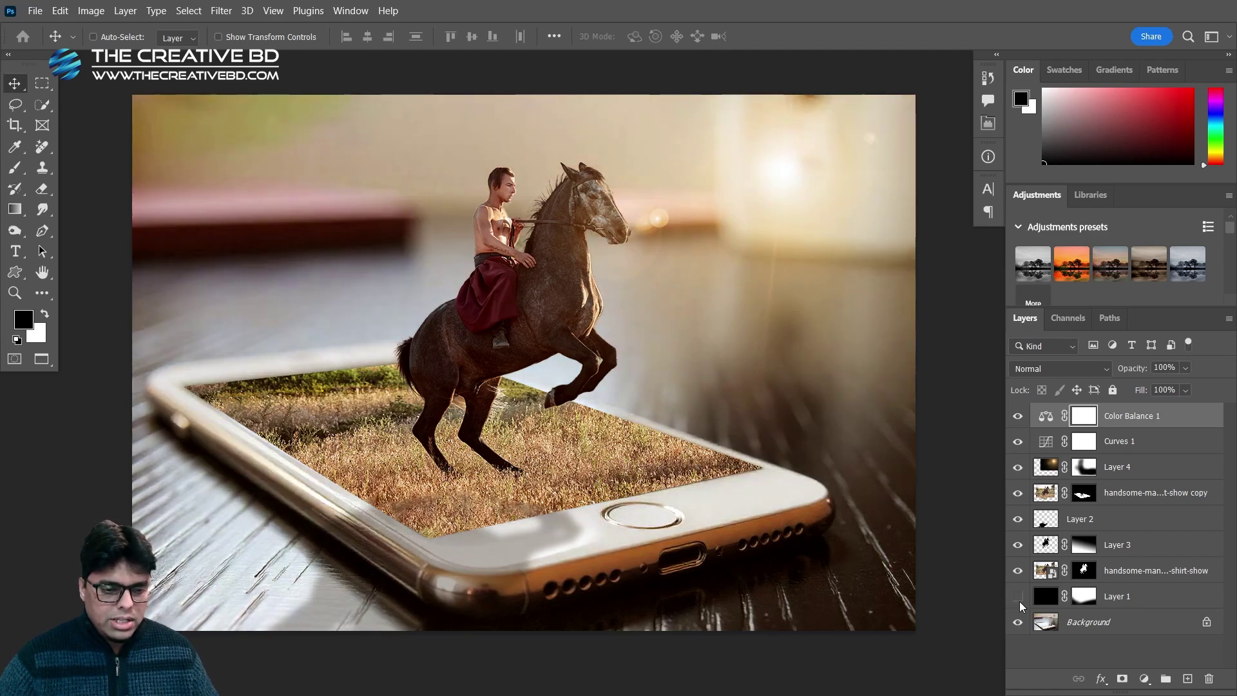
left_click(1019, 600)
left_click(1018, 599)
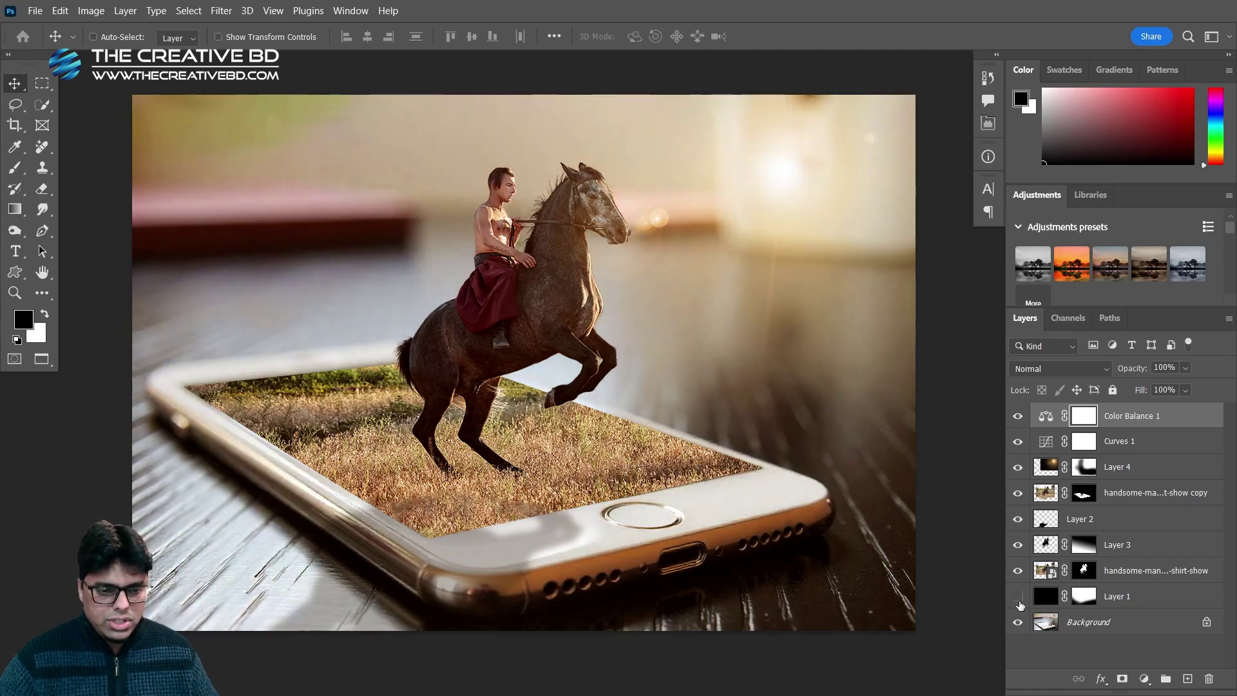
left_click(1018, 599)
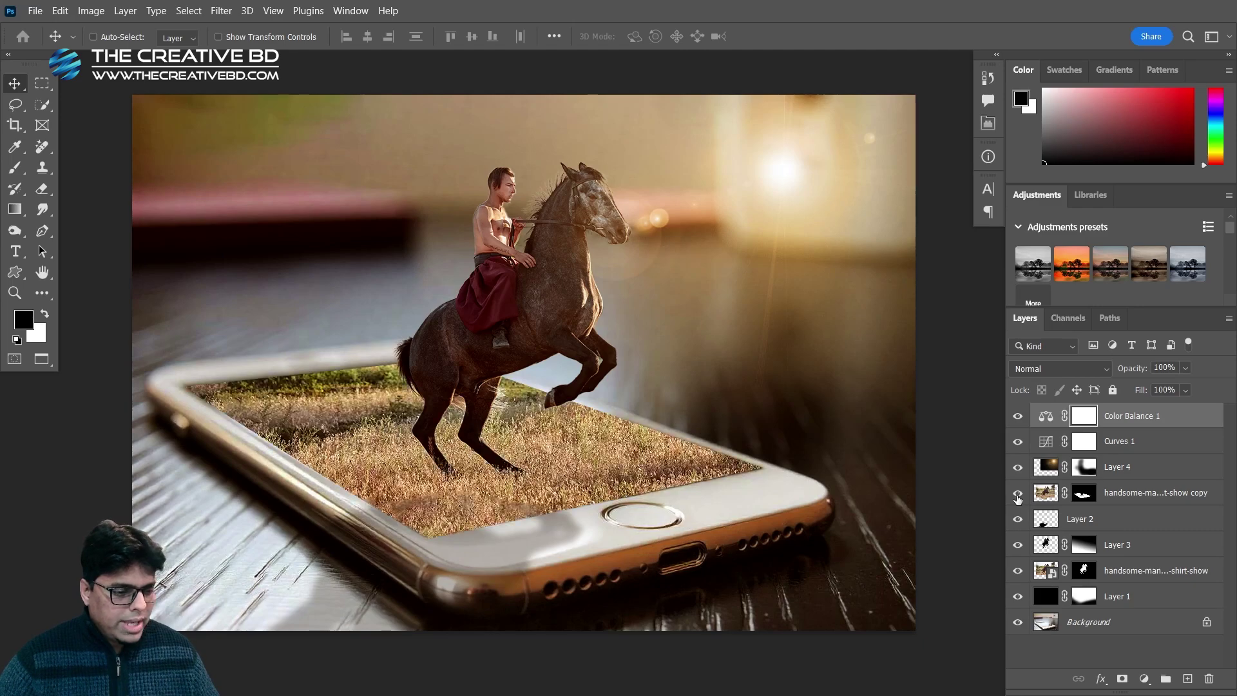
Check the lens flare on Layer 4 by toggling its visibility, and apply a Gaussian Blur with a 5.2-pixel radius to it
left_click(1017, 468)
left_click(1017, 467)
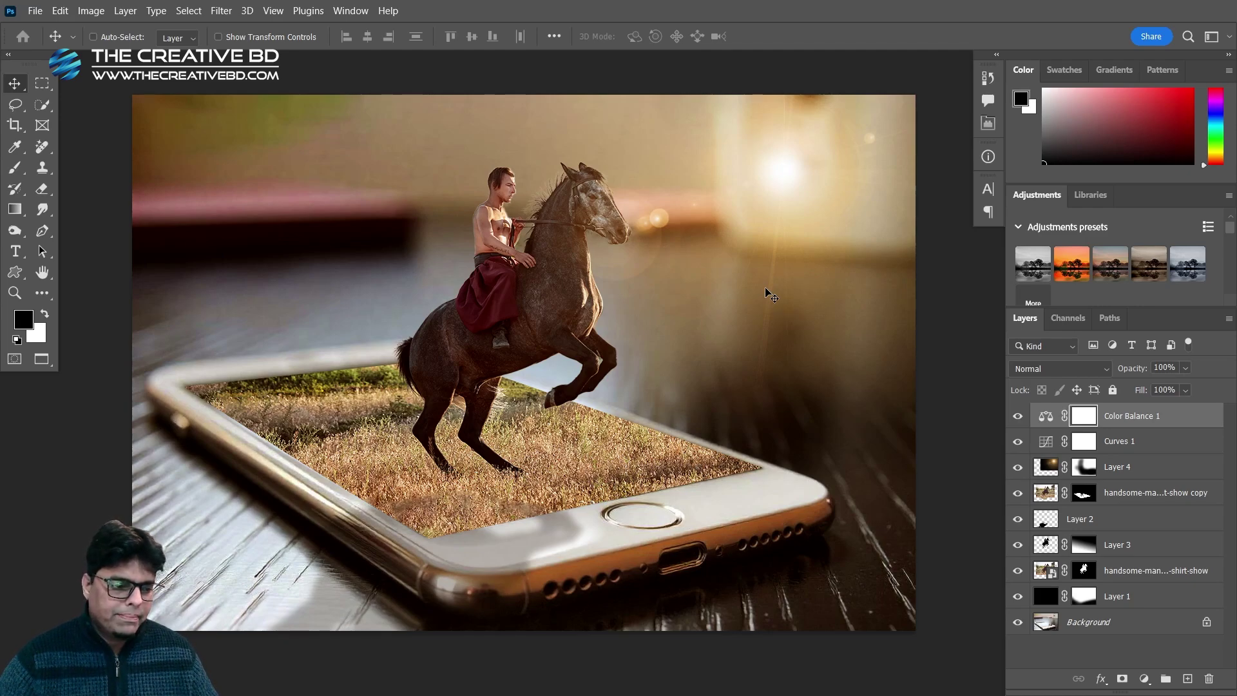
left_click(1153, 473)
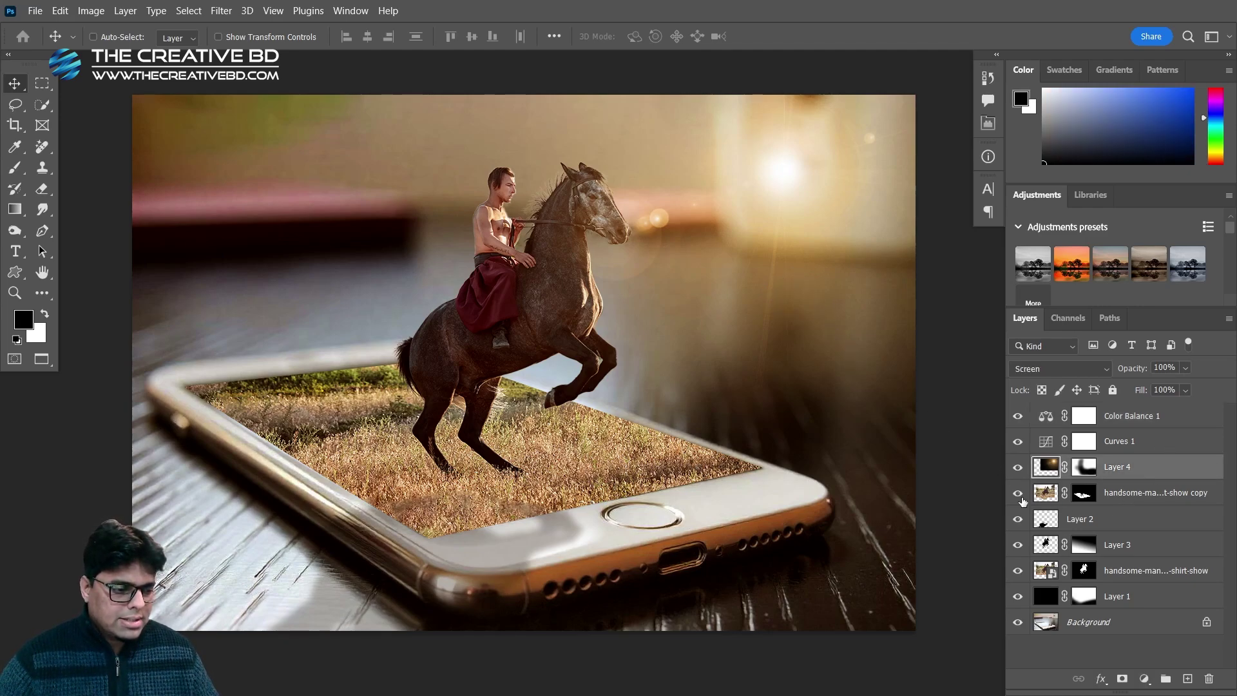
left_click(1018, 467)
left_click(1018, 467)
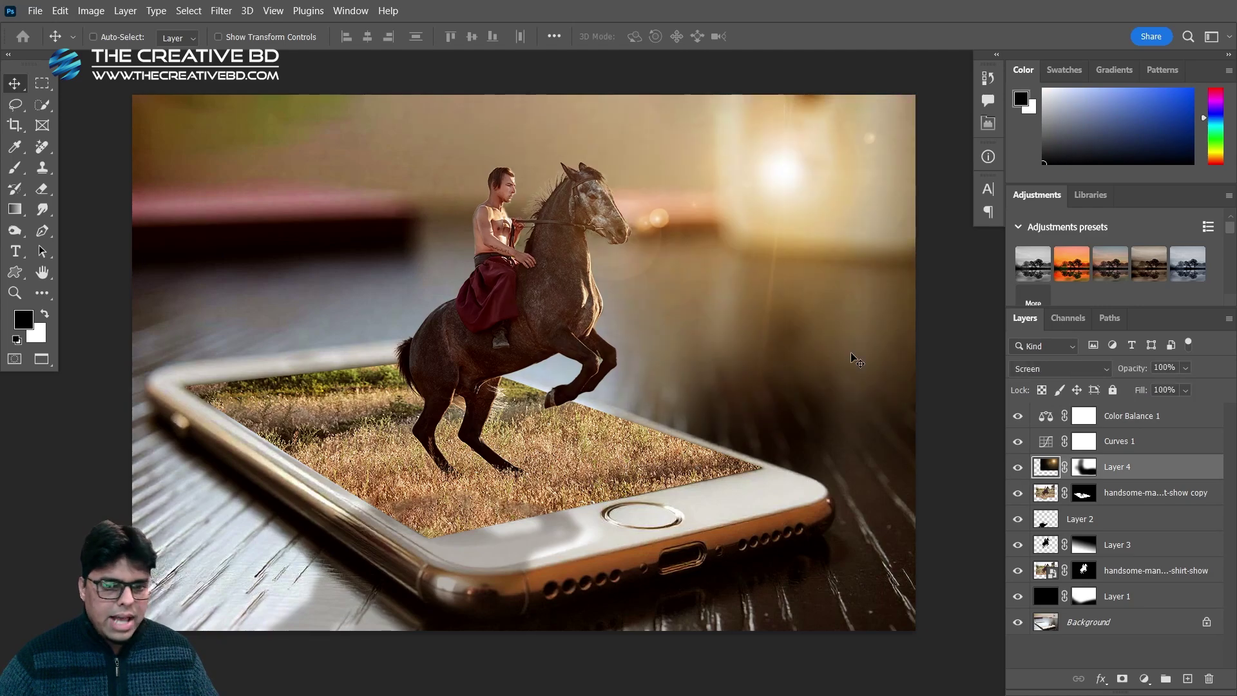
left_click(221, 9)
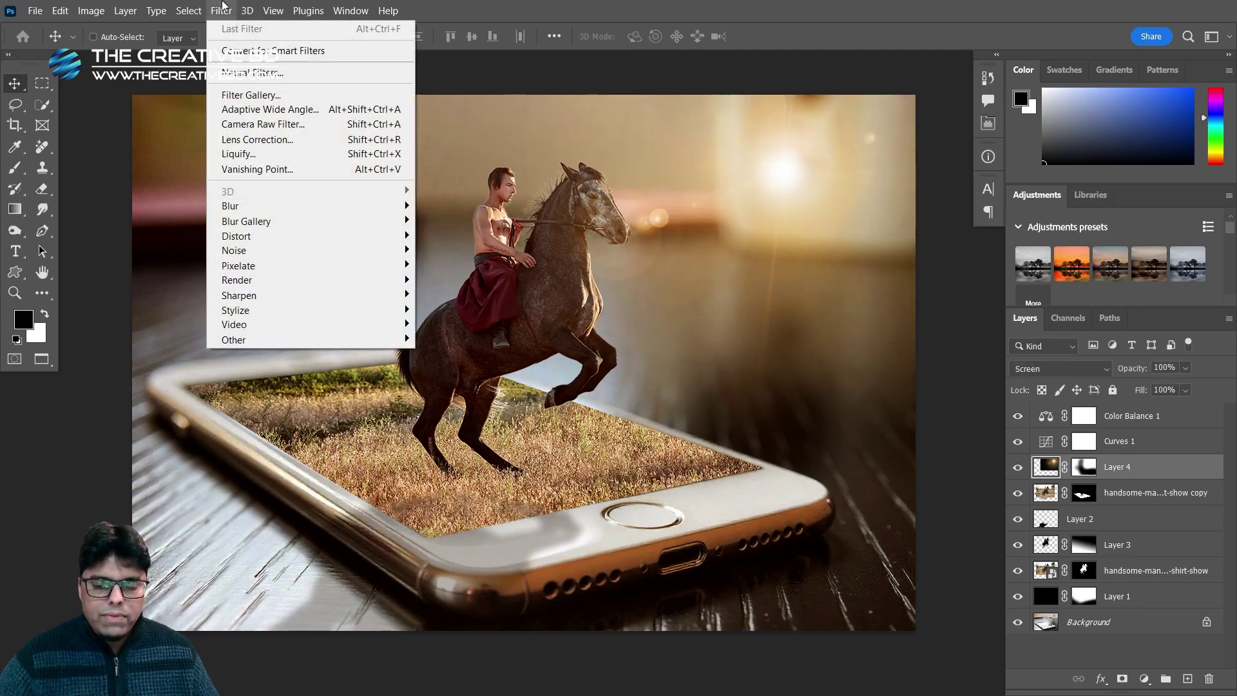
mouse_move(252, 208)
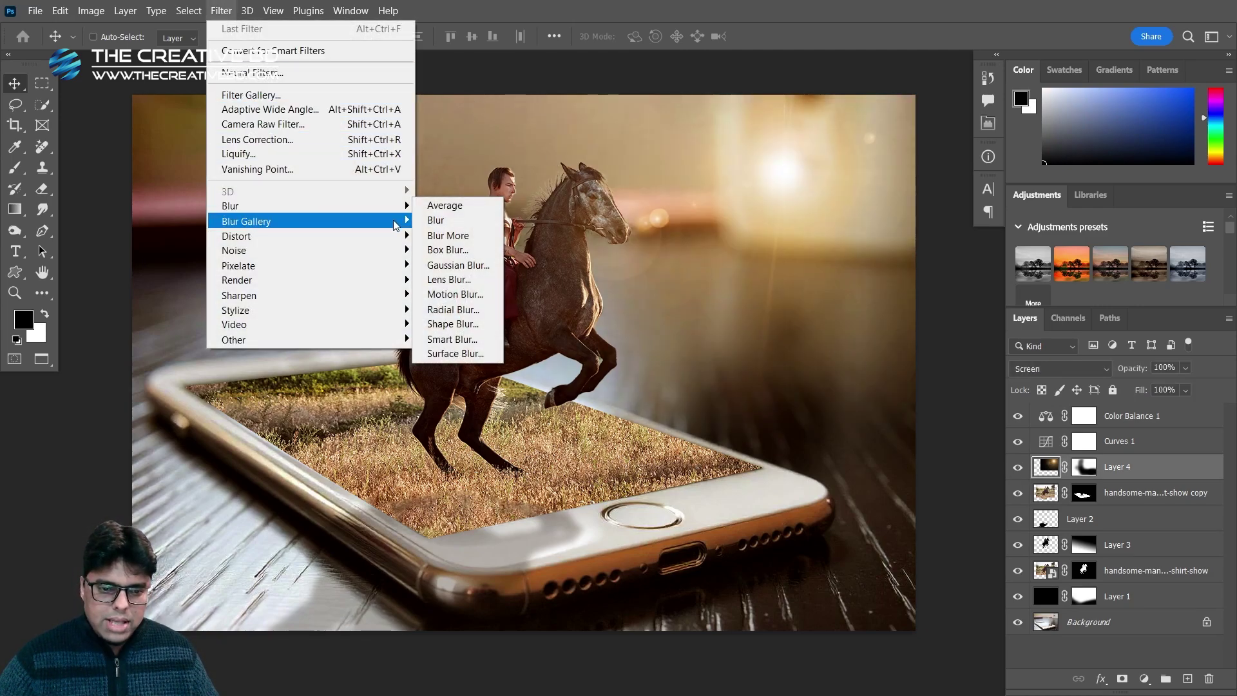
left_click(458, 265)
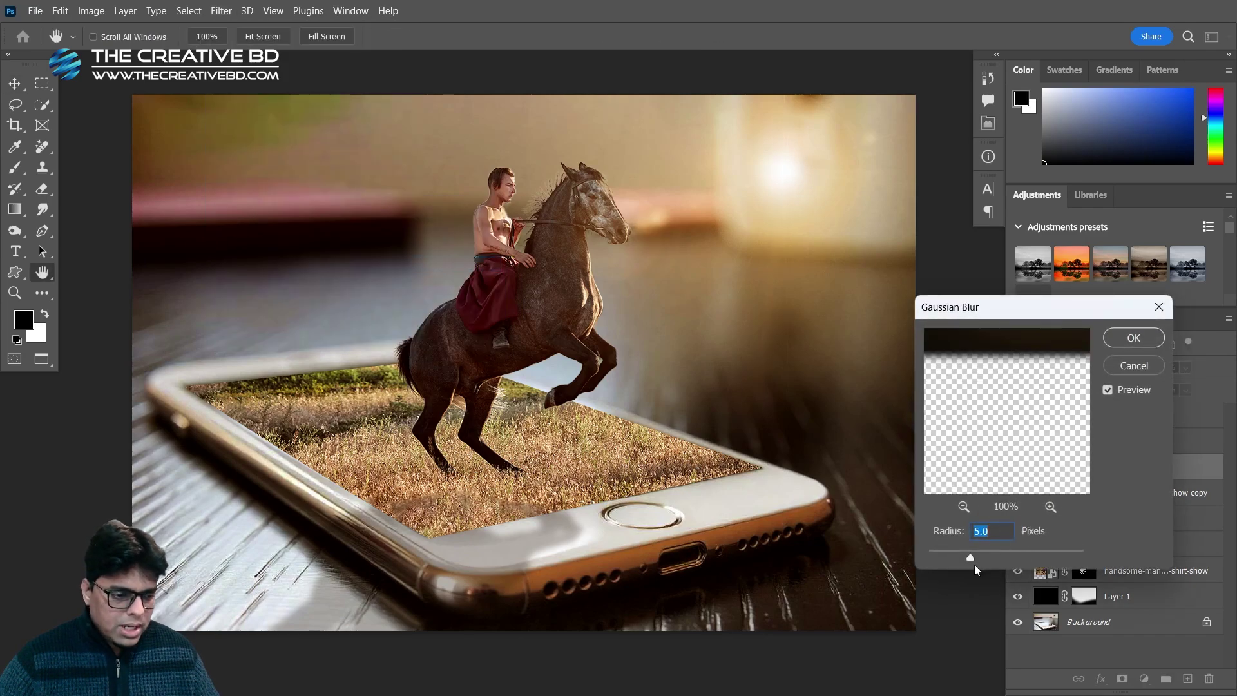
left_click_drag(970, 554, 972, 559)
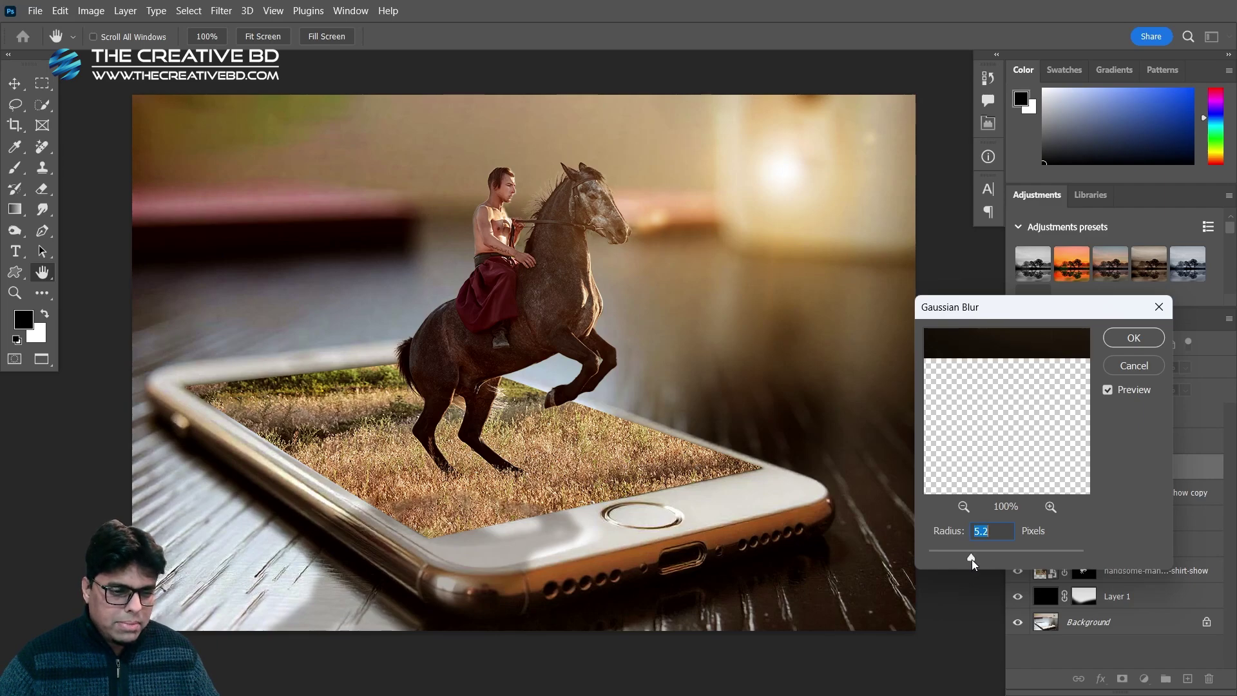
left_click(1134, 337)
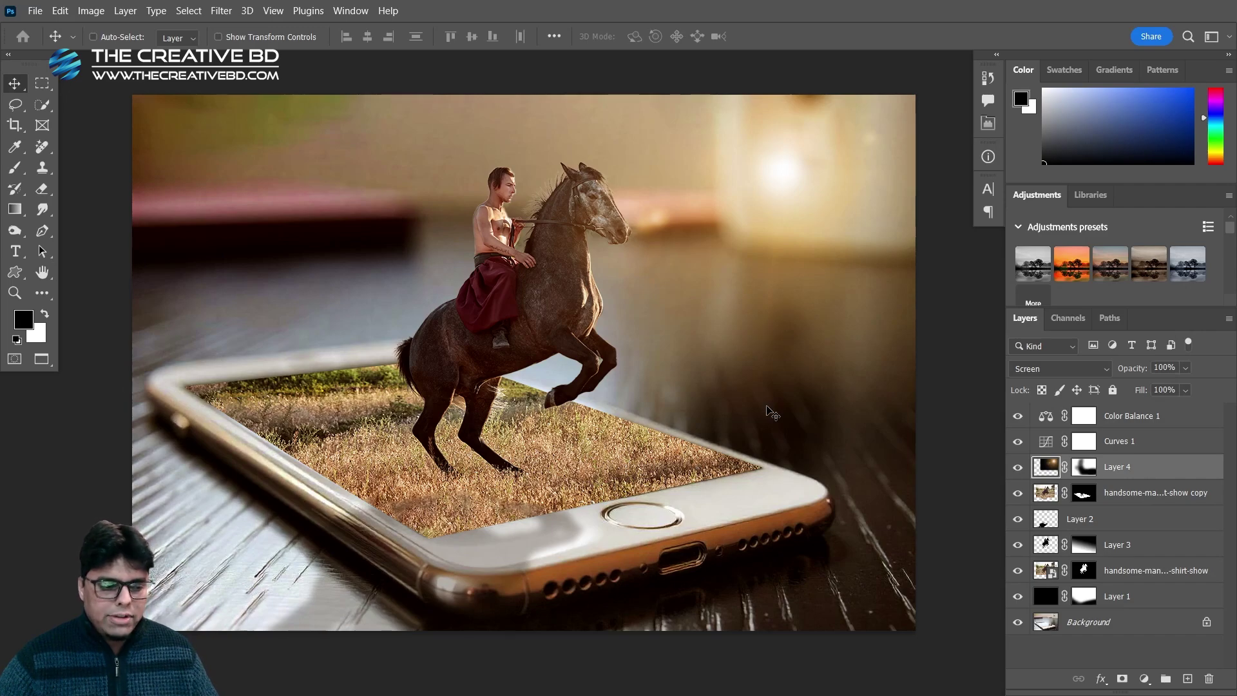
Add a Selective Color adjustment layer above Color Balance 1 and set Black to +10% for the Neutrals
left_click(1159, 418)
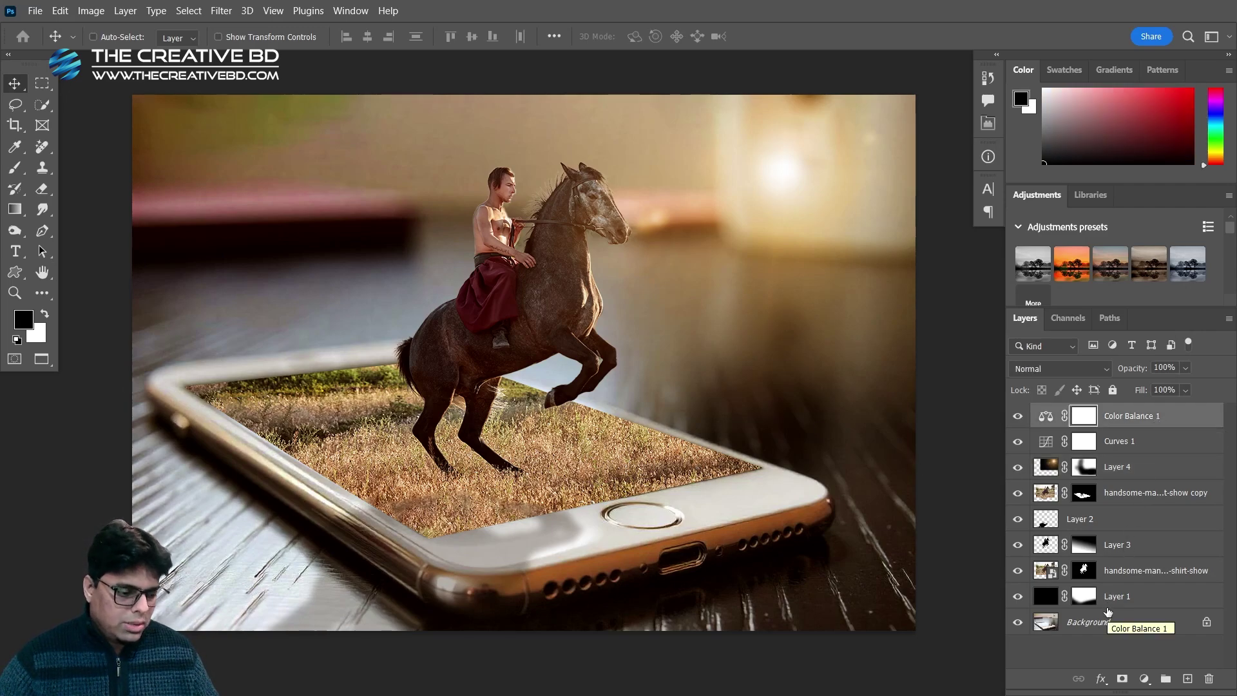
left_click(1147, 680)
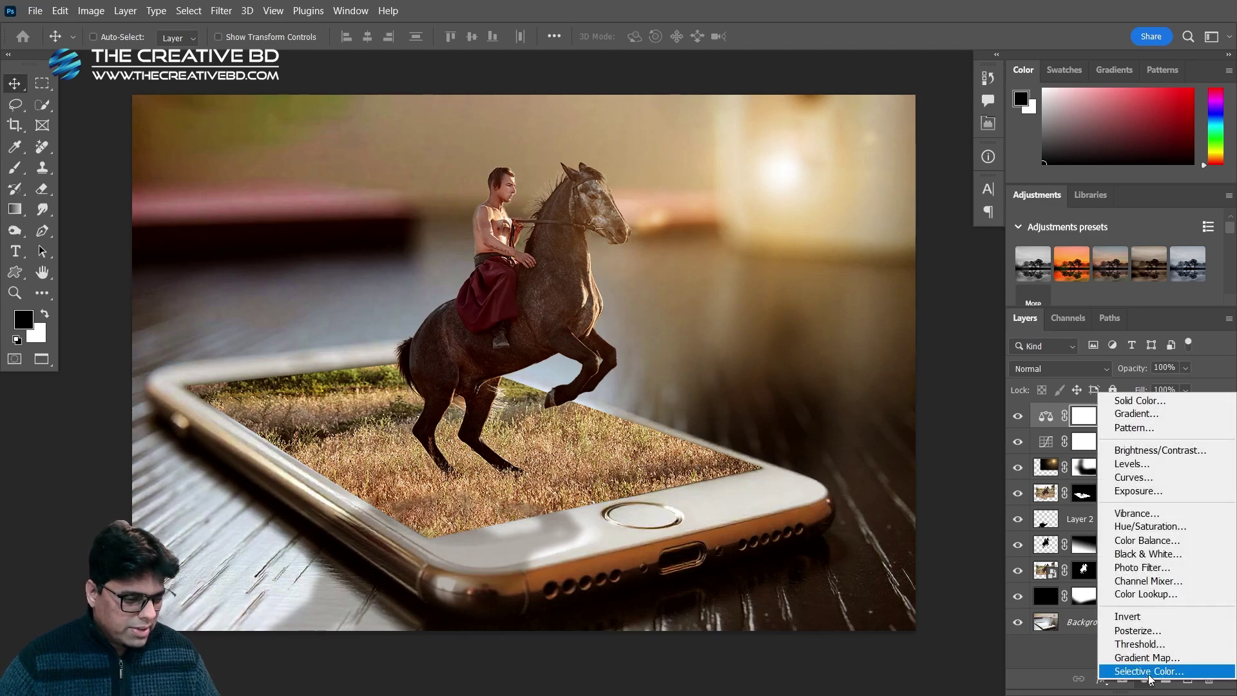
left_click(1149, 672)
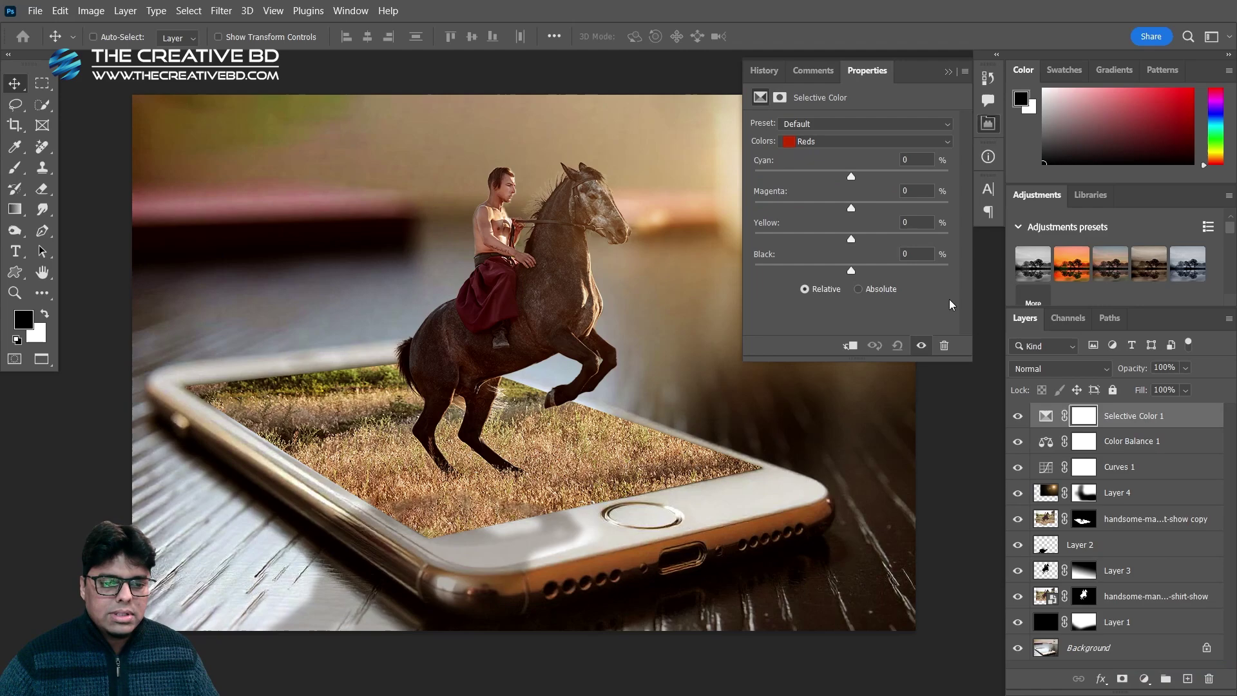
left_click(836, 143)
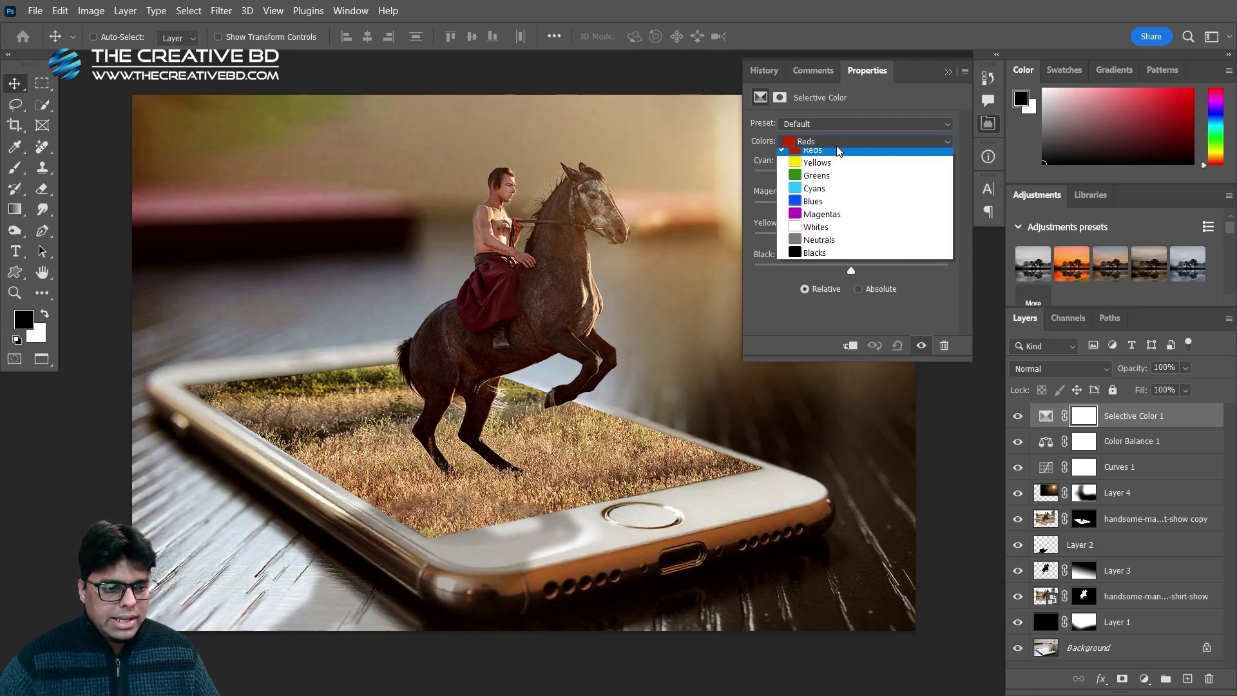
left_click(819, 245)
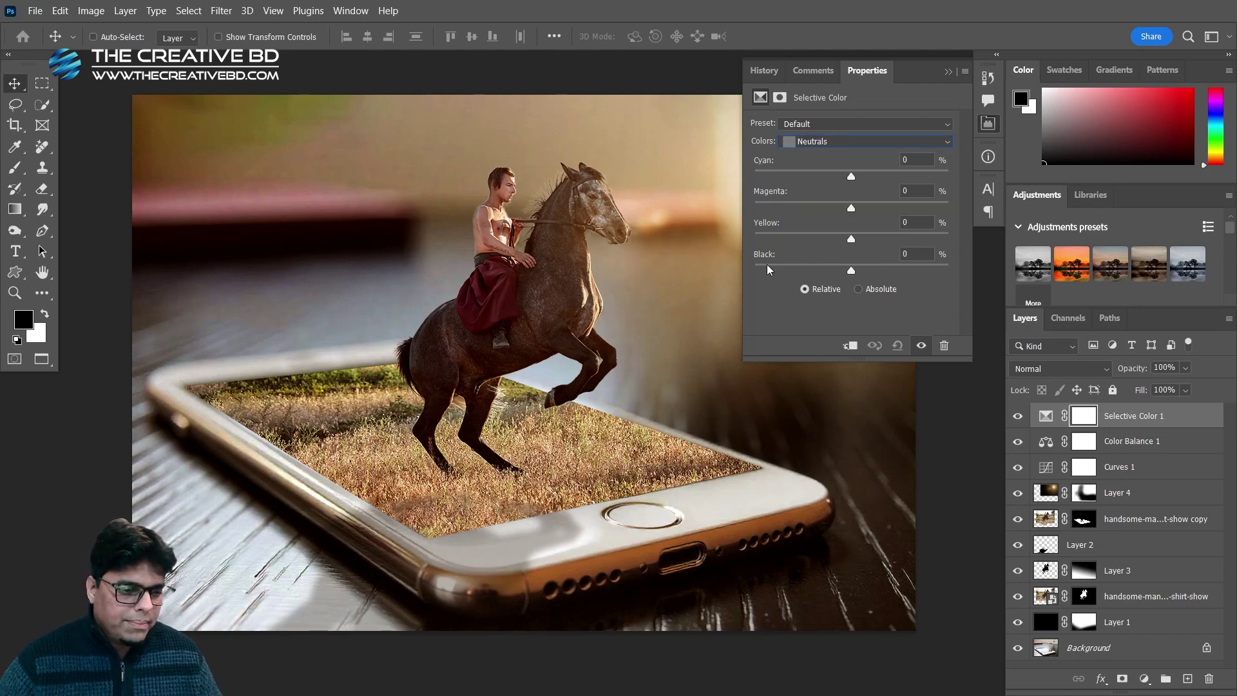
left_click(914, 254)
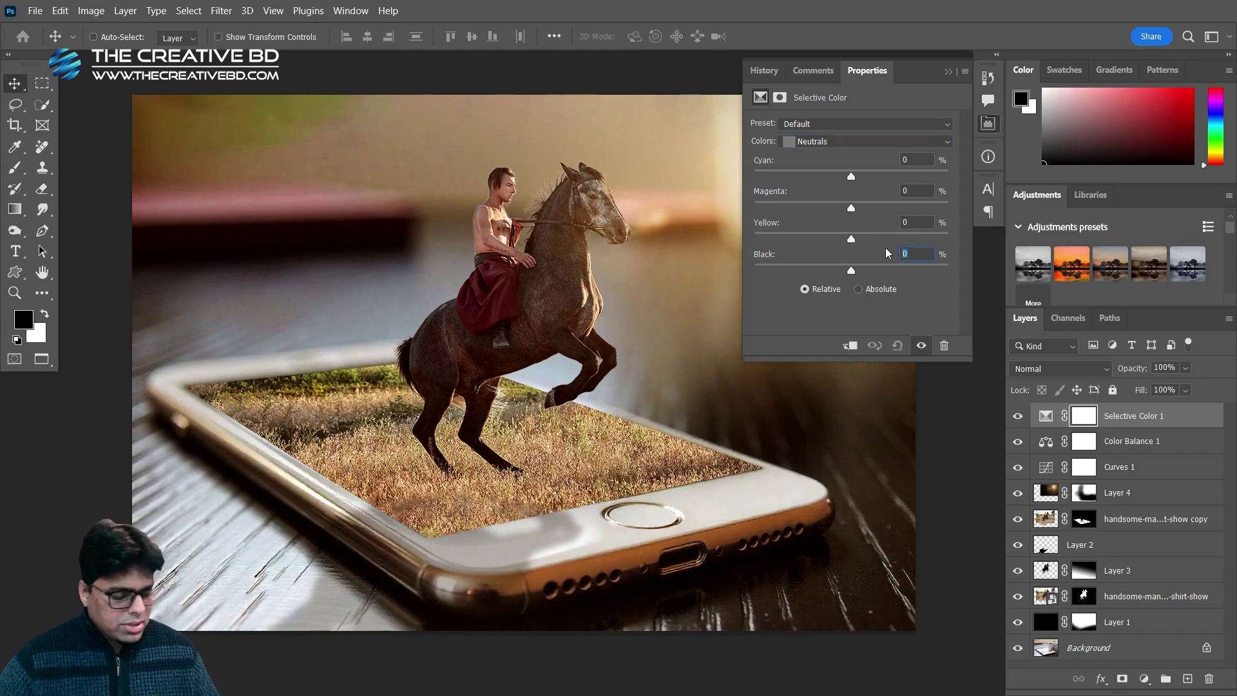
type("10")
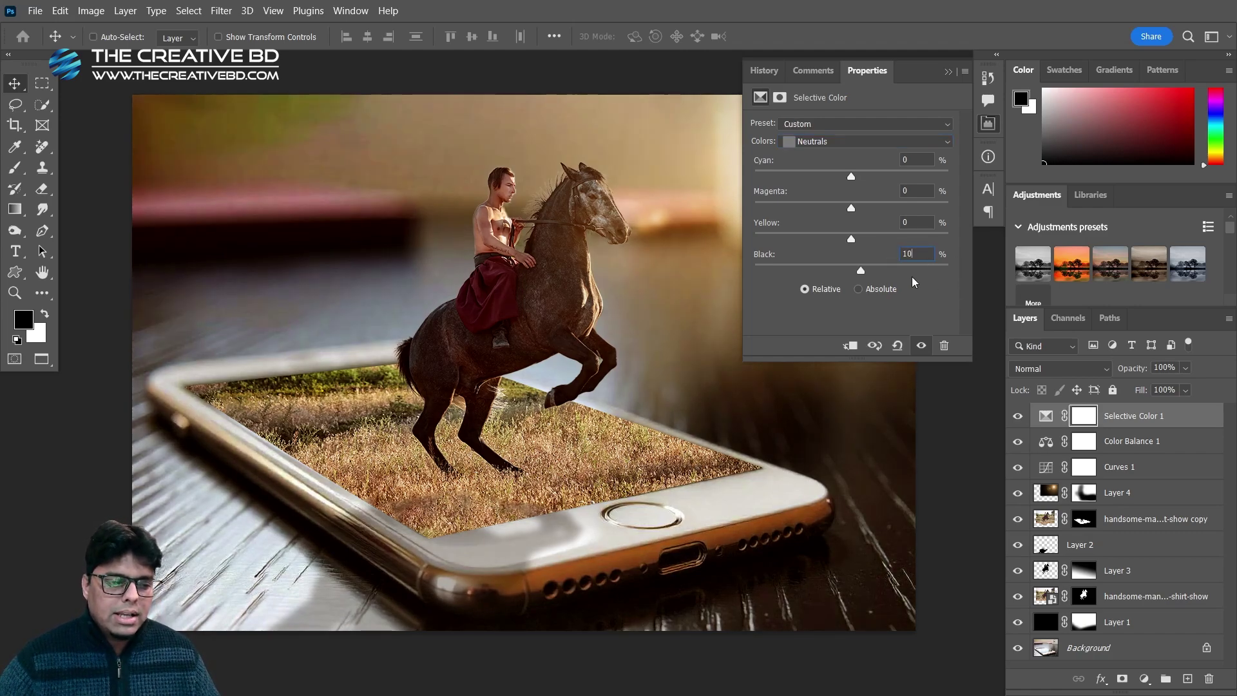
Set Black to -10% for the Blacks in the Selective Color adjustment
left_click(859, 143)
left_click(832, 257)
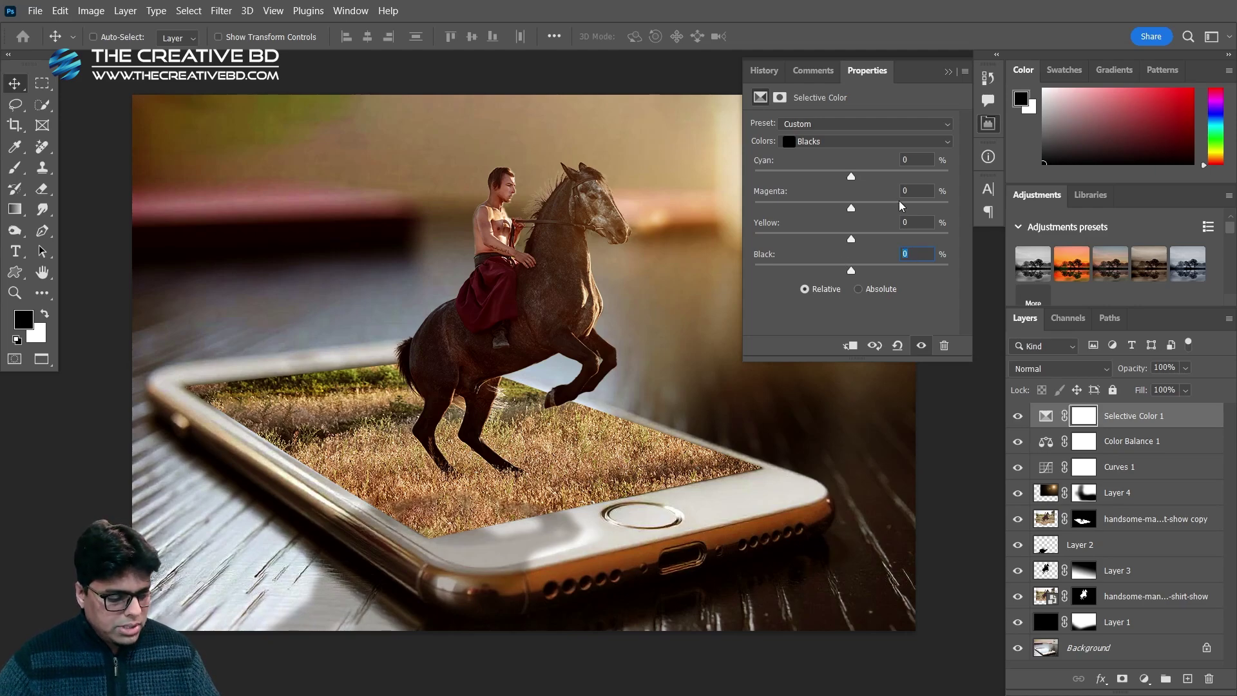
type("10")
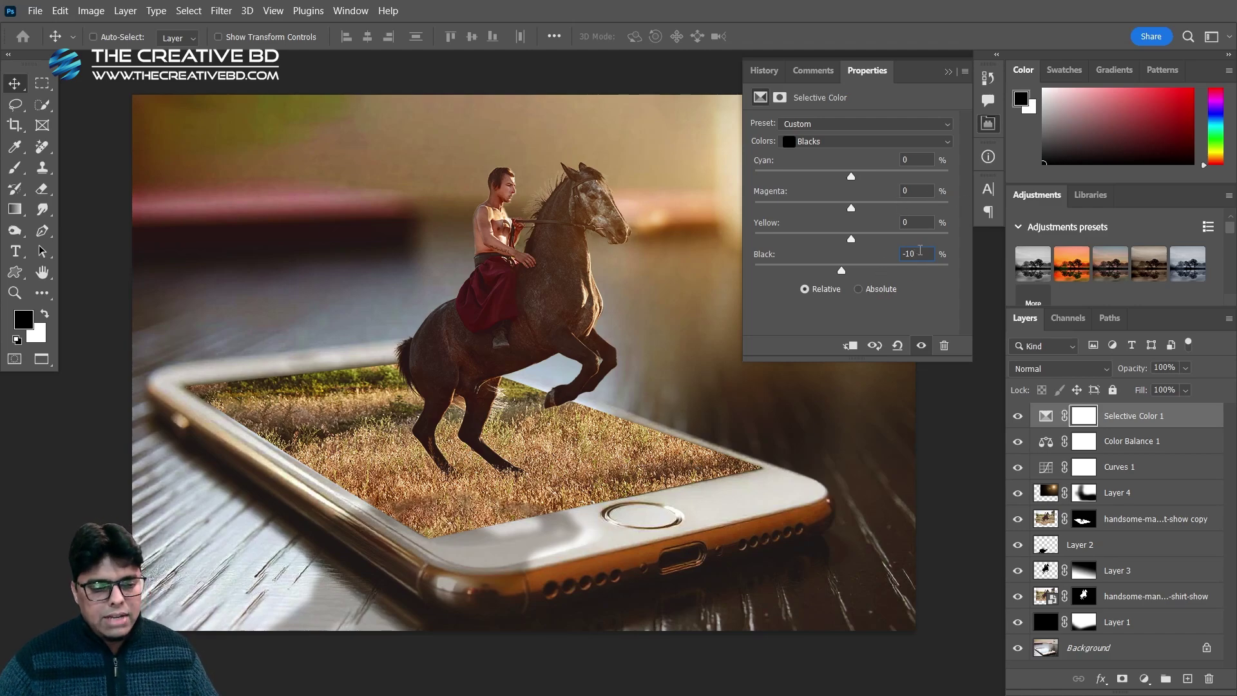
left_click(837, 142)
left_click(837, 258)
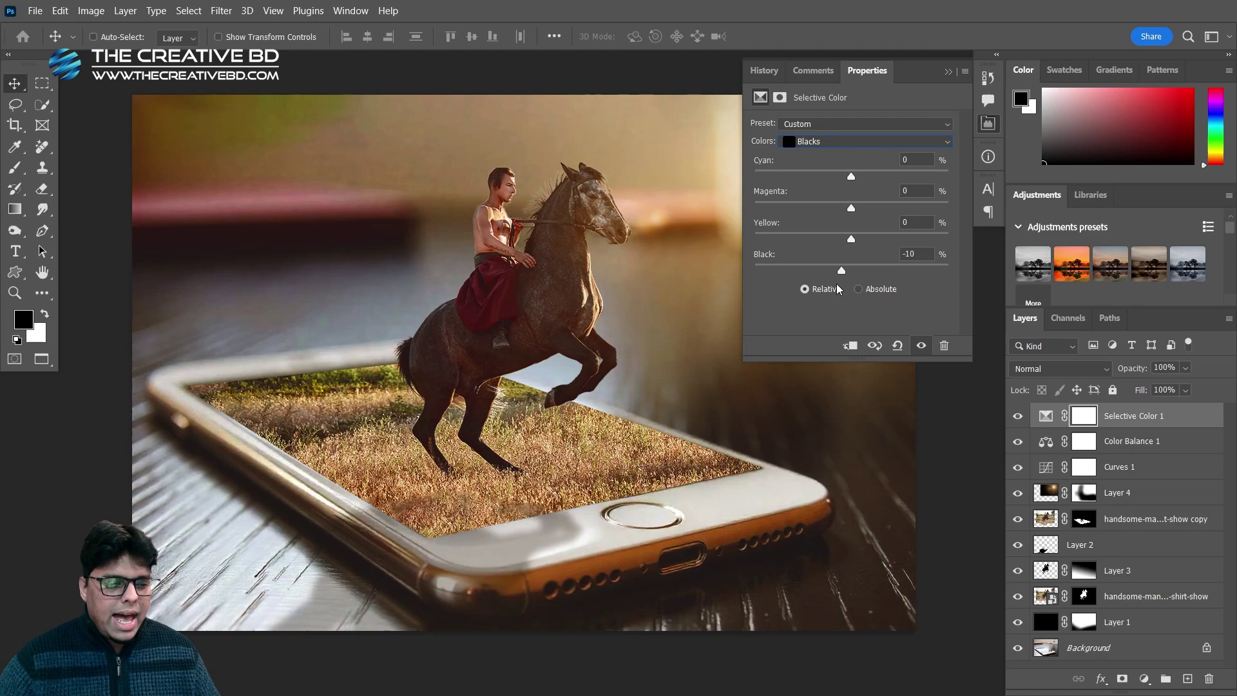
left_click(947, 71)
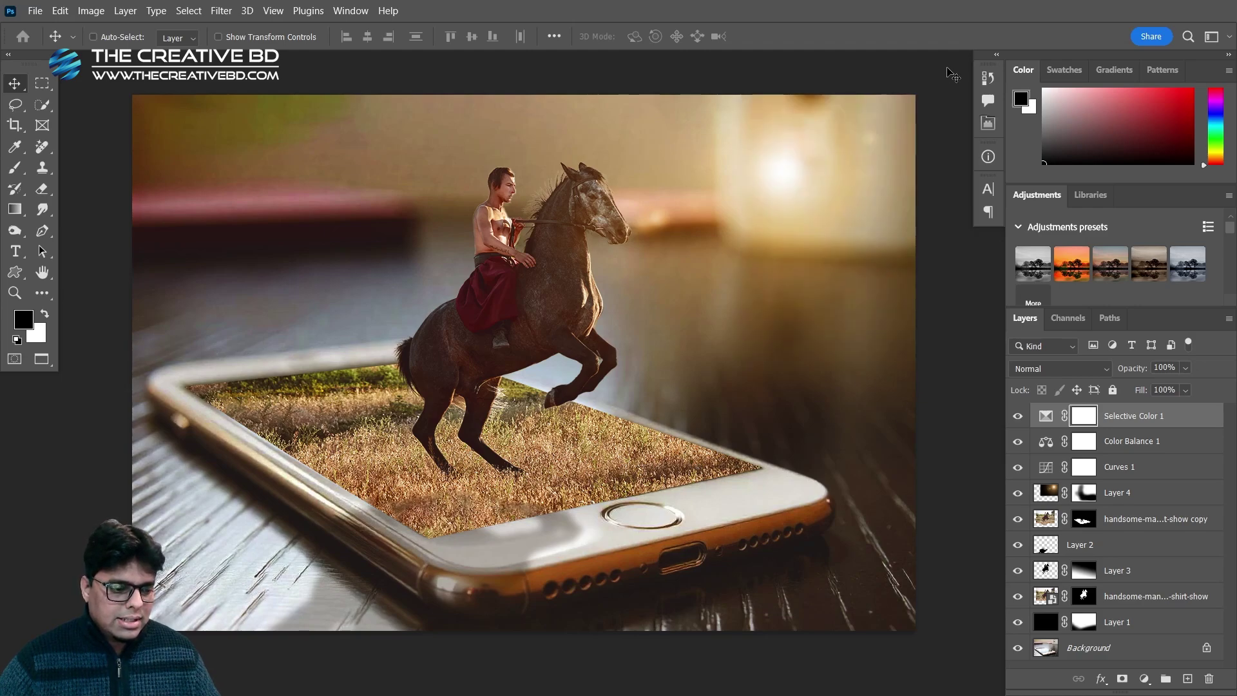
Examine the finished composite enlarged in full-screen view on a black surround
left_click(1168, 427)
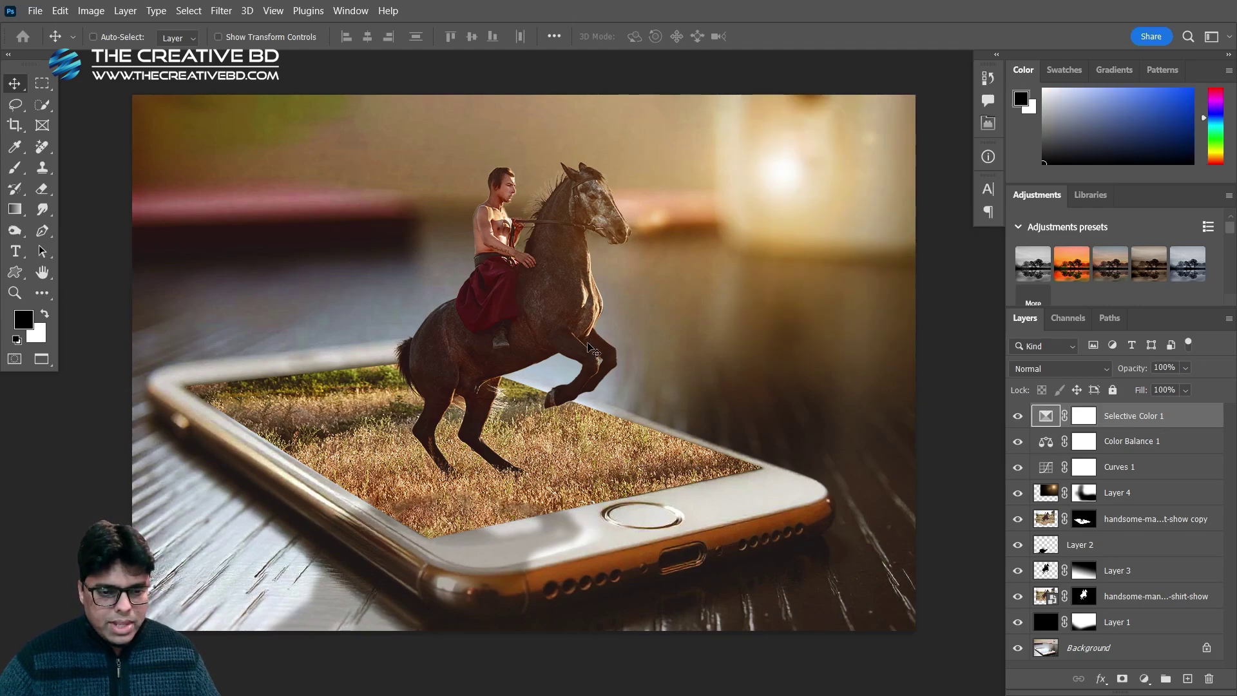
key("f")
key("f")
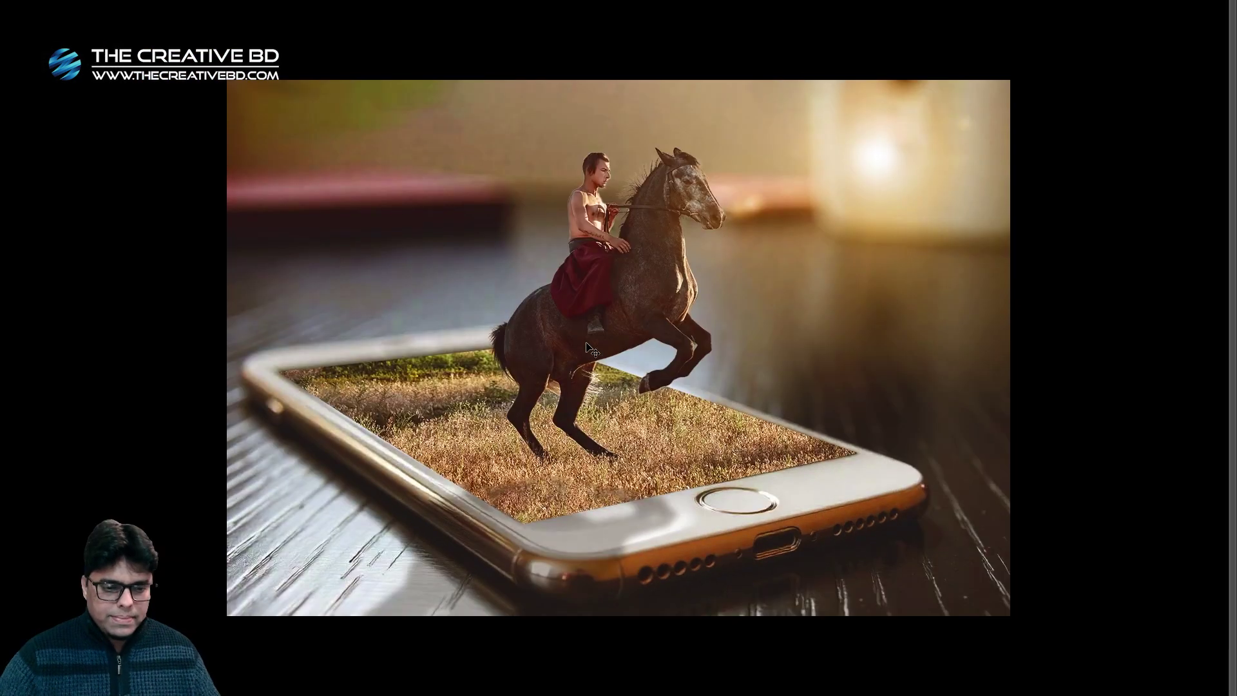
scroll(679, 302, "down", 3)
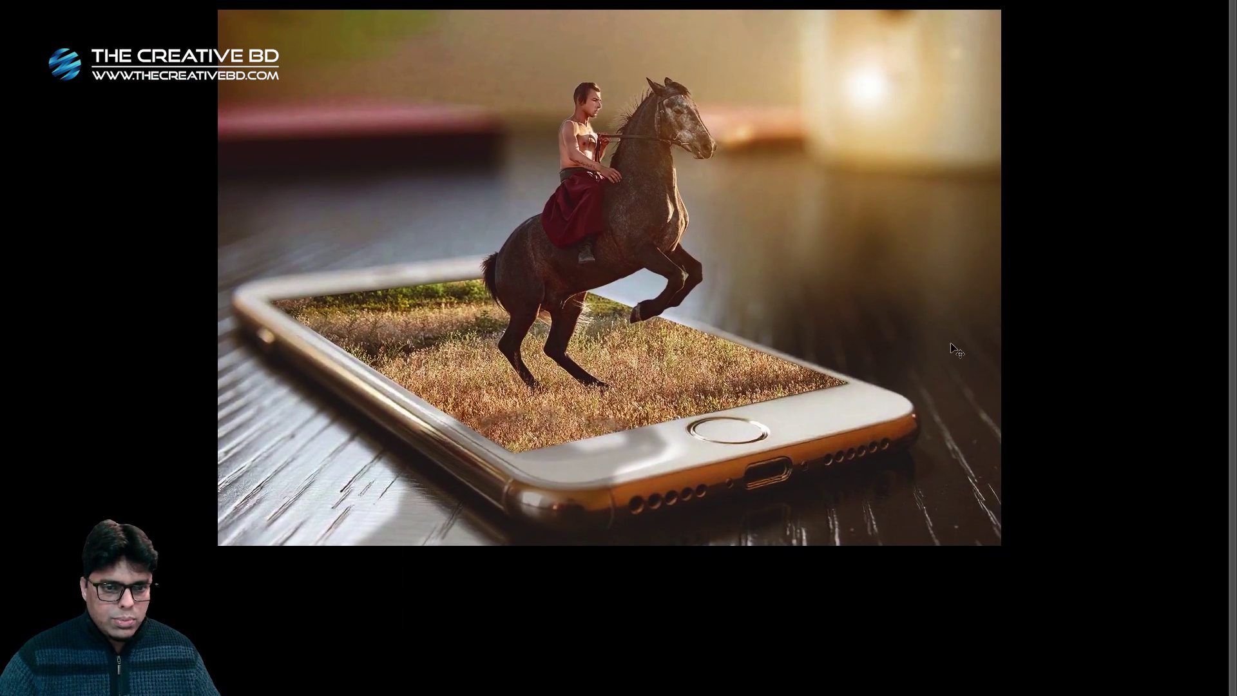
key("ctrl+plus")
scroll(1117, 335, "up", 2)
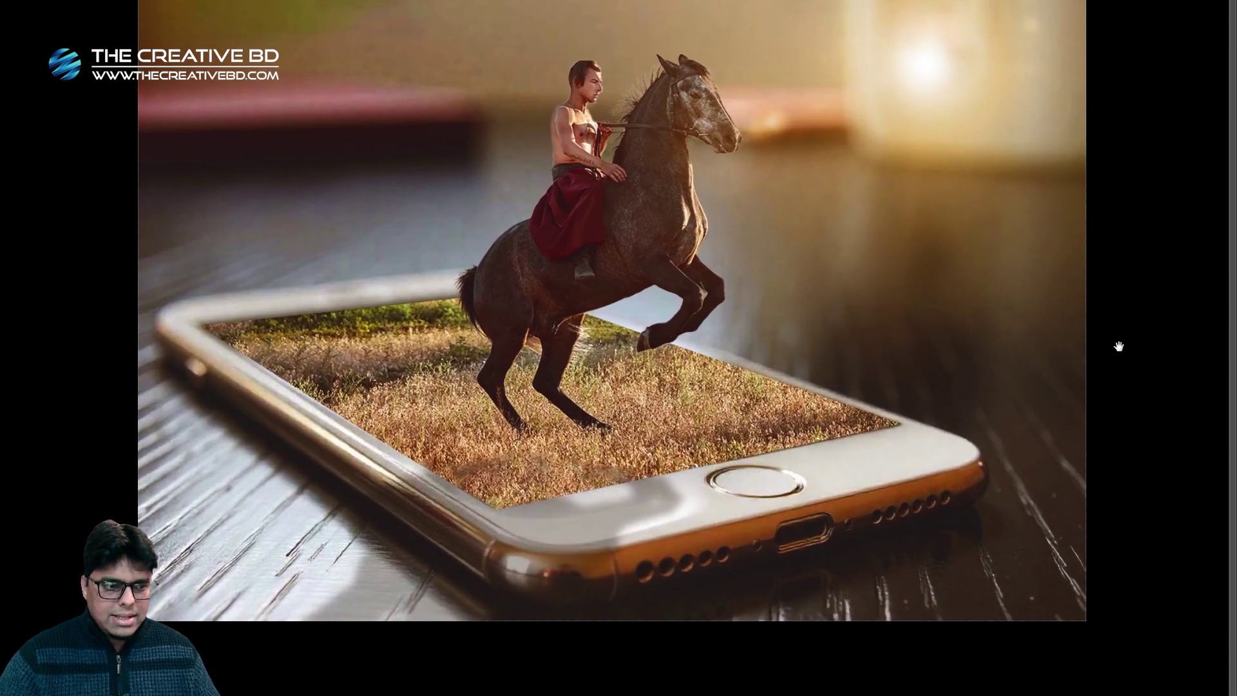
left_click_drag(1141, 354, 1144, 380)
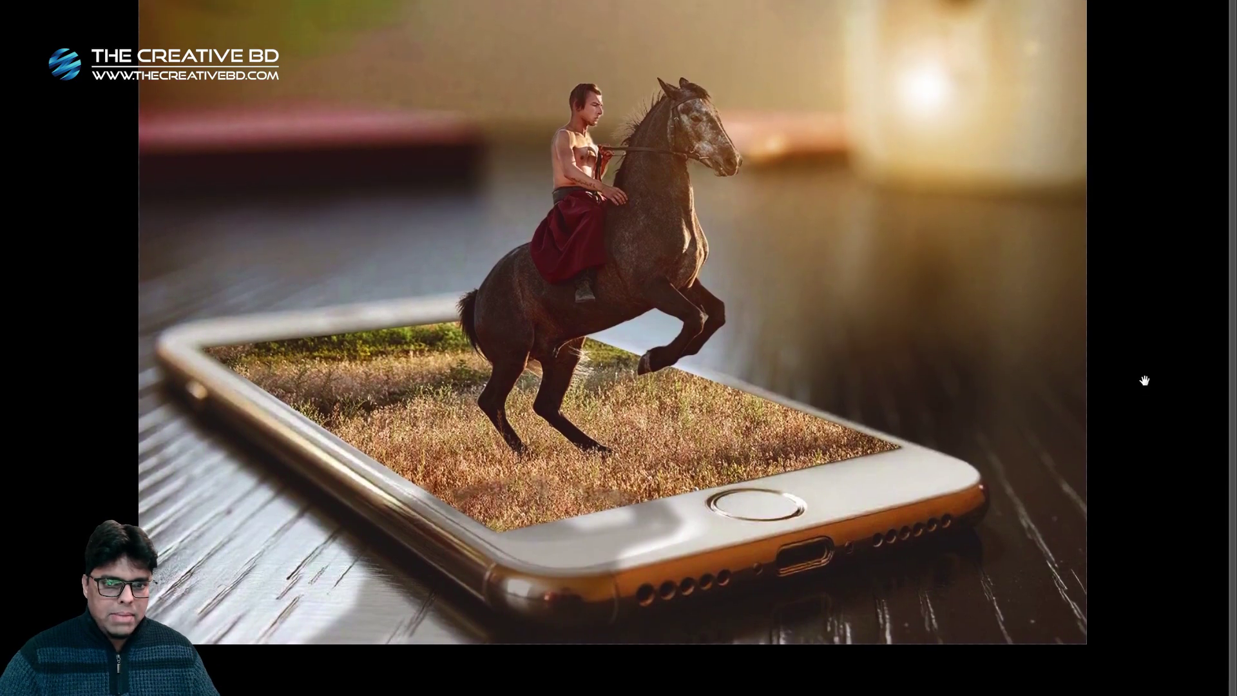